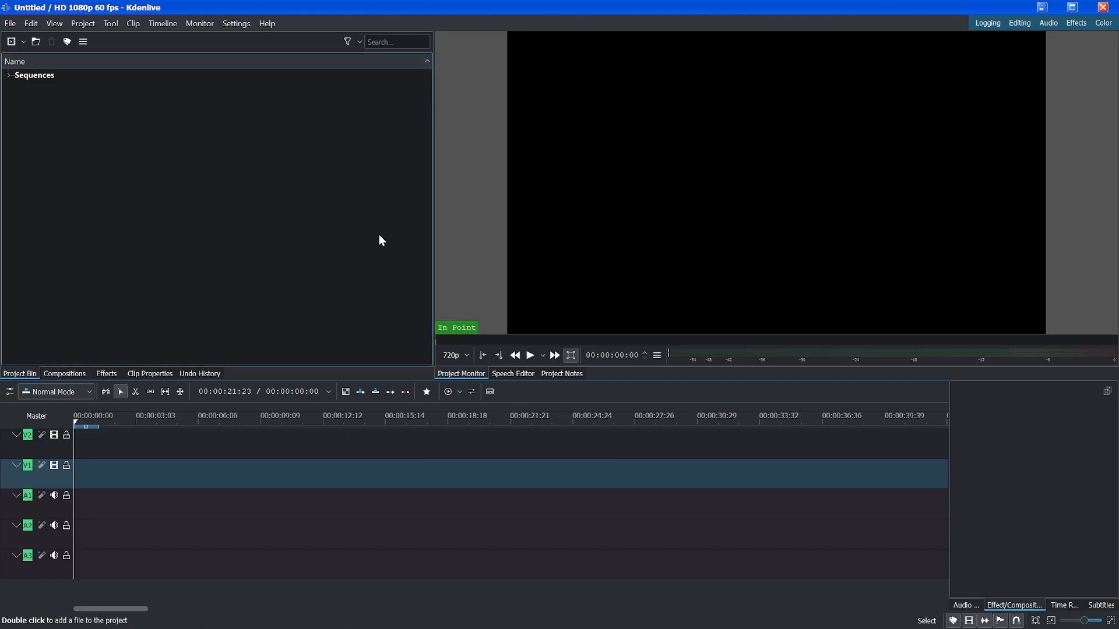
Show the Library and Clip Monitor panels and arrange them side by side between the project bin and project monitor
left_click(54, 25)
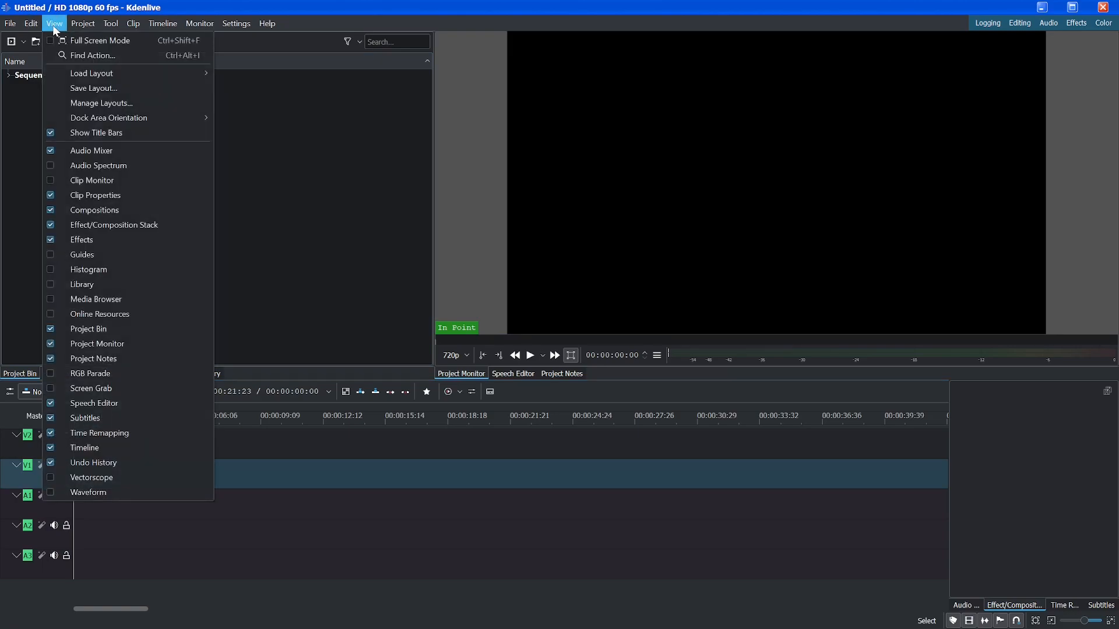
left_click(99, 285)
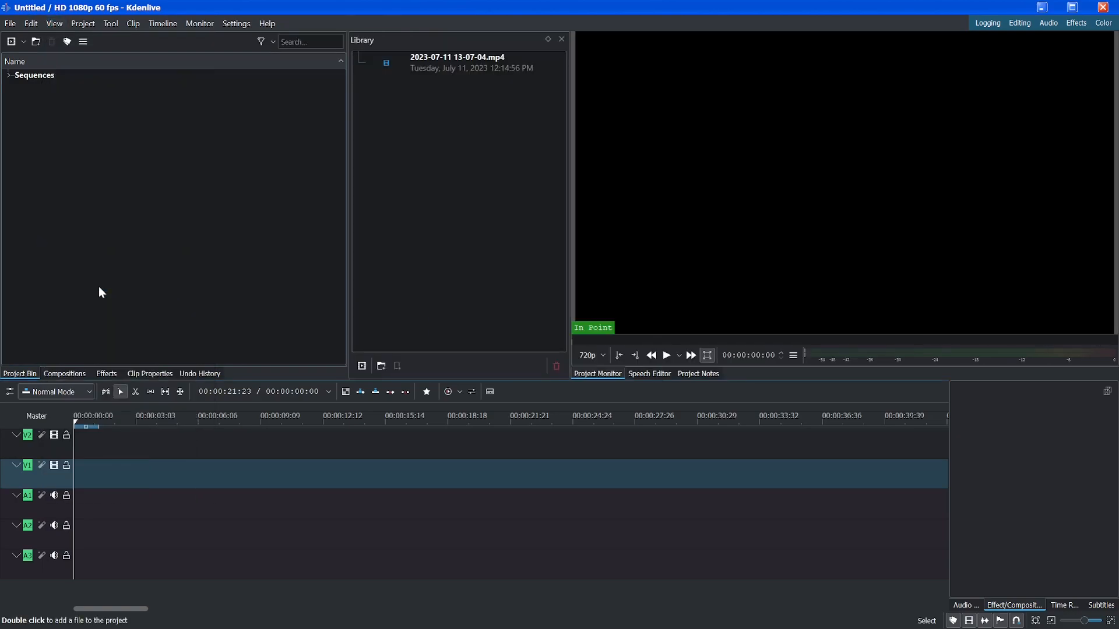
left_click(54, 23)
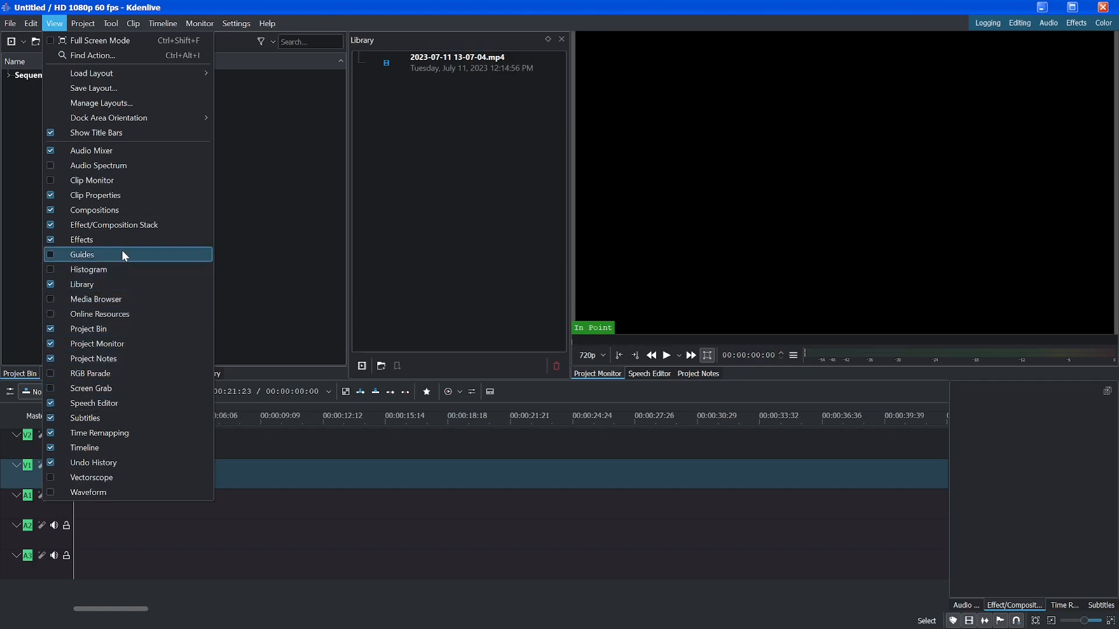
left_click(109, 180)
left_click(369, 374)
left_click(410, 375)
left_click_drag(398, 380, 380, 110)
left_click_drag(404, 36, 571, 58)
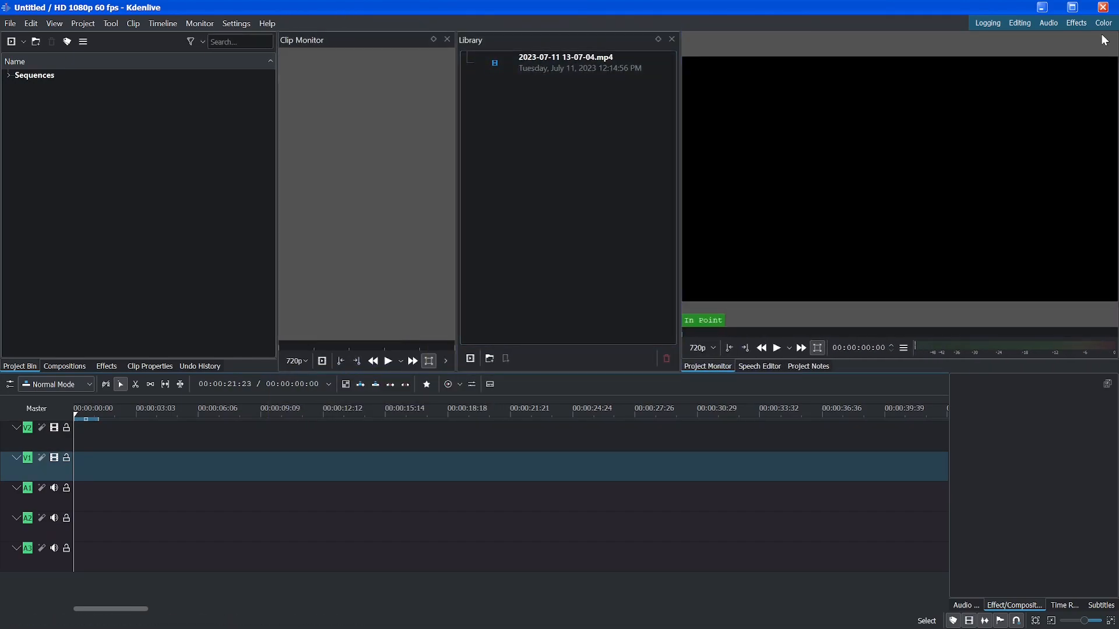
Switch to the Editing layout and hide the Clip Monitor and Library panels
left_click(1023, 23)
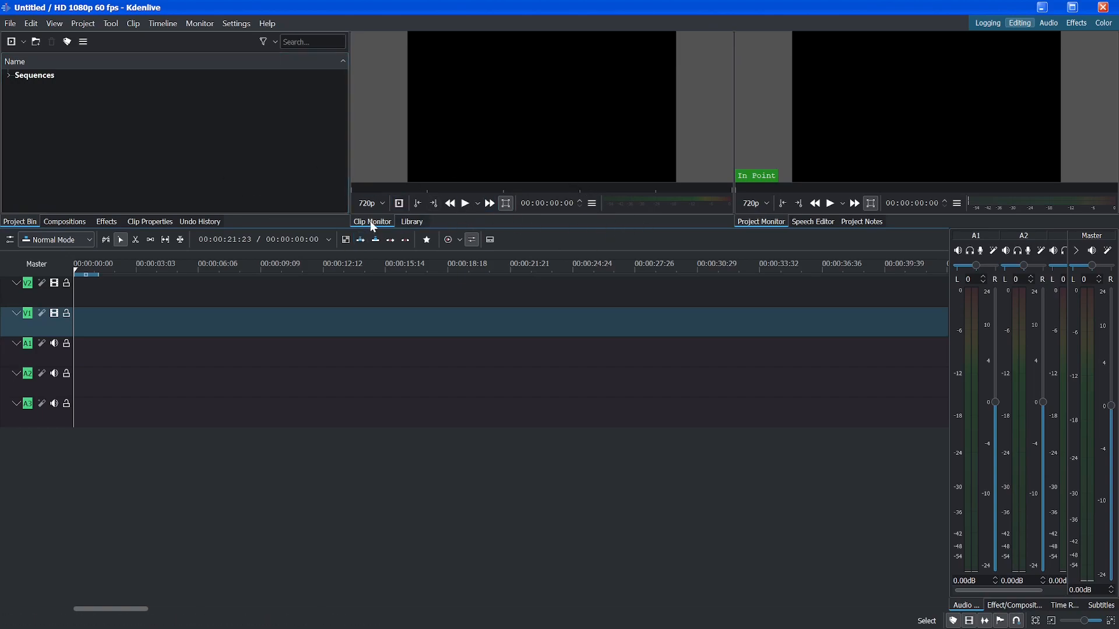
left_click(55, 24)
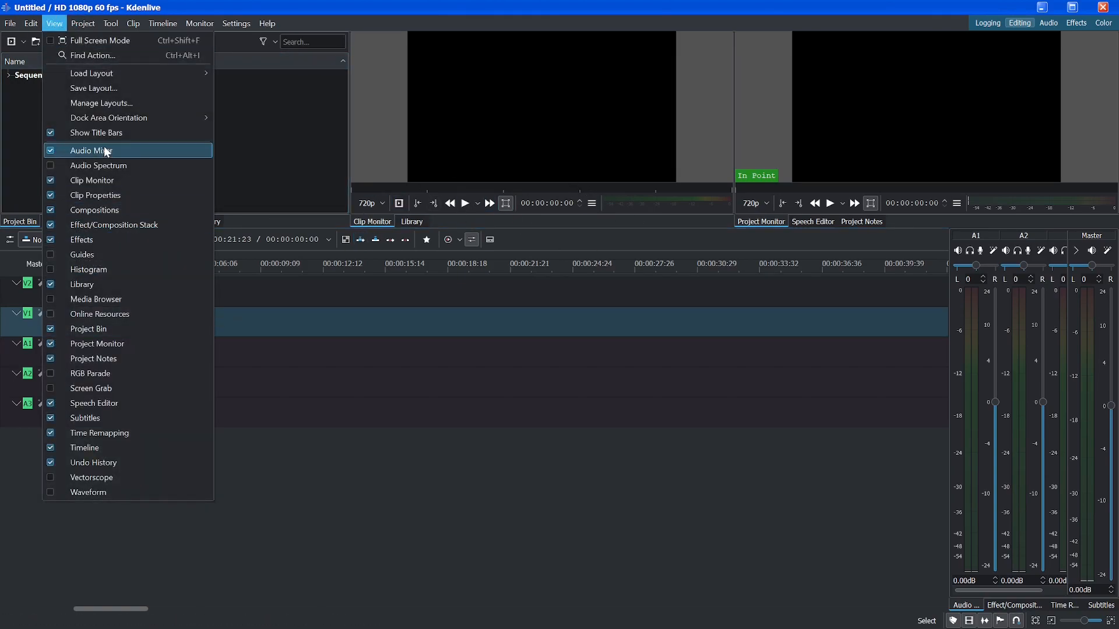
left_click(100, 180)
left_click(56, 24)
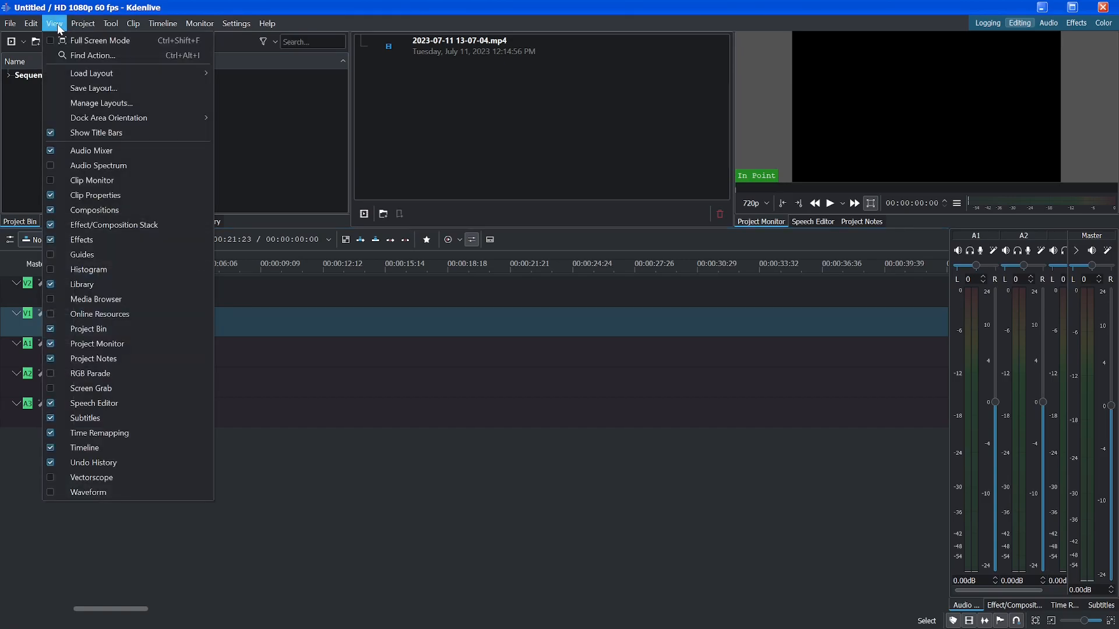
left_click(106, 285)
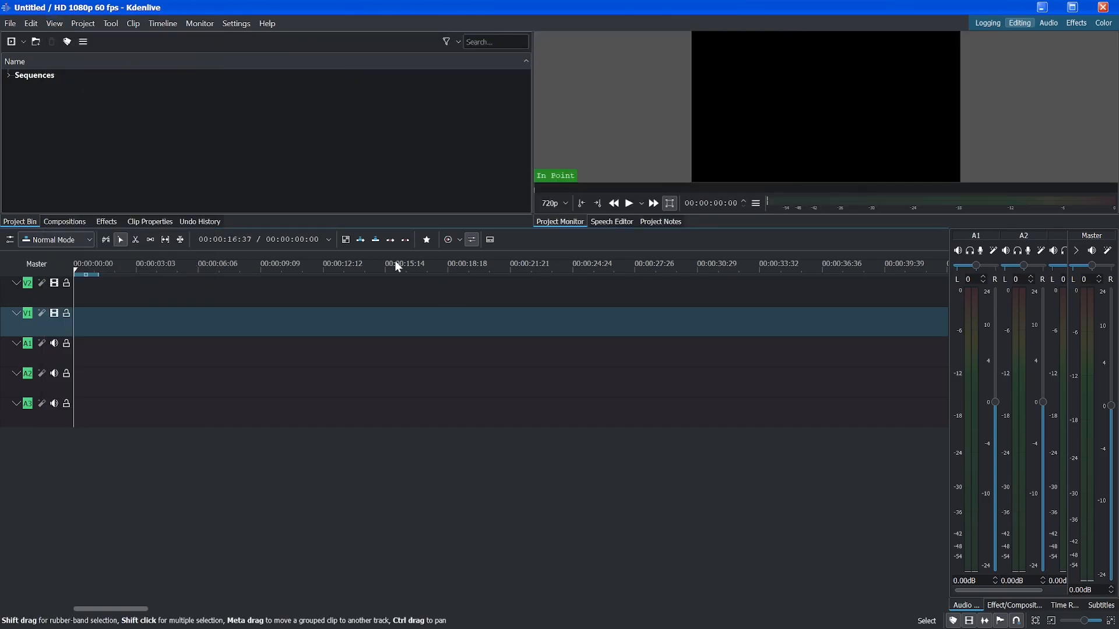
Dock the Effects and Compositions panels together as one tabbed group between the project bin group and the project monitor
left_click_drag(106, 222, 520, 106)
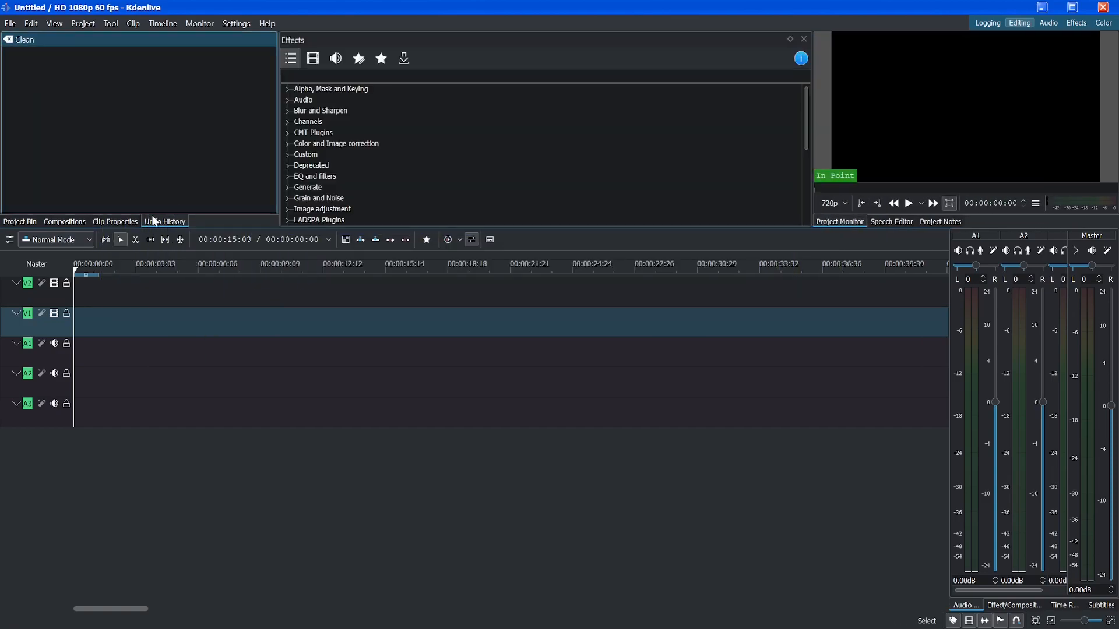
left_click_drag(66, 221, 455, 82)
left_click(349, 227)
left_click(303, 222)
Widen the project monitor by narrowing the compositions group, and make the panels above the timeline taller
left_click_drag(812, 134, 633, 133)
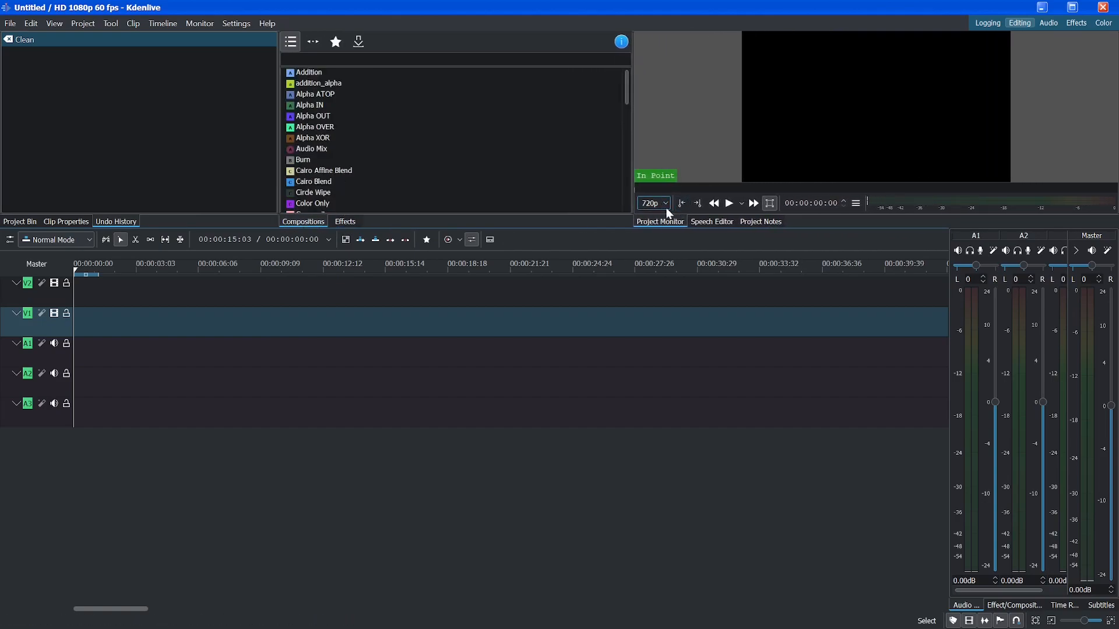
left_click_drag(502, 229, 502, 322)
left_click(117, 520)
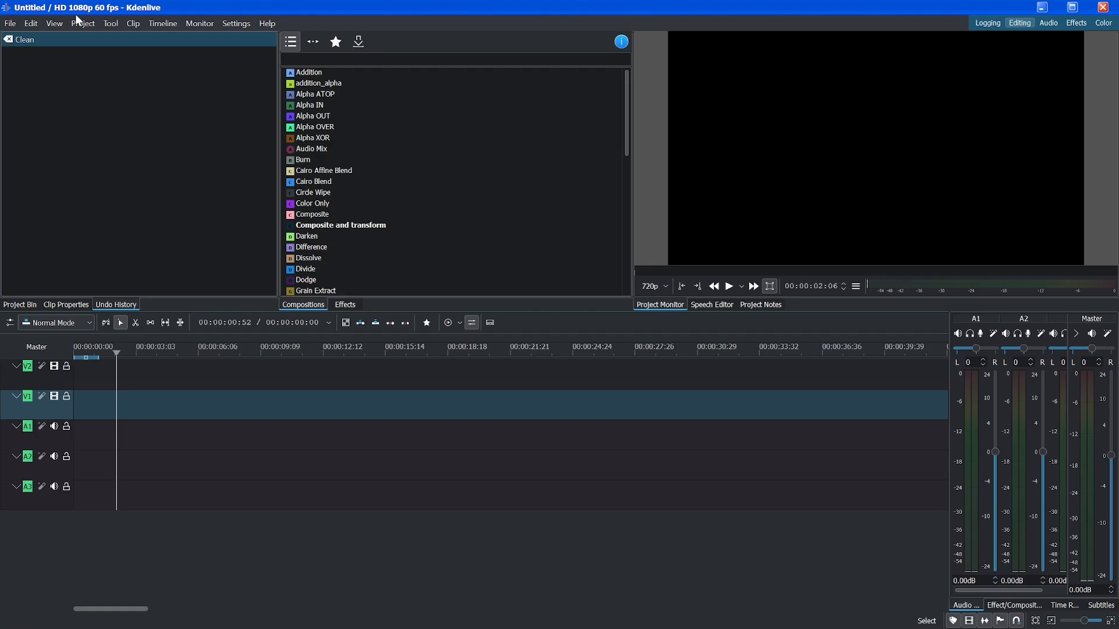
left_click(339, 261)
Open the project settings and filter the profile presets to 30 fps
left_click(88, 26)
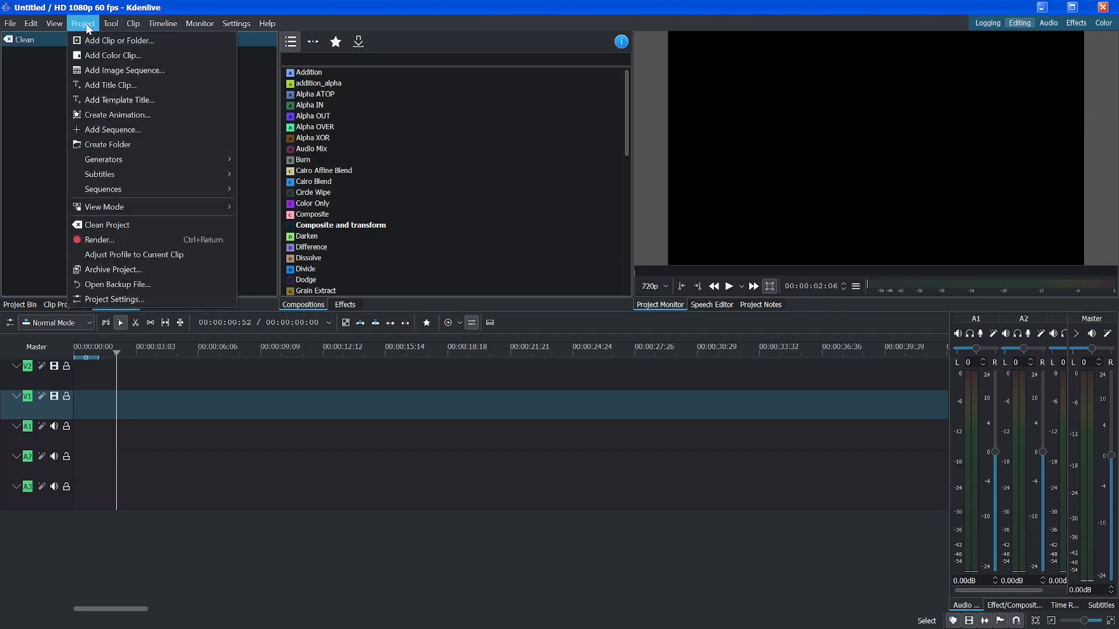
left_click(126, 301)
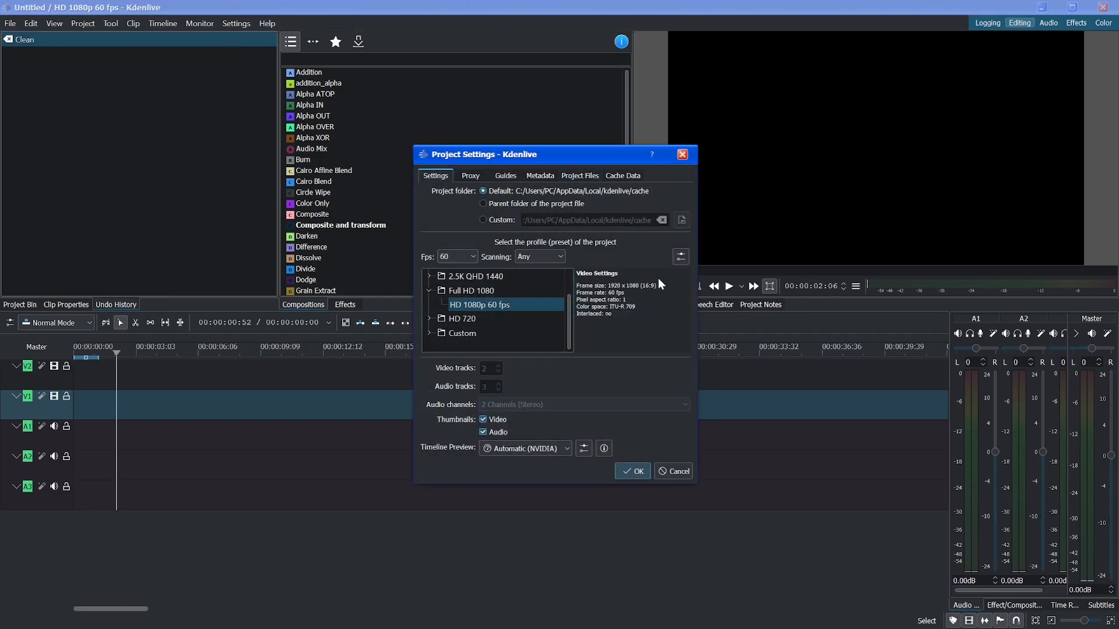
left_click(454, 258)
left_click(452, 370)
left_click(540, 259)
left_click(463, 254)
left_click(463, 254)
left_click(457, 335)
Set the profile frame rate filter in the project settings back to 60 fps
left_click(464, 260)
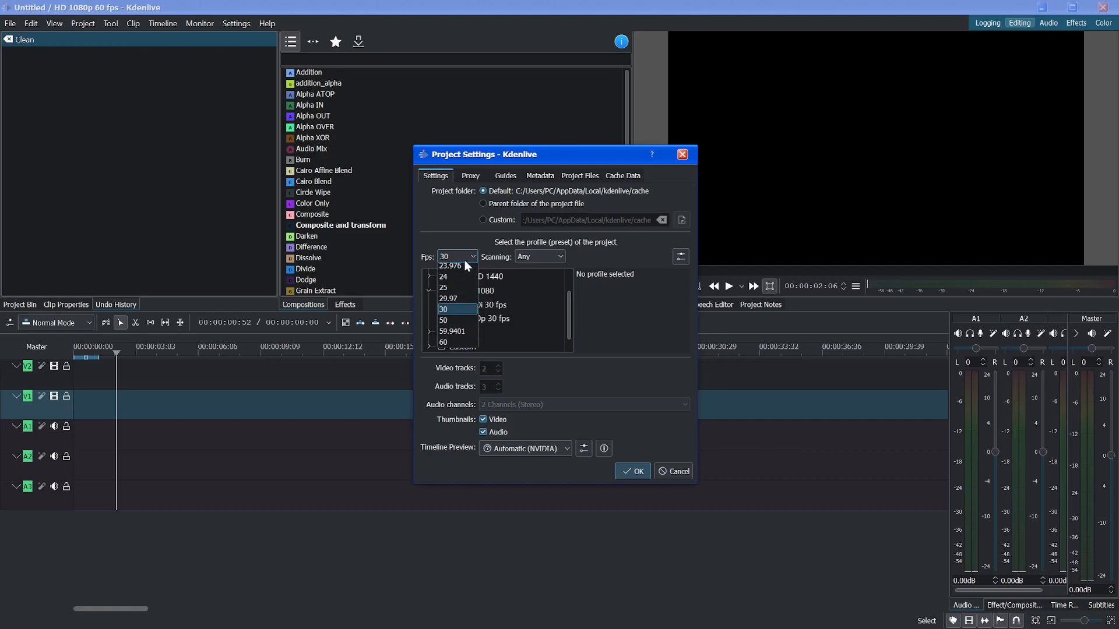
left_click(453, 369)
left_click(449, 257)
left_click(454, 304)
left_click(457, 257)
left_click(450, 368)
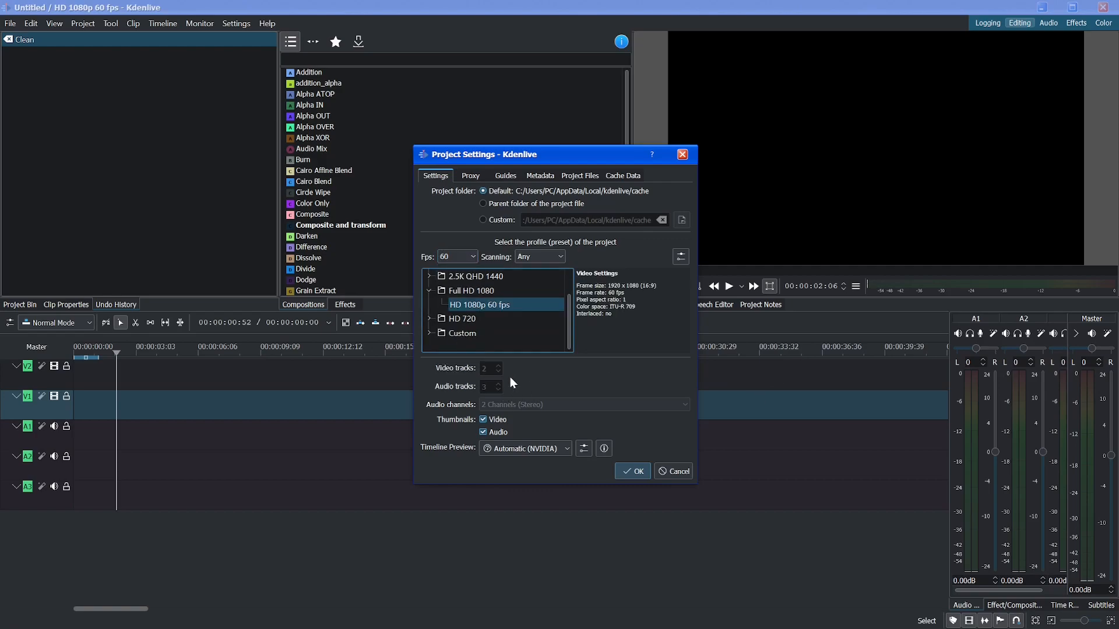
Try creating a custom profile as a copy of HD 1080p 60 fps, and dismiss the profile manager and project settings without saving
left_click(680, 256)
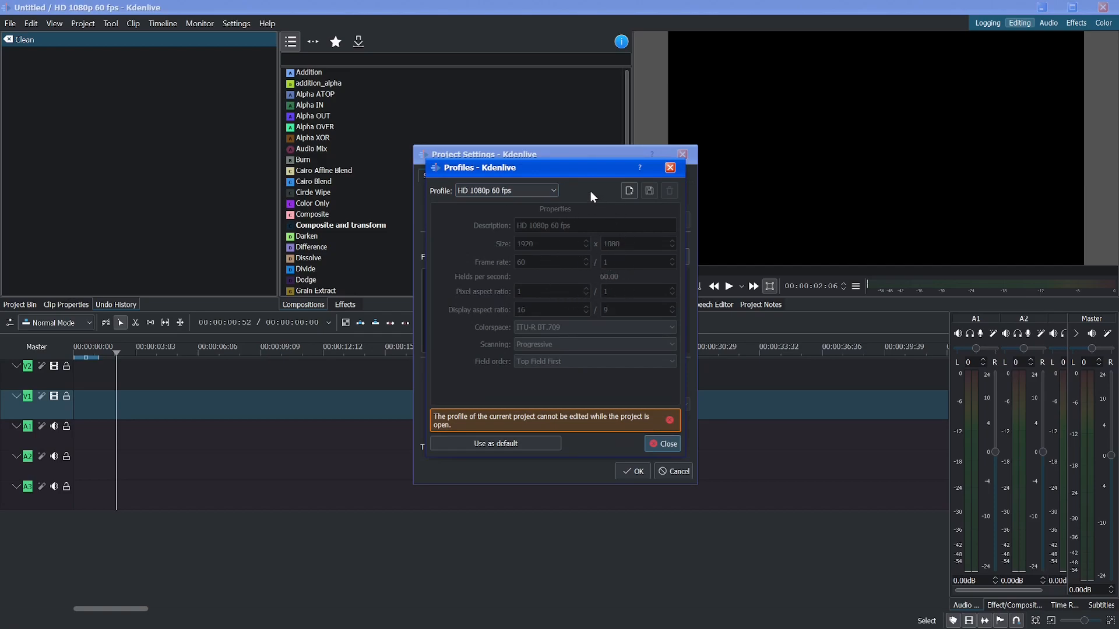
left_click(629, 191)
left_click_drag(659, 225, 484, 213)
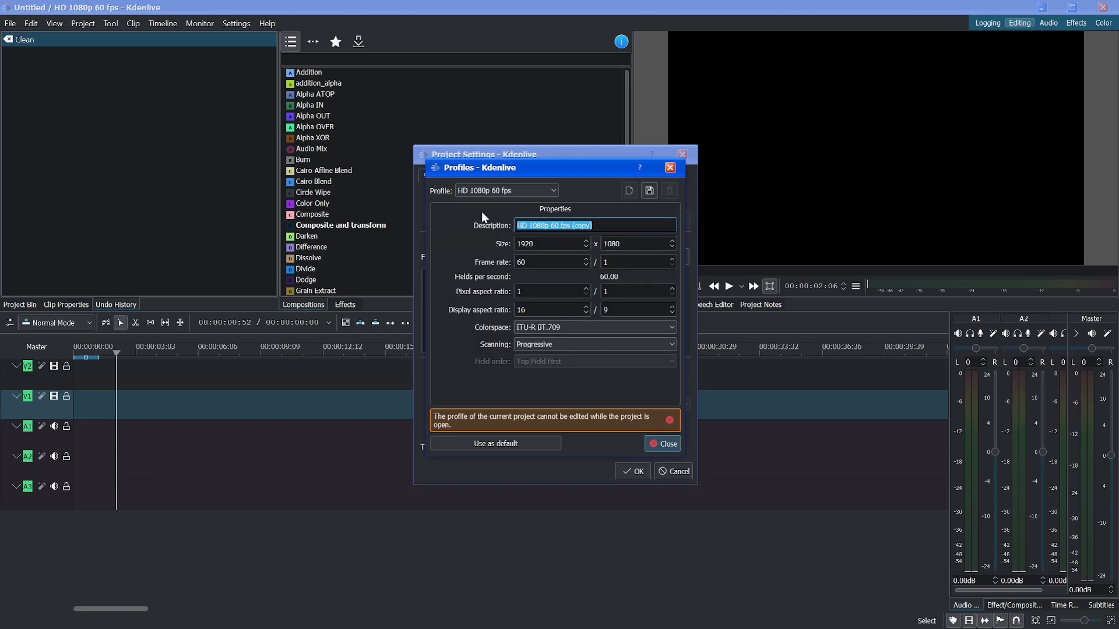
left_click(539, 191)
left_click(543, 187)
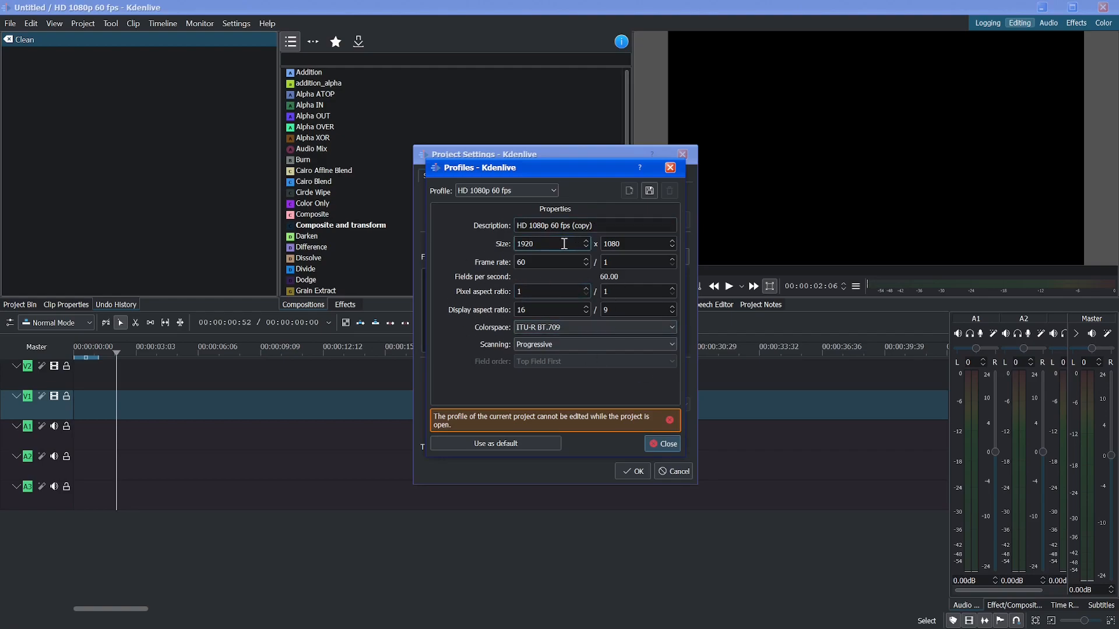
left_click(545, 260)
key("Tab")
type("2")
left_click(670, 445)
left_click(600, 331)
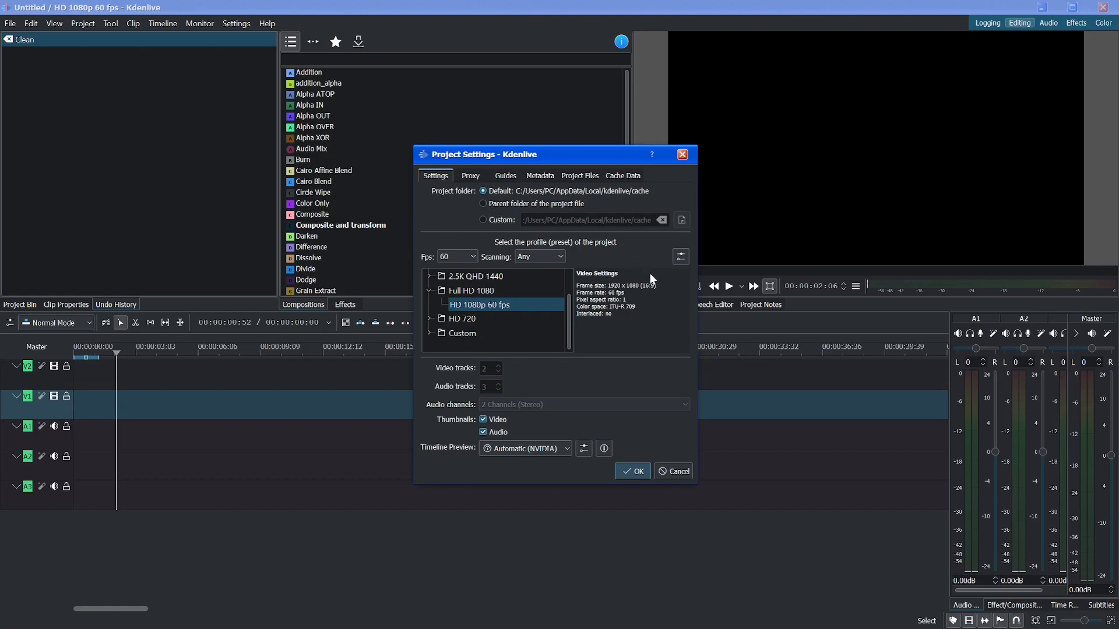
left_click(677, 471)
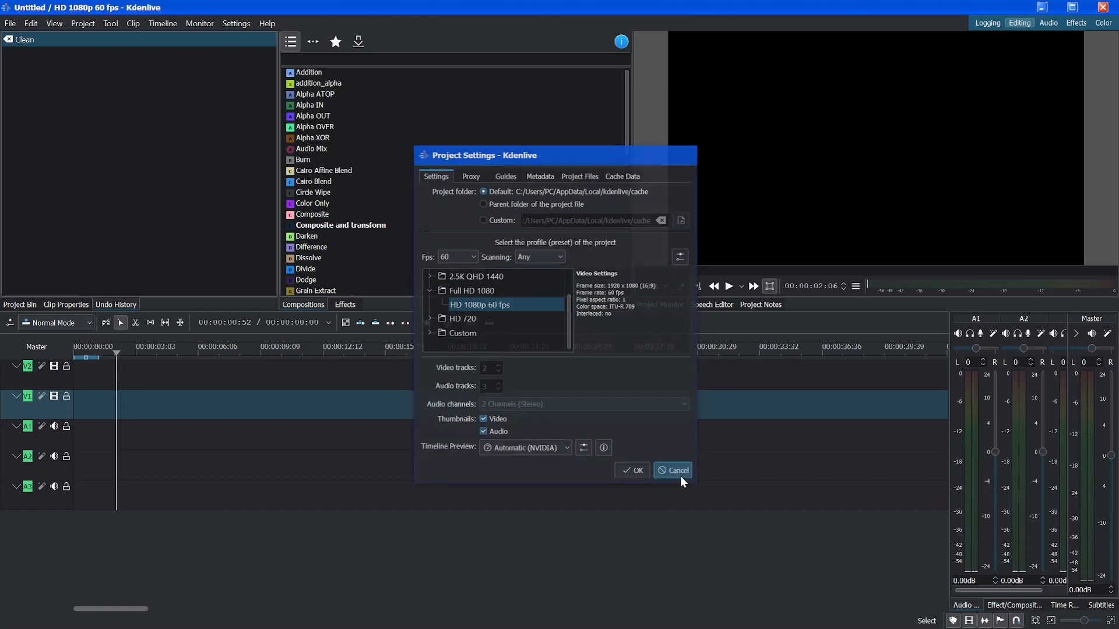
Examine the default profile and the video and audio track counts for new projects in the Kdenlive configuration, and cancel it
left_click(236, 24)
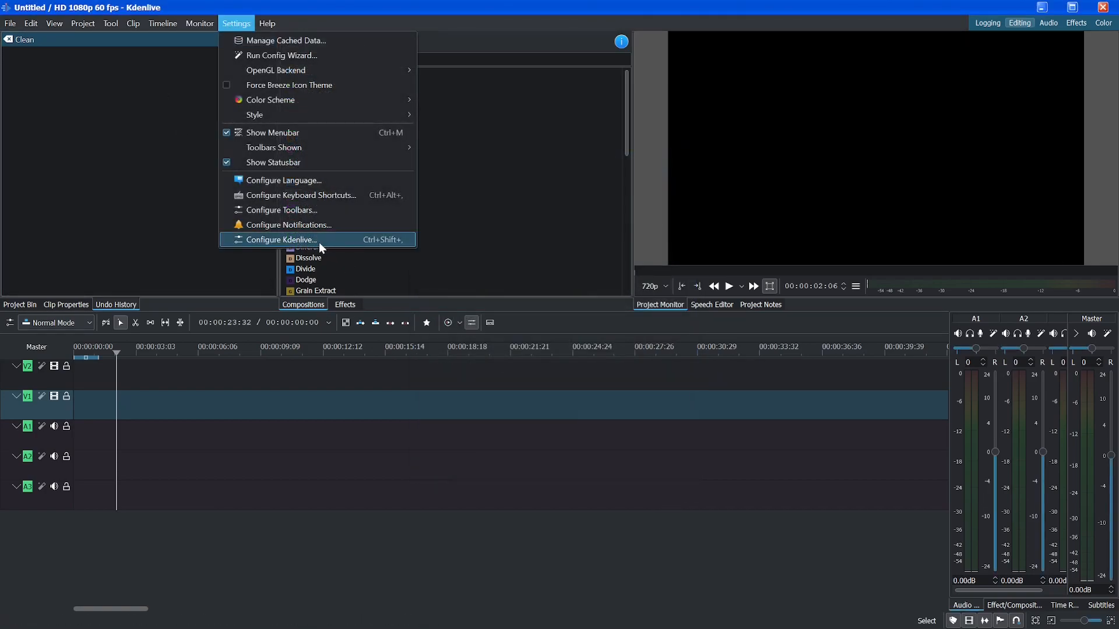
left_click(319, 241)
left_click(370, 226)
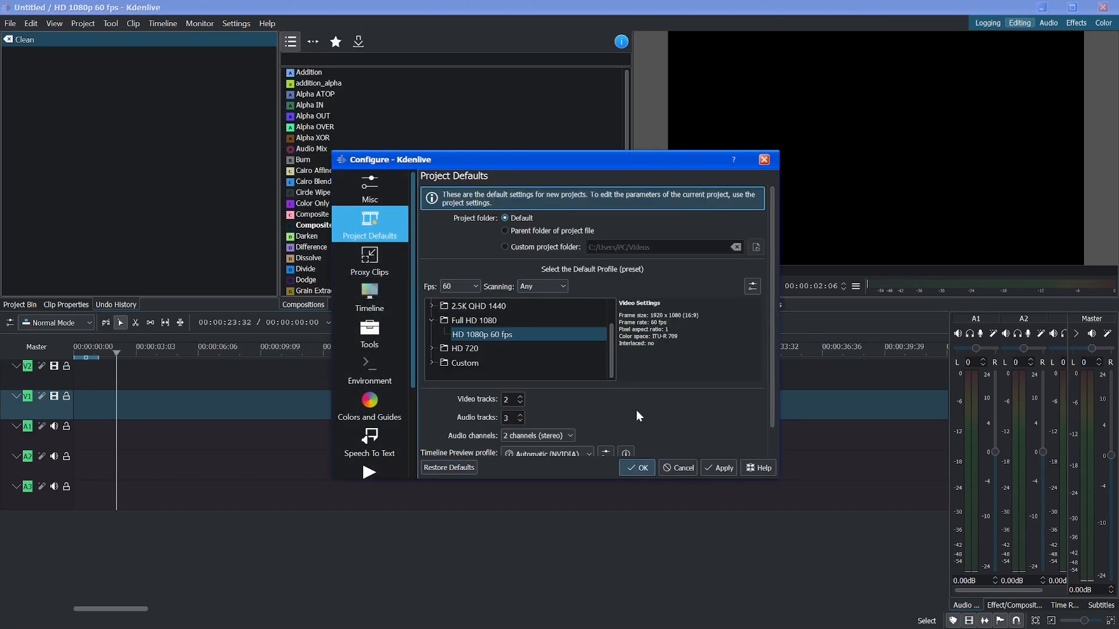
left_click(490, 336)
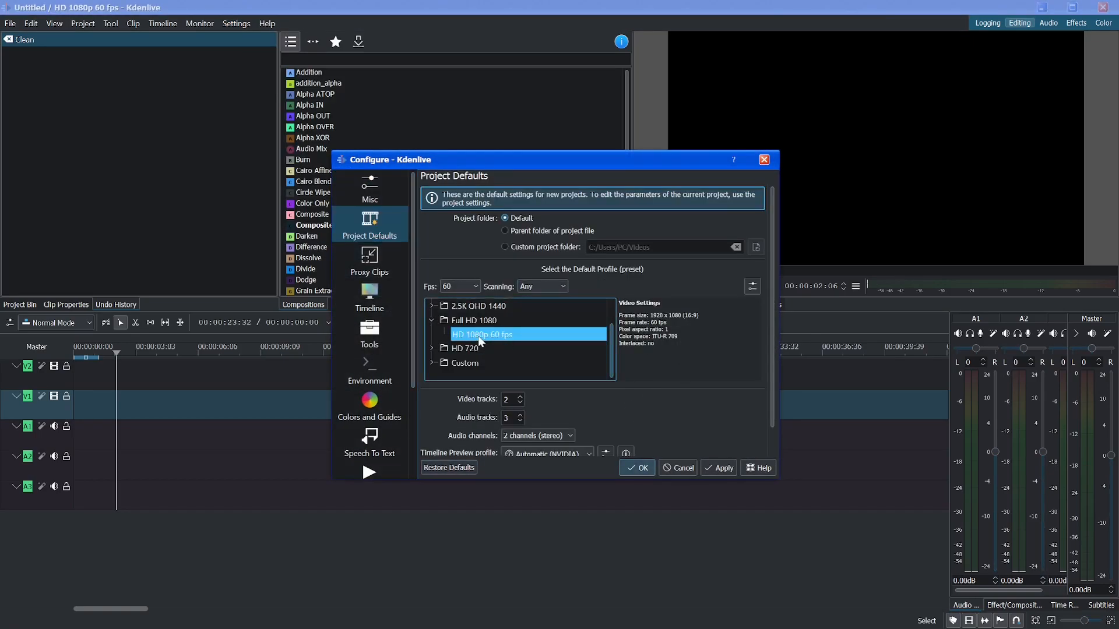
scroll(689, 432, "down", 1)
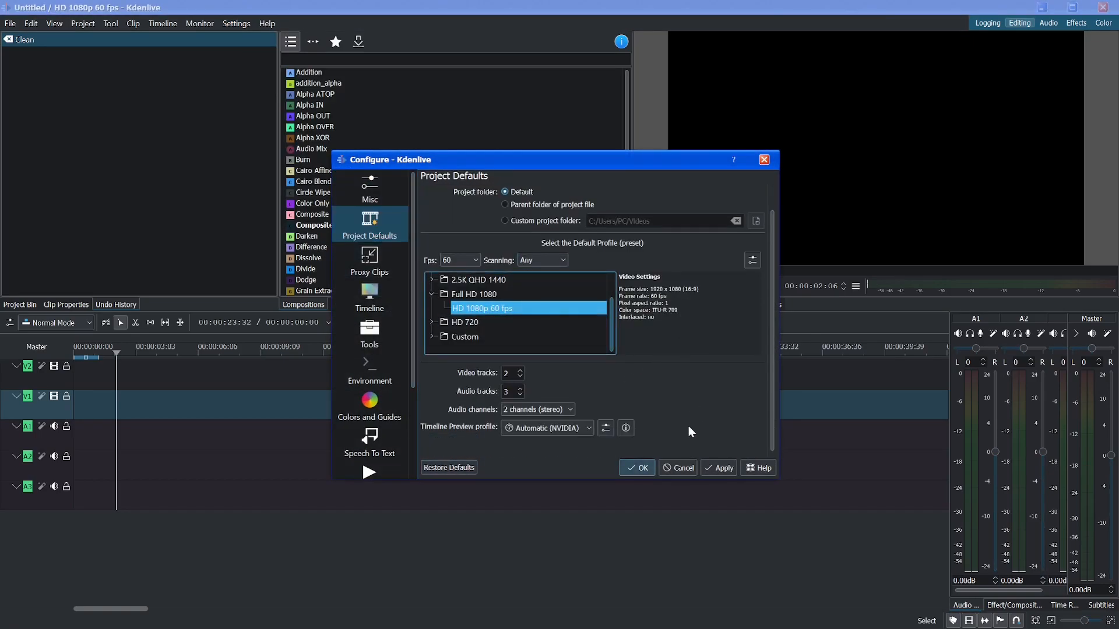
left_click(510, 374)
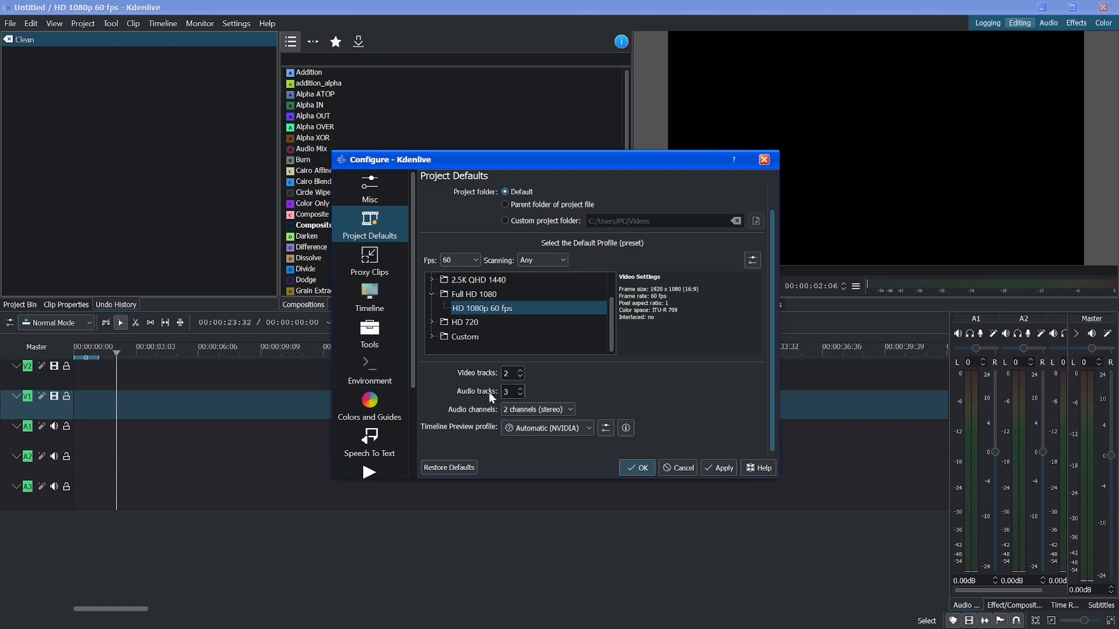
double_click(505, 391)
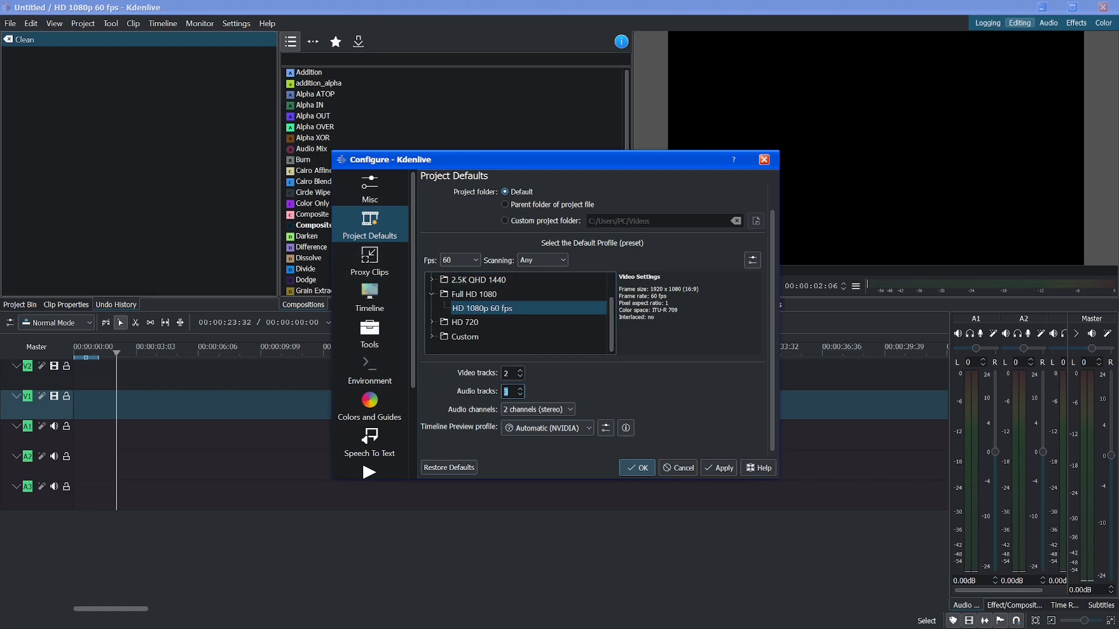
left_click(677, 468)
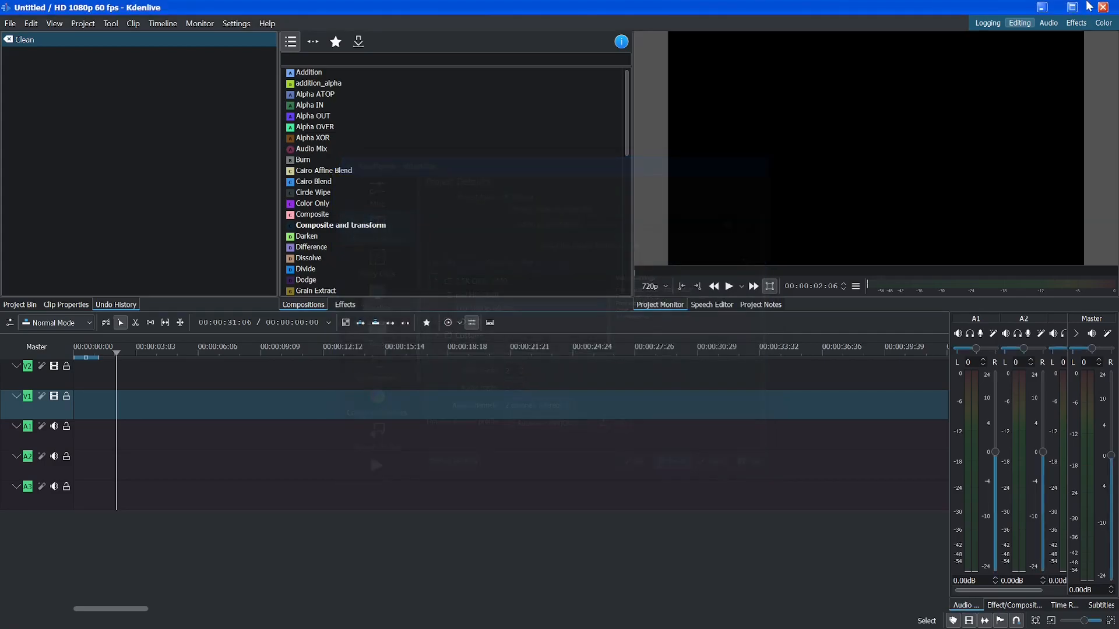
Restore the editor window down to uncover the desktop and import test_footage.mkv from there into the project bin
left_click(1072, 7)
left_click_drag(710, 204, 795, 113)
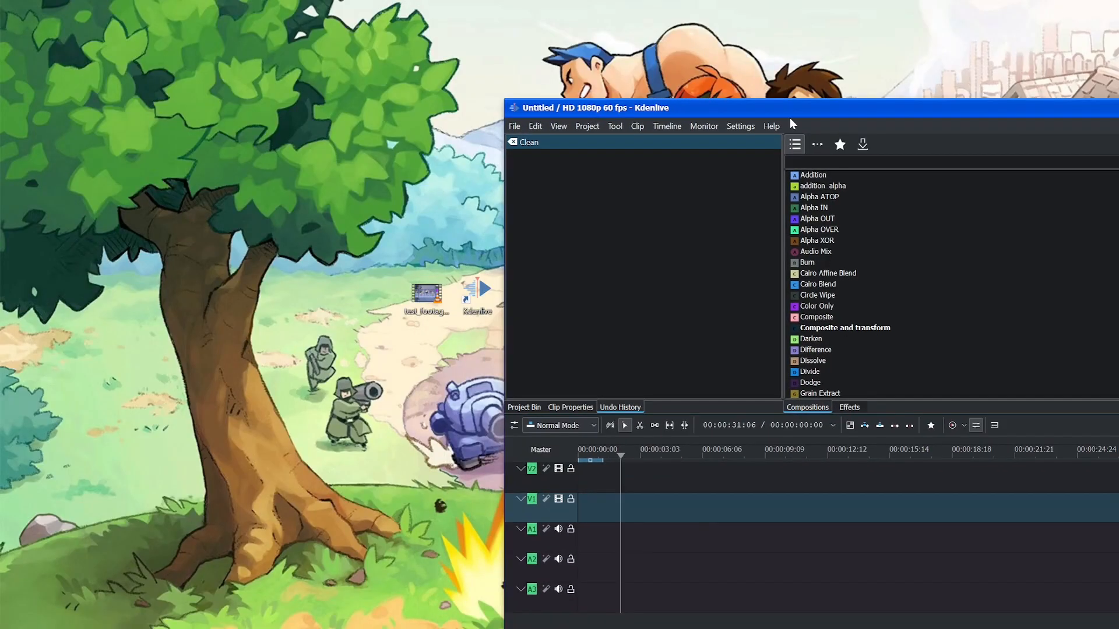
left_click(424, 300)
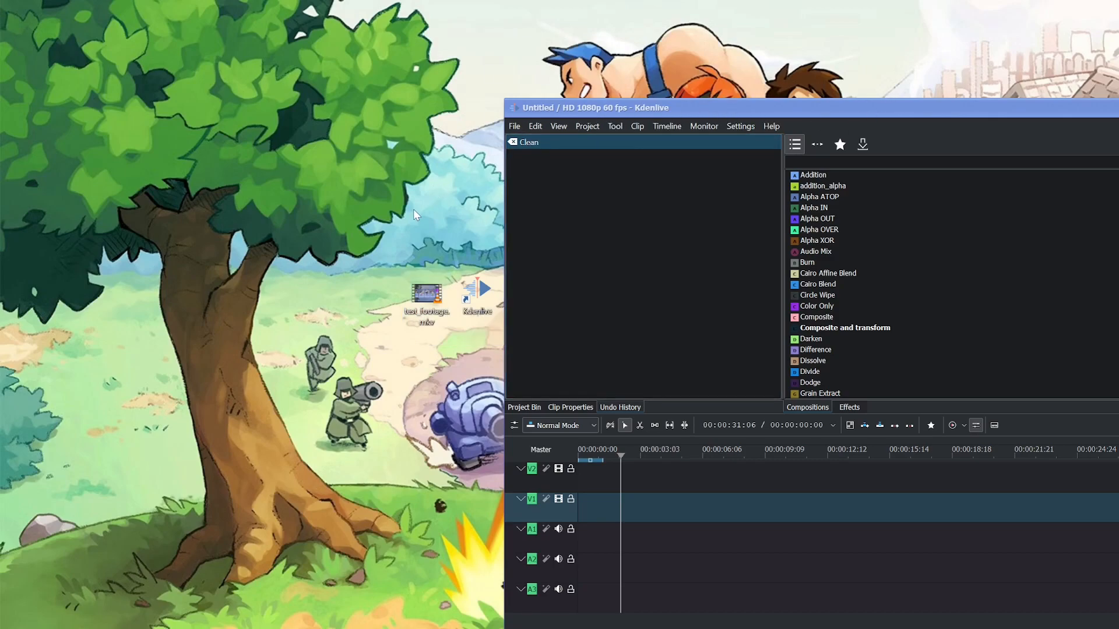
left_click_drag(426, 295, 644, 289)
left_click(525, 407)
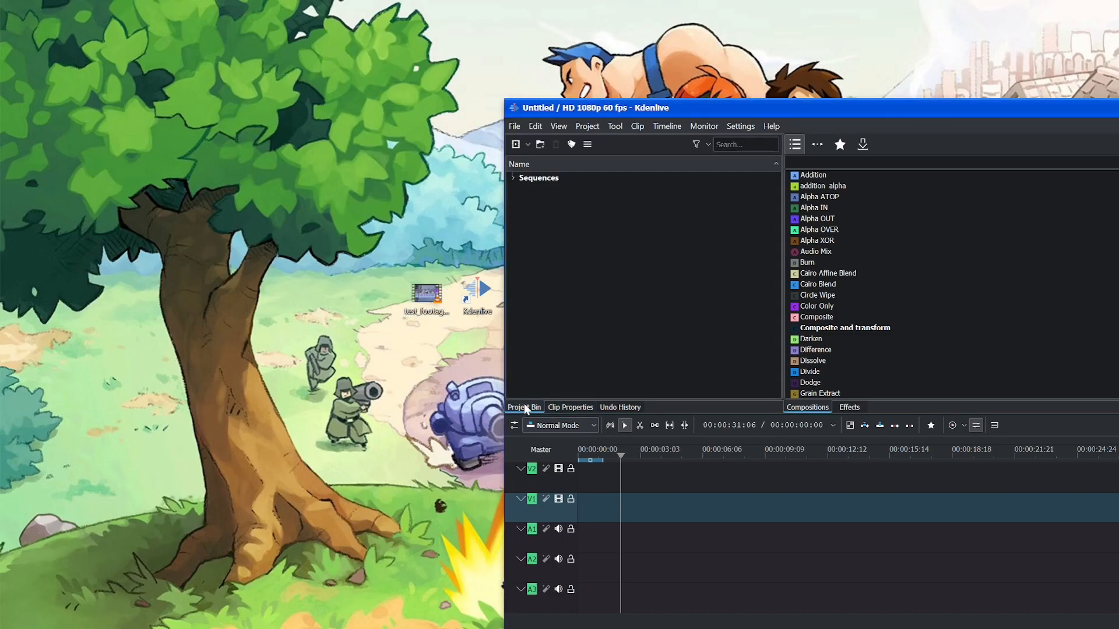
left_click_drag(426, 298, 566, 284)
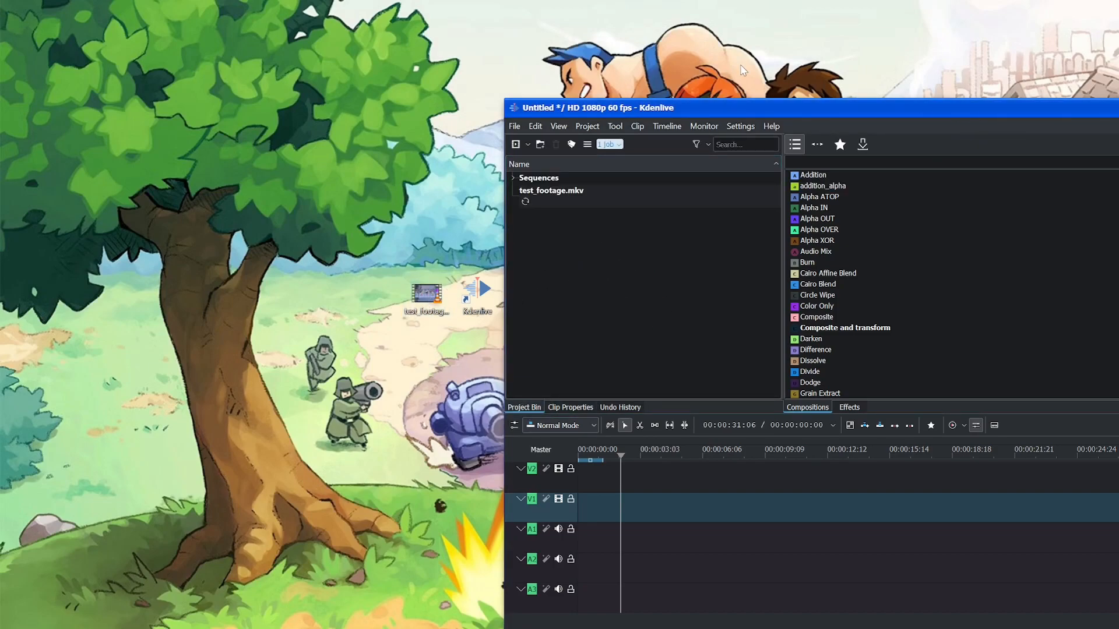
Move the editor window back into full view and maximize it
left_click_drag(796, 76, 611, 37)
left_click_drag(931, 34, 821, 28)
left_click(1090, 31)
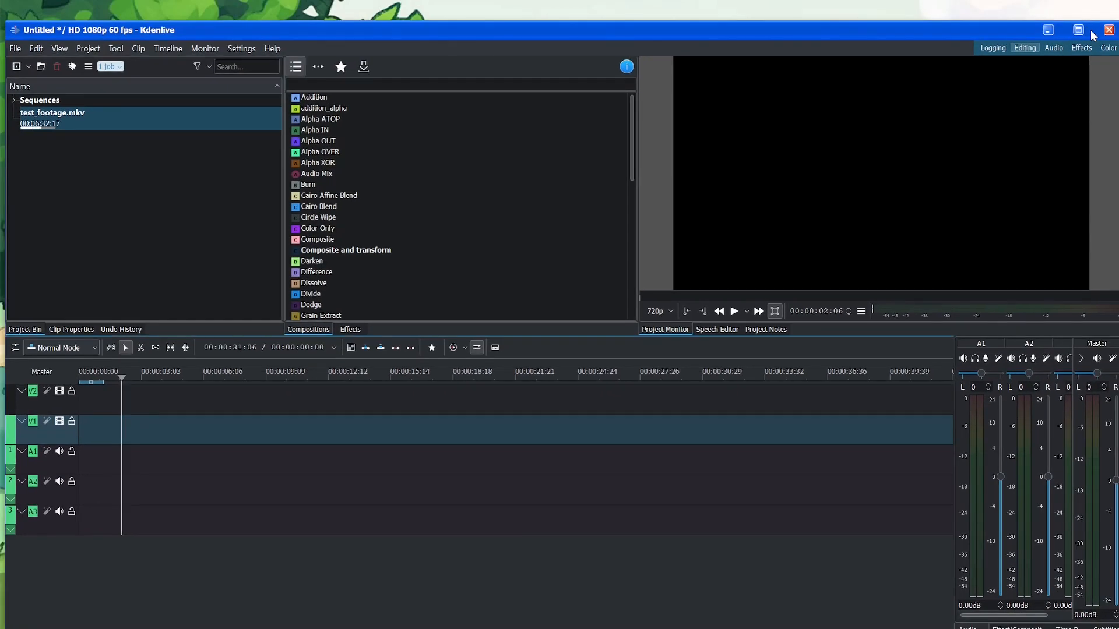
left_click(1078, 30)
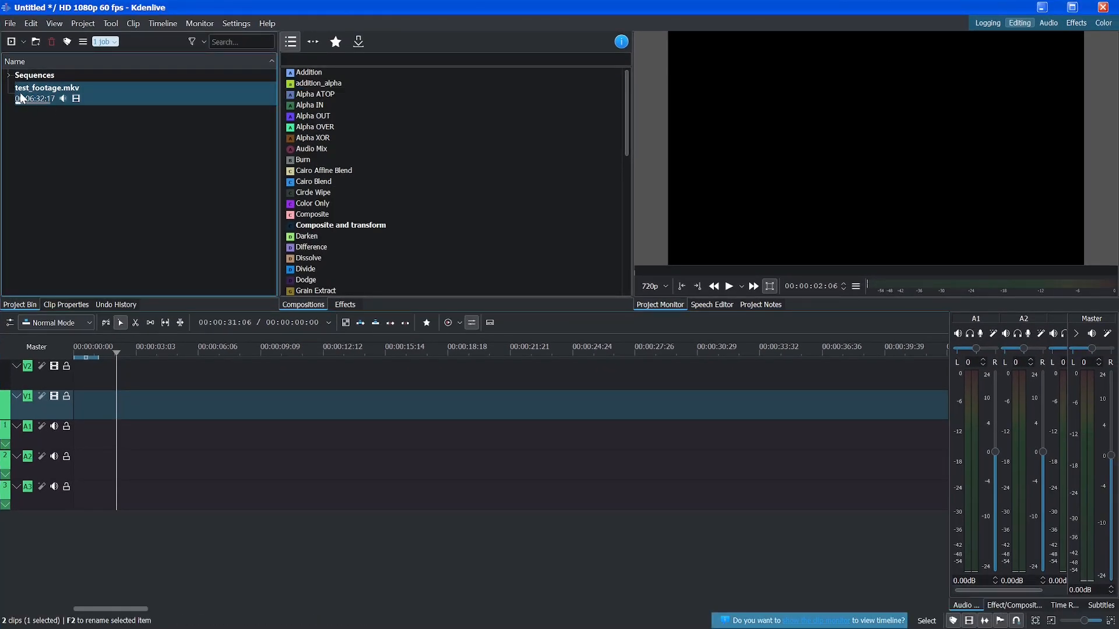
Place test_footage.mkv at the very start of the timeline, with its video on V1 and its audio on A1 to A3
left_click(109, 90)
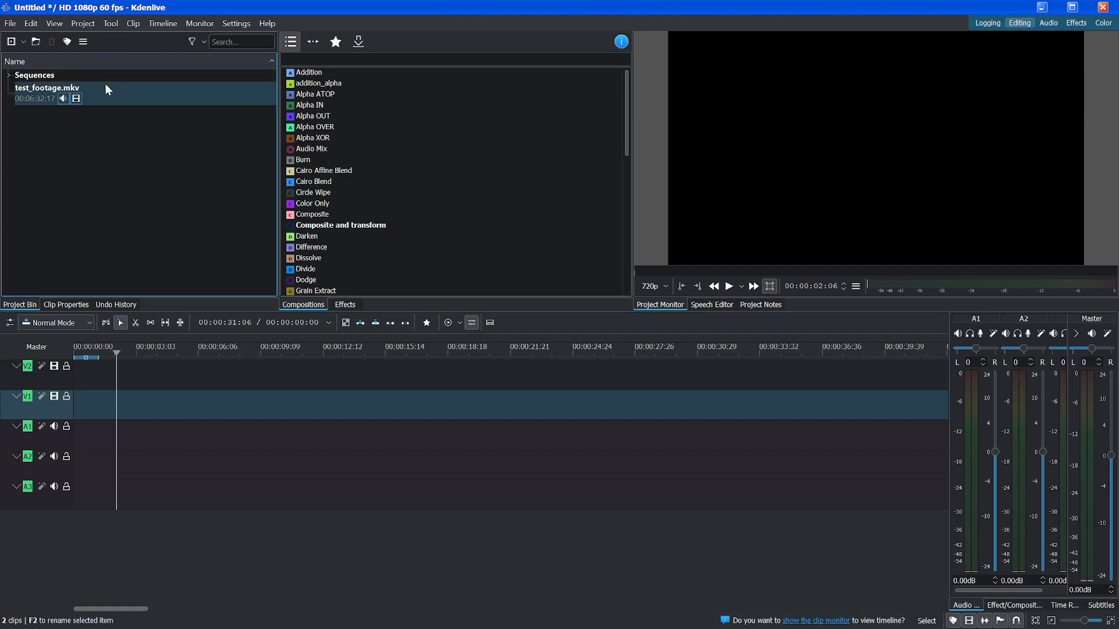
left_click_drag(111, 93, 92, 403)
left_click_drag(270, 408, 117, 414)
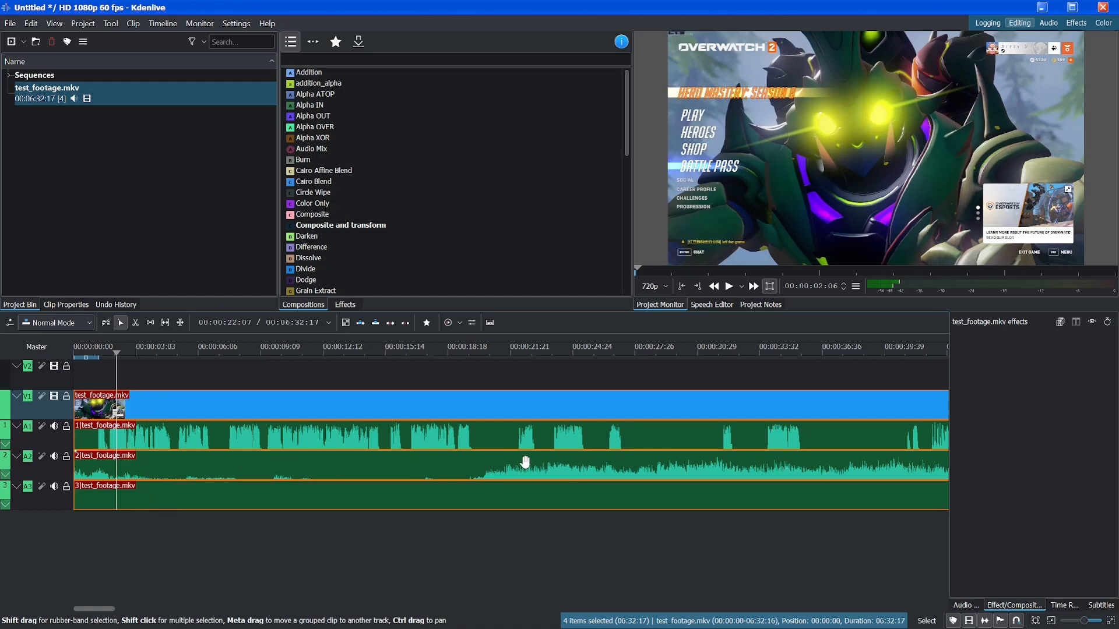
Deselect the footage on the timeline and move the playhead to about 00:02:14 within the clip
key("ctrl+0")
key("ctrl+minus")
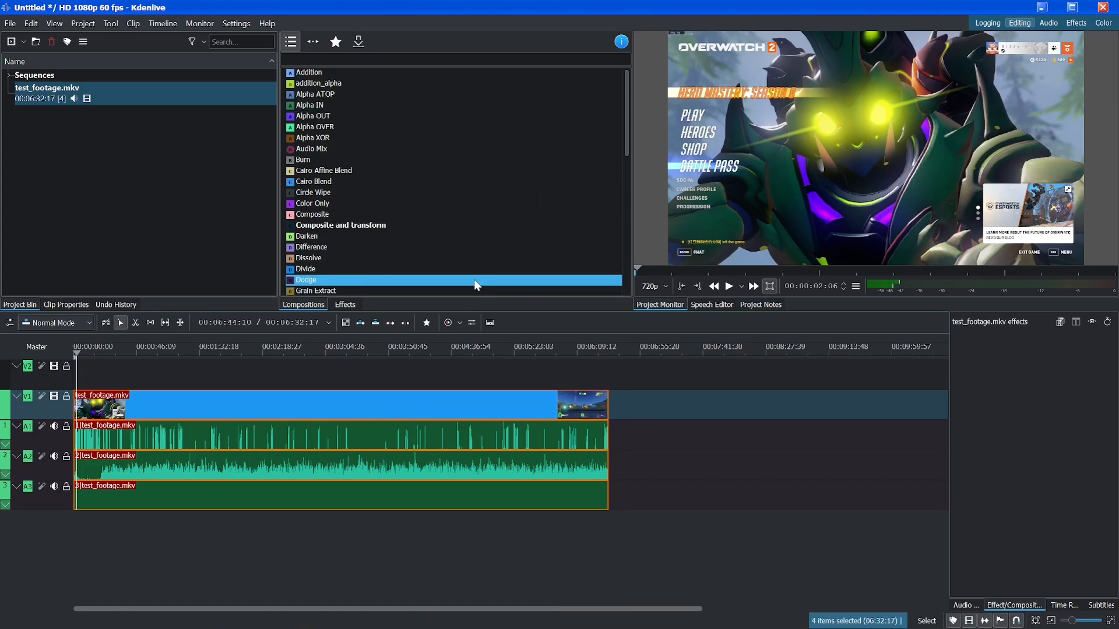
left_click(210, 373)
left_click(257, 370)
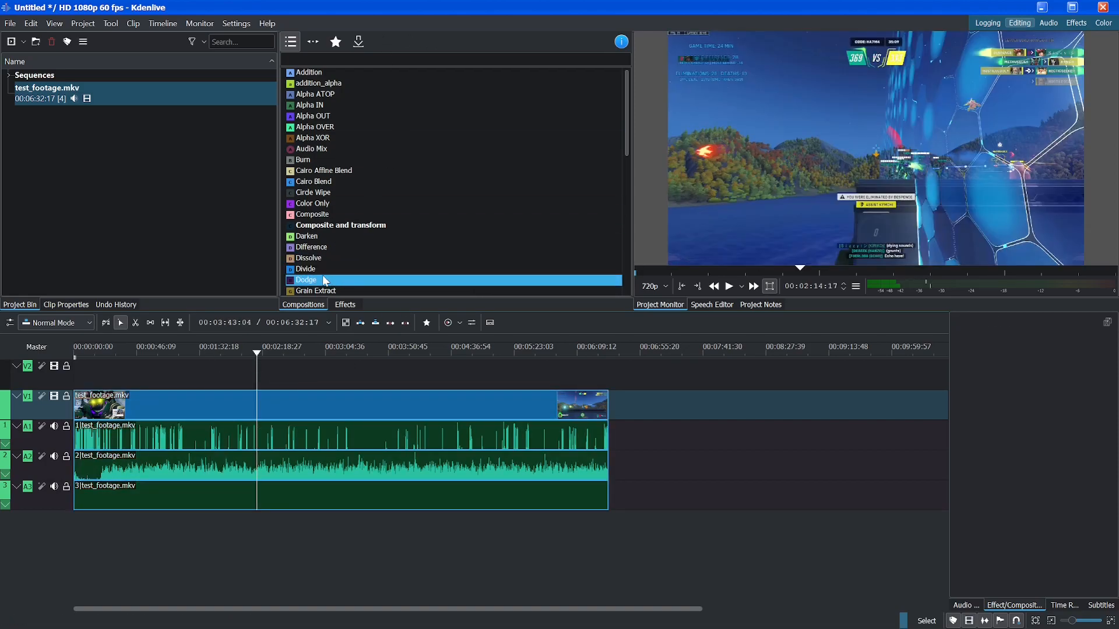
Examine the Misc, Proxy Clips, Timeline, Tools, Environment, and Colors and Guides settings in the Kdenlive configuration
left_click(244, 22)
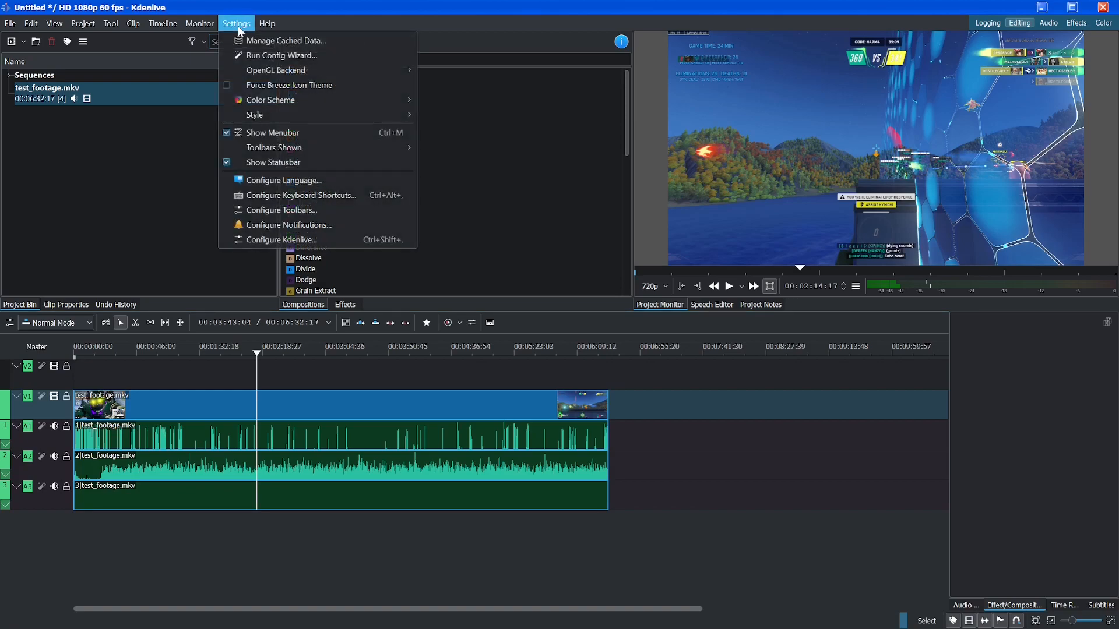
left_click(304, 241)
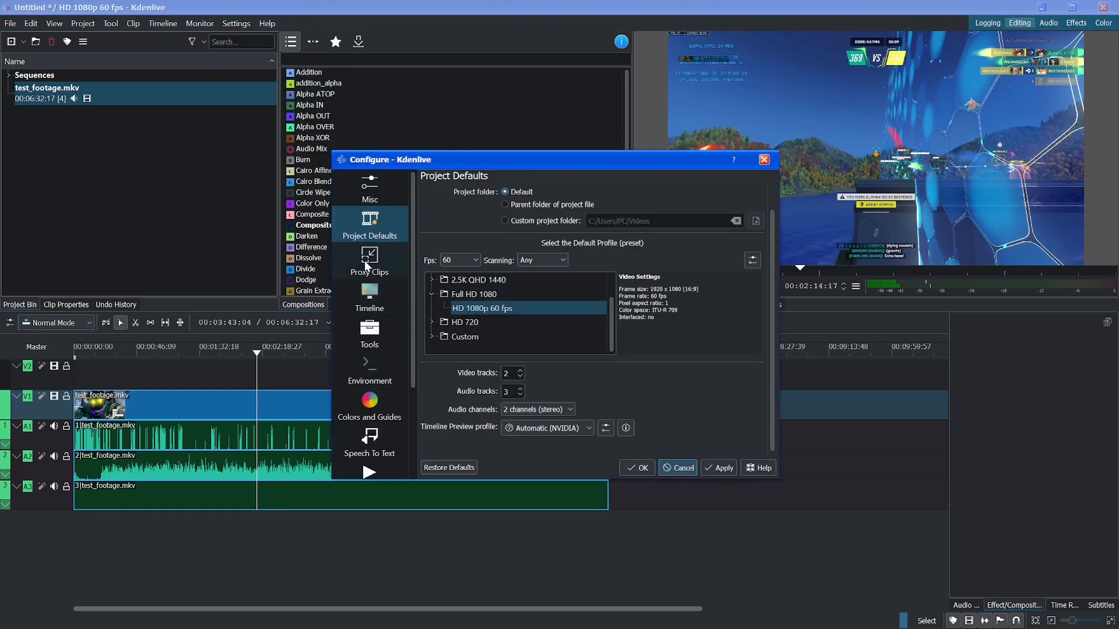
left_click(369, 188)
left_click(367, 270)
left_click(374, 299)
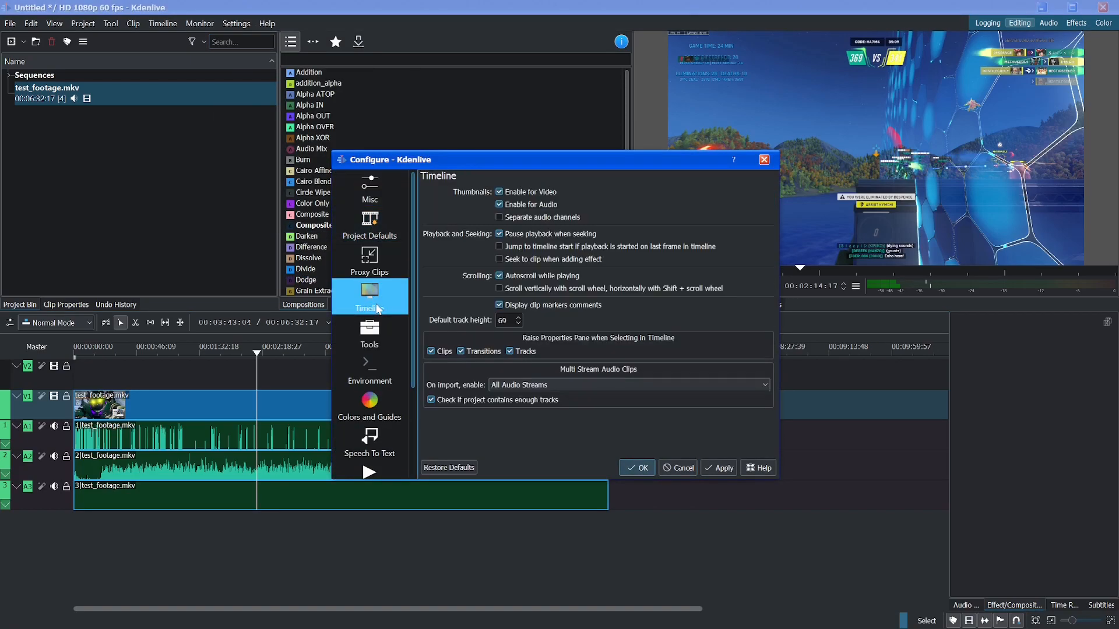
left_click(375, 337)
left_click(386, 372)
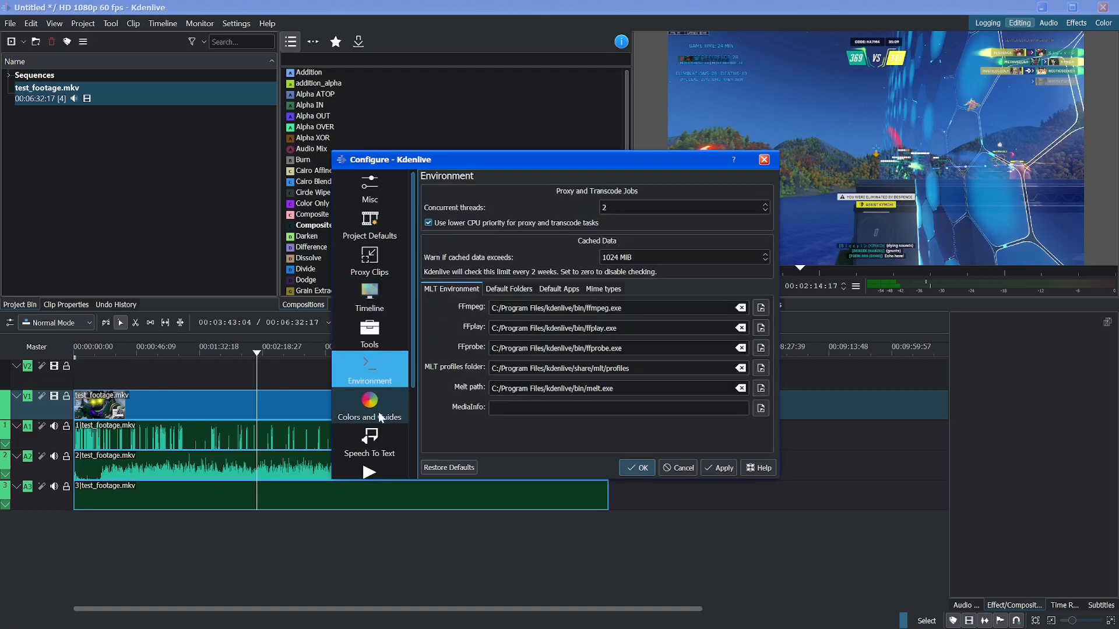
left_click(379, 418)
Examine the remaining configuration pages: Speech To Text, Playback, Capture, JogShuttle and Transcode
left_click_drag(411, 359, 397, 437)
left_click(388, 325)
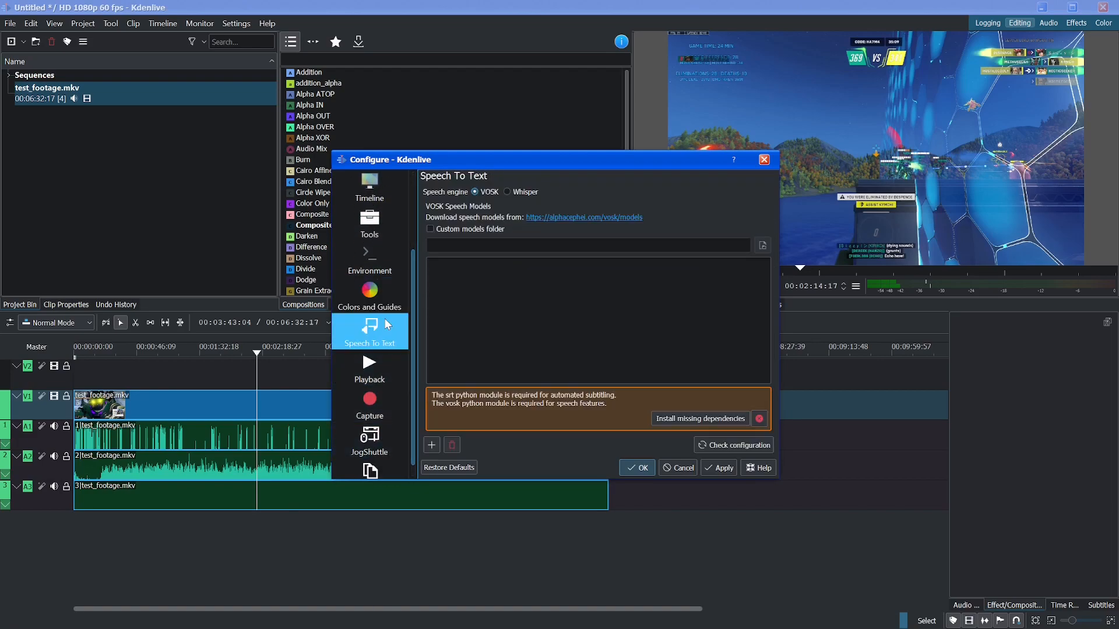
left_click(386, 370)
left_click(385, 419)
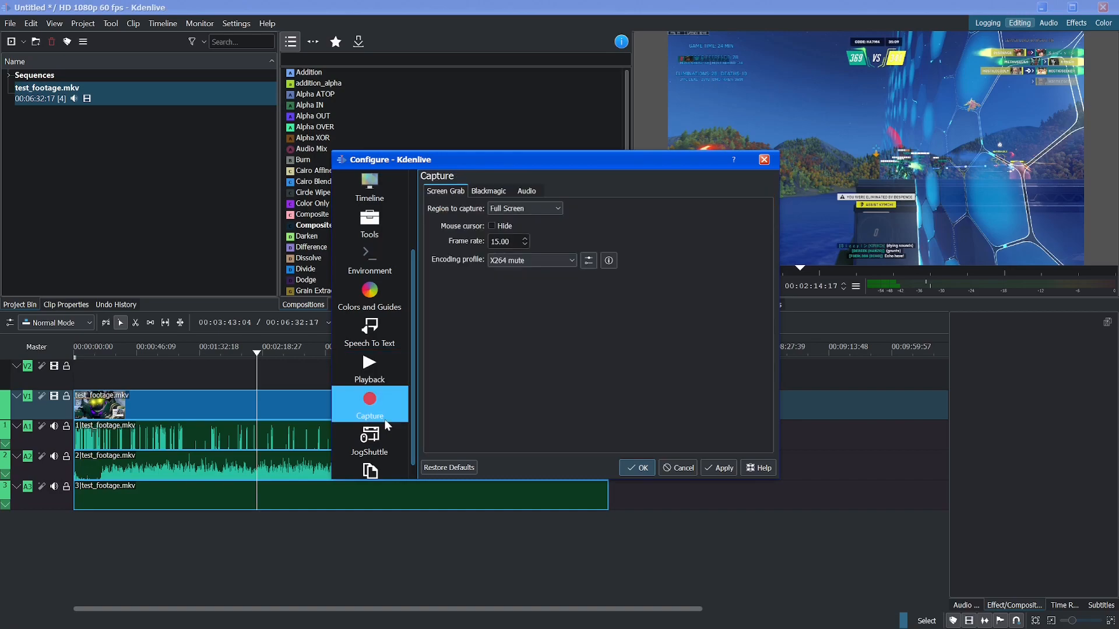
left_click(383, 455)
scroll(409, 403, "down", 1)
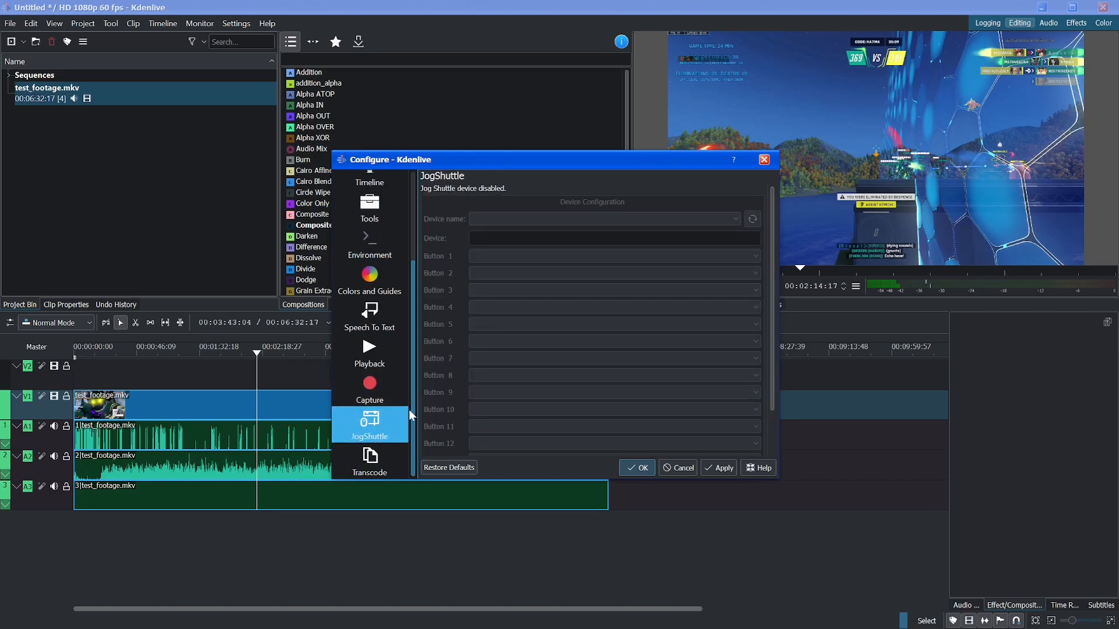
left_click(387, 460)
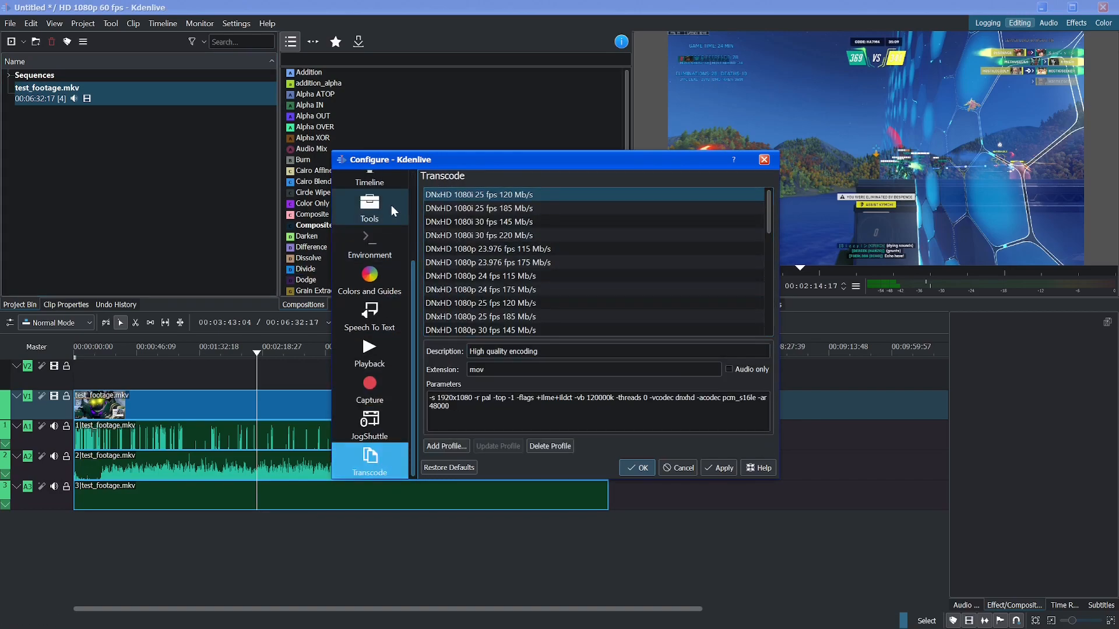
Examine the available transcode profiles, then the Misc settings for clip import and default durations
scroll(390, 224, "up", 2)
scroll(403, 237, "down", 1)
scroll(402, 238, "up", 1)
scroll(571, 239, "down", 3)
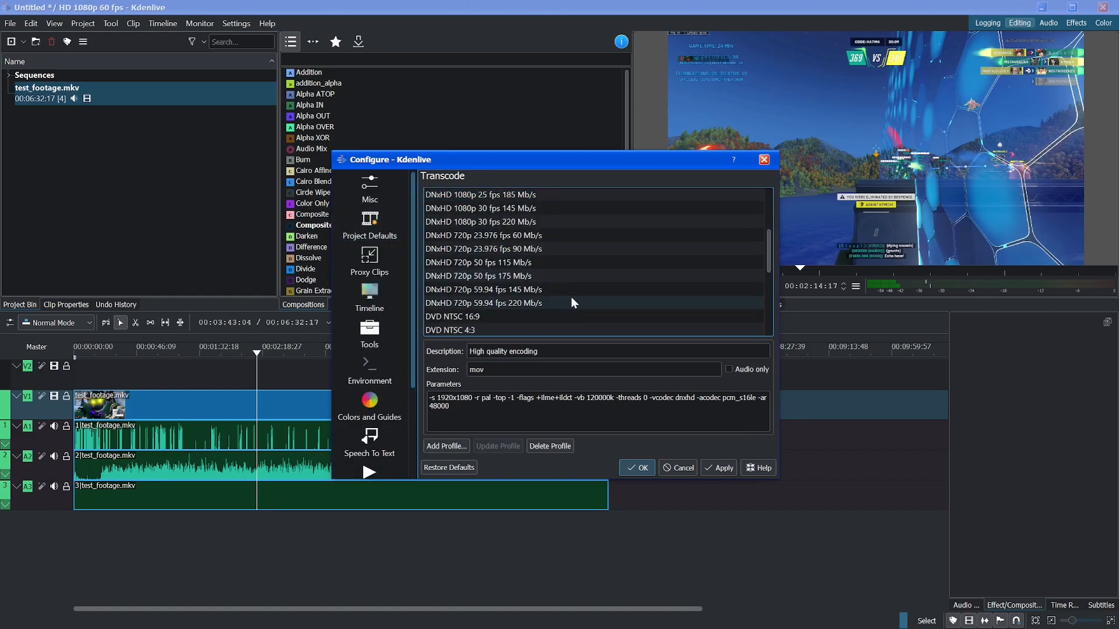
scroll(571, 295, "up", 3)
scroll(578, 254, "down", 5)
scroll(585, 254, "up", 5)
left_click(391, 179)
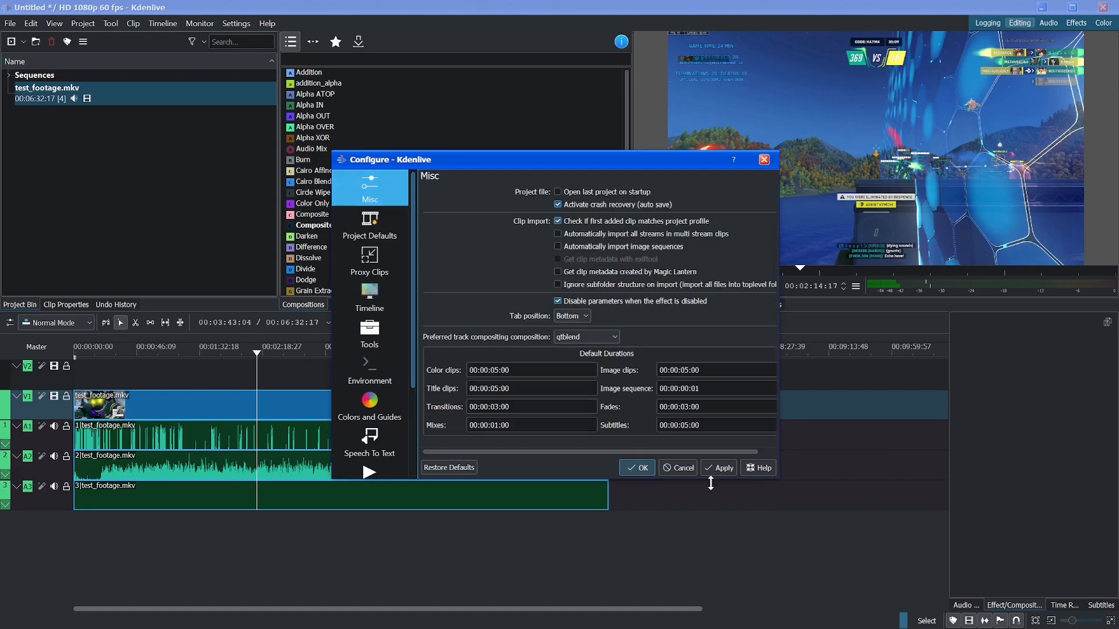
List the default project profiles for any frame rate and view the video settings of 2.5K QHD 1440p 60 fps
left_click(379, 224)
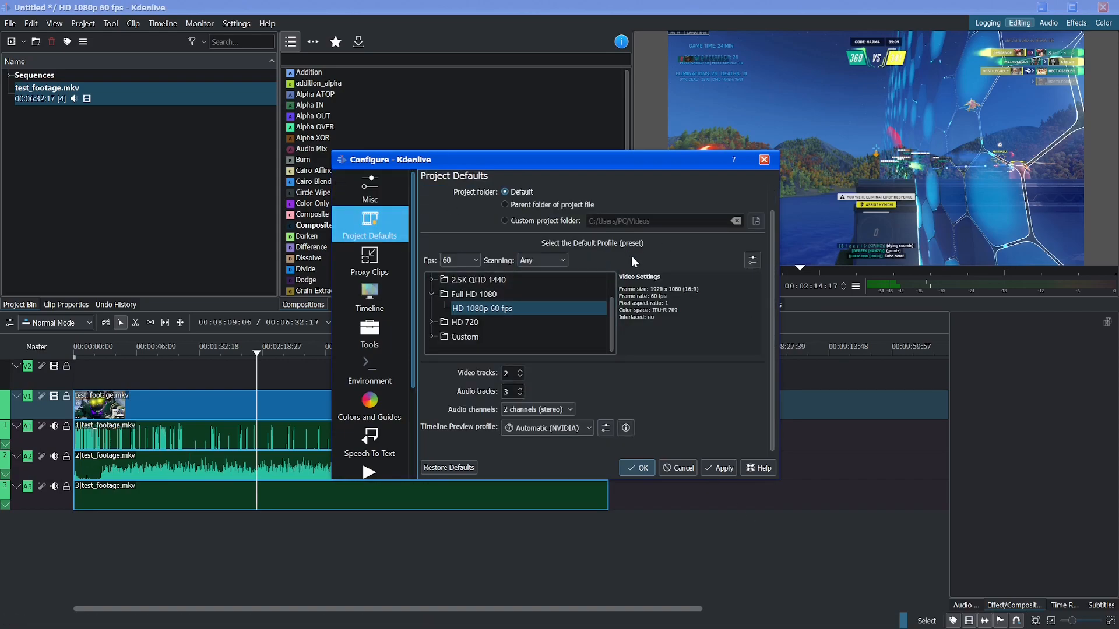
left_click(474, 262)
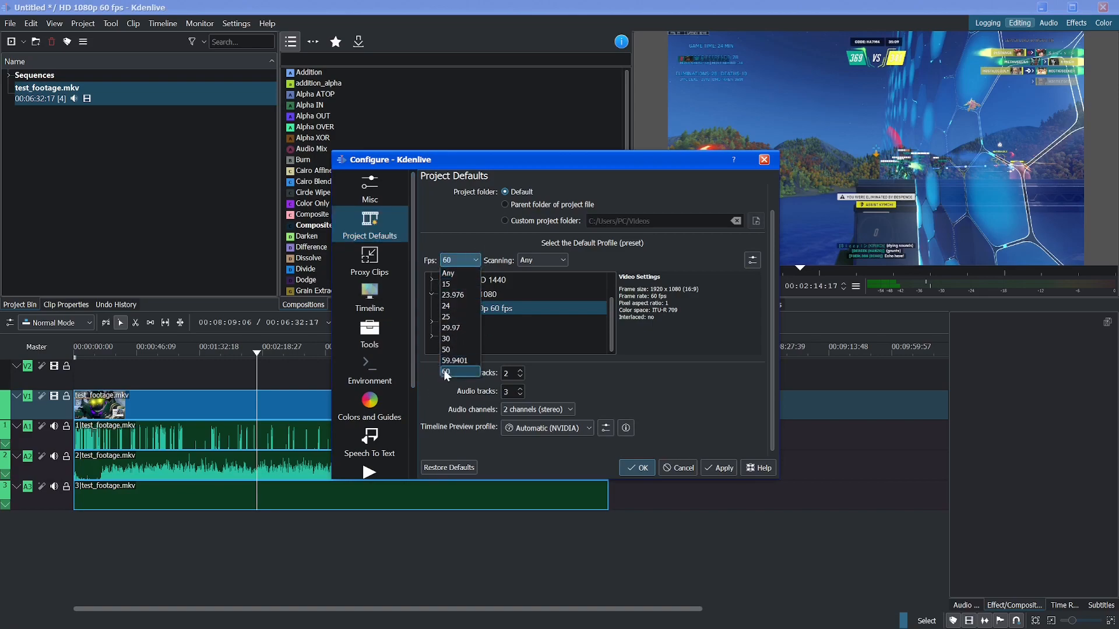
left_click(465, 274)
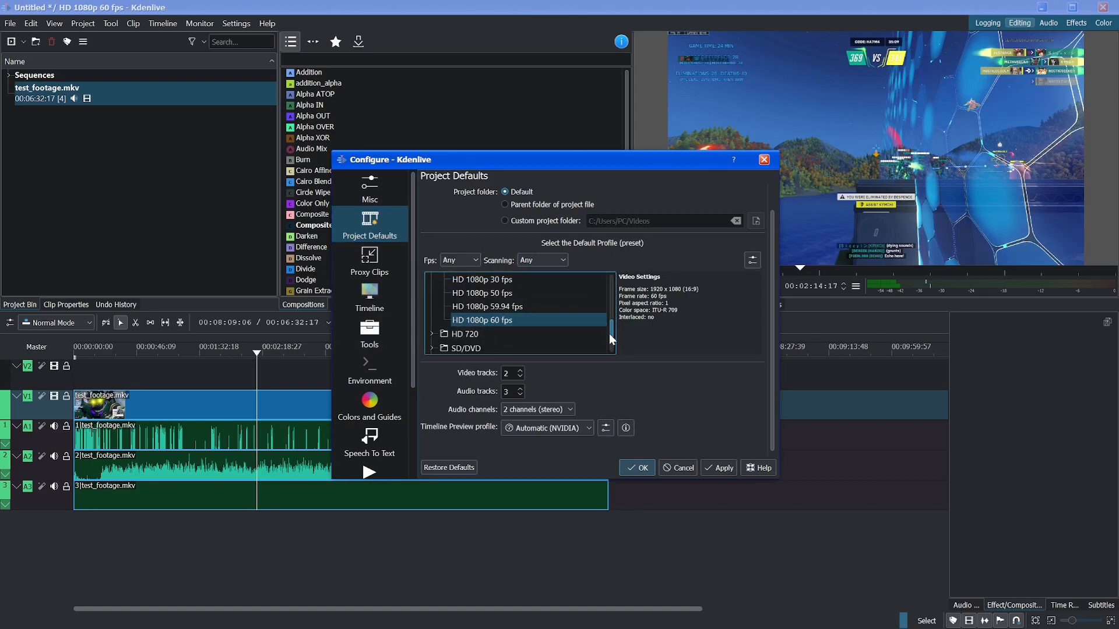
left_click_drag(610, 334, 623, 291)
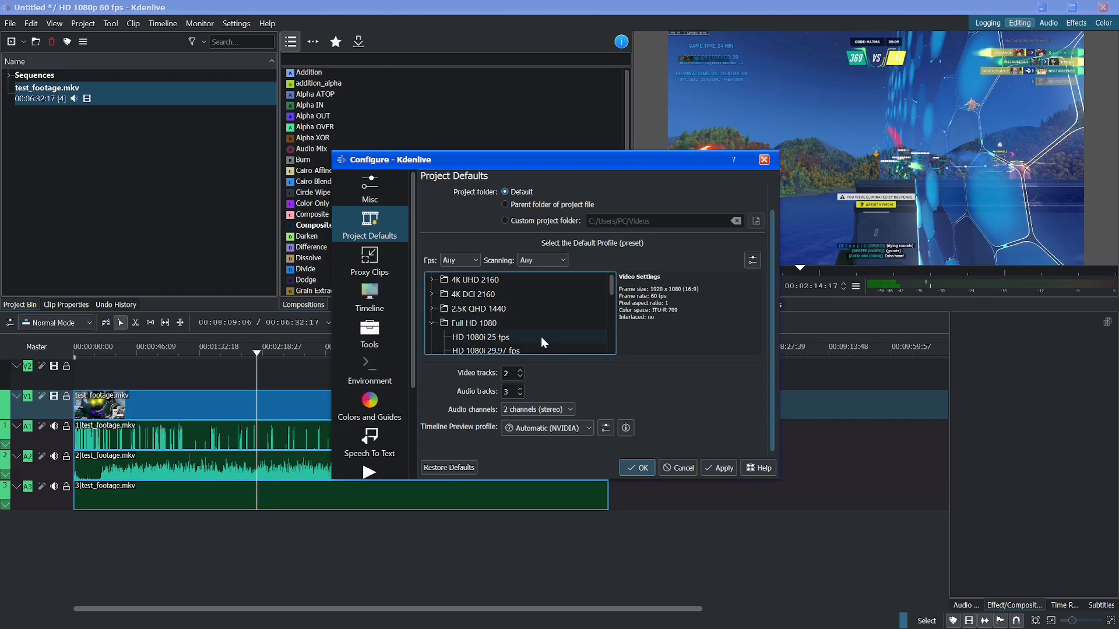
left_click(430, 307)
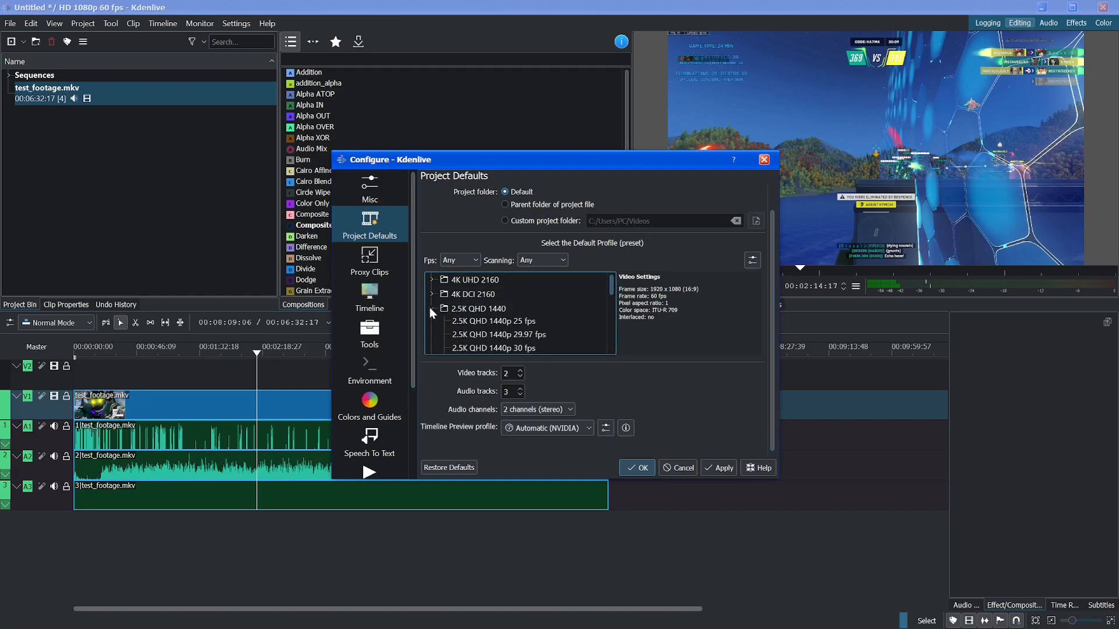
scroll(515, 299, "down", 2)
left_click(530, 334)
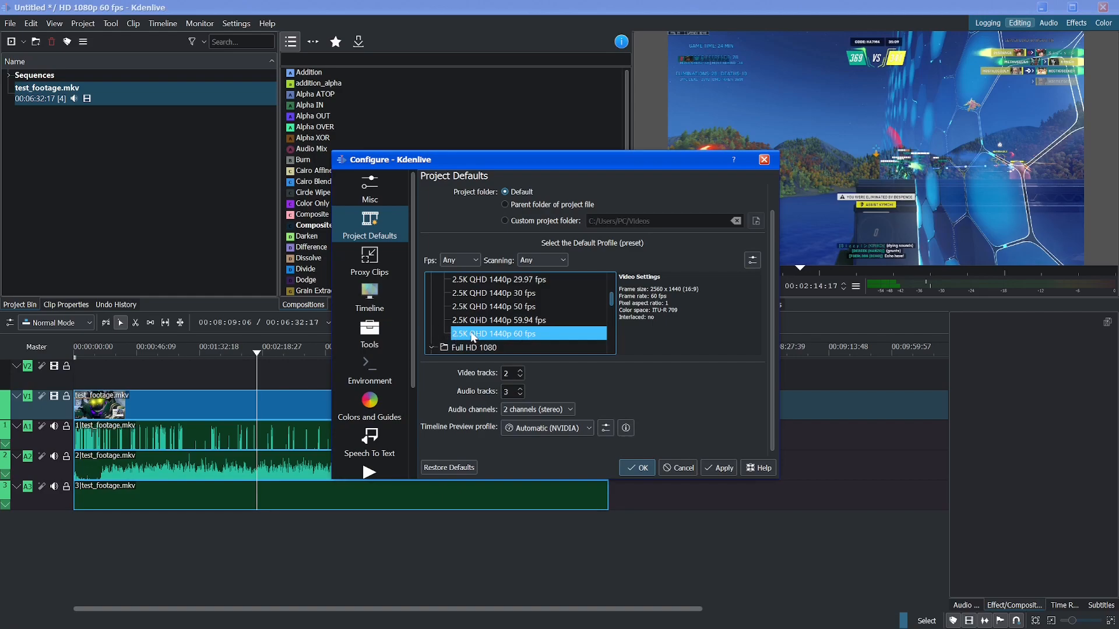
scroll(514, 323, "up", 3)
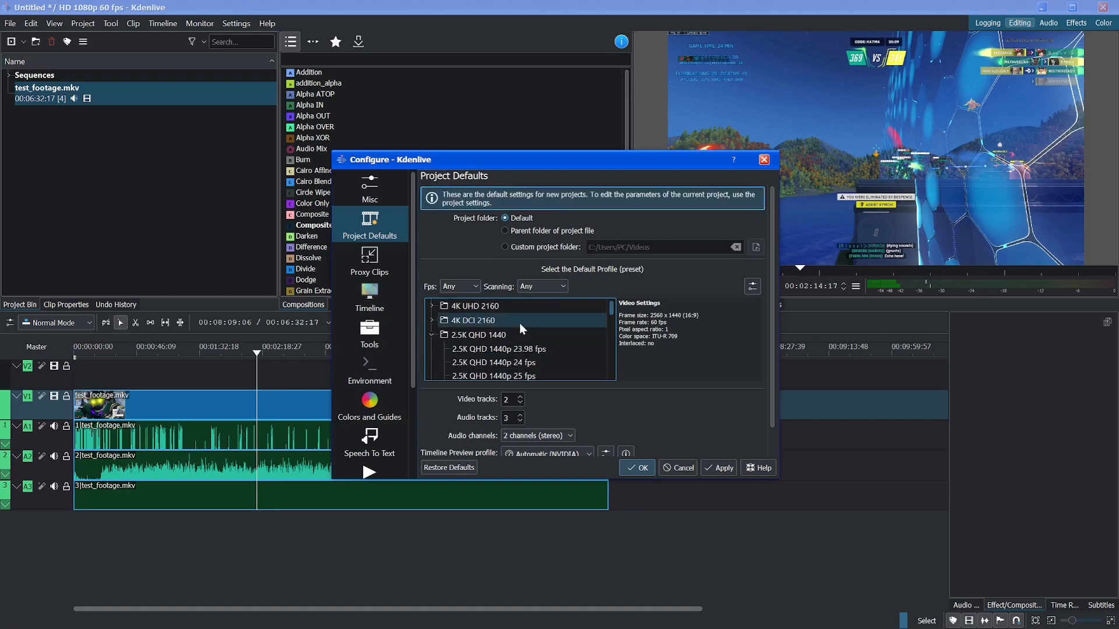
left_click(431, 335)
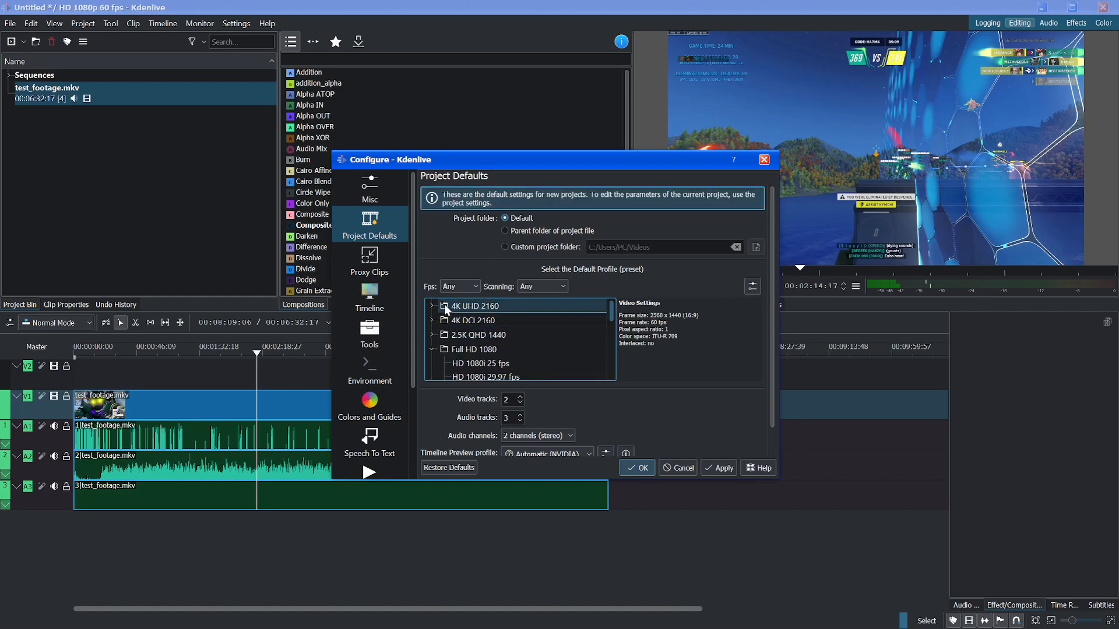
View the video settings of the 4K UHD 2160p 60 fps profile in the 4K UHD 2160 group
left_click(433, 306)
scroll(534, 338, "down", 3)
scroll(533, 337, "up", 1)
left_click(527, 332)
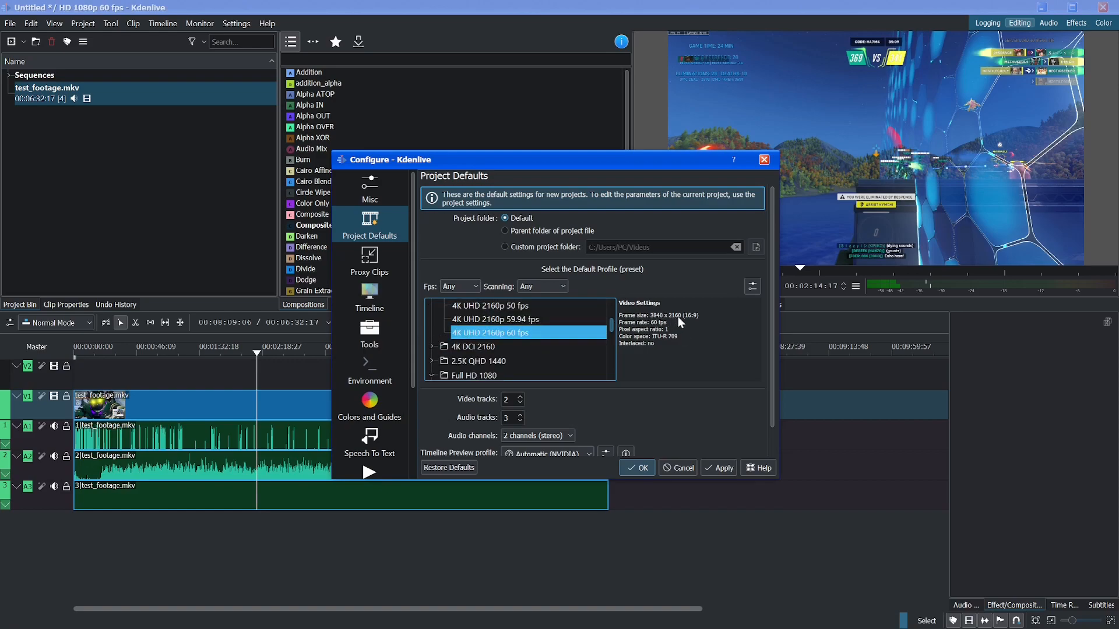
scroll(541, 326, "up", 2)
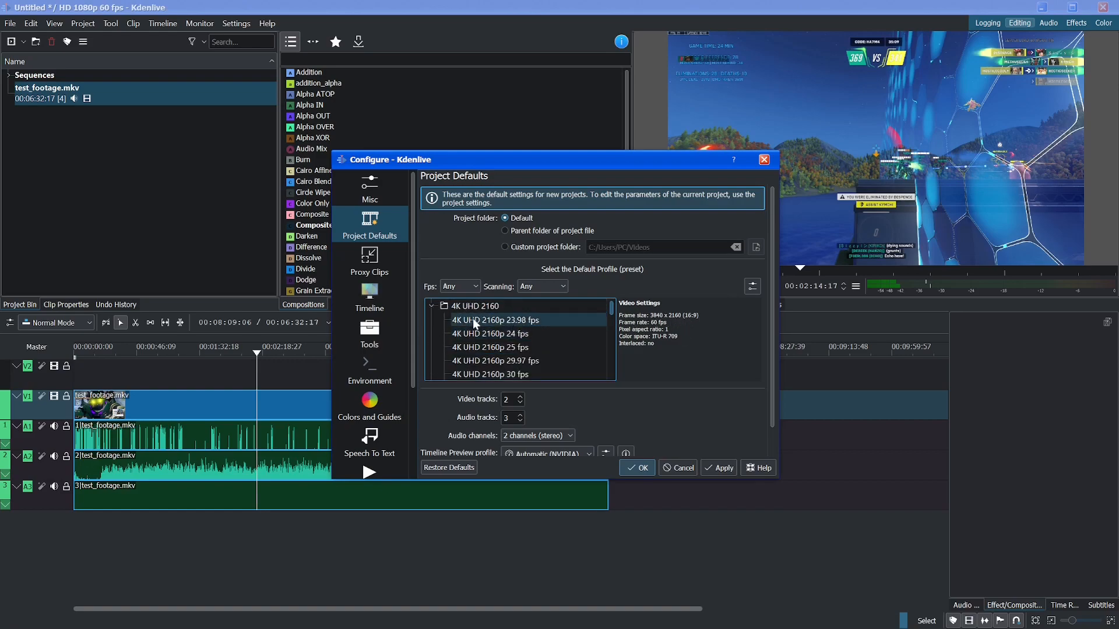
left_click(431, 306)
Expand the Custom profile group and look through its presets as far as the Square ones
scroll(507, 335, "down", 5)
left_click(433, 334)
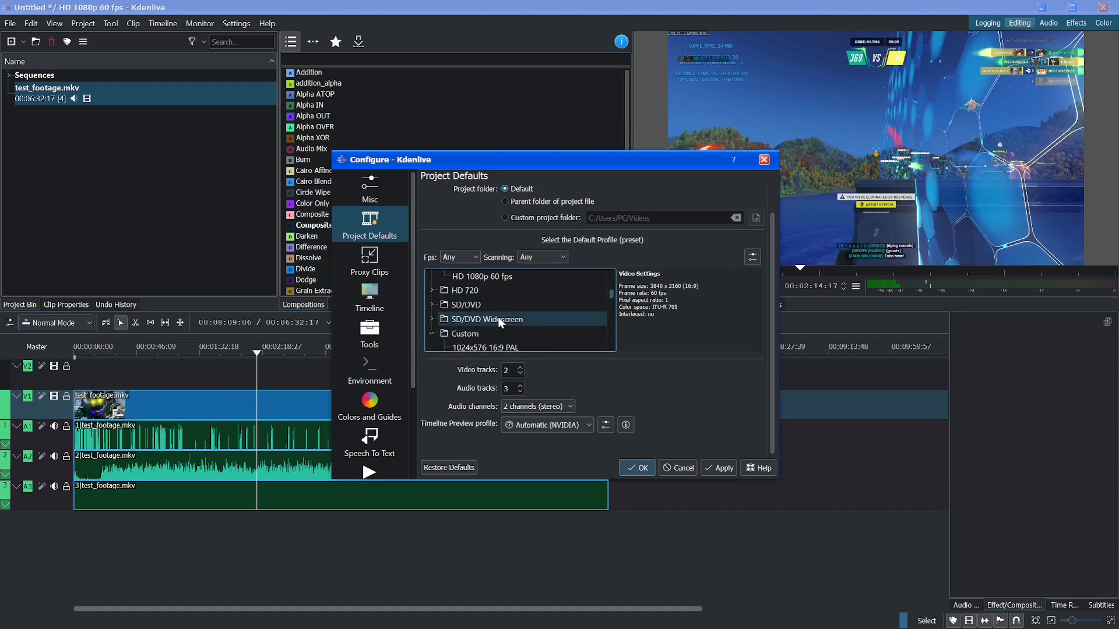
scroll(507, 320, "down", 5)
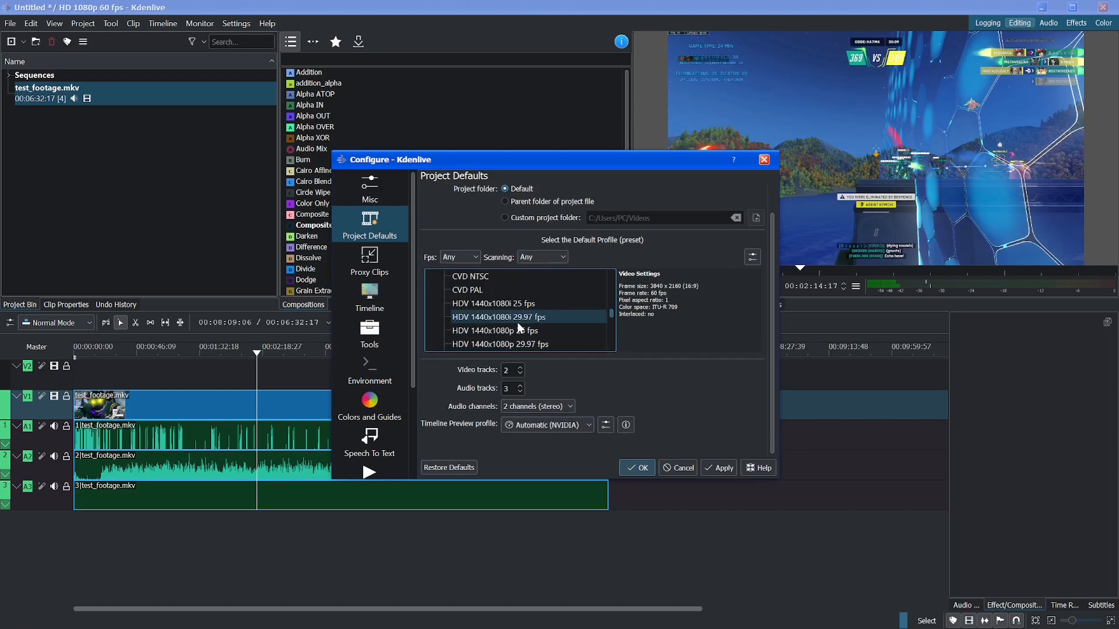
scroll(529, 317, "up", 5)
scroll(544, 313, "down", 2)
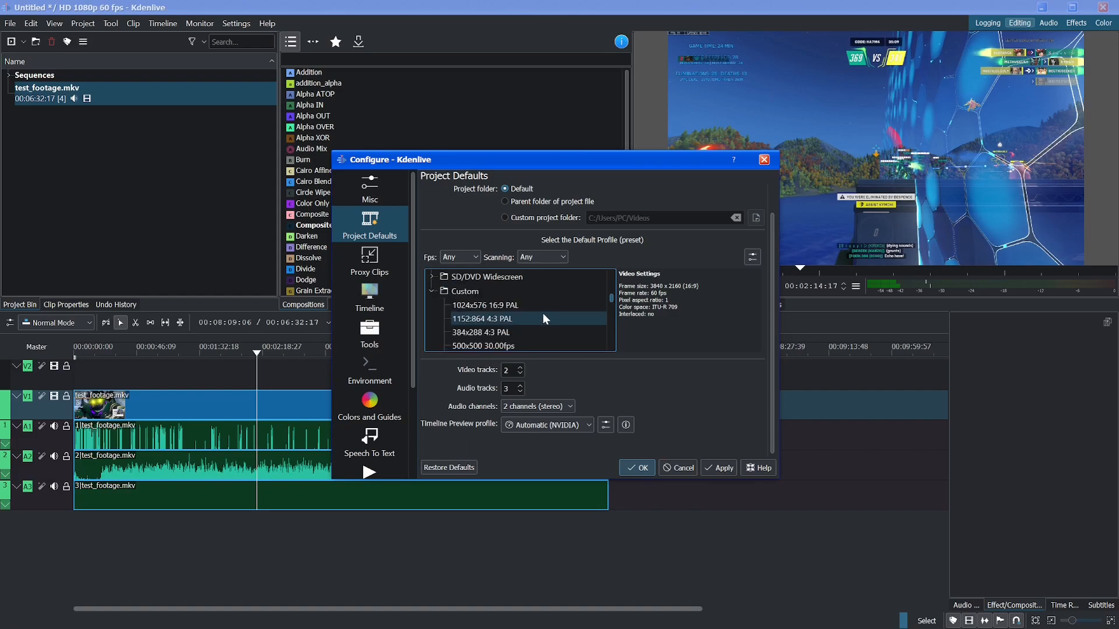
scroll(540, 317, "down", 6)
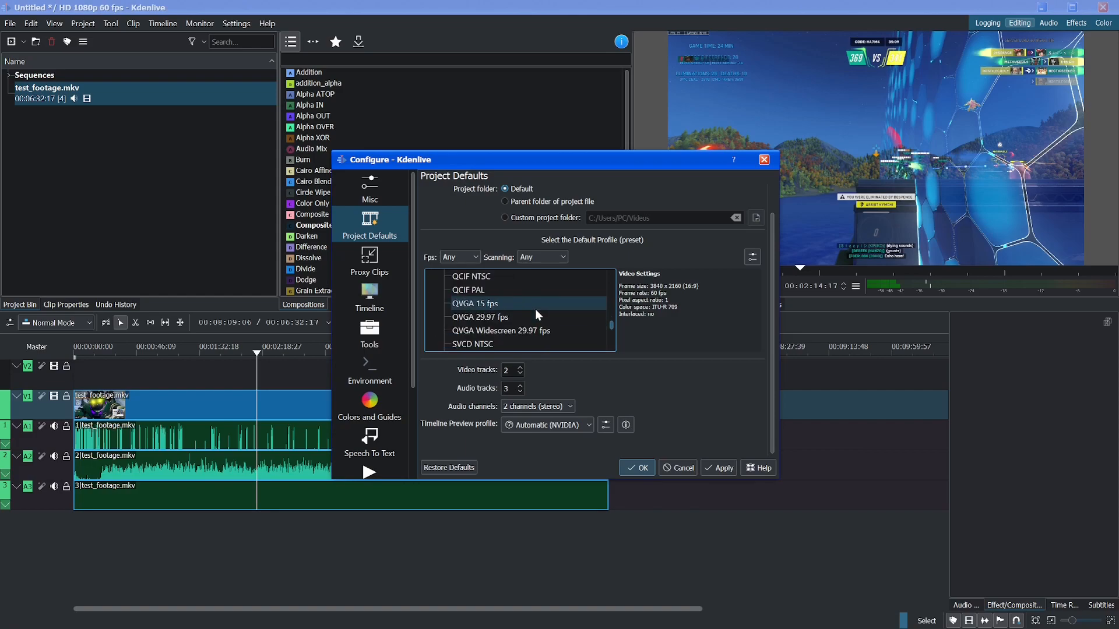
scroll(532, 314, "down", 2)
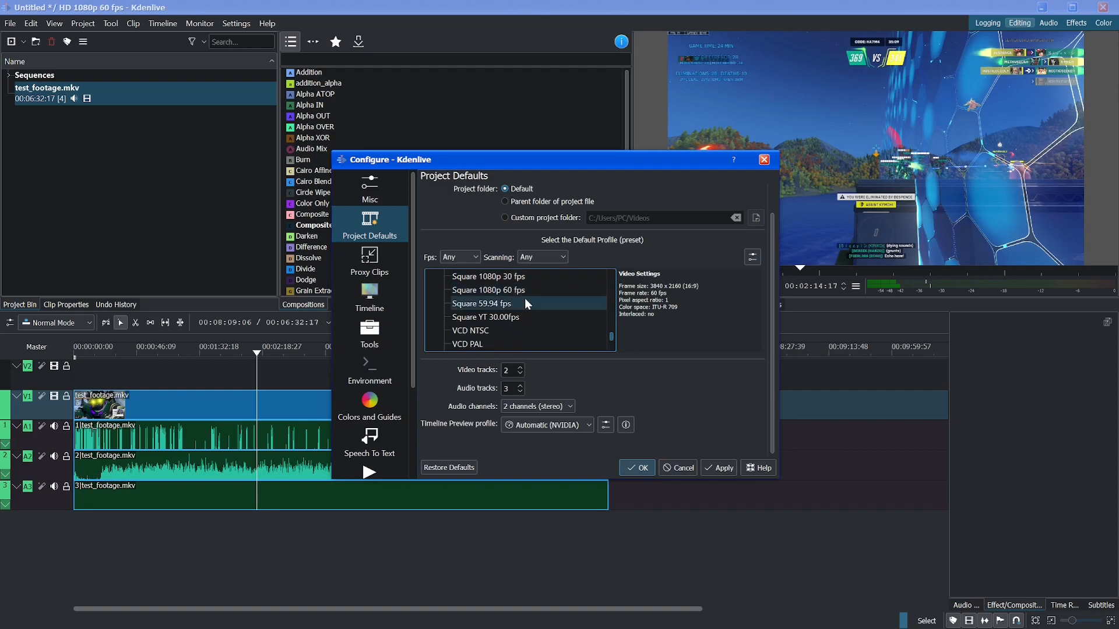
Compare the video settings of Square 1080p 60 fps, Square YT 30.00fps and Square 59.94 fps, and cancel the configuration
left_click(527, 289)
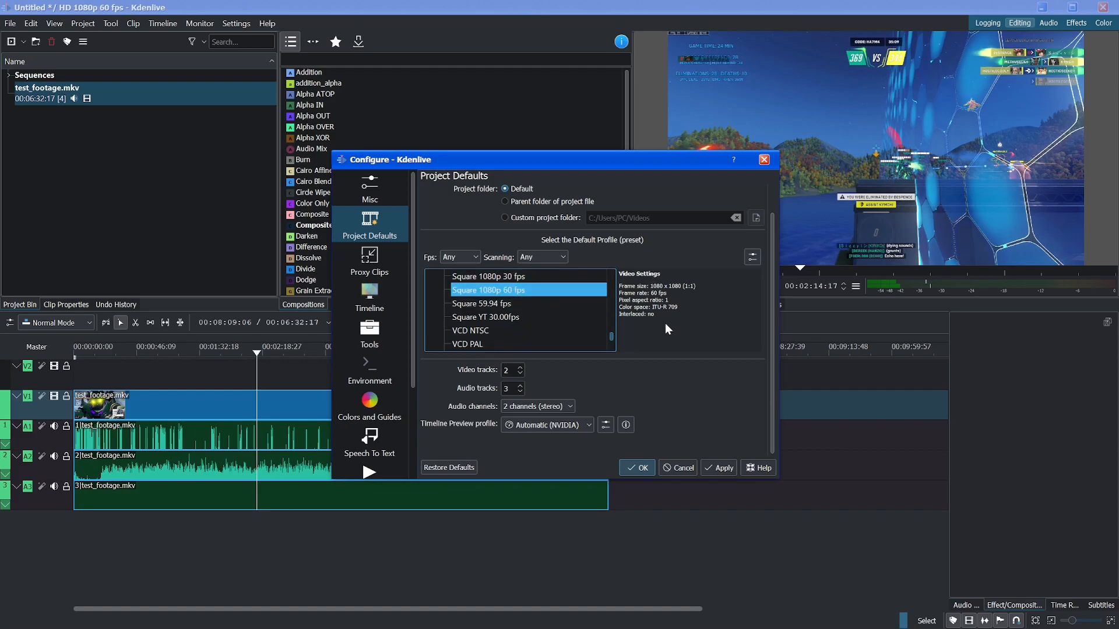
left_click(533, 317)
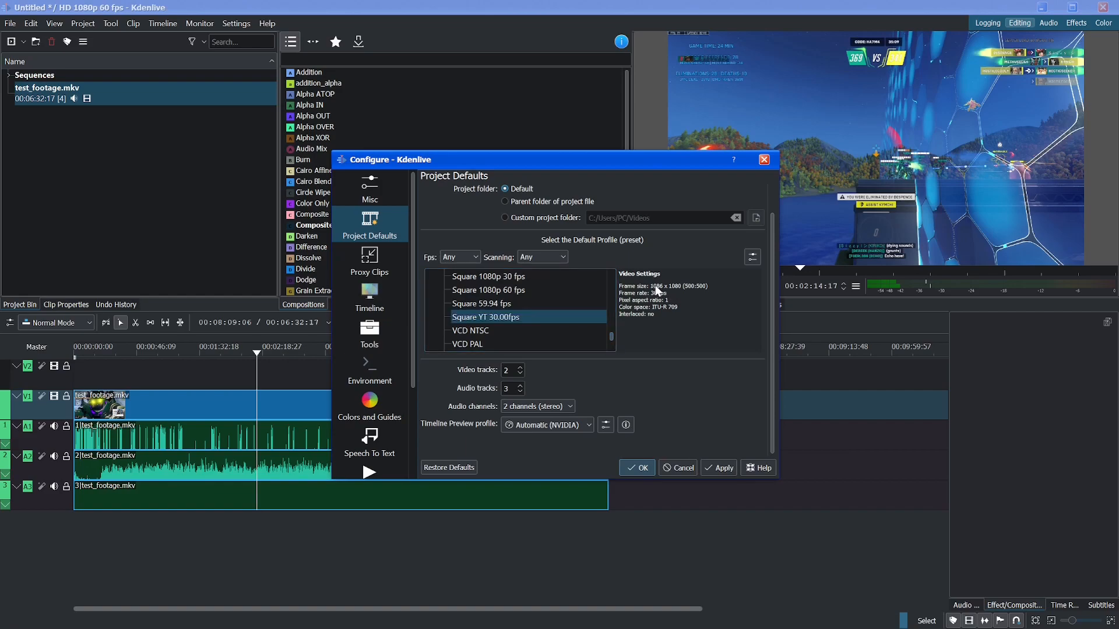
left_click(551, 304)
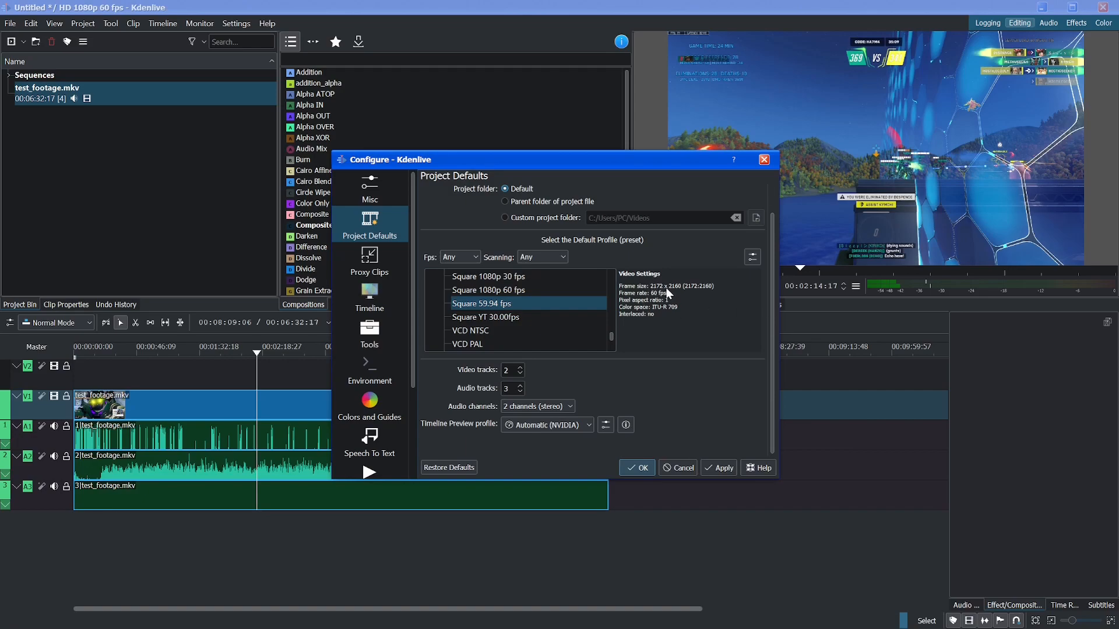
scroll(491, 320, "down", 2)
scroll(514, 323, "up", 3)
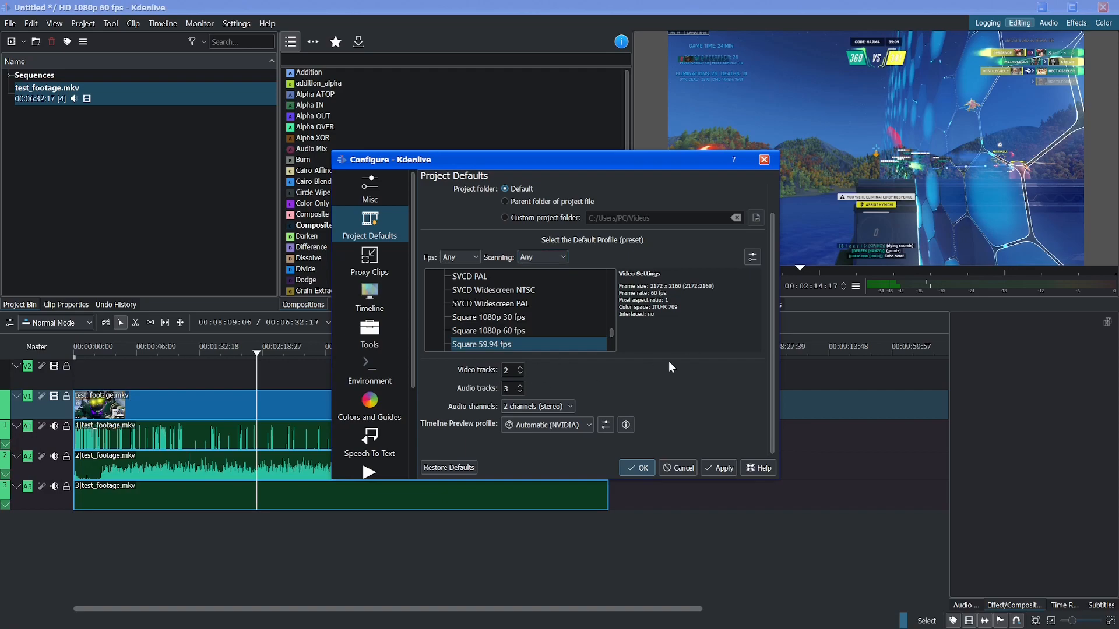
left_click(688, 467)
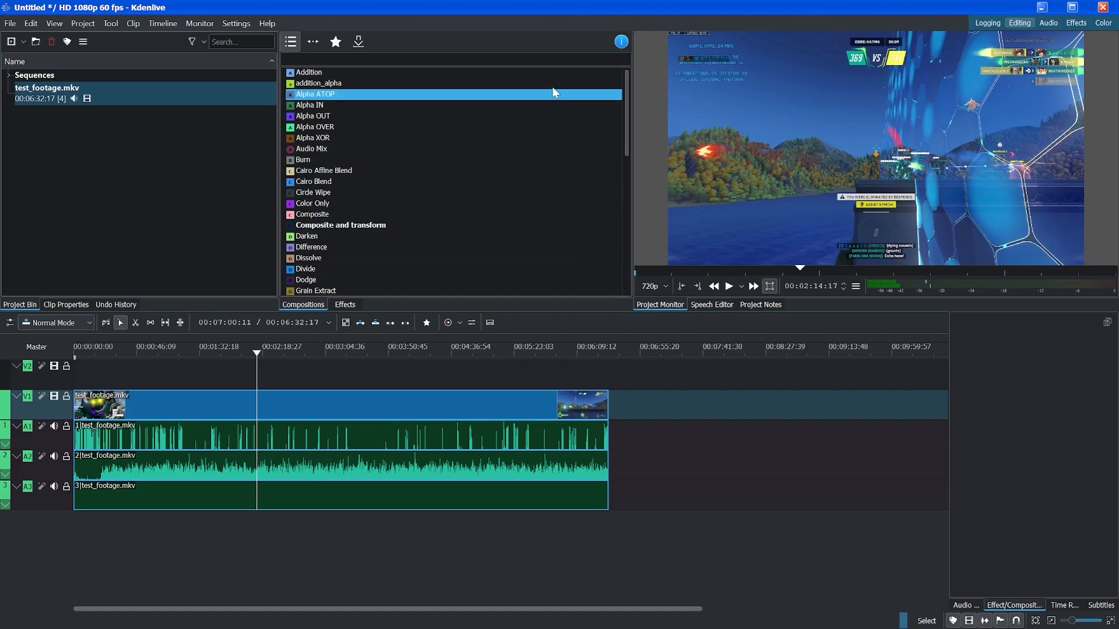
Set the project monitor's preview resolution to 360p
left_click(660, 287)
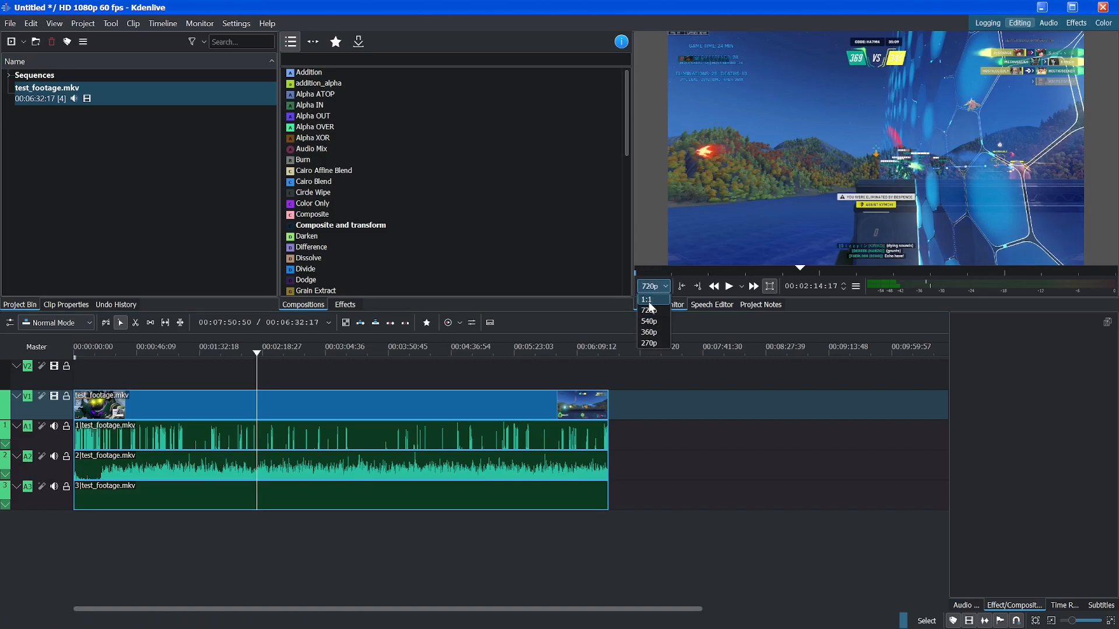
left_click(676, 312)
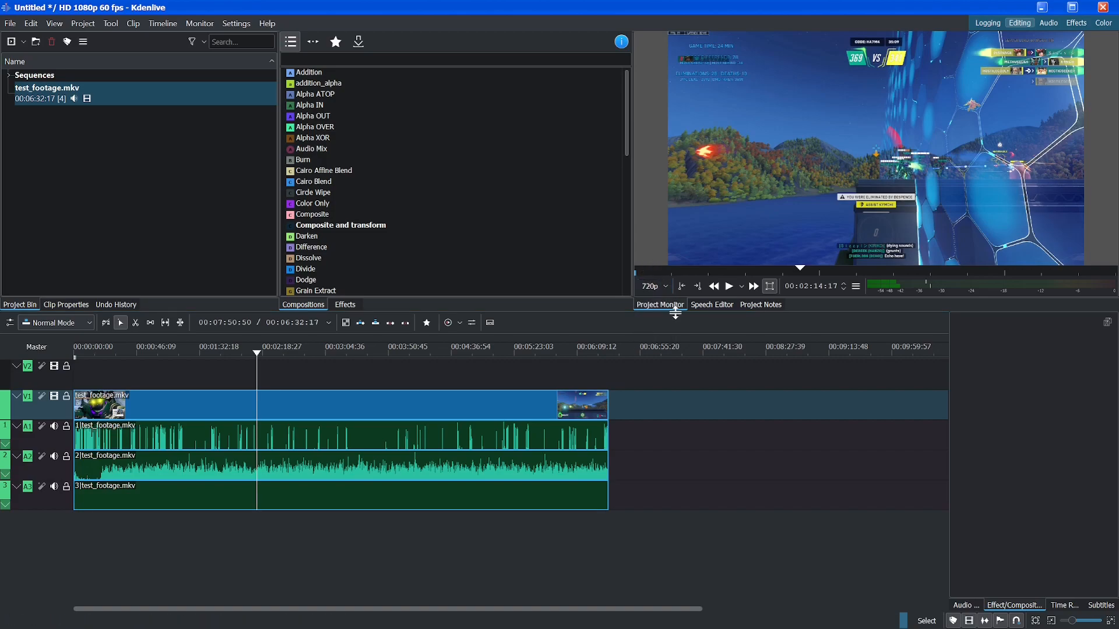
left_click(657, 286)
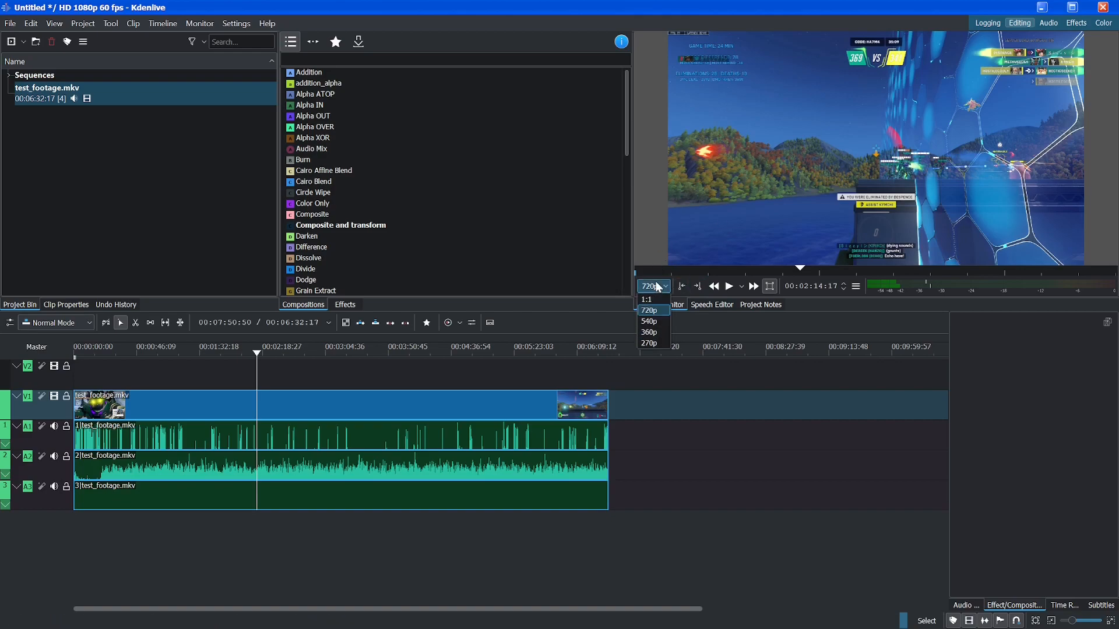
left_click(648, 335)
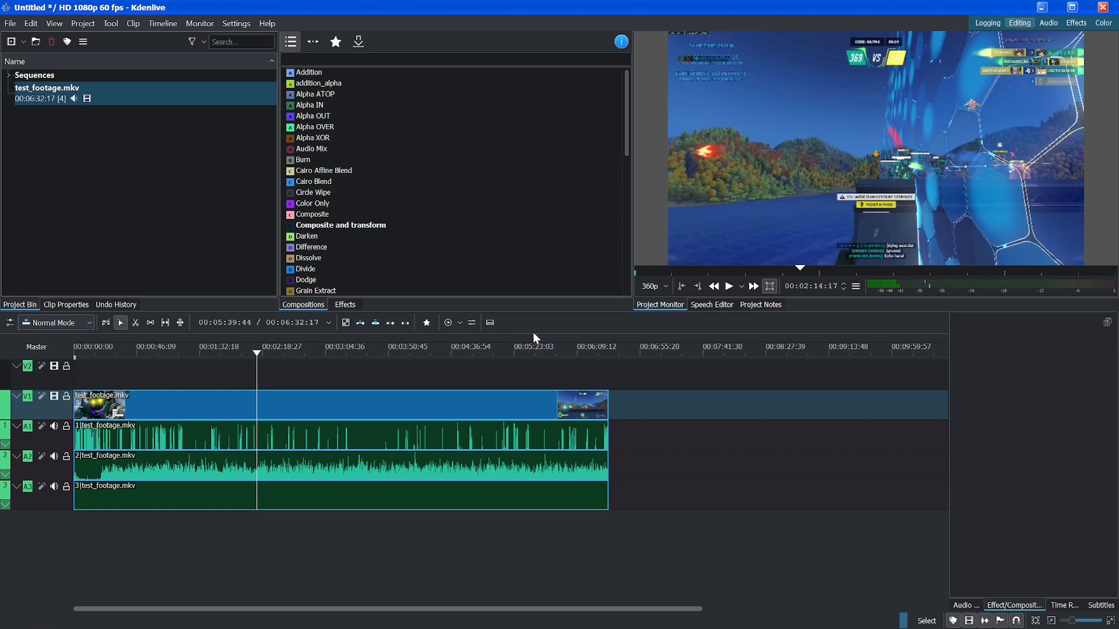
scroll(437, 186, "down", 3)
scroll(472, 235, "down", 5)
left_click_drag(627, 250, 631, 72)
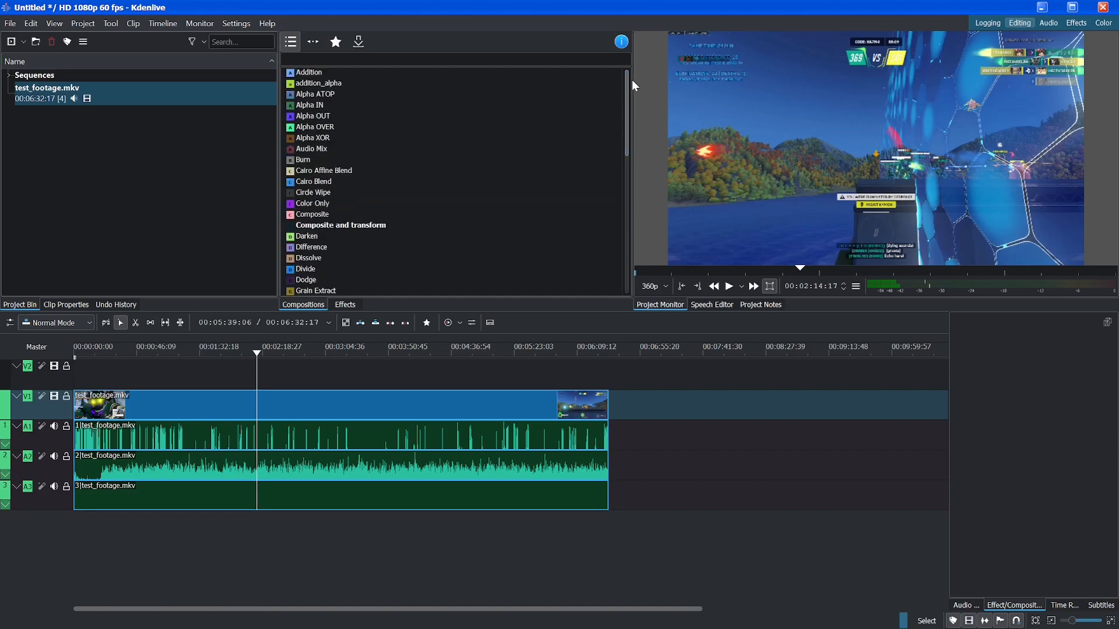
Cut the test_footage.mkv clip with its audio tracks at about 03:34:25 on the timeline
left_click(265, 410)
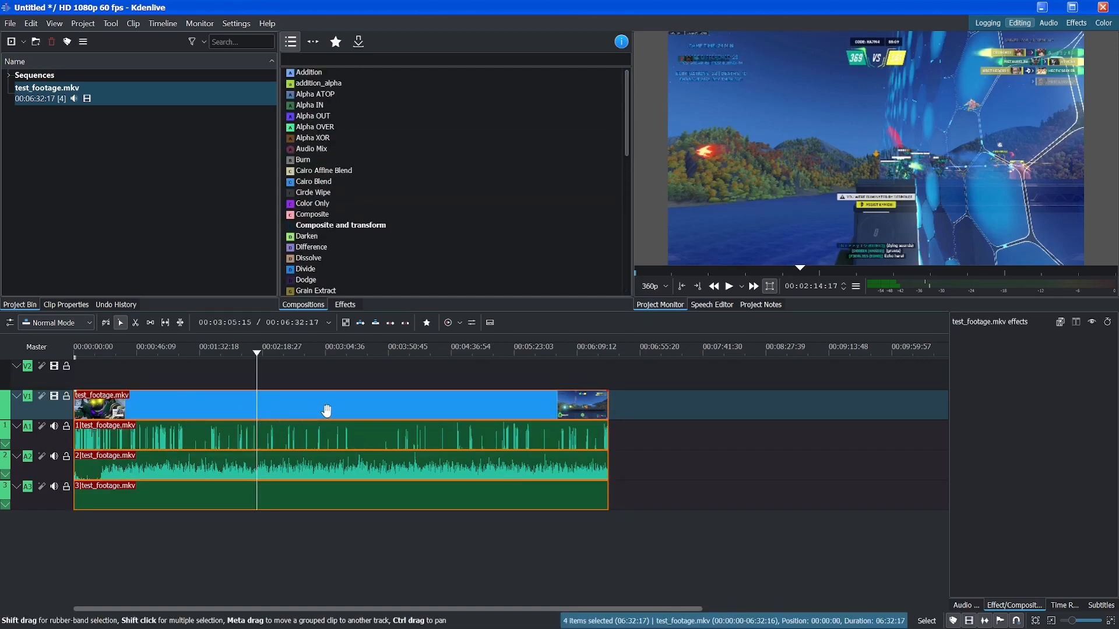
right_click(259, 407)
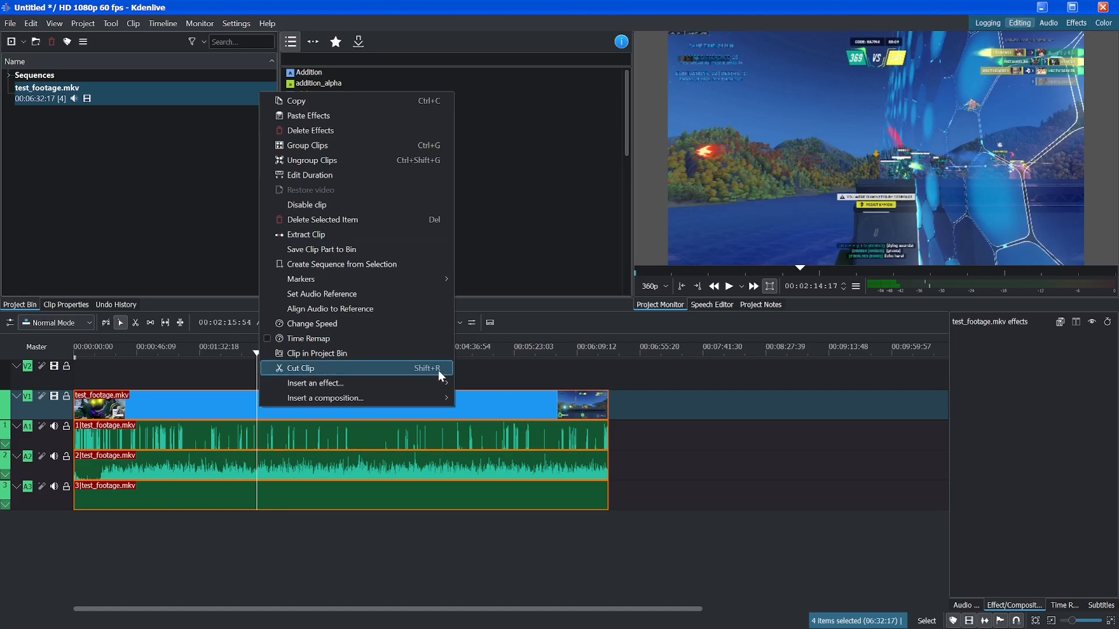
left_click(254, 430)
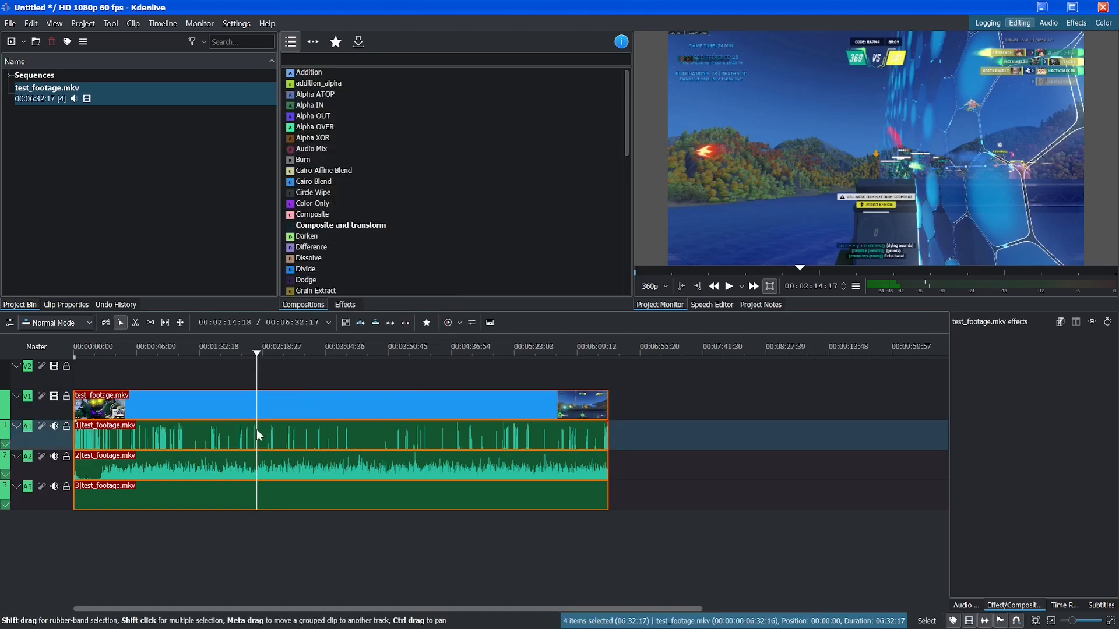
left_click(285, 382)
left_click(368, 413)
left_click(364, 405)
key("shift+r")
Cut the footage at three more points: 04:22:10, about 05:21:47 and 01:29:06
left_click(428, 384)
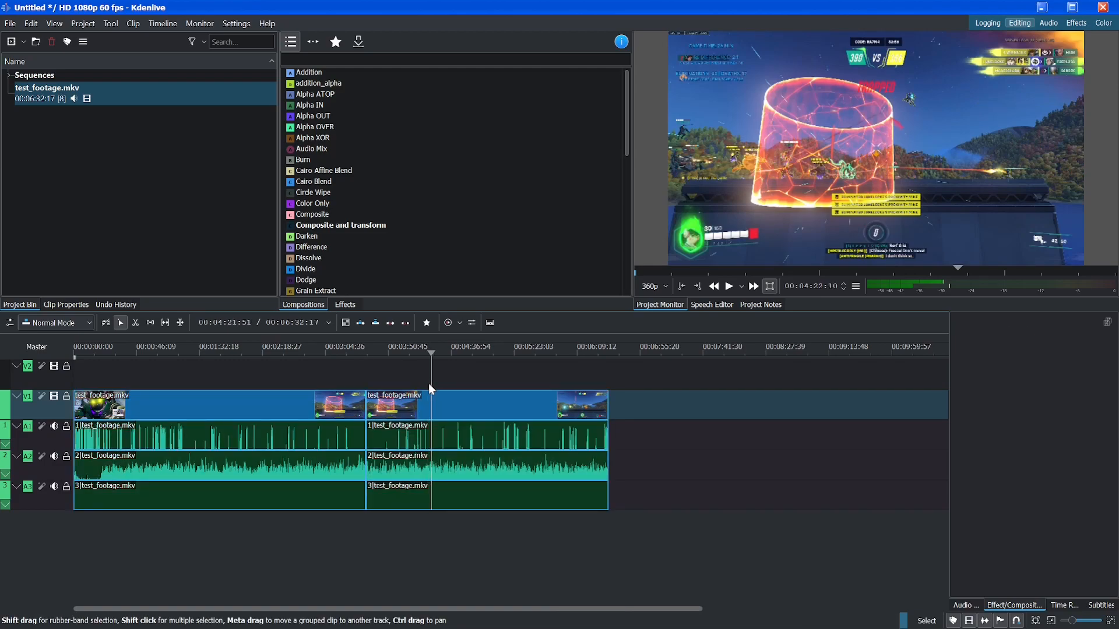
key("shift+r")
left_click(512, 408)
key("shift+r")
left_click(195, 385)
key("shift+r")
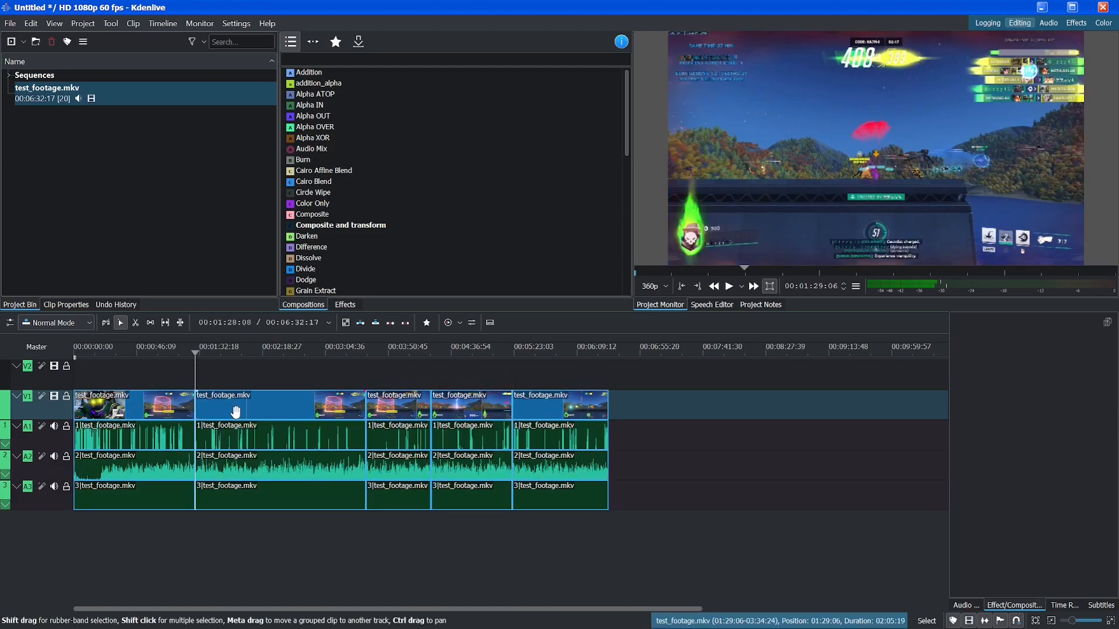
Move the second segment, starting at 01:29:06, into the empty timeline after the last segment, at about 06:53:28
left_click_drag(243, 411, 653, 411)
key("ctrl+z")
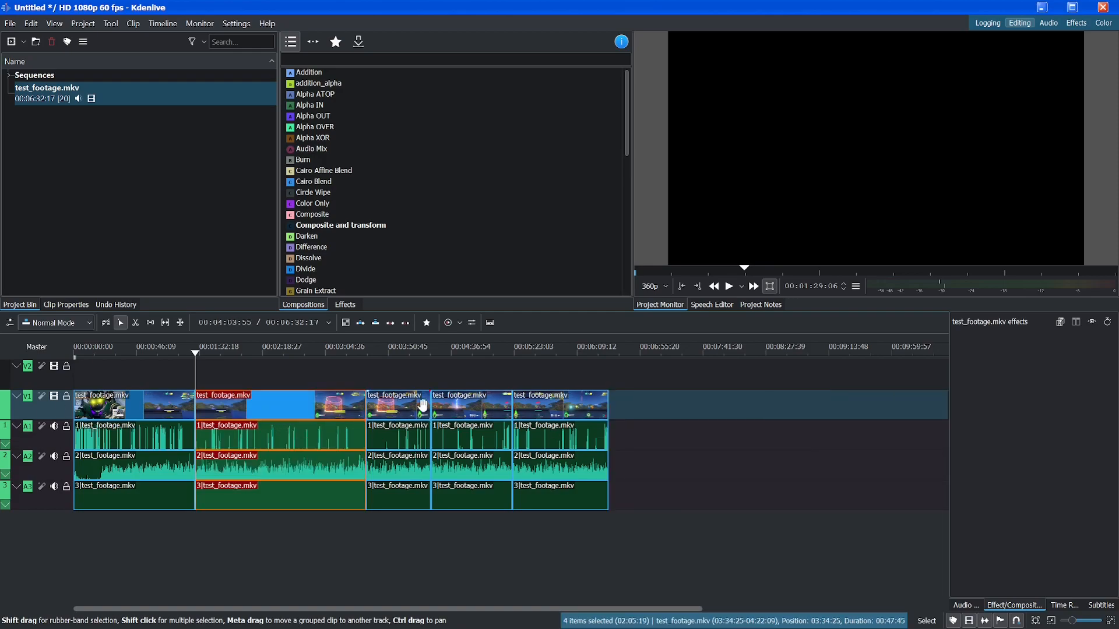
left_click_drag(293, 410, 735, 410)
left_click(685, 372)
left_click(704, 406)
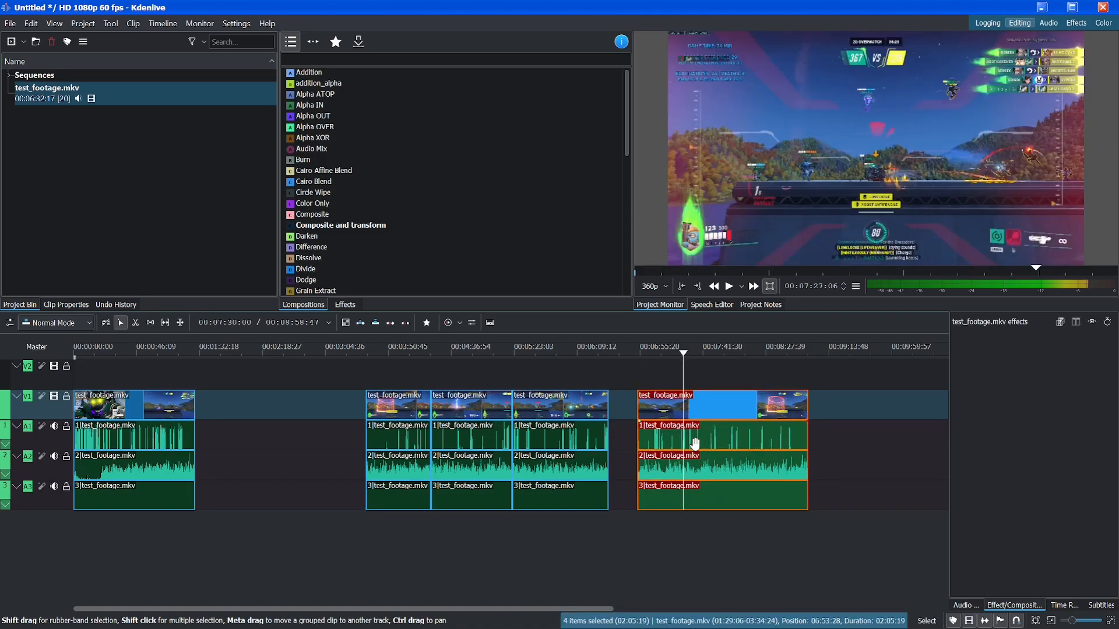
Ungroup the moved segment and delete its audio clip on track A3
right_click(695, 415)
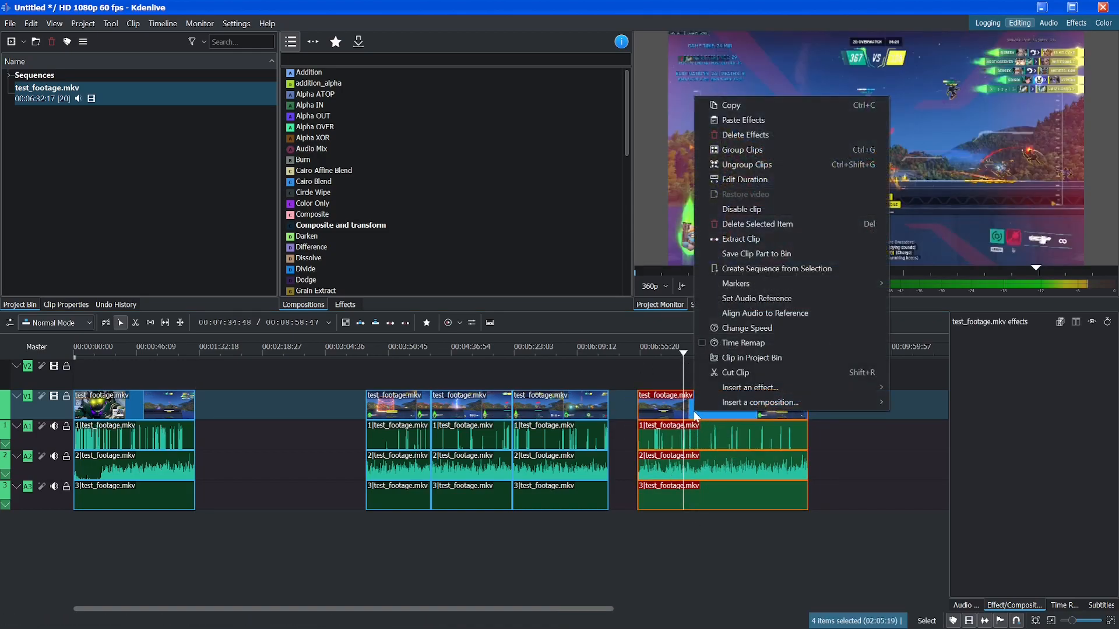
left_click(747, 163)
left_click(711, 490)
mouse_move(711, 490)
left_mouse_down()
mouse_move(712, 402)
mouse_move(712, 503)
left_mouse_up()
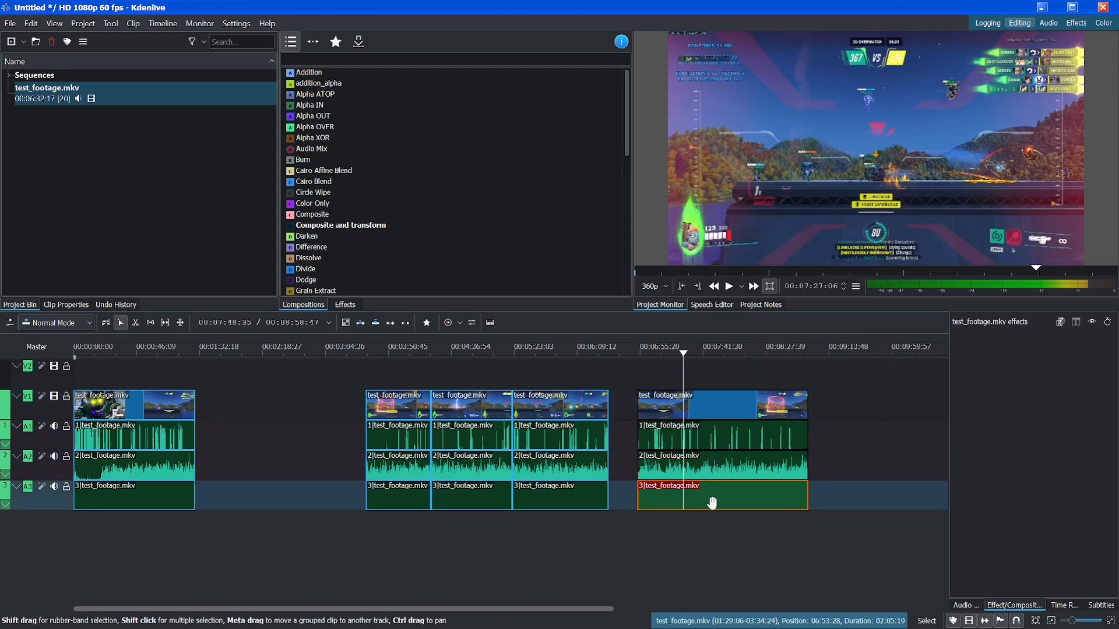
key("Delete")
Group the segment's video with its A1 and A2 audio clips and move it back into the gap at 01:29:06
left_click(717, 469)
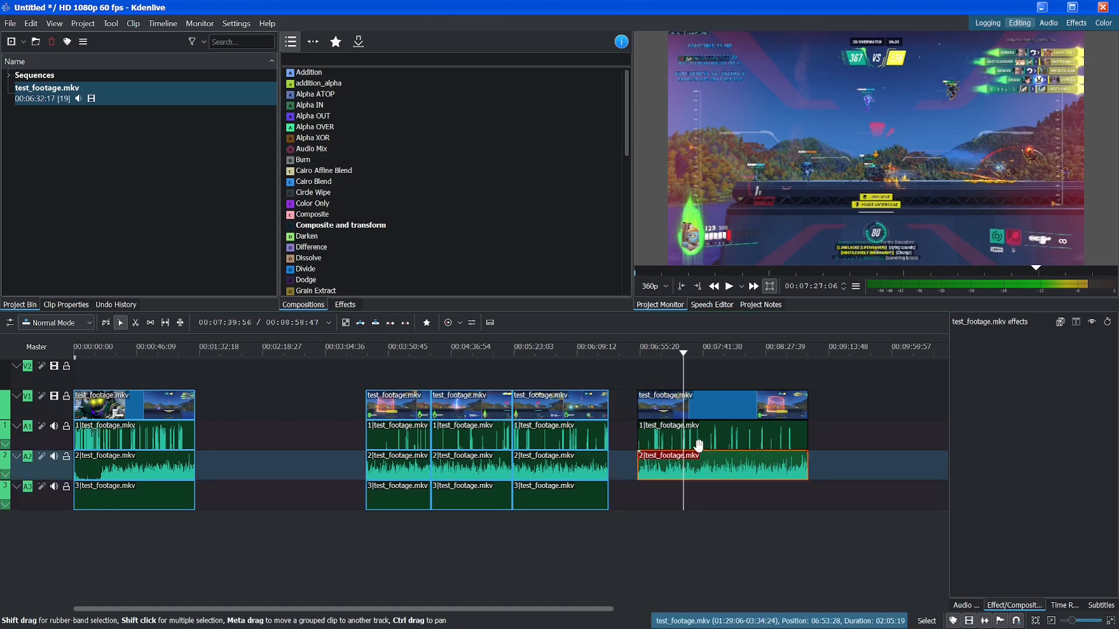
left_click(711, 438)
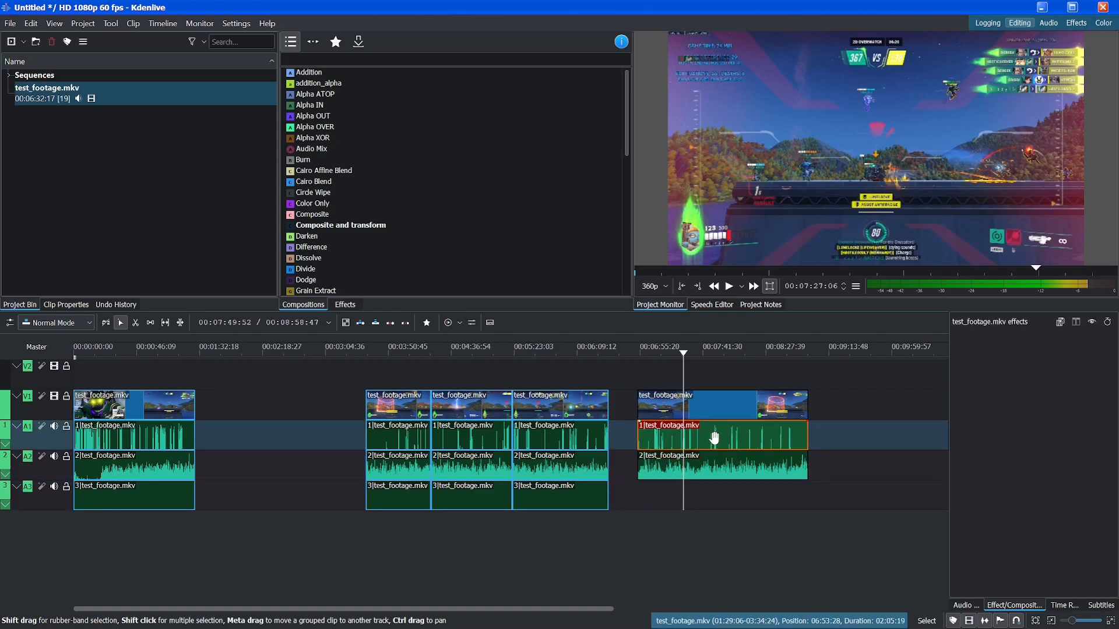
left_click(722, 469, "shift")
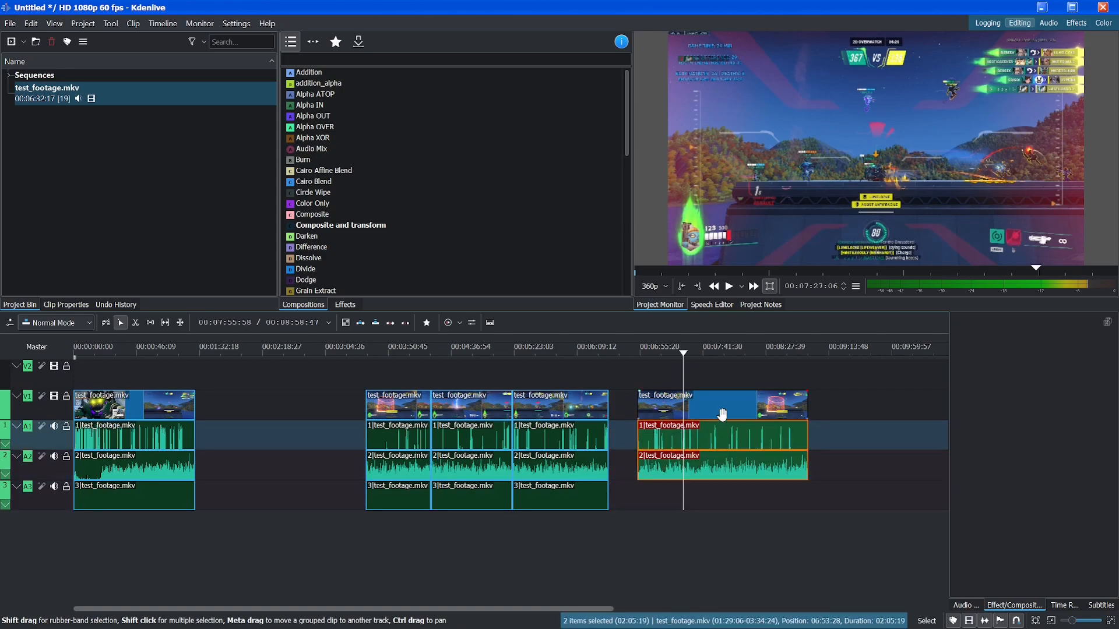
left_click(722, 407, "shift")
right_click(723, 411)
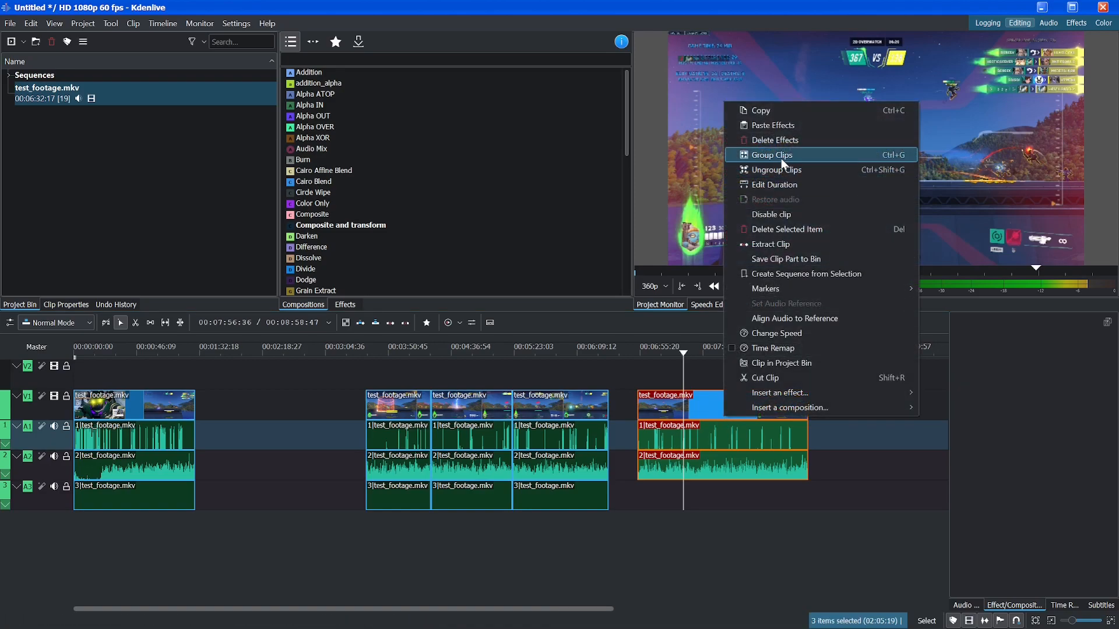
left_click(783, 157)
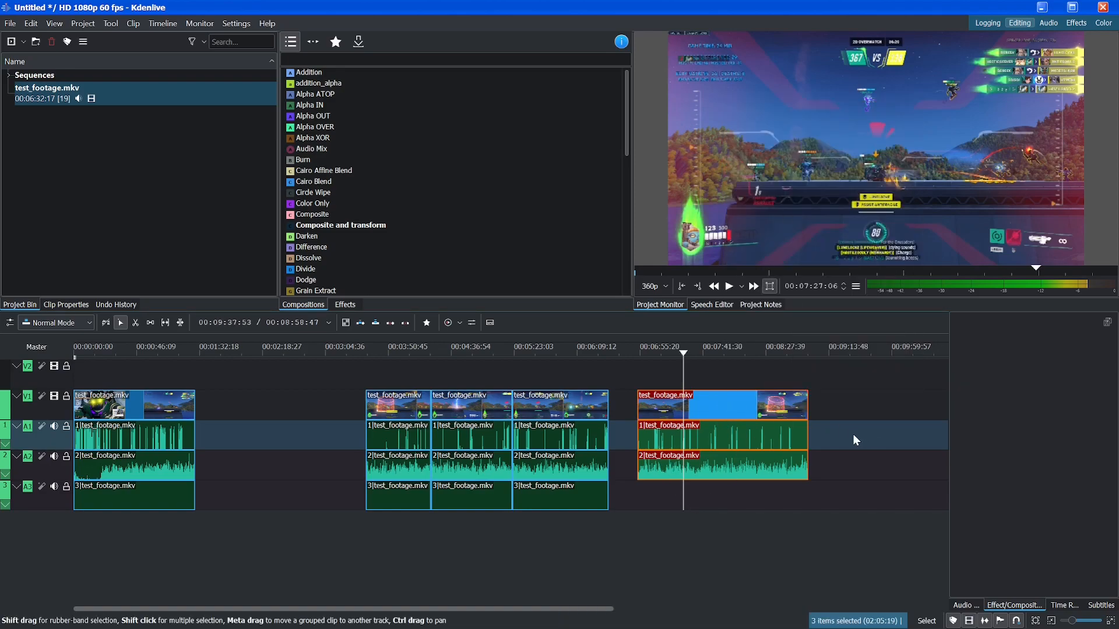
left_click_drag(686, 406, 267, 415)
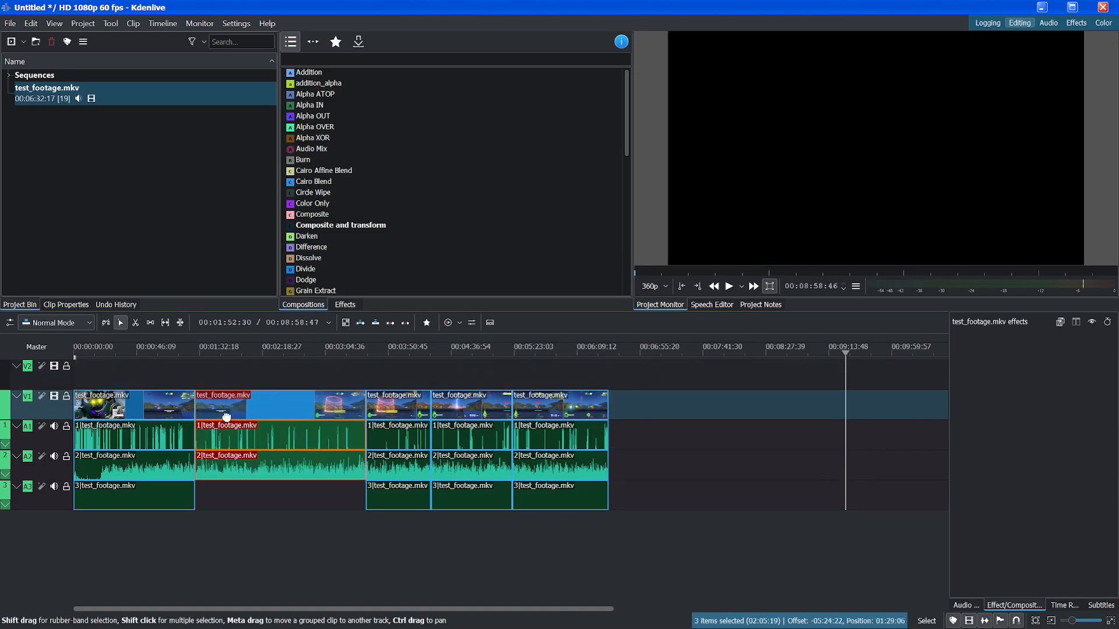
Ungroup all segments on the timeline and delete the remaining audio clips on track A3
left_click(675, 503)
left_click_drag(654, 505, 75, 377)
left_click(742, 502)
left_click_drag(727, 499, 74, 391)
right_click(453, 415)
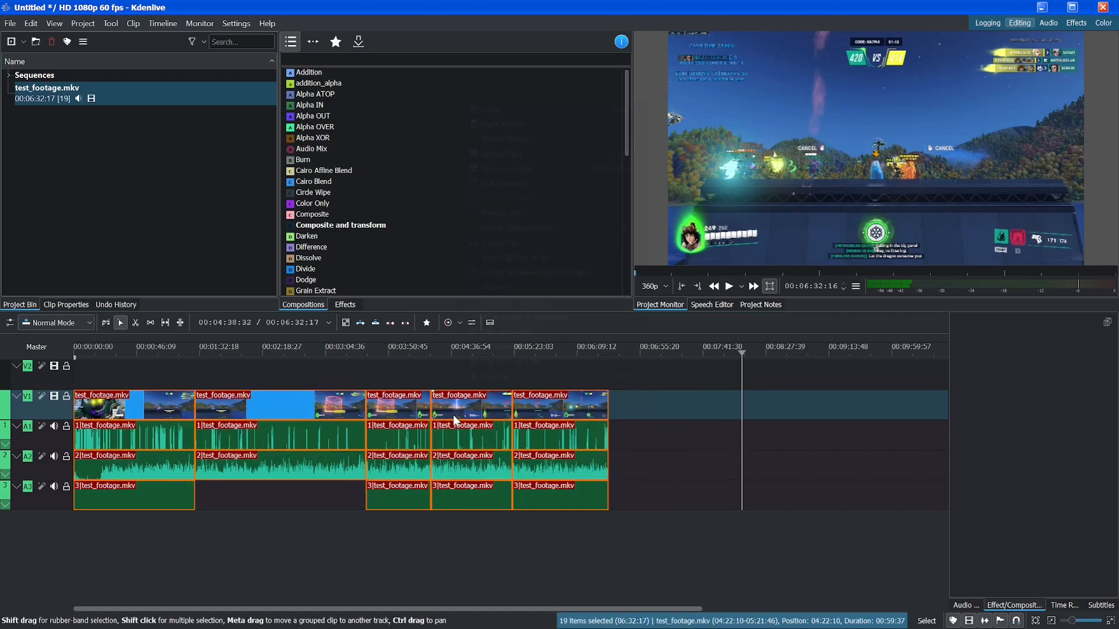
left_click(512, 169)
left_click(182, 497)
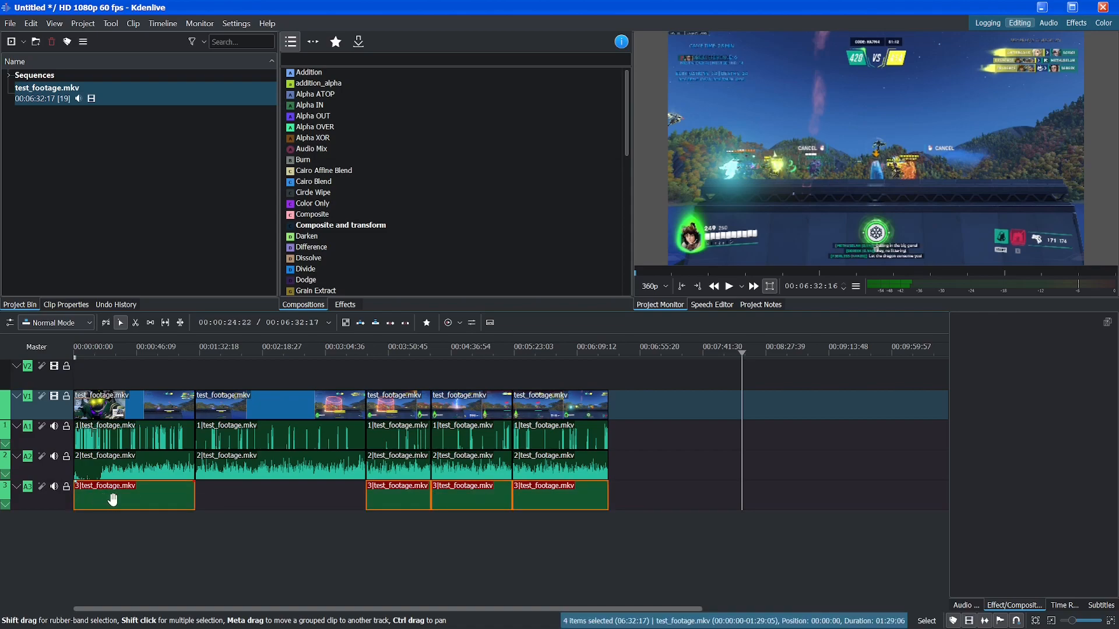
key("Delete")
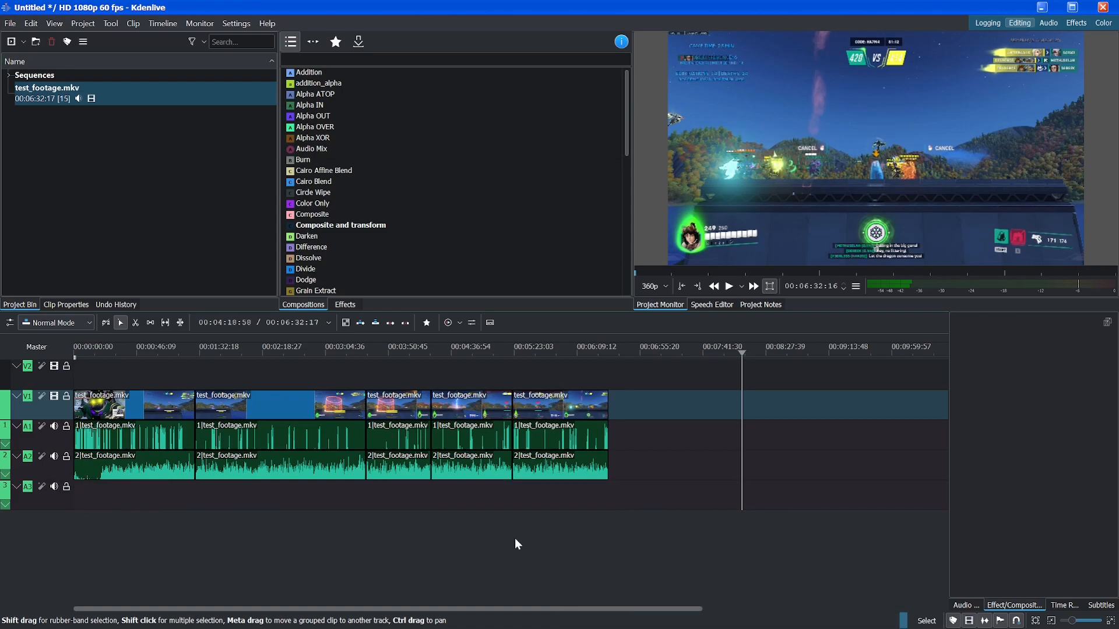
left_click_drag(655, 474, 113, 410)
right_click(178, 417)
left_click(250, 155)
right_click(213, 419)
left_click(303, 173)
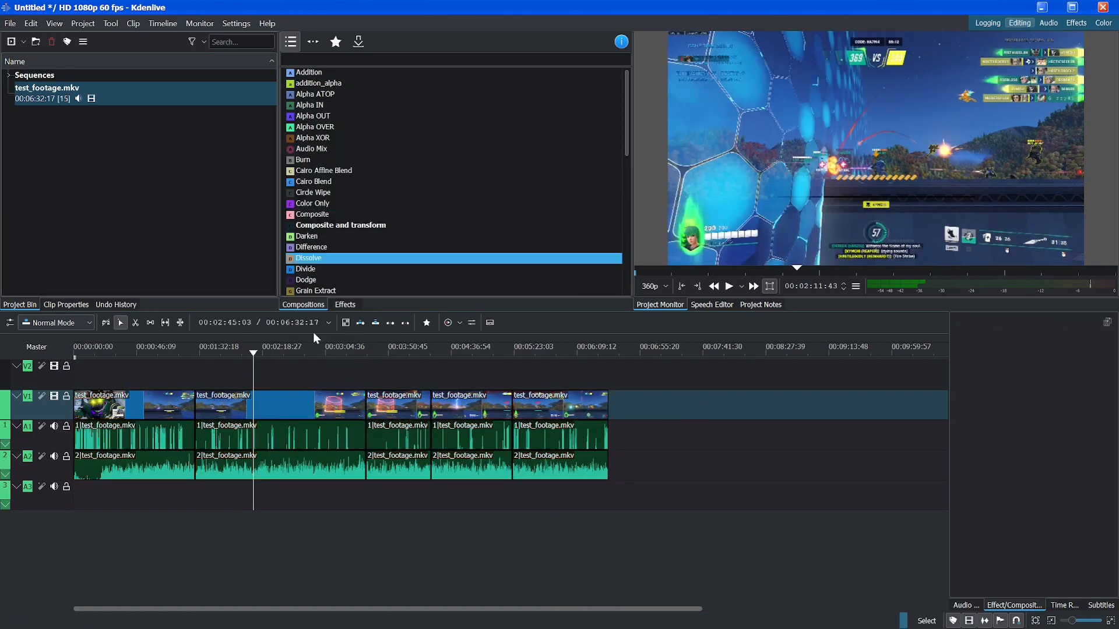
Group the video and audio clips of the second, third and fourth segments, each segment as its own group
right_click(292, 443)
left_click(340, 182)
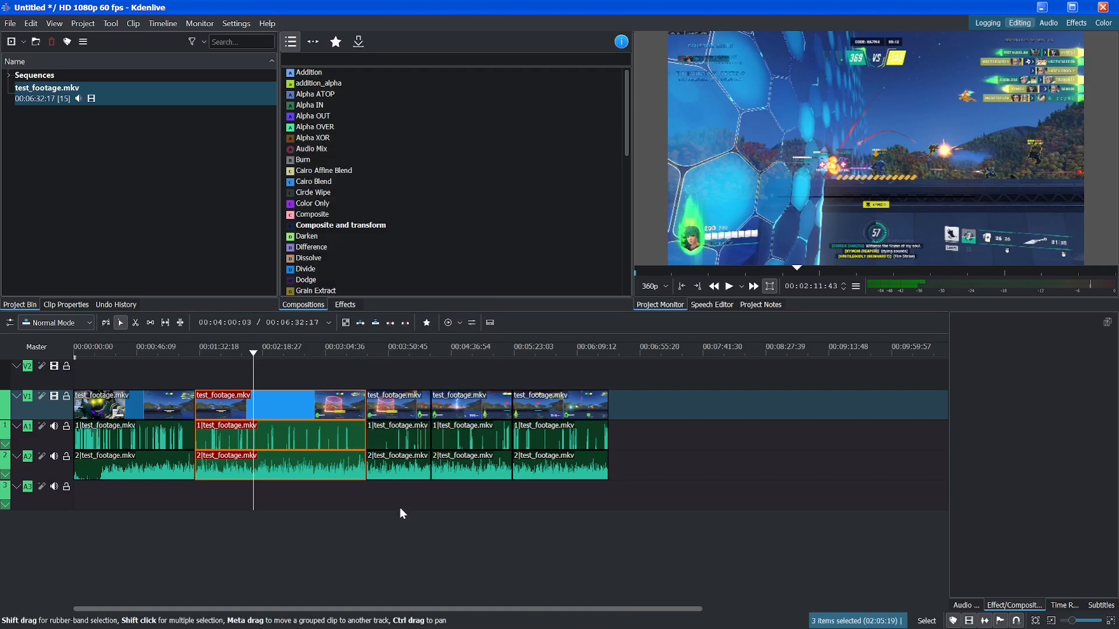
left_click(400, 509)
right_click(399, 413)
left_click(460, 153)
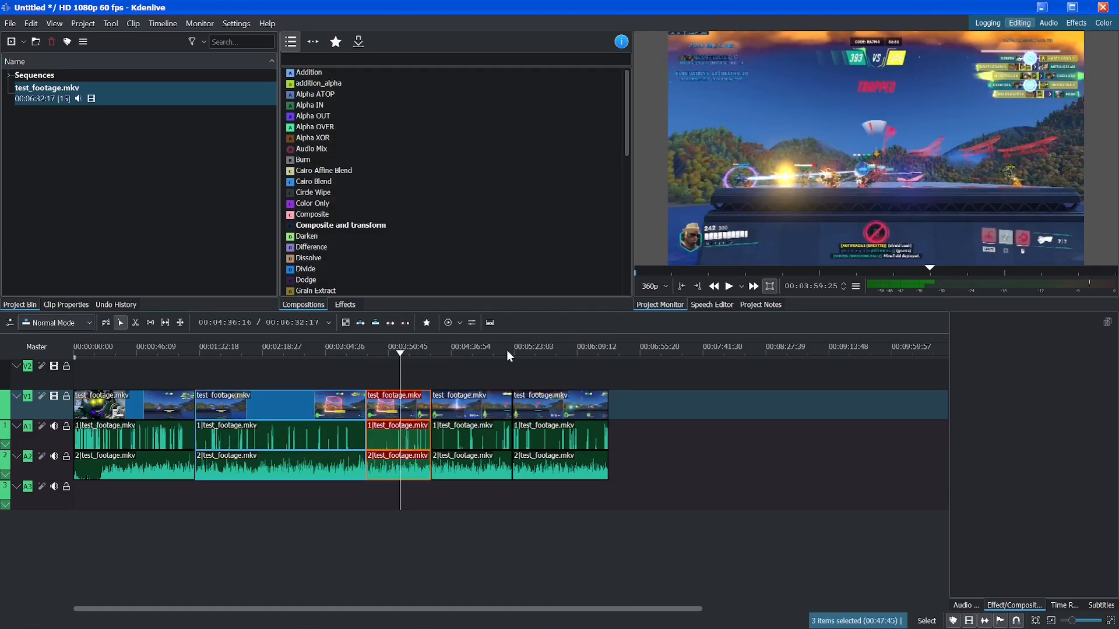
left_click(477, 509)
right_click(482, 411)
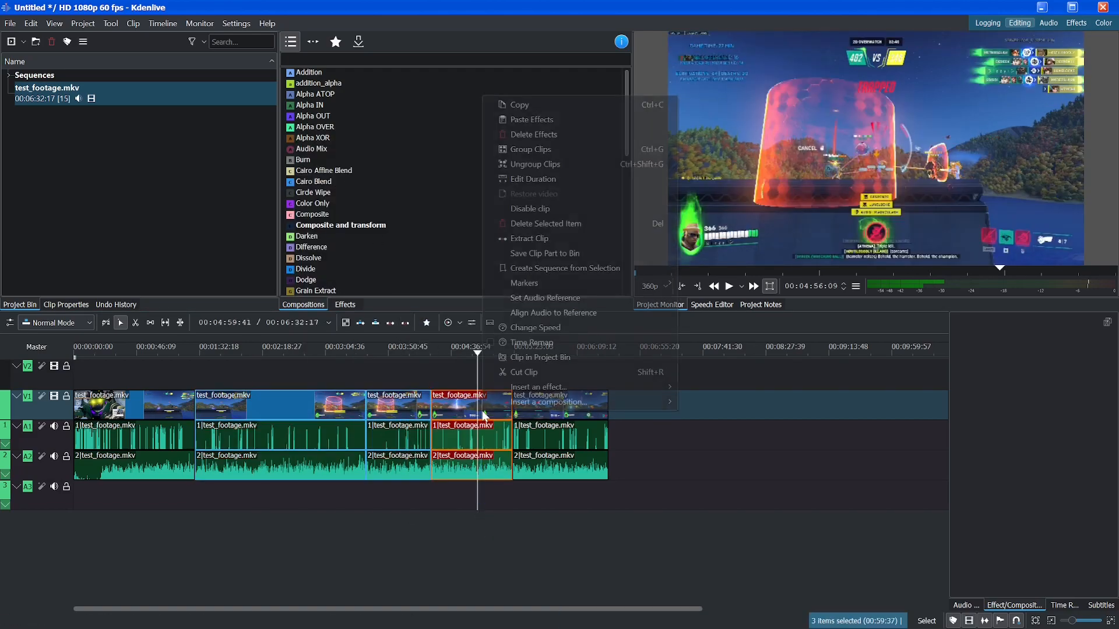
left_click(550, 153)
Group the video and audio clips of the fifth and first segments, each segment as its own group
left_click(587, 499)
right_click(562, 472)
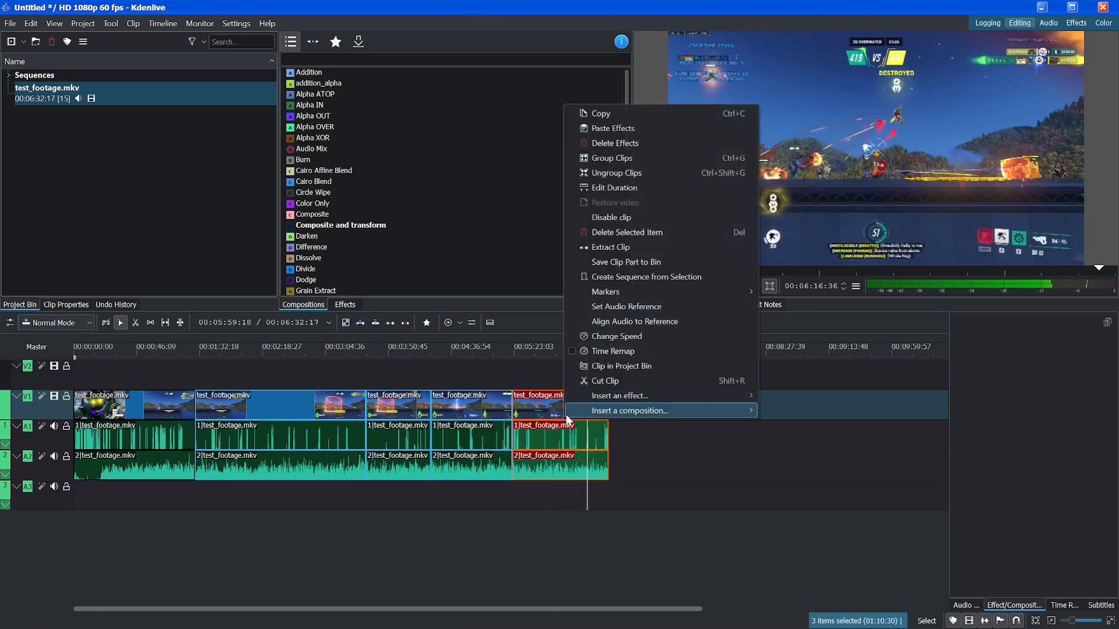
left_click(630, 160)
left_click(145, 502)
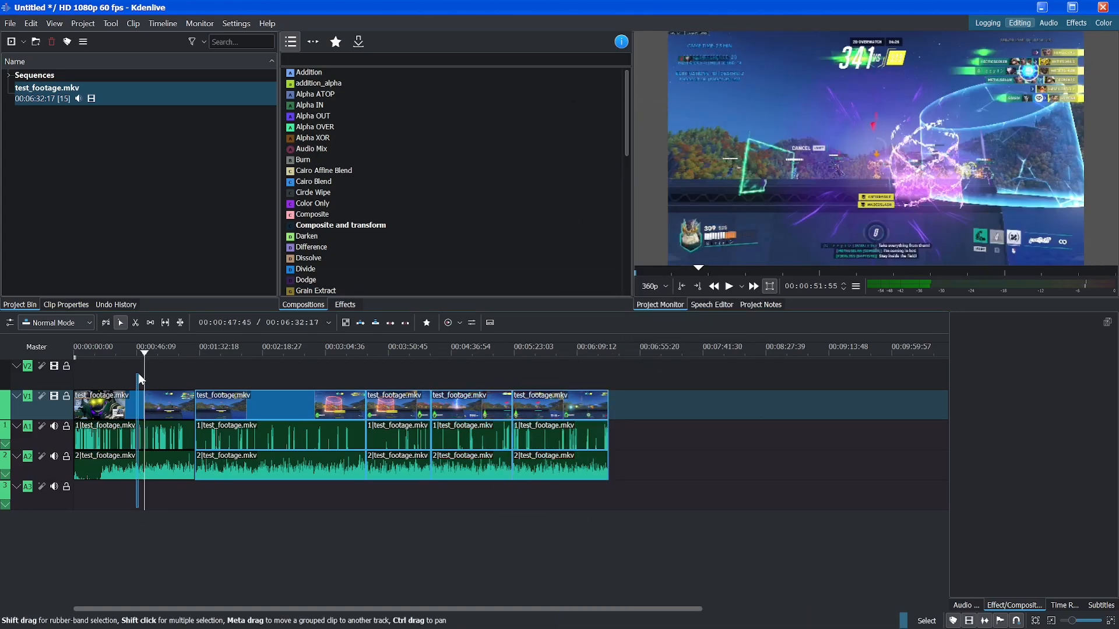
right_click(134, 418)
left_click(224, 154)
mouse_move(134, 412)
left_mouse_down()
mouse_move(764, 427)
mouse_move(91, 416)
mouse_move(138, 421)
left_mouse_up()
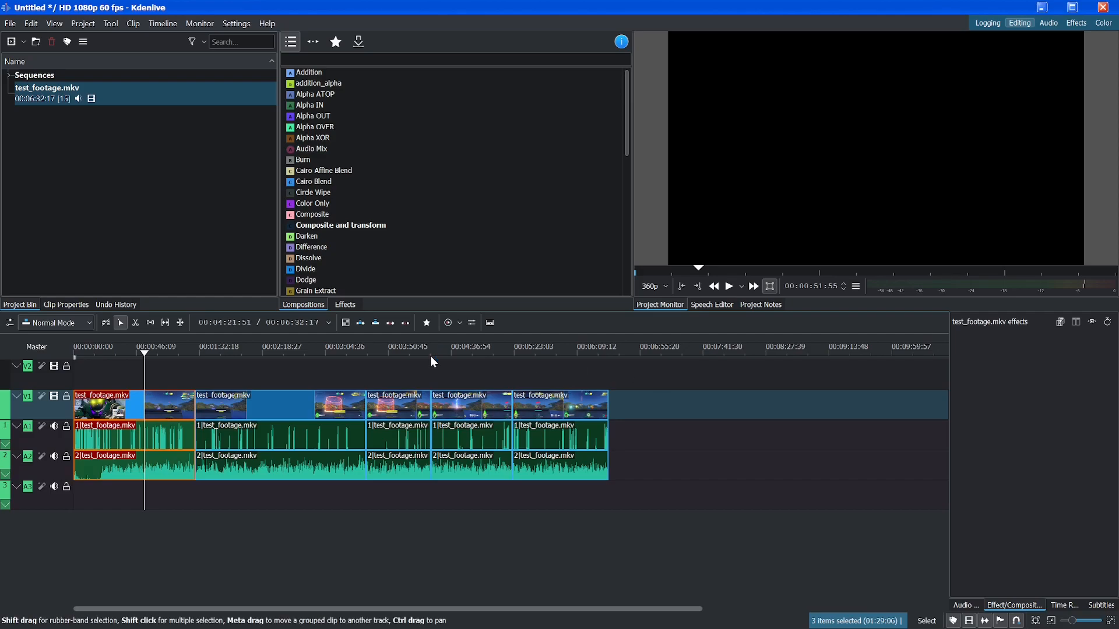
Enlarge the timeline area by shrinking the panels above it, and try a much taller height for track V1
left_click_drag(602, 309, 624, 412)
left_click_drag(650, 318, 650, 269)
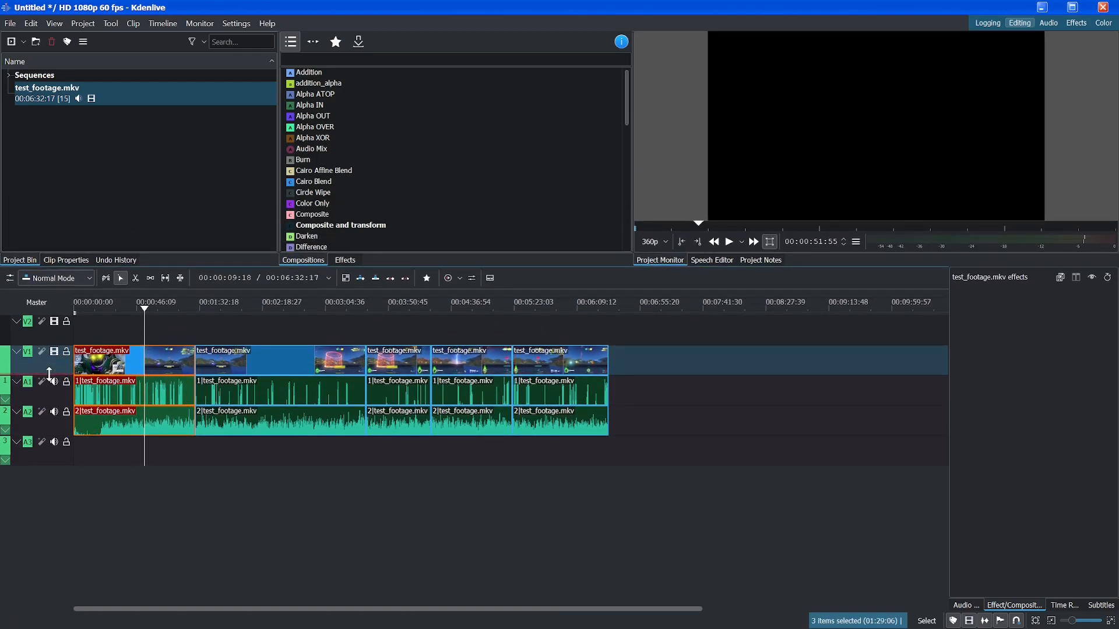
left_click_drag(55, 378, 103, 488)
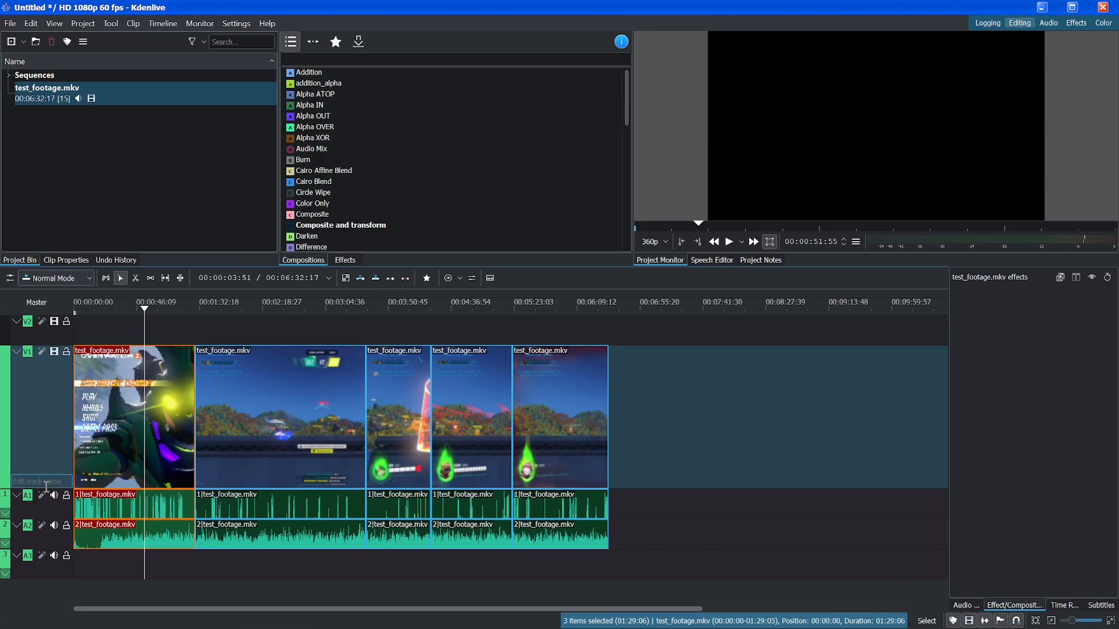
left_click_drag(51, 488, 68, 376)
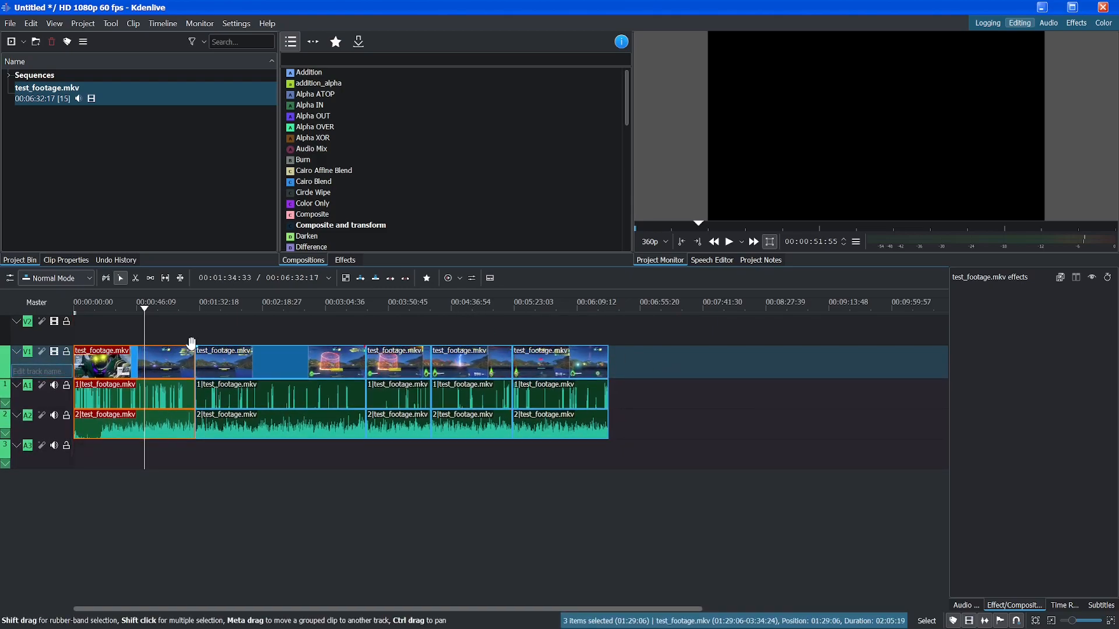
Preview the fourth segment of the footage and check the speed settings of its video clip
left_click(241, 320)
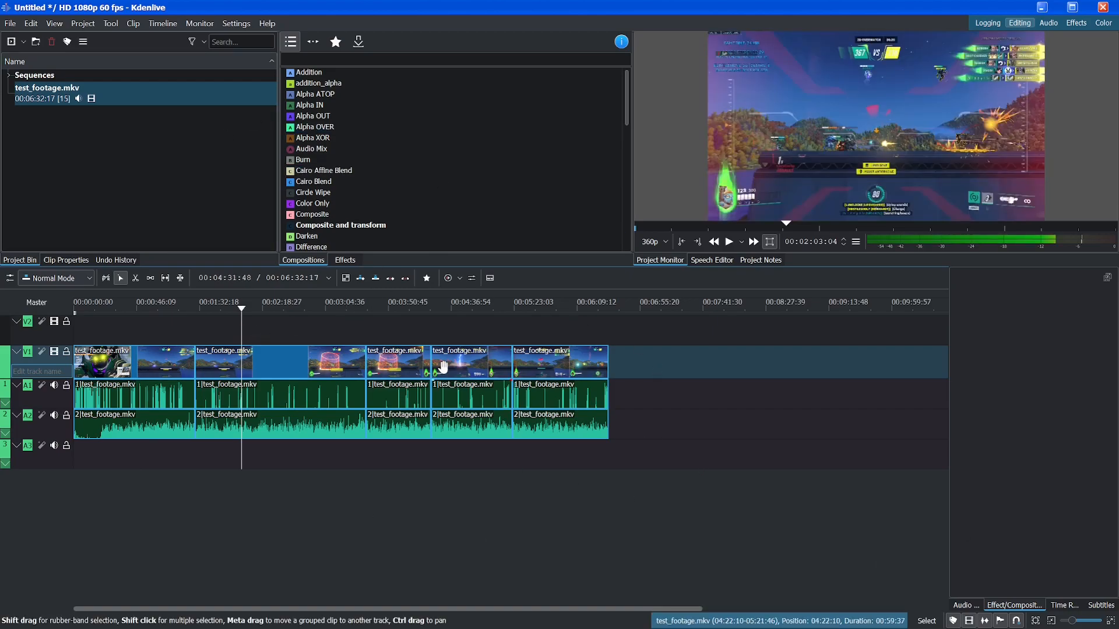
left_click(487, 360)
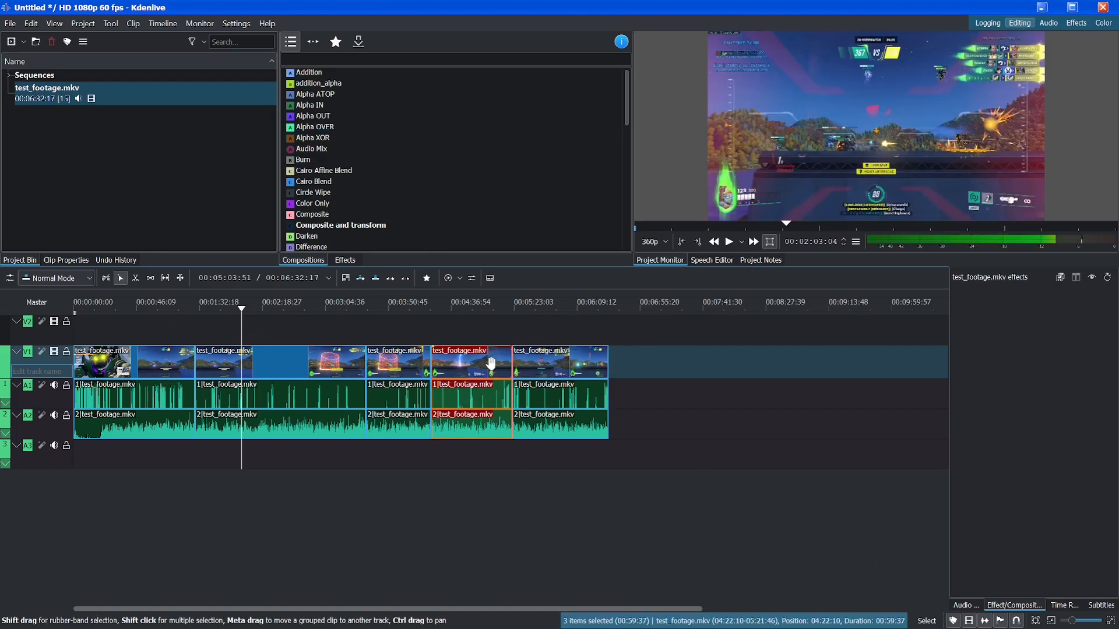
right_click(483, 371)
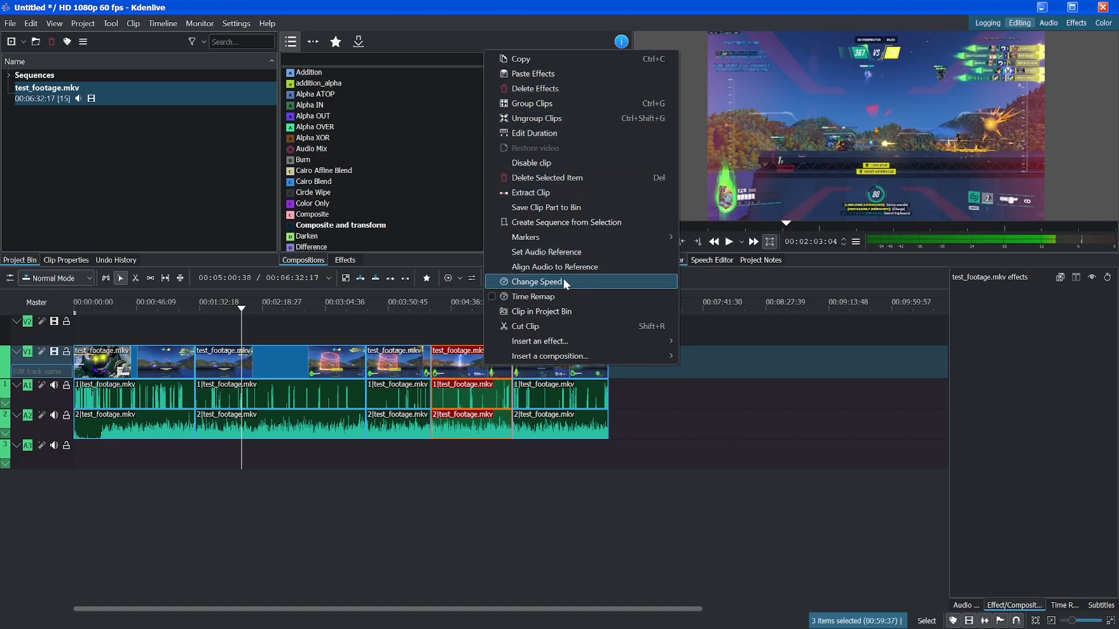
left_click(425, 334)
left_click(461, 328)
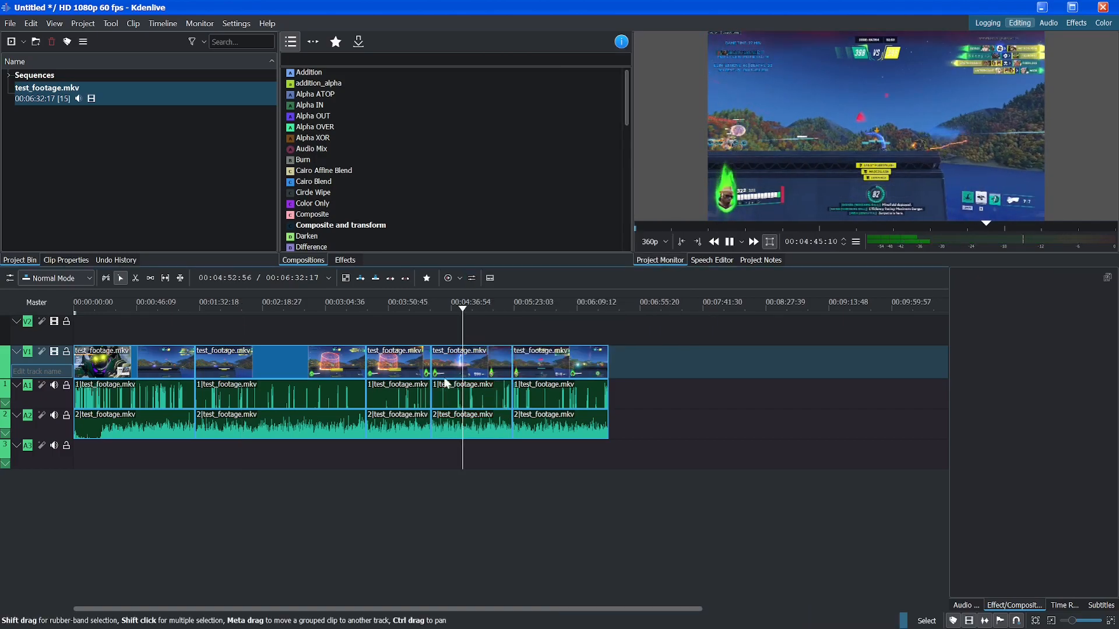
right_click(463, 365)
left_click(530, 285)
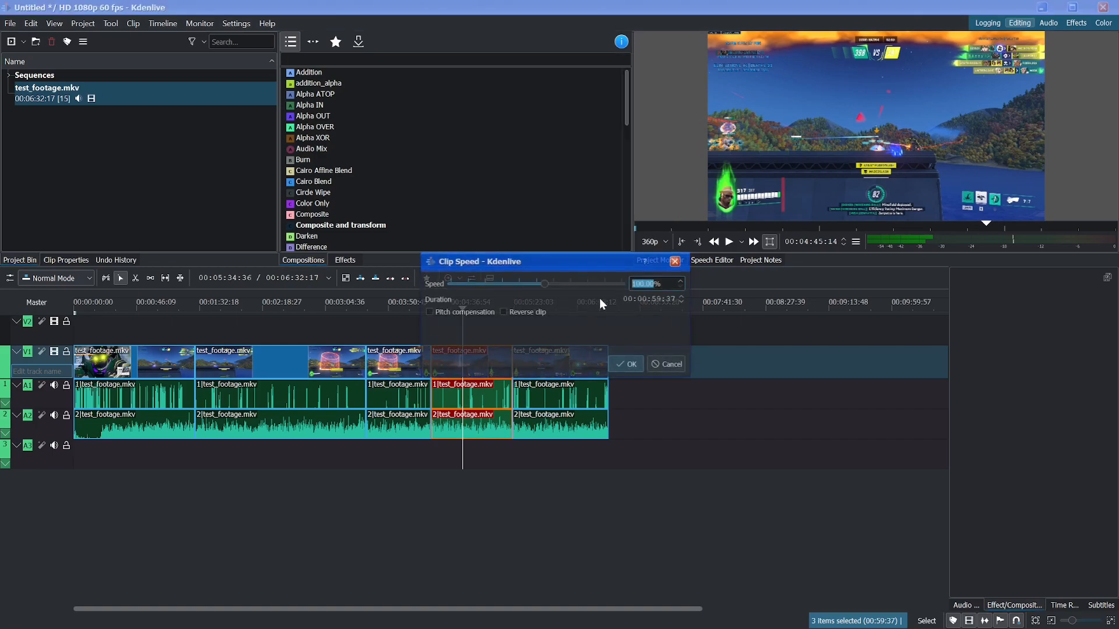
left_click(622, 365)
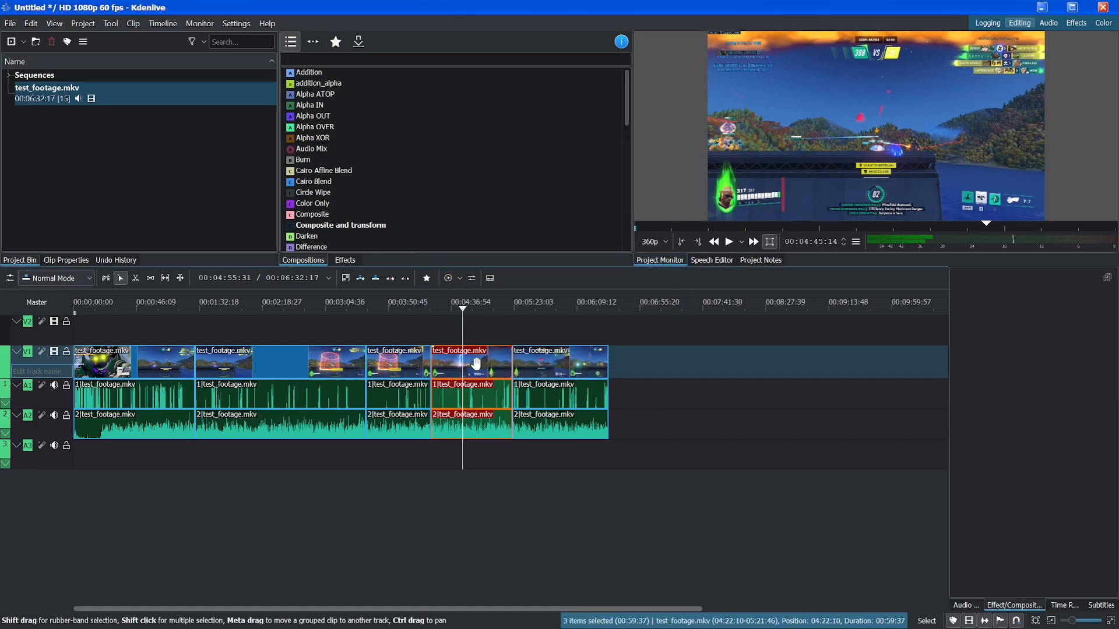
Move the fourth segment past the end of the fifth and set its video clip's duration to 00:00:20:00 through Change Speed
left_click_drag(476, 364, 663, 405)
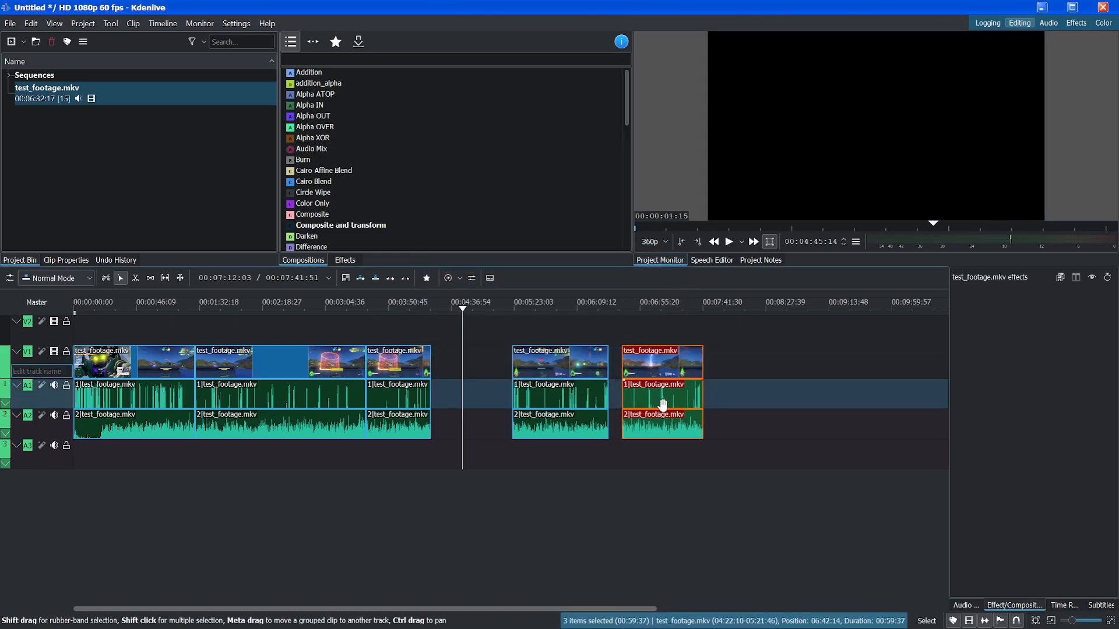
right_click(663, 371)
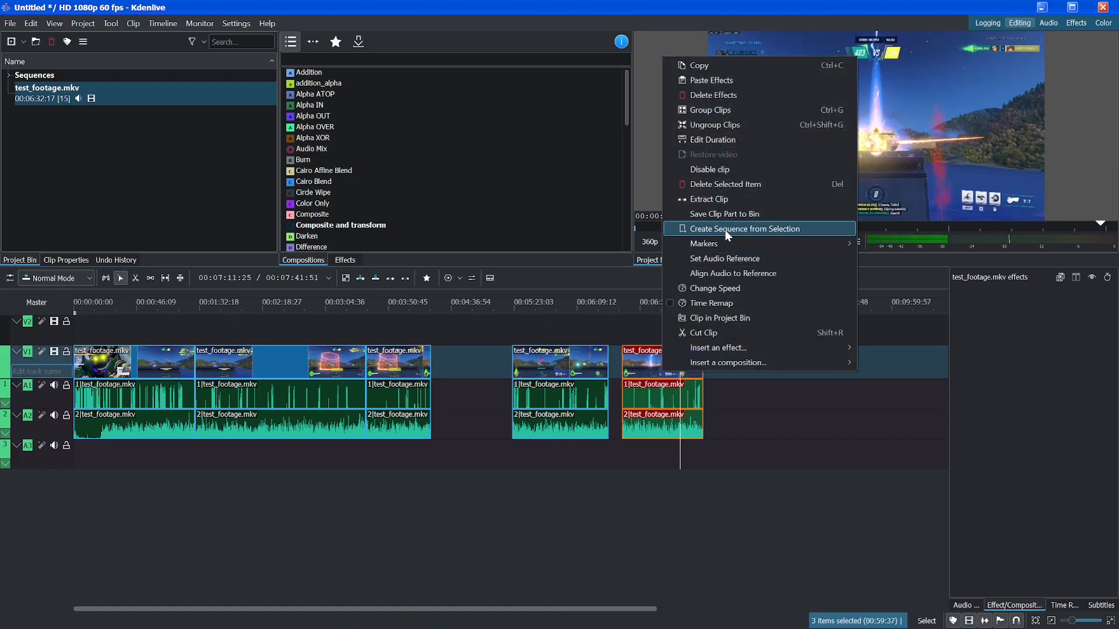
left_click(725, 287)
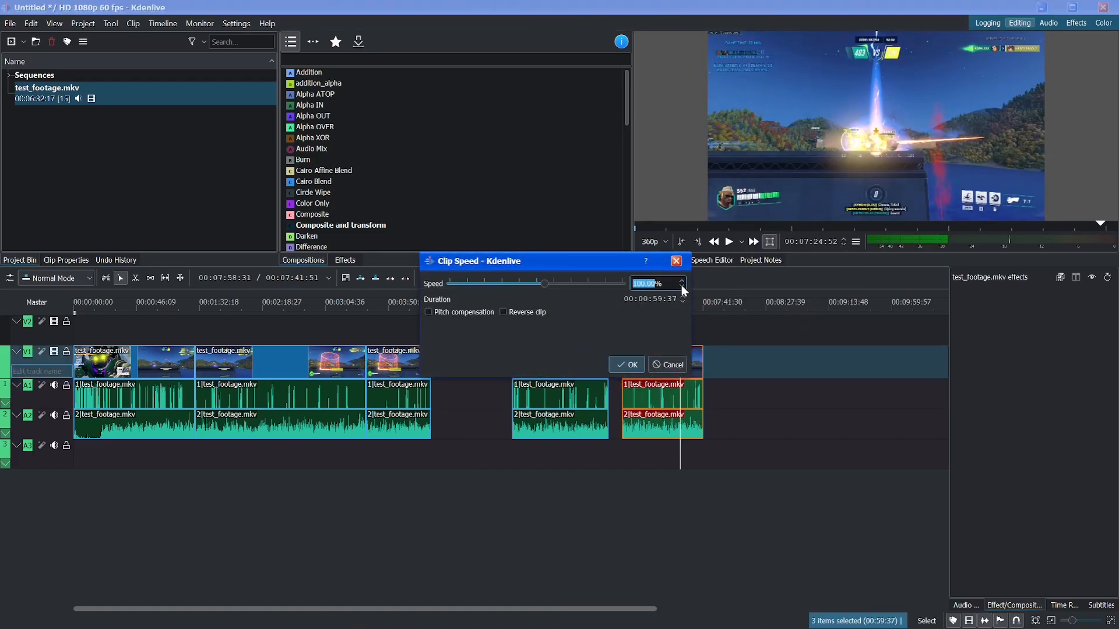
type("400")
left_click(659, 300)
left_click(632, 365)
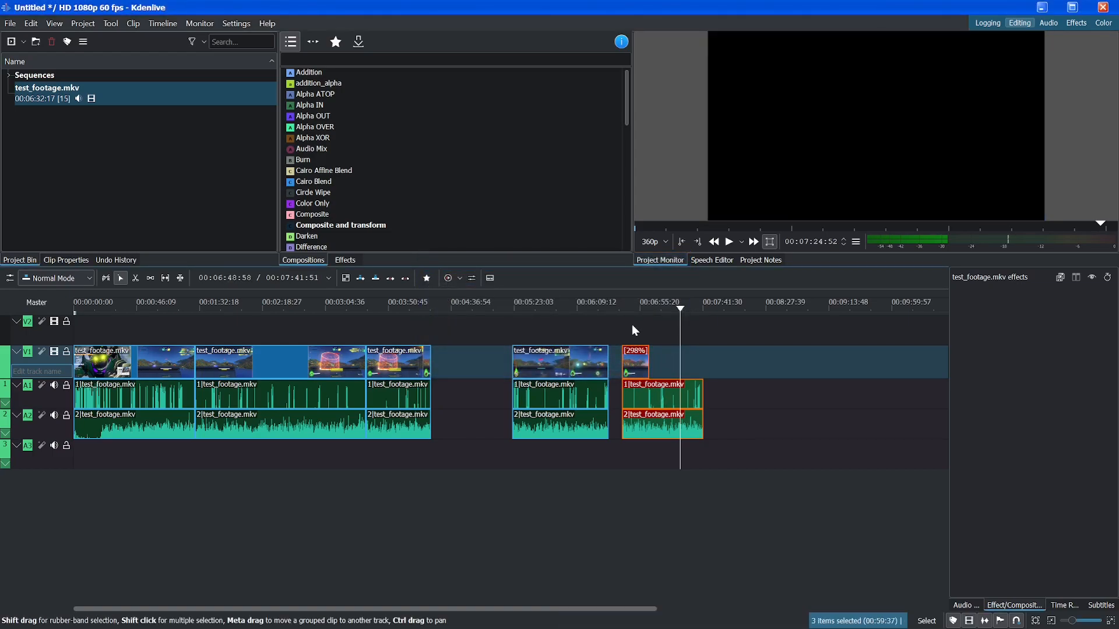
Review the speed settings of the shortened video clip on track V1 and play the start of its segment
right_click(643, 362)
left_click(684, 265)
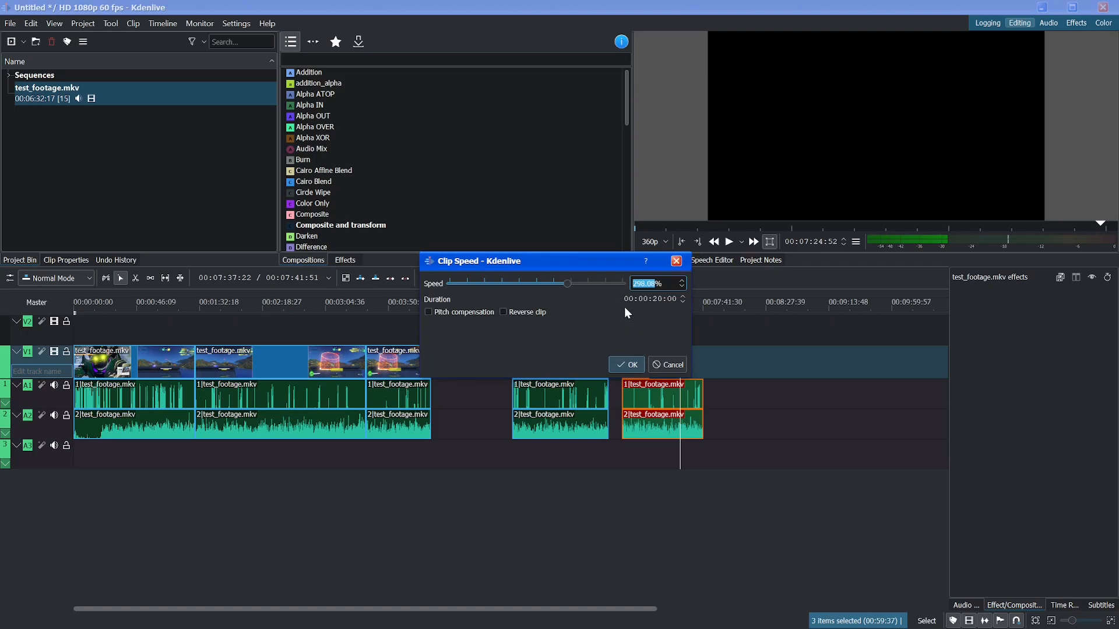
left_click(651, 285)
left_click(626, 365)
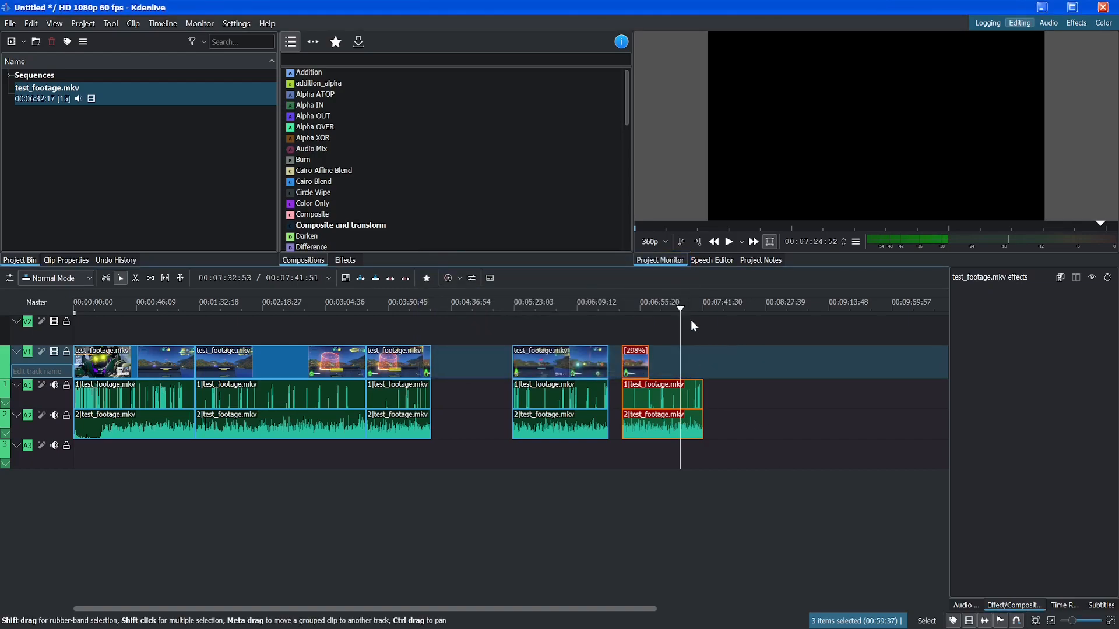
left_click_drag(639, 325, 627, 336)
key("space")
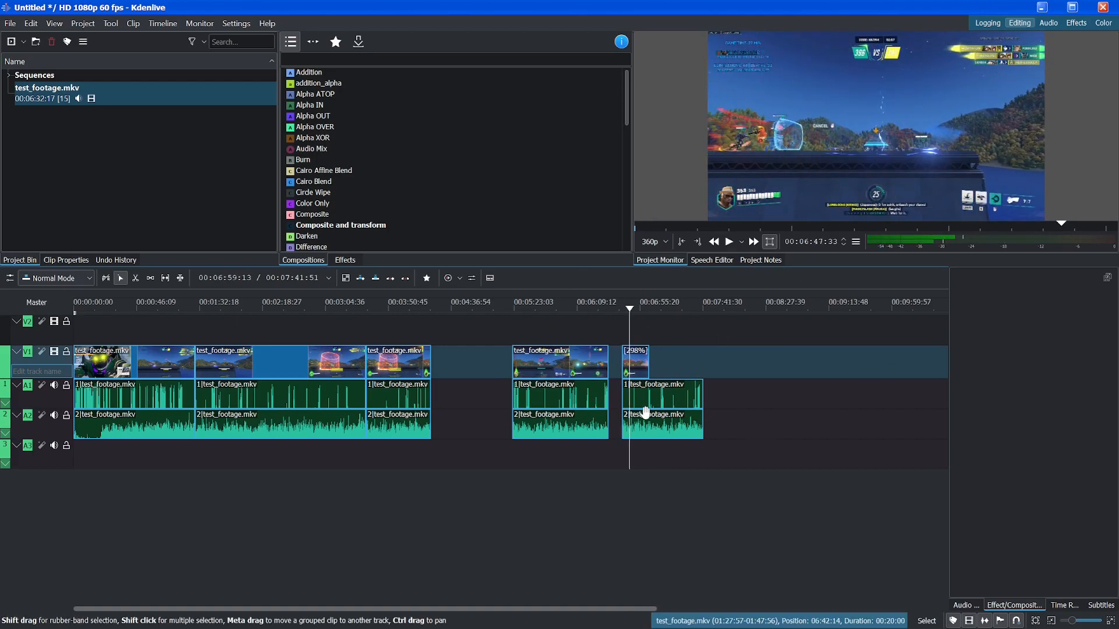
Set the duration of the moved segment's audio clips on tracks A1 and A2 to 00:00:20:00 through Change Speed
left_click(645, 386)
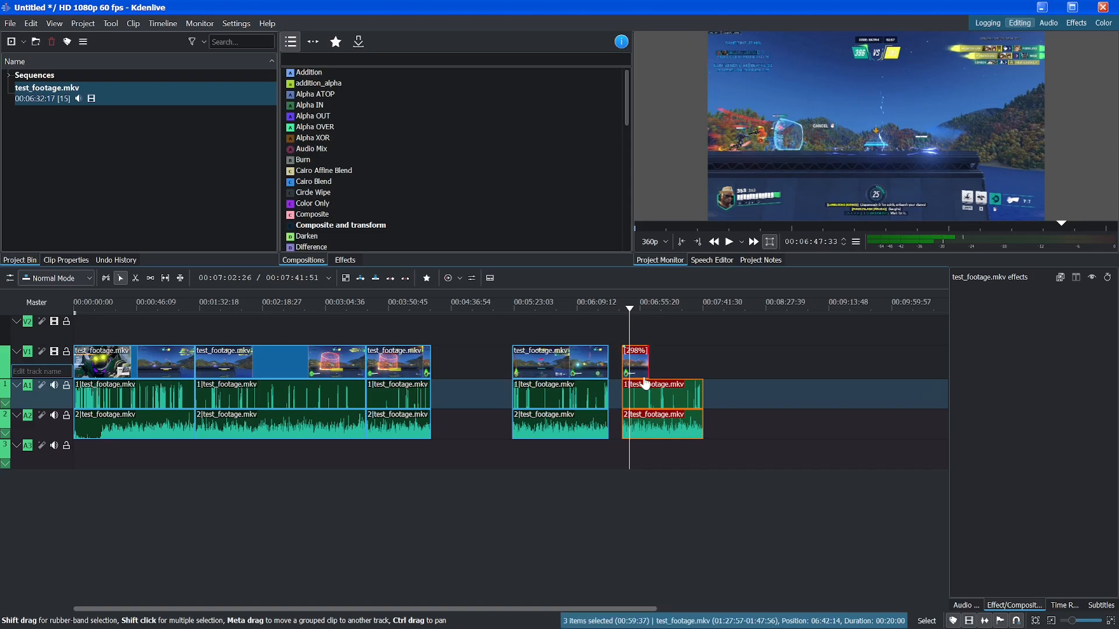
right_click(656, 387)
left_click(702, 312)
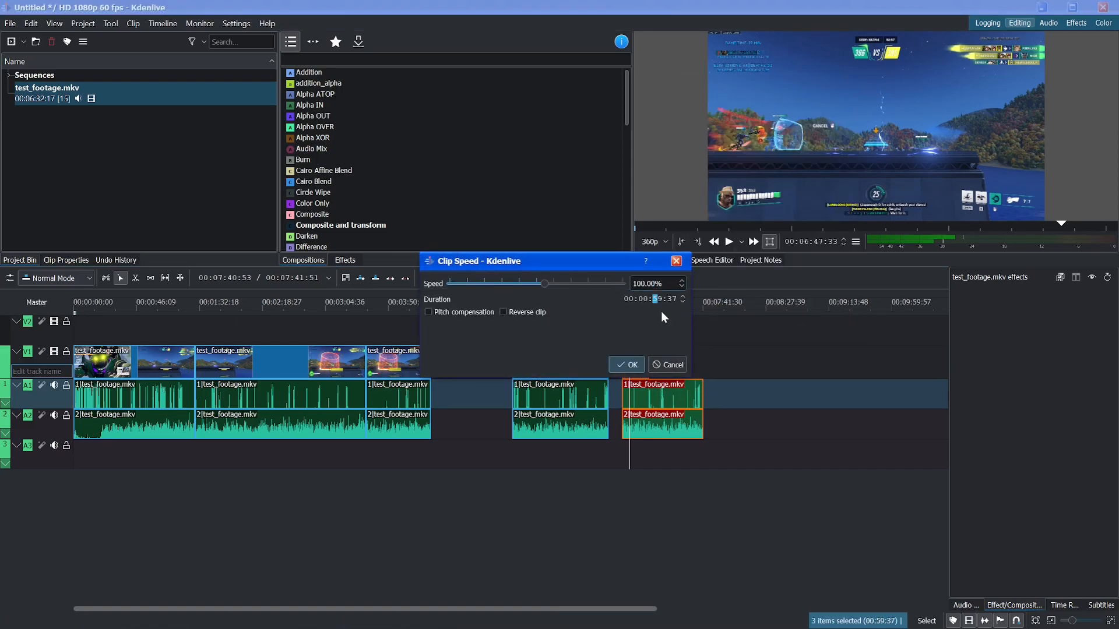
left_click(611, 362)
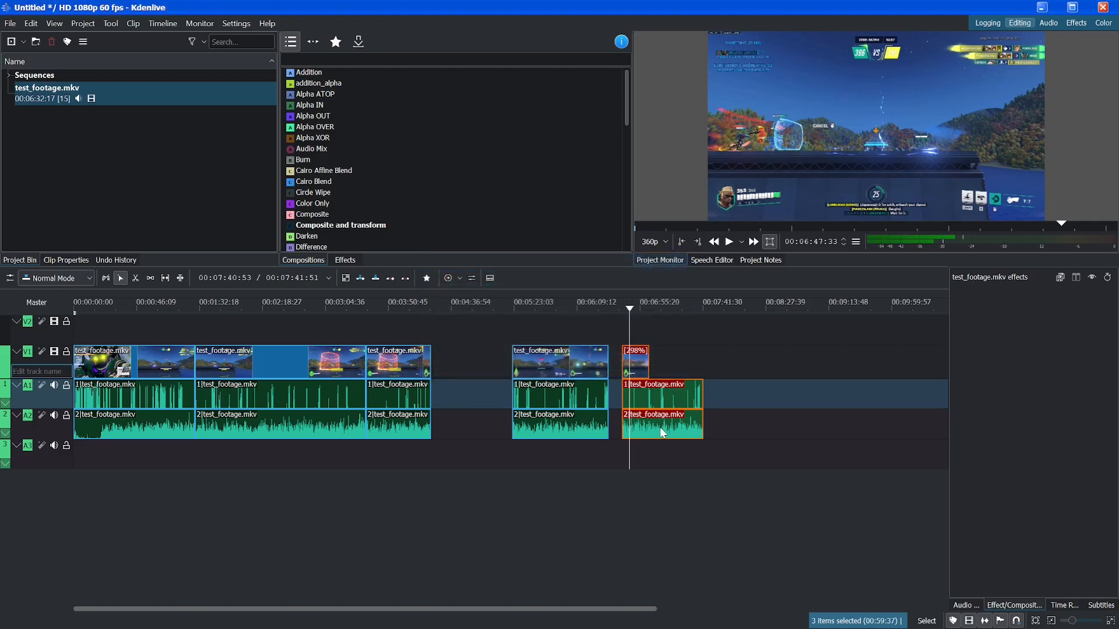
right_click(647, 430)
left_click(697, 341)
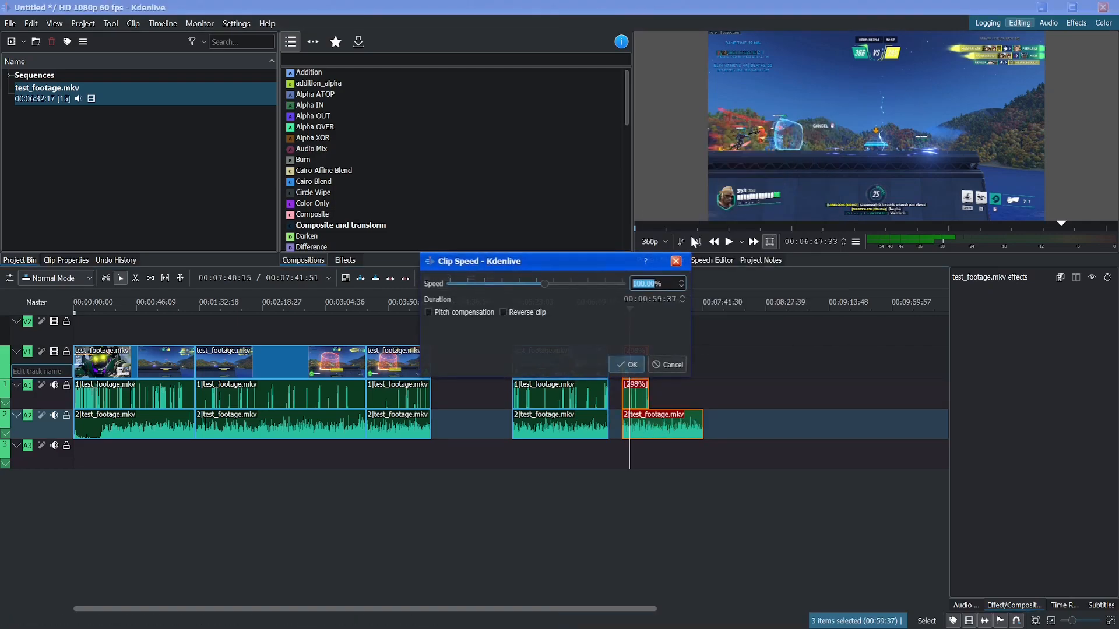
left_click(655, 298)
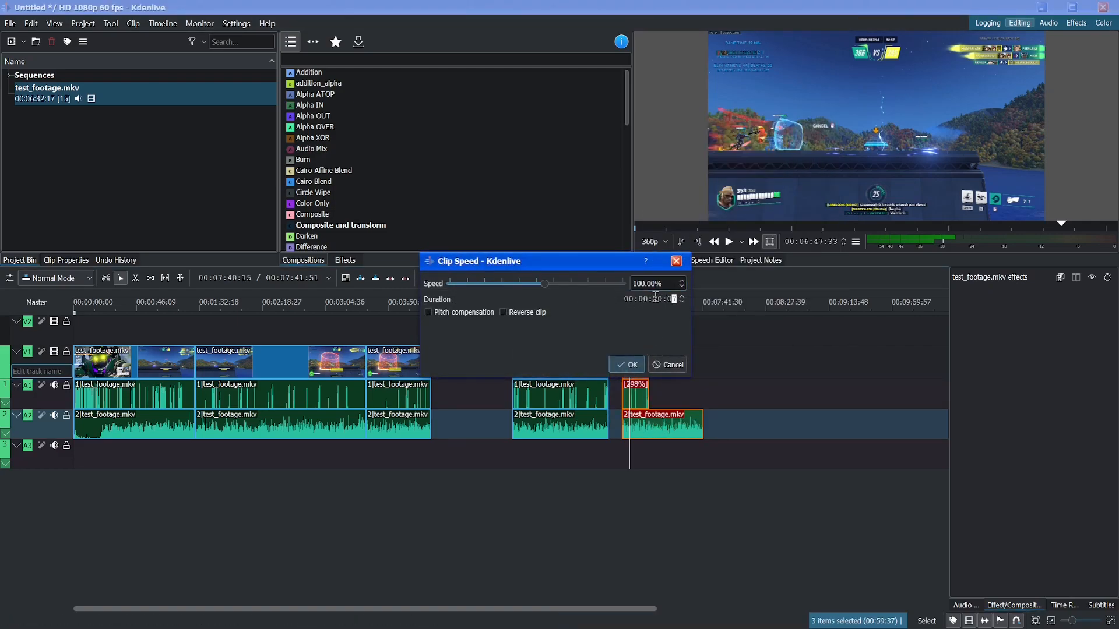
left_click(641, 368)
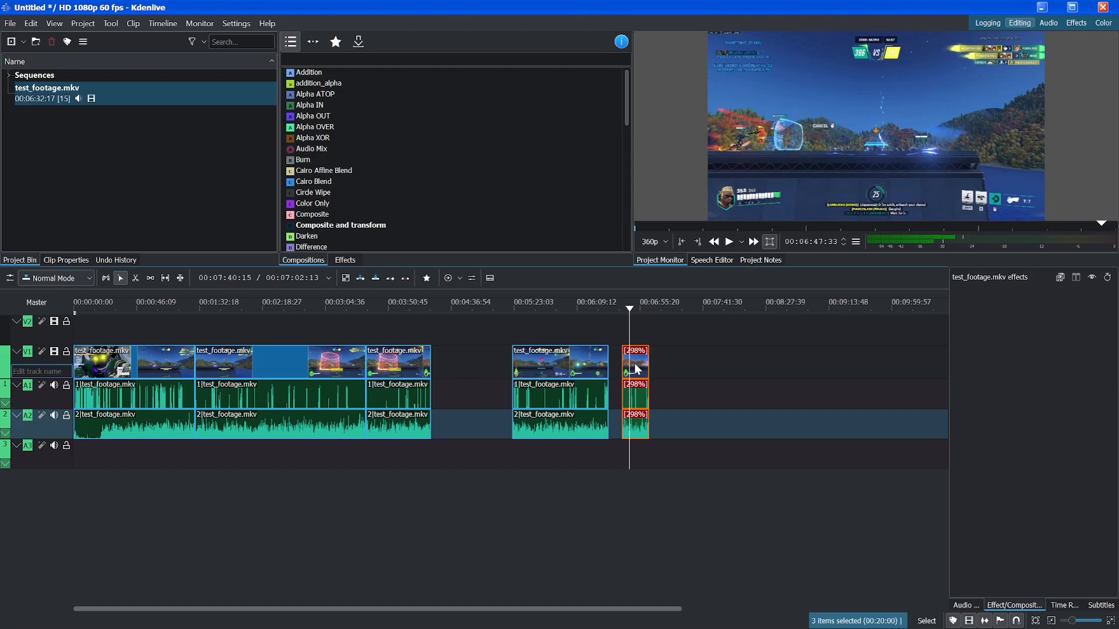
Check the speed settings of the moved segment's V1 video and A2 audio clips, and play the sped-up segment
right_click(635, 362)
left_click(685, 316)
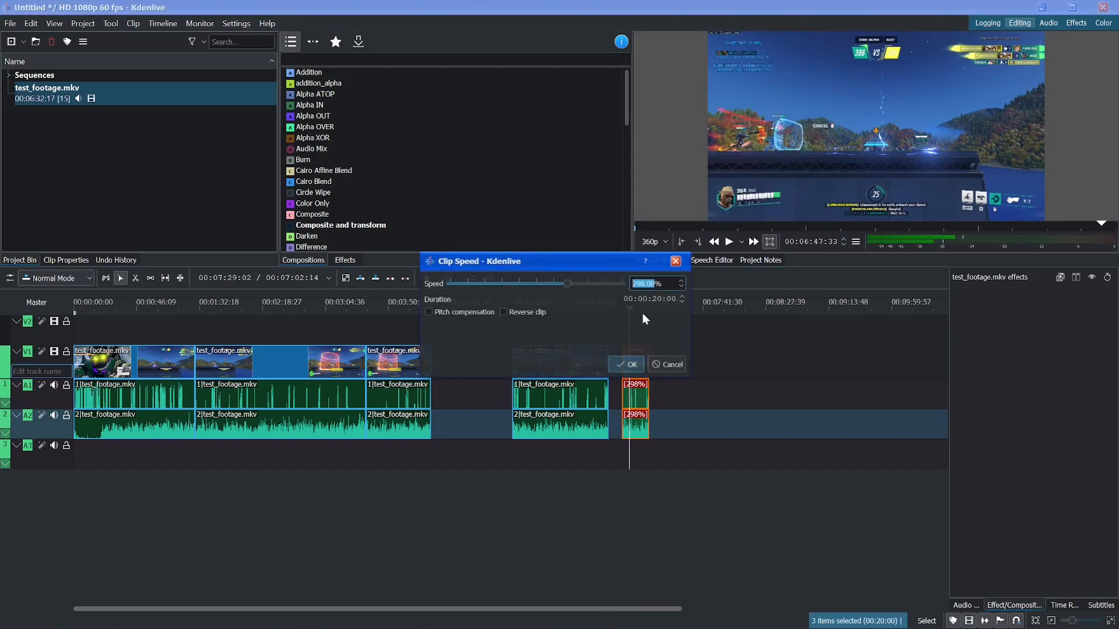
left_click(629, 366)
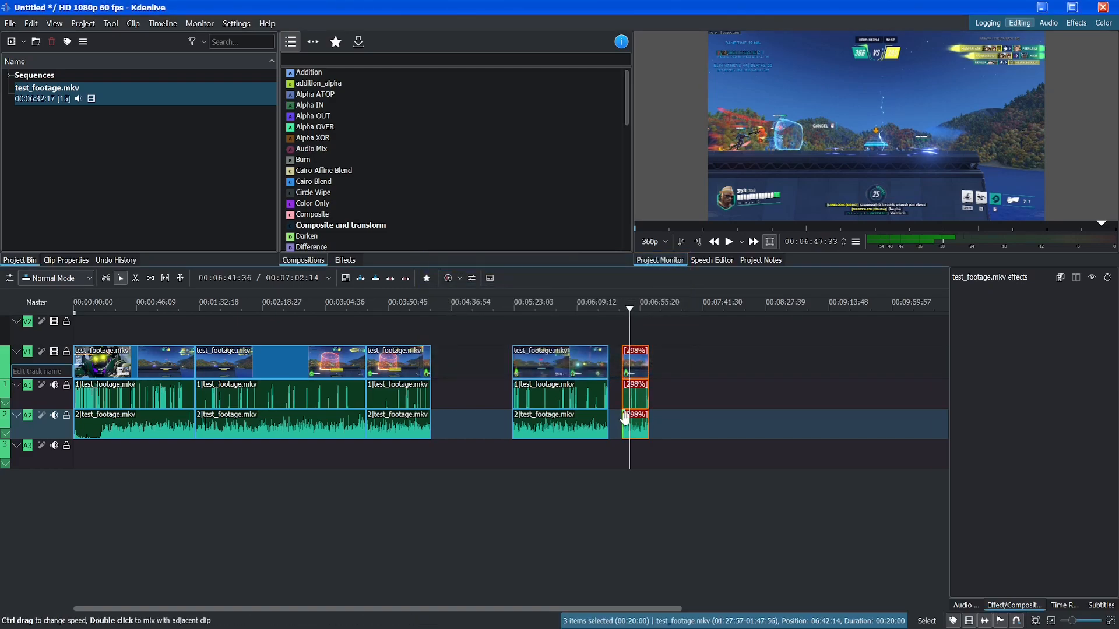
right_click(634, 418)
left_click(688, 339)
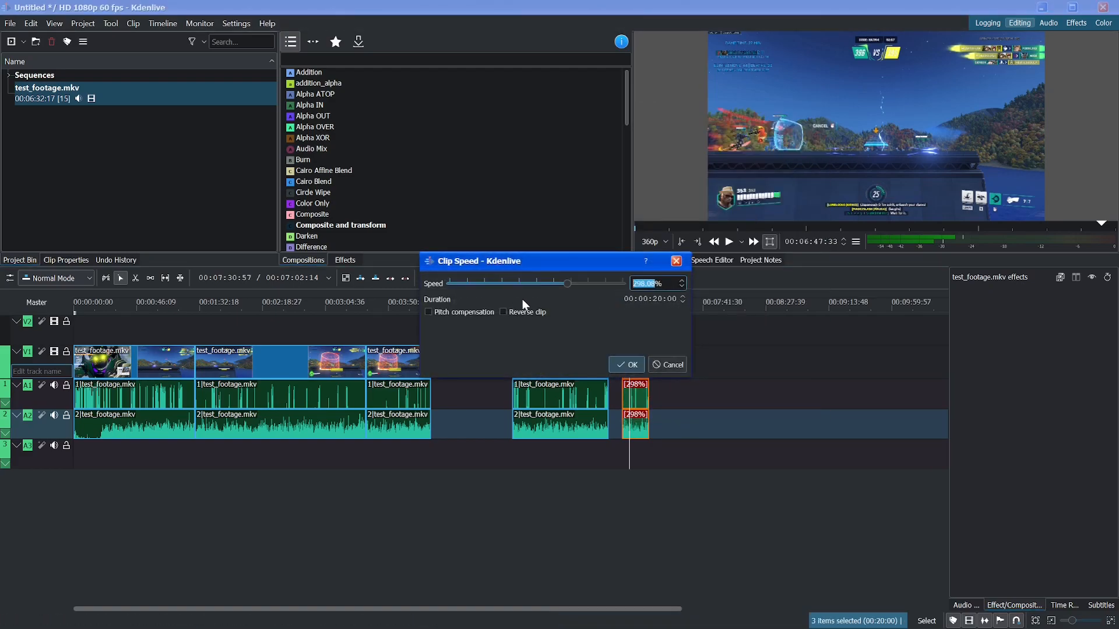
left_click(629, 365)
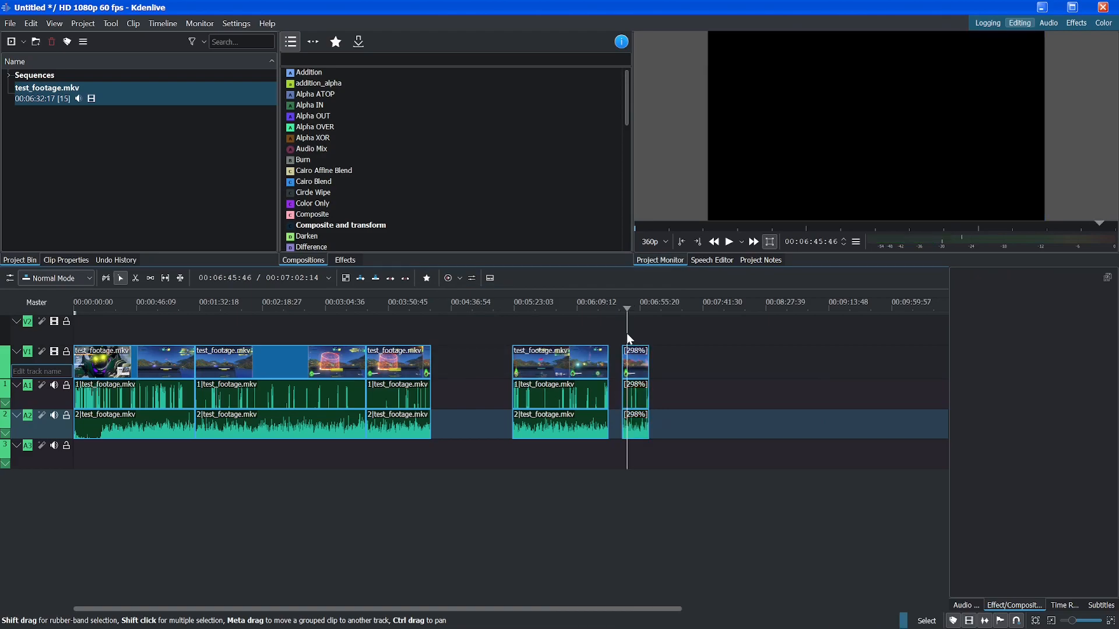
key("space")
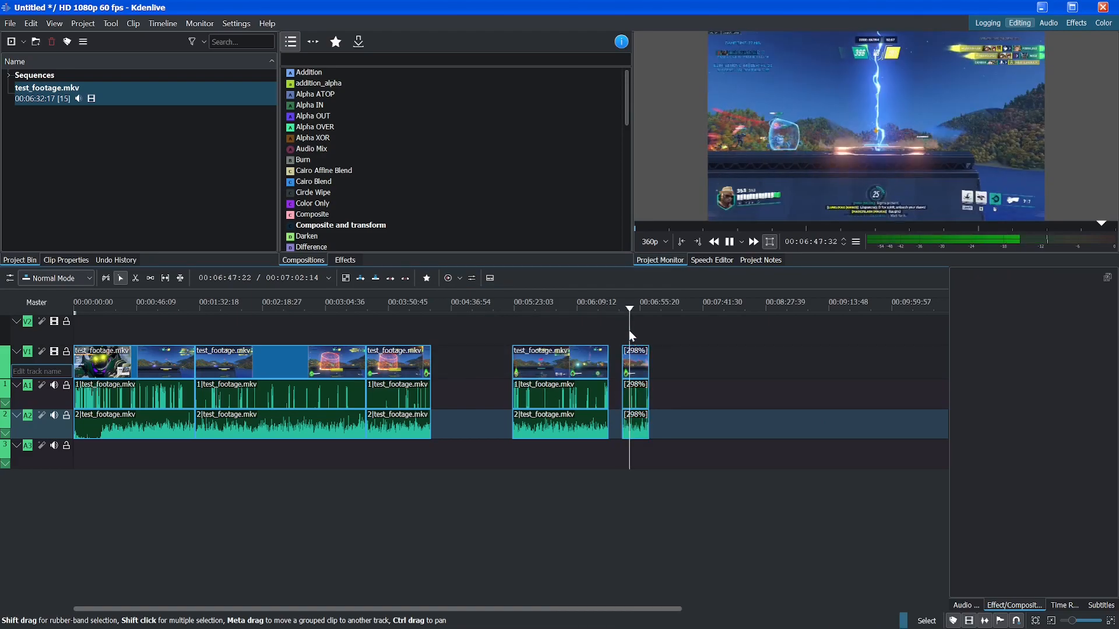
key("space")
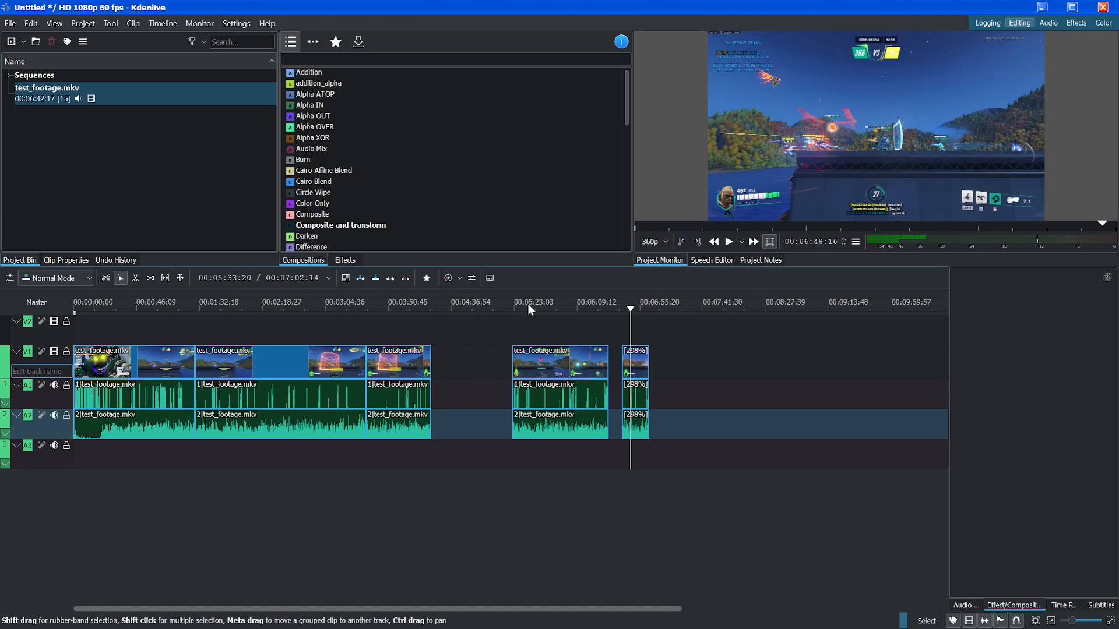
Look through the available compositions for the wipe transitions
scroll(452, 192, "down", 8)
scroll(493, 201, "down", 4)
scroll(399, 186, "up", 8)
scroll(400, 185, "up", 5)
scroll(368, 156, "down", 8)
scroll(419, 168, "down", 4)
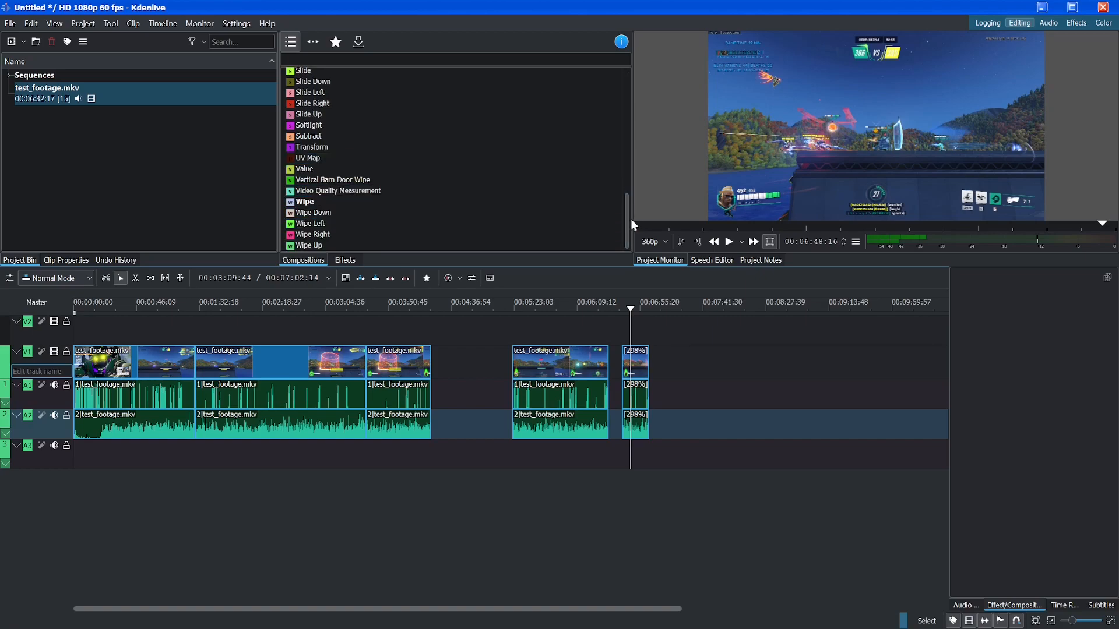
mouse_move(627, 218)
left_mouse_down()
mouse_move(630, 92)
mouse_move(628, 216)
left_mouse_up()
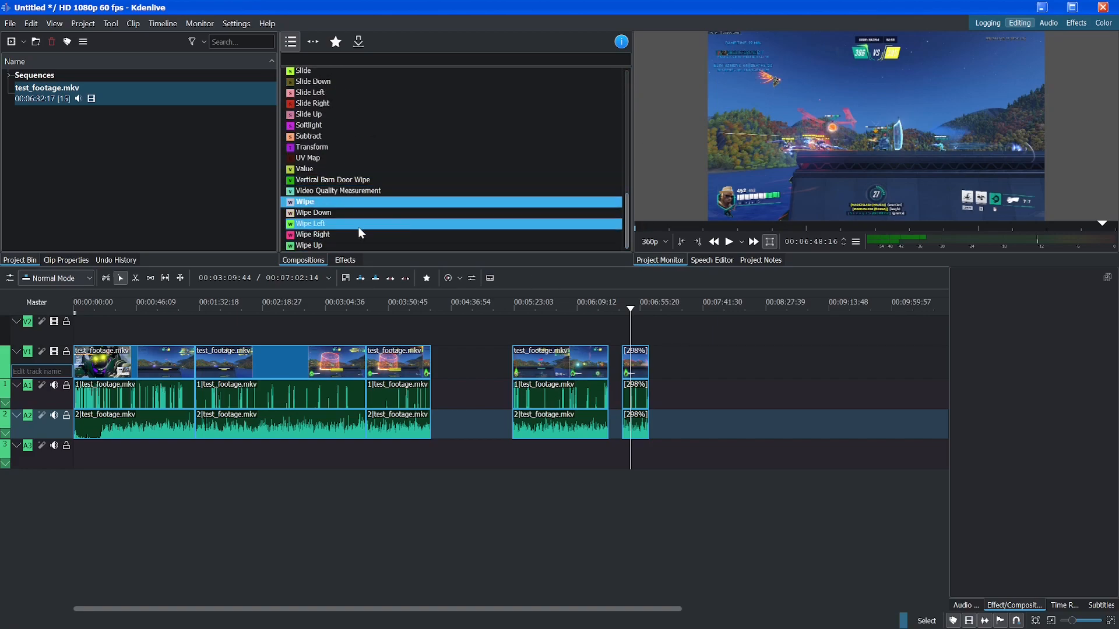
left_click_drag(300, 207, 334, 194)
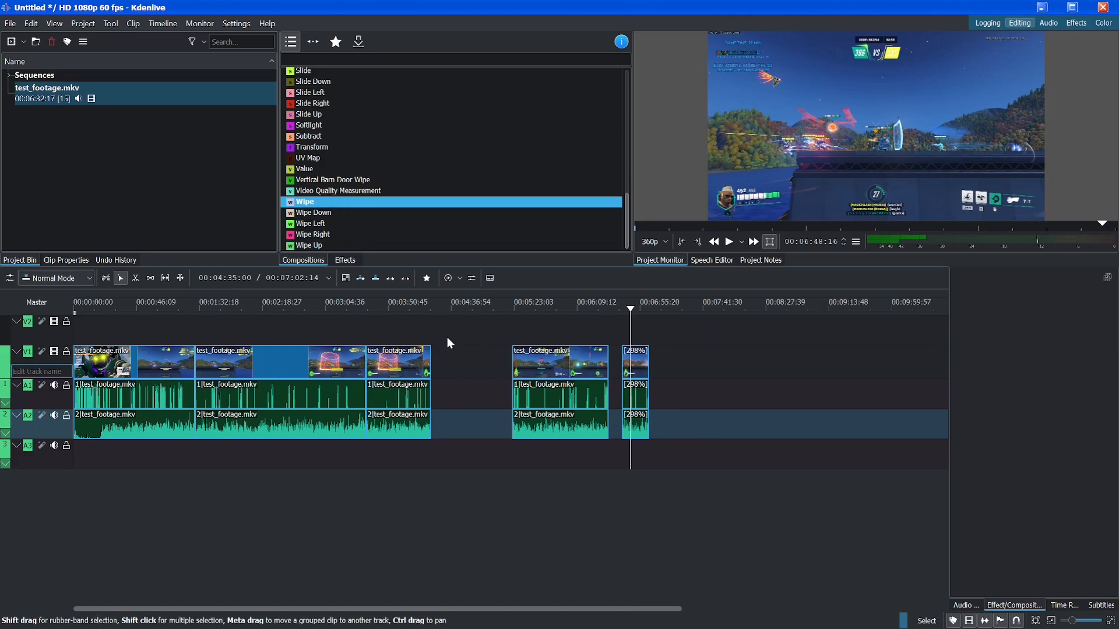
Add a Wipe transition at the cut between the second and third segments on track V1 and select it
scroll(440, 371, "up", 10)
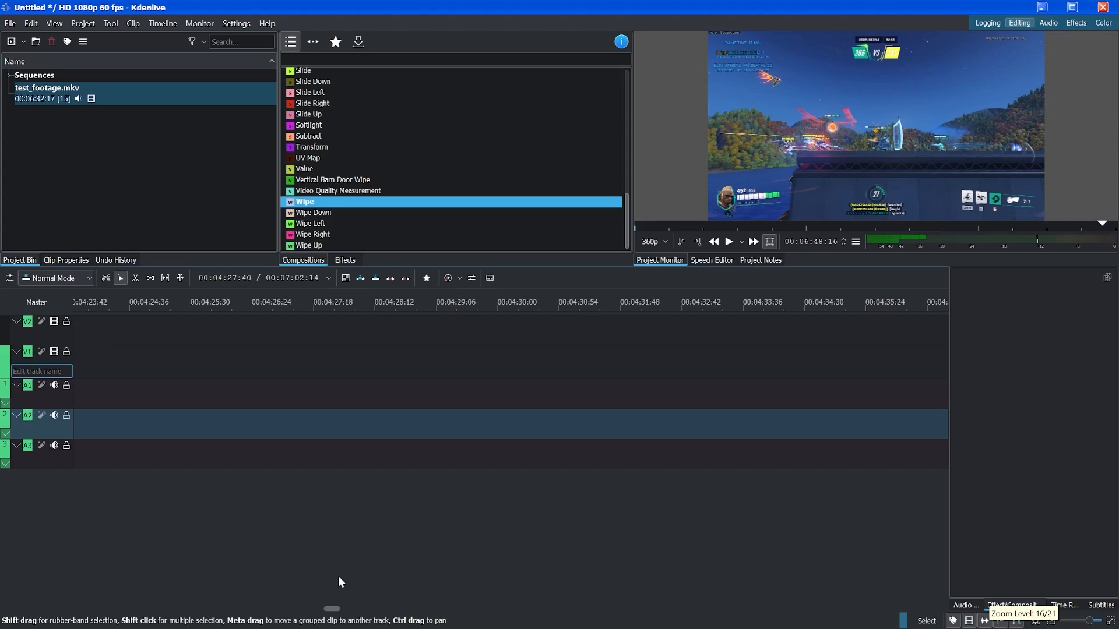
left_click_drag(332, 609, 289, 610)
scroll(288, 610, "down", 4)
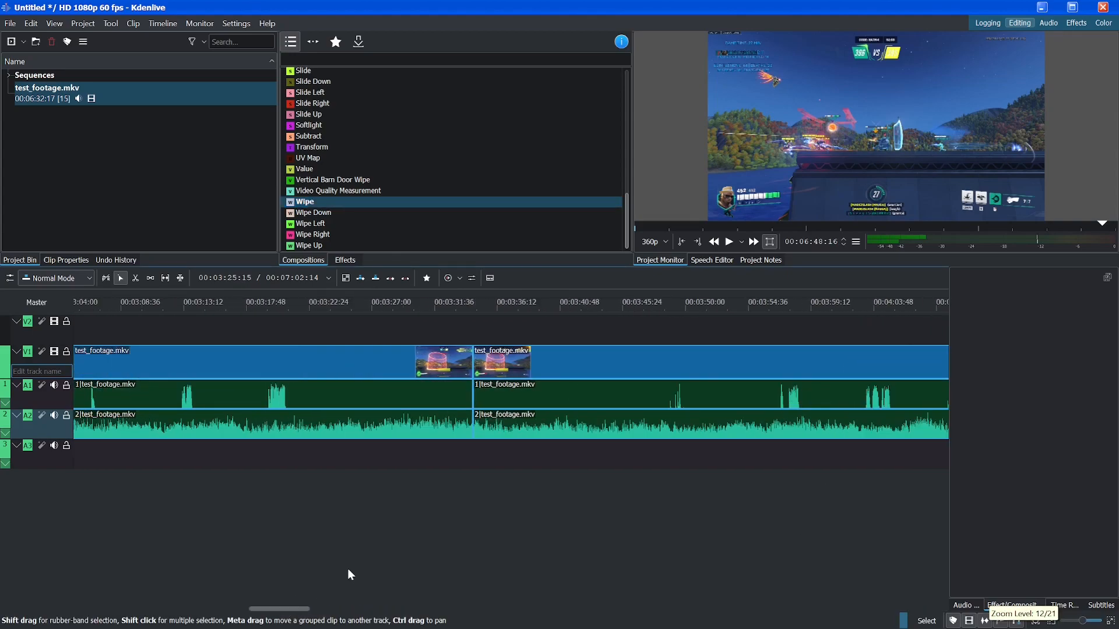
scroll(351, 575, "up", 2)
scroll(279, 610, "down", 2)
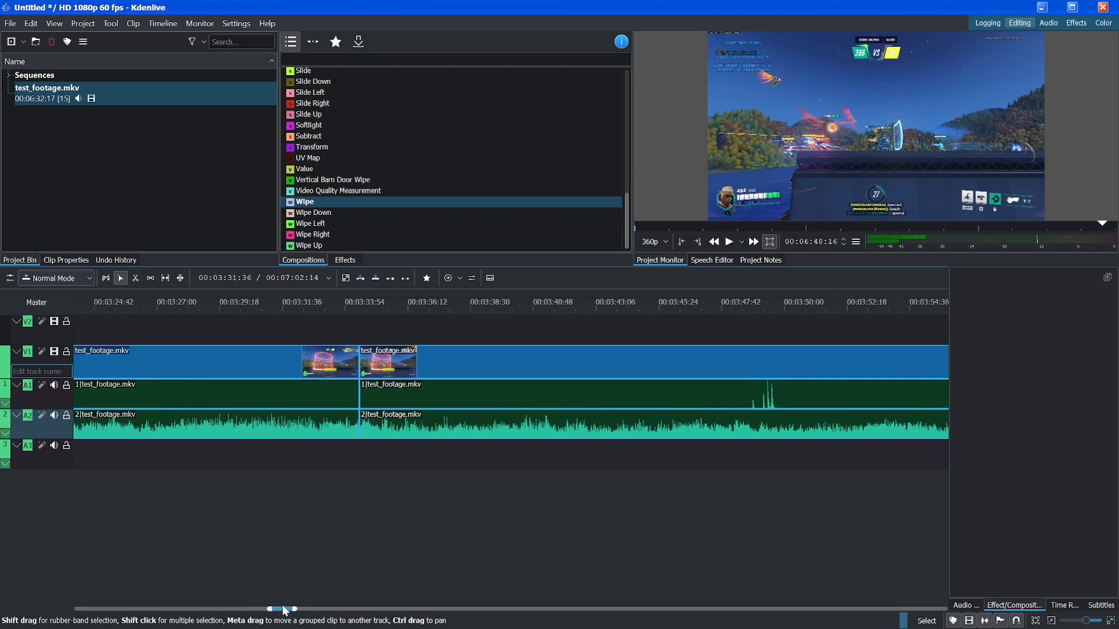
scroll(326, 232, "up", 1)
left_click_drag(327, 231, 356, 358)
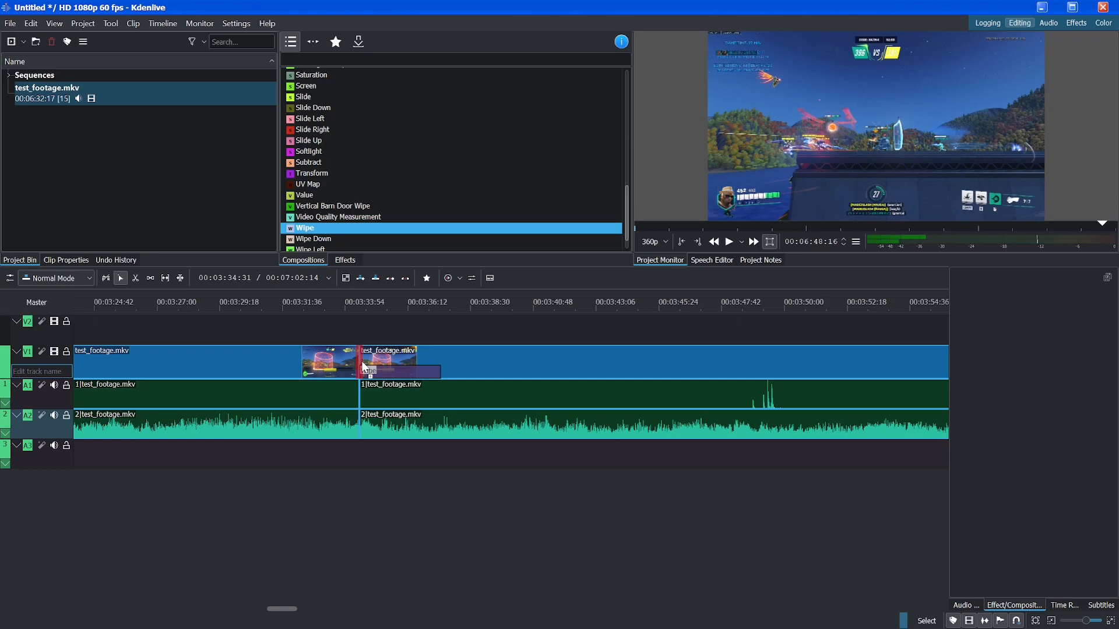
mouse_move(359, 362)
left_mouse_down()
mouse_move(423, 353)
mouse_move(358, 352)
left_mouse_up()
left_click(369, 366)
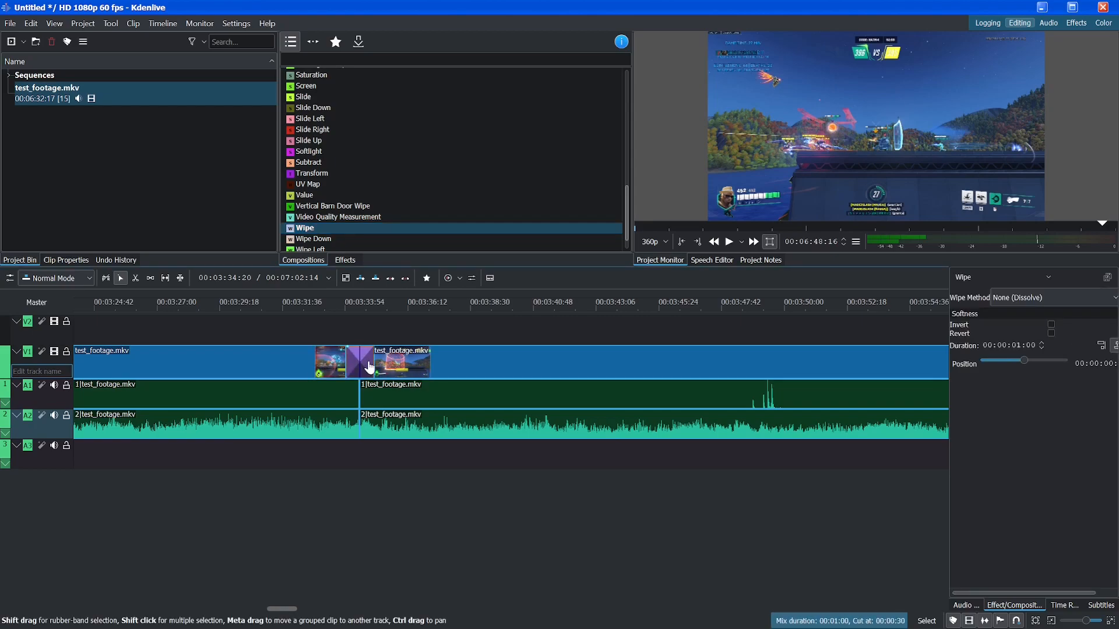
Set the wipe method of the new transition to squarelines_cal24.png
left_click(1040, 298)
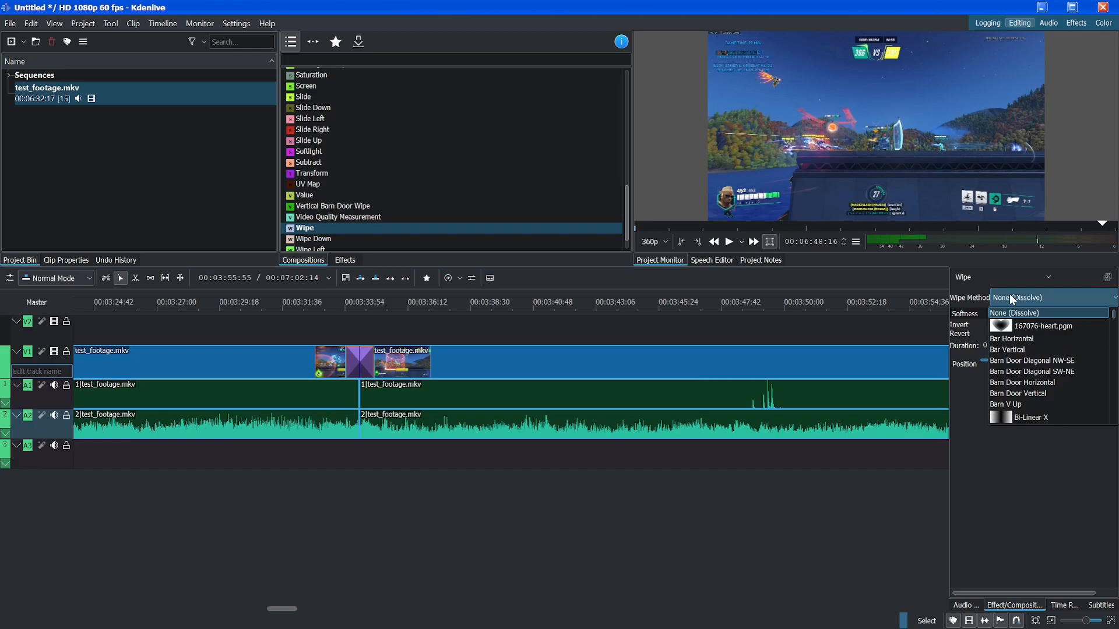
left_click_drag(1113, 318, 1113, 384)
left_click(1052, 363)
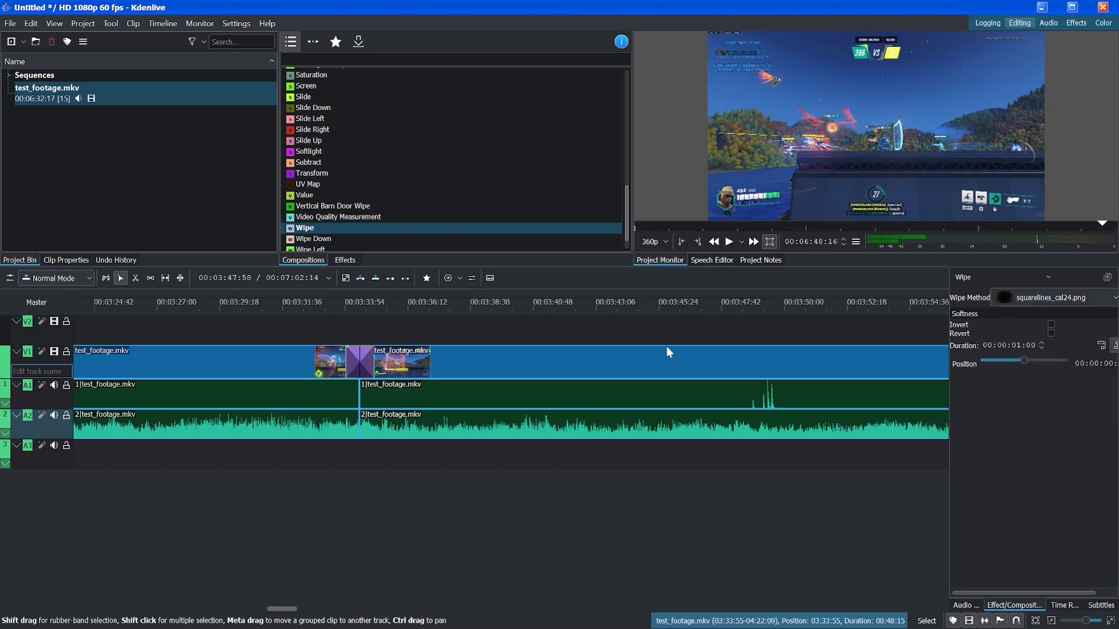
Play and scrub through the Wipe transition at the cut between the second and third segments to preview it
left_click_drag(351, 332, 338, 327)
key("space")
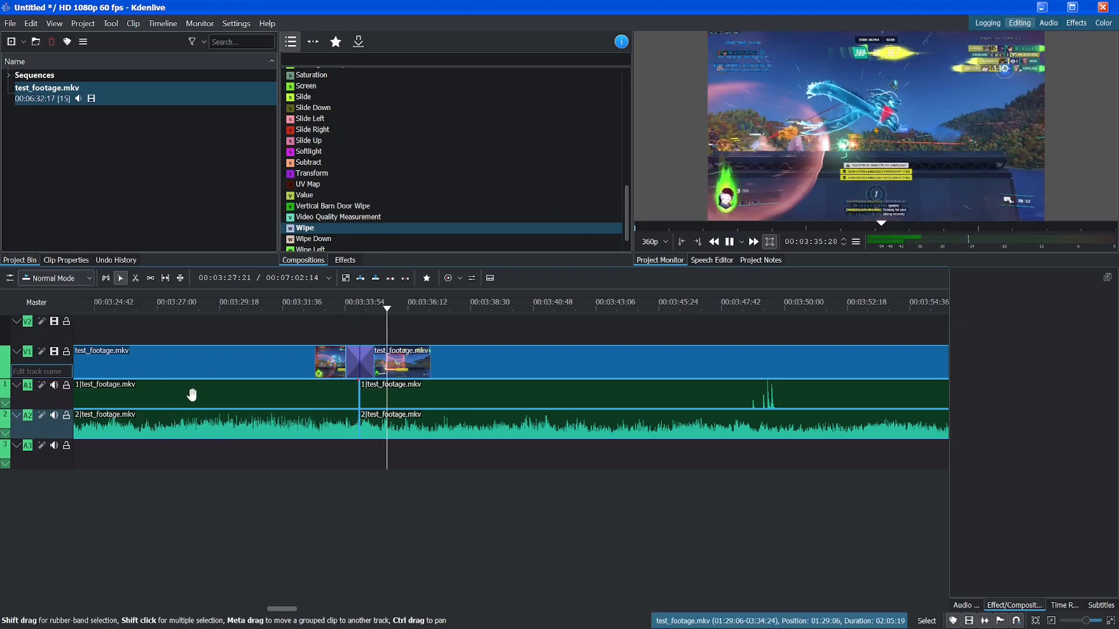
left_click(320, 321)
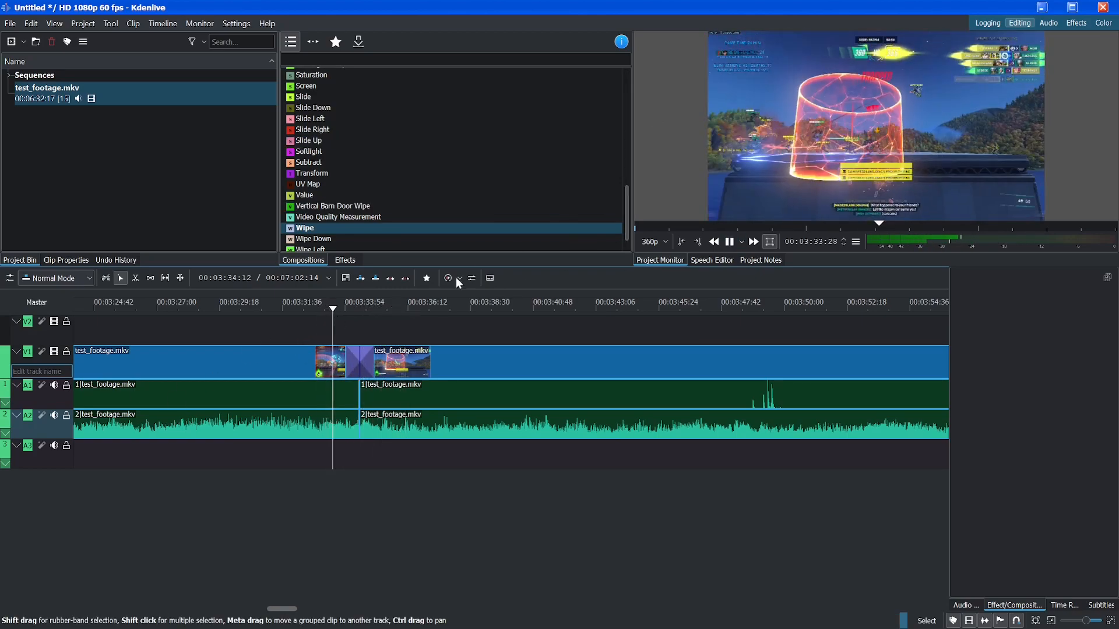
key("space")
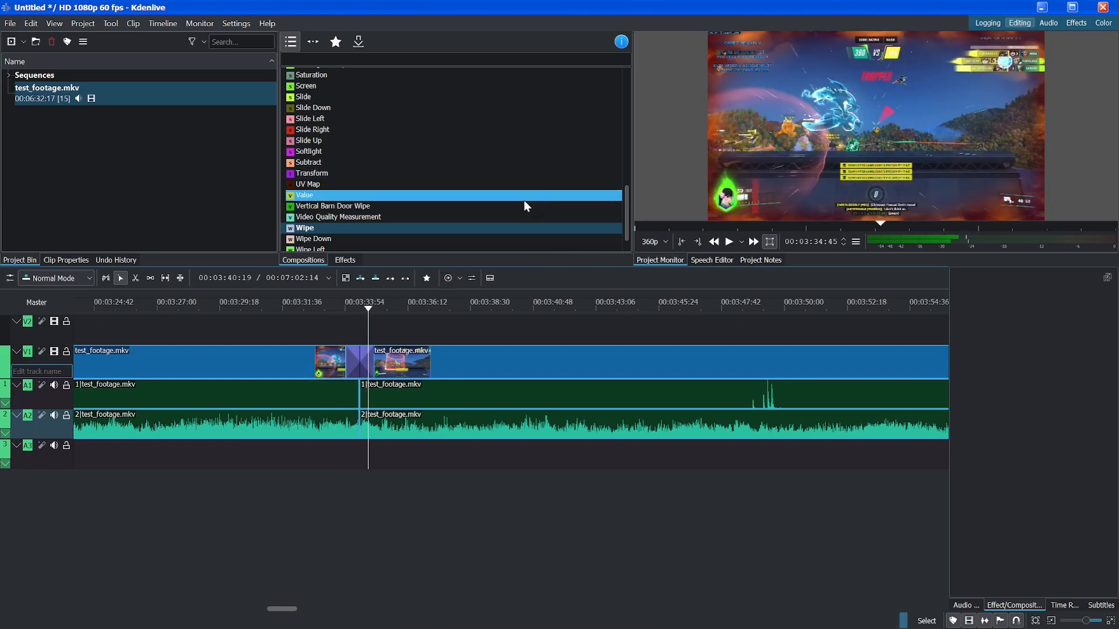
left_click_drag(354, 327, 647, 352)
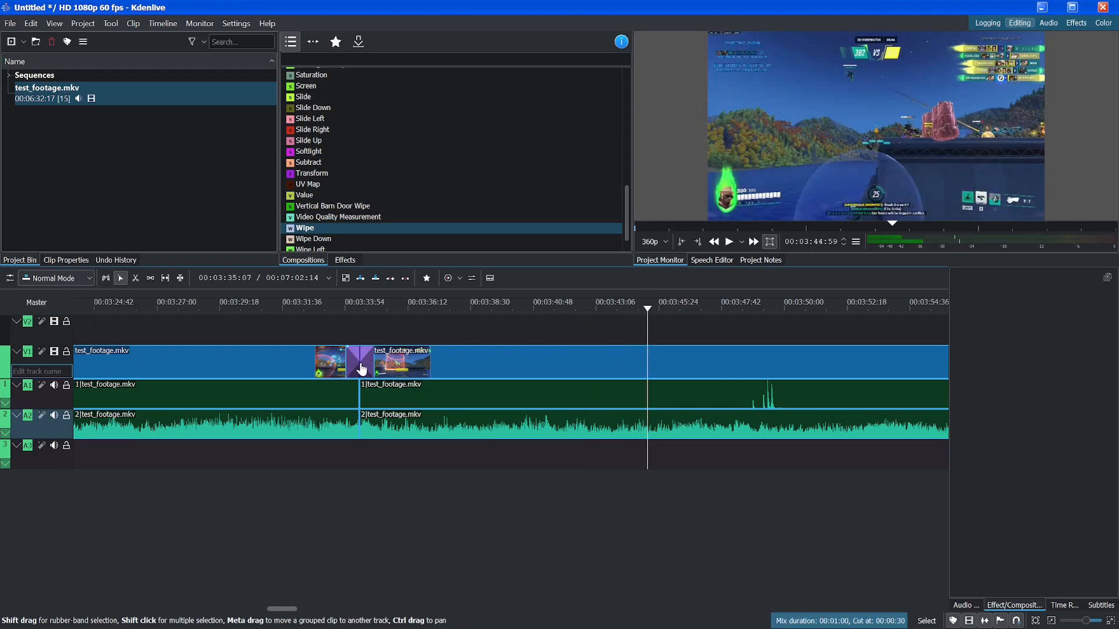
Select the Wipe transition between the second and third segments on track V1 and delete it
left_click(362, 355)
left_click(375, 330)
left_click(362, 360)
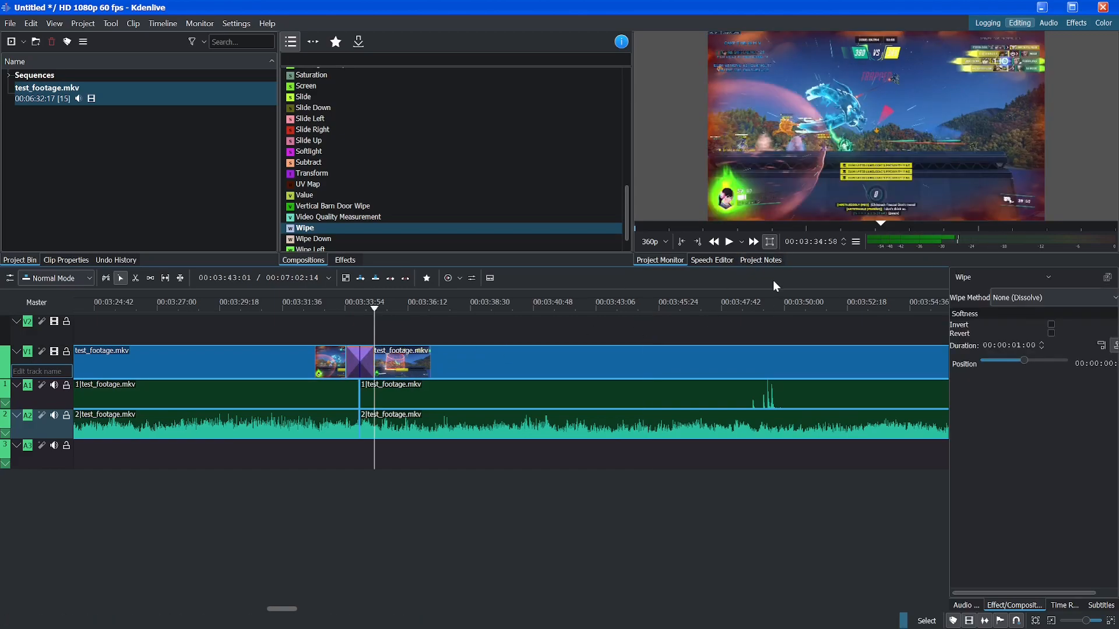
key("Delete")
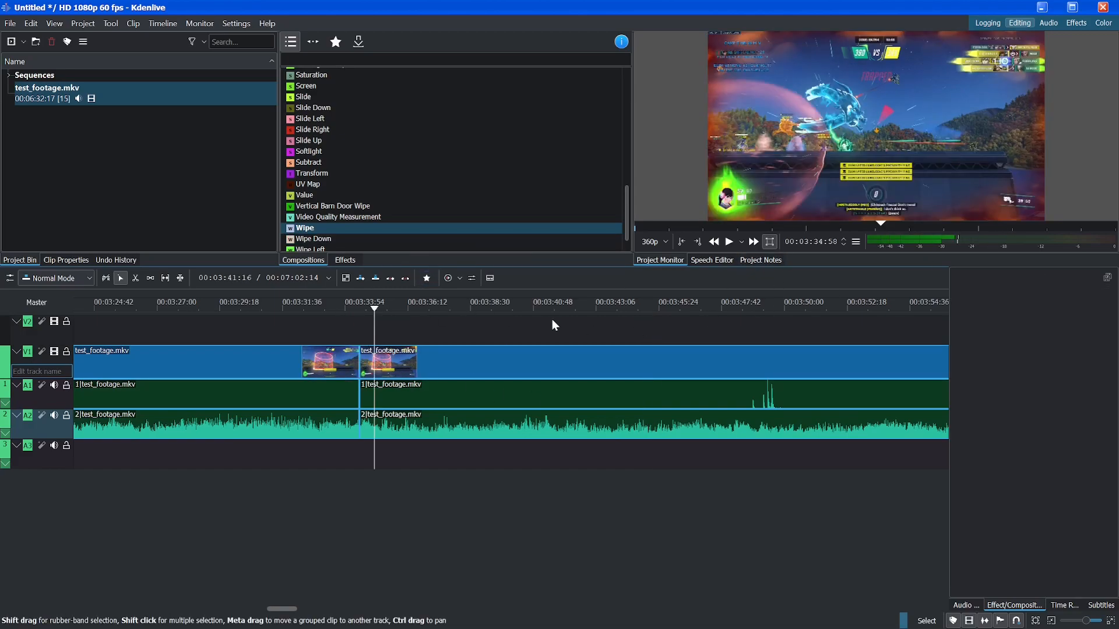
Remove the start of the third segment up to 00:03:47:55 on all tracks and close the gap with the remaining clips
left_click(728, 336)
left_click(721, 366)
key("shift+r")
left_click(631, 373)
key("Delete")
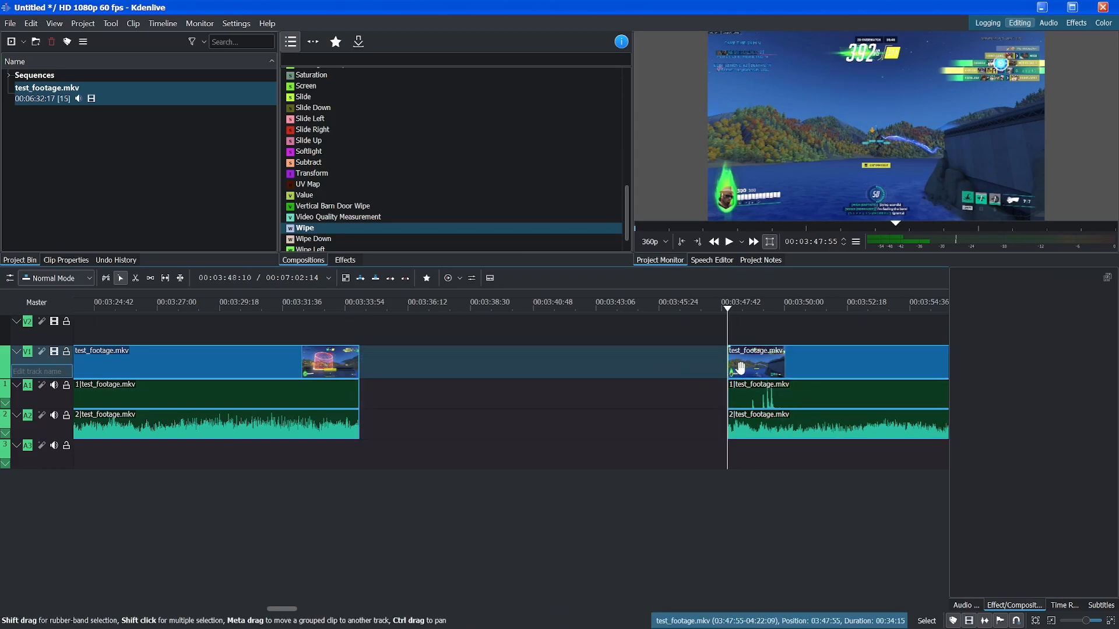
left_click_drag(738, 367, 369, 368)
Add a Wipe transition at the new cut on track V1 and set its wipe method to Double Iris
left_click_drag(334, 227, 355, 356)
left_click(1027, 298)
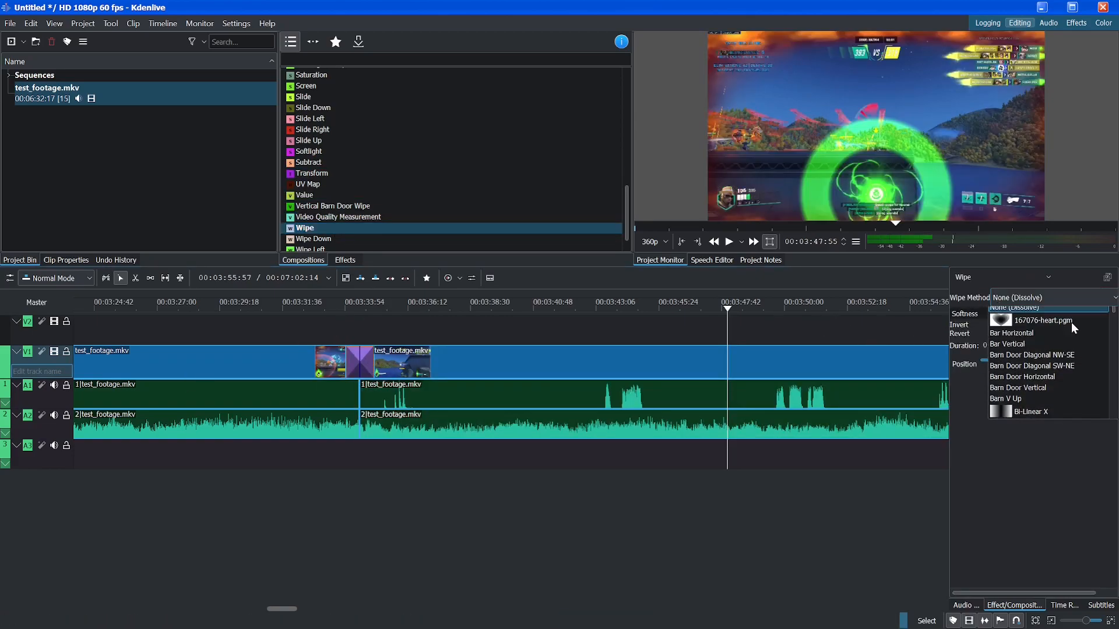
scroll(1070, 359, "down", 6)
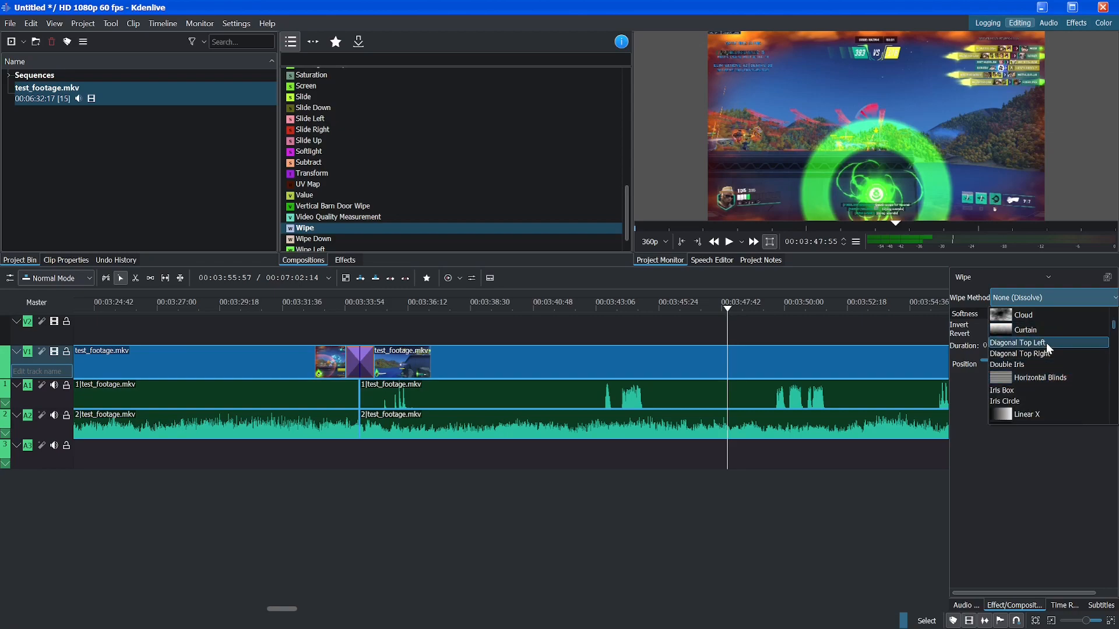
left_click(1040, 363)
Play the timeline across the new Double Iris transition to preview it
left_click(347, 324)
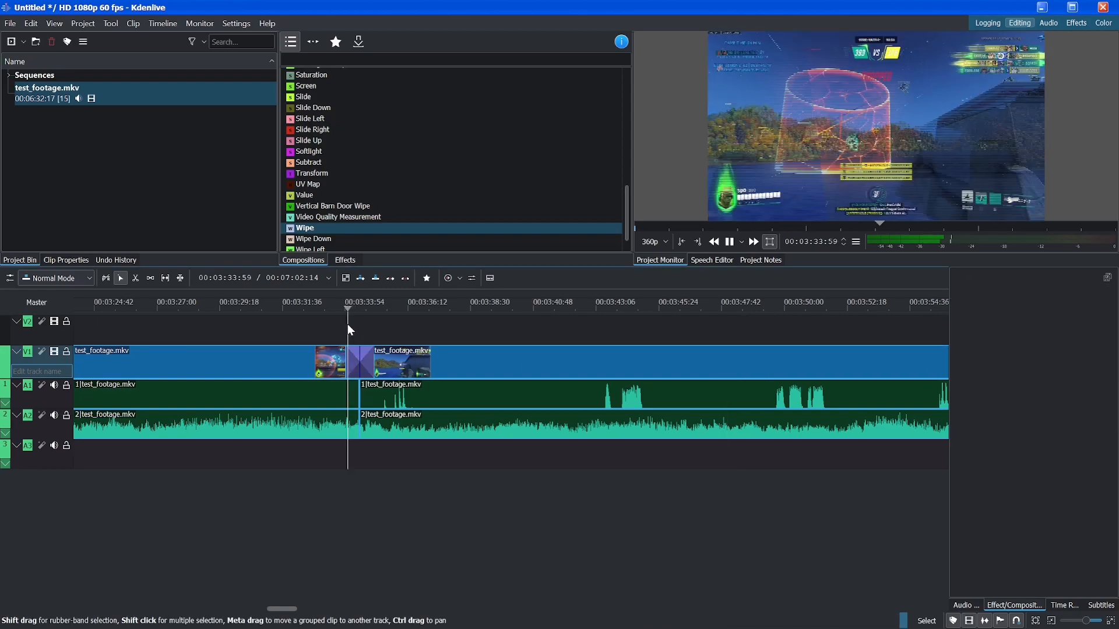
left_click(321, 321)
key("space")
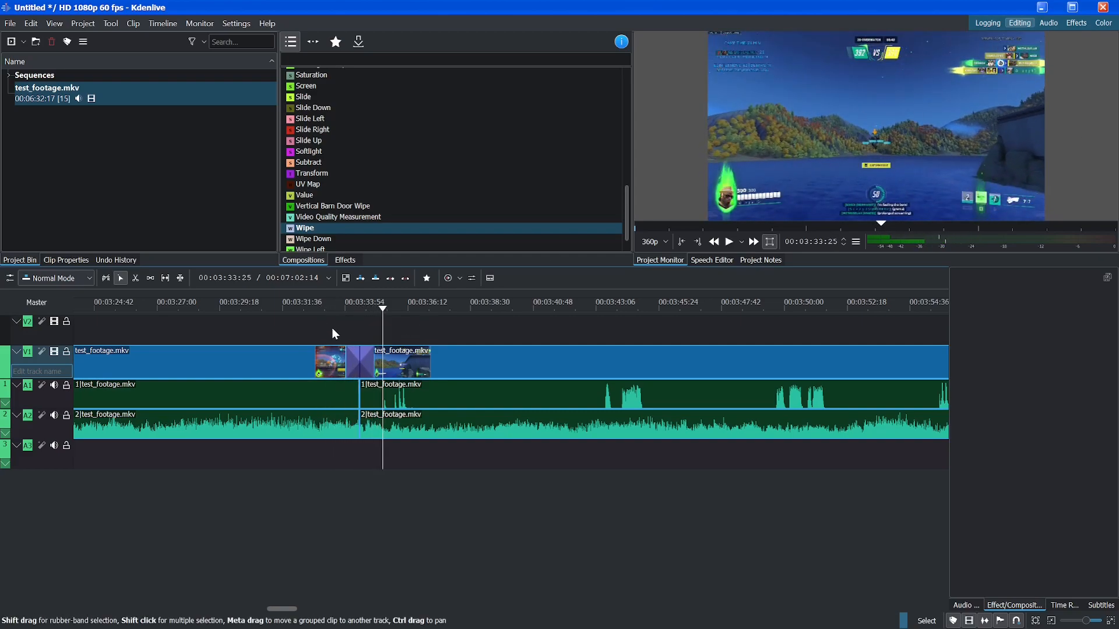
left_click(331, 328)
left_click(856, 144)
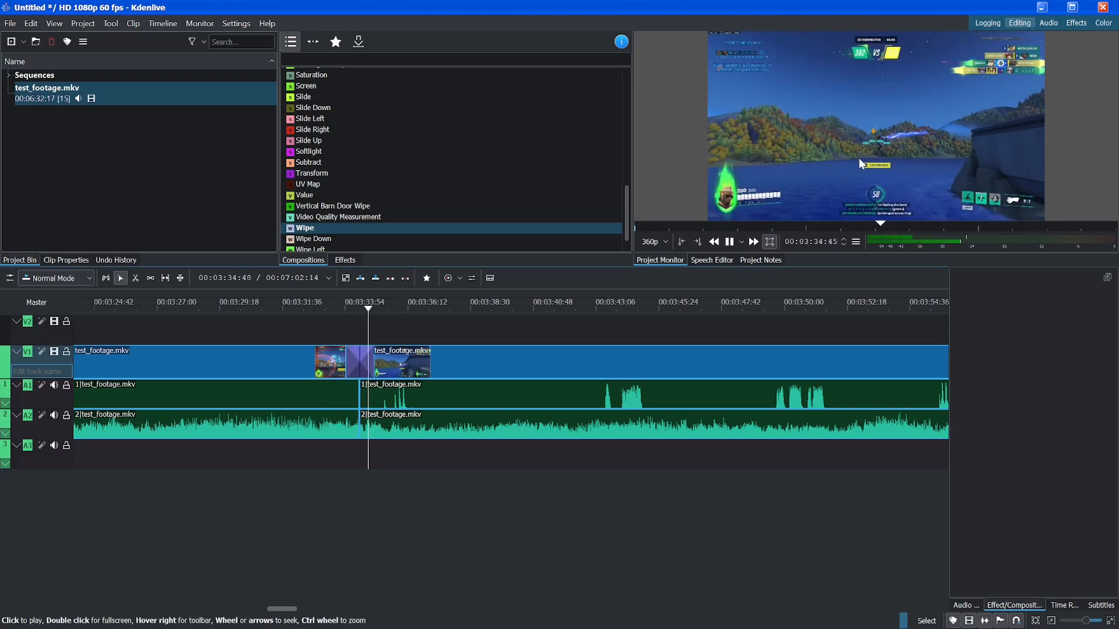
Try a longer Double Iris transition by extending its end, preview it, and undo the extension
left_click(373, 359)
left_click_drag(374, 358, 444, 363)
left_click(352, 327)
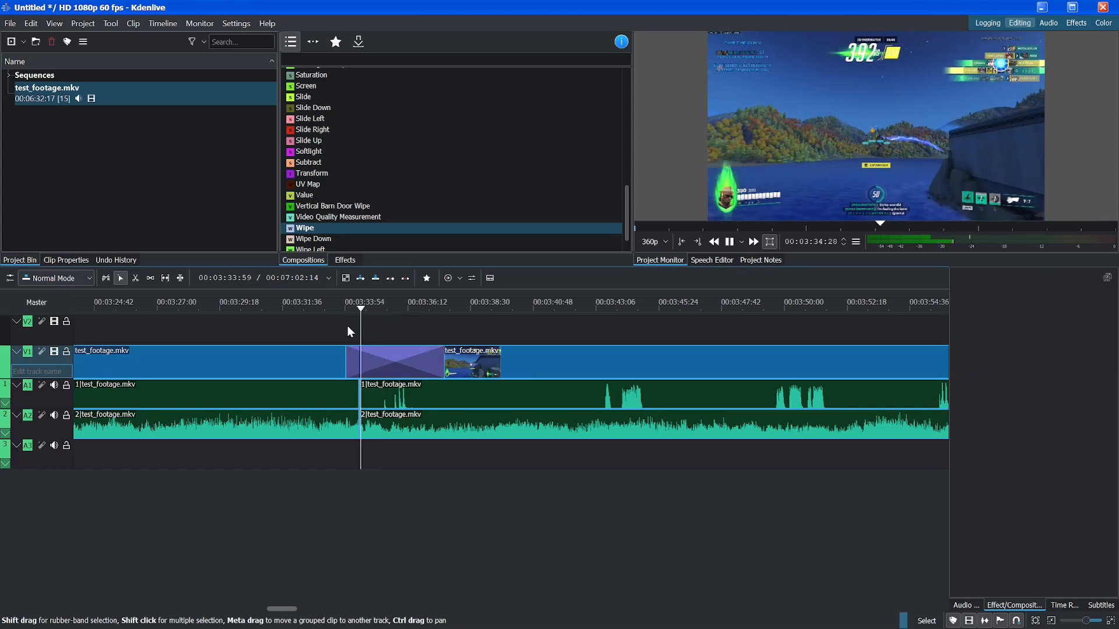
key("space")
key("ctrl+z")
Select the Wipe transition on track V1 and look through its available wipe methods without changing the current one
left_click(360, 363)
left_click(361, 332)
left_click(362, 373)
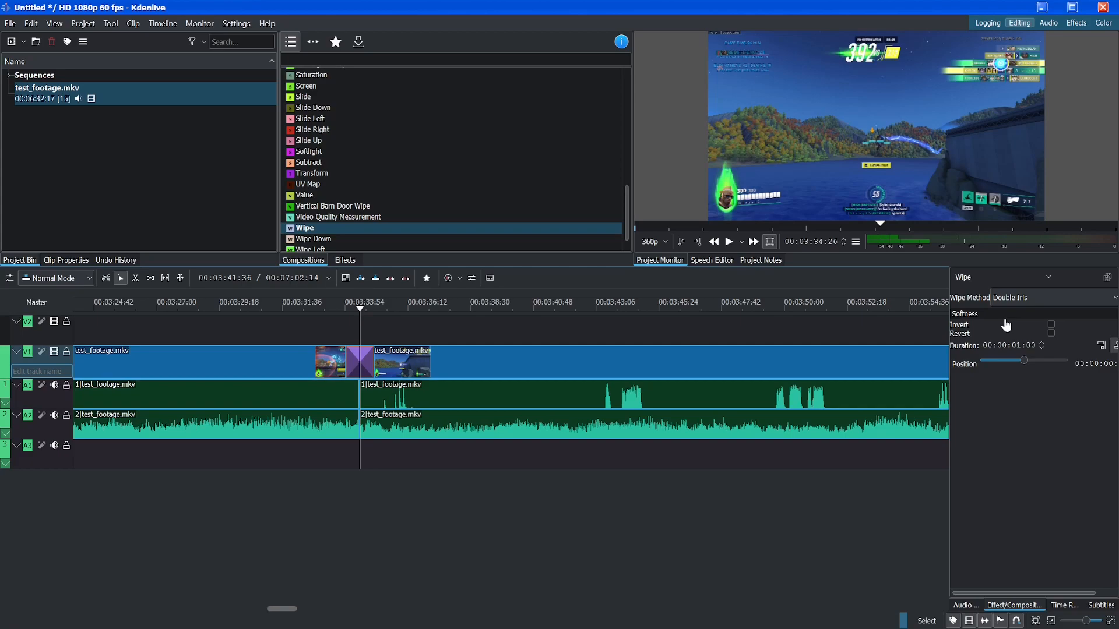
left_click(1021, 303)
left_click(1009, 388)
left_click(1039, 296)
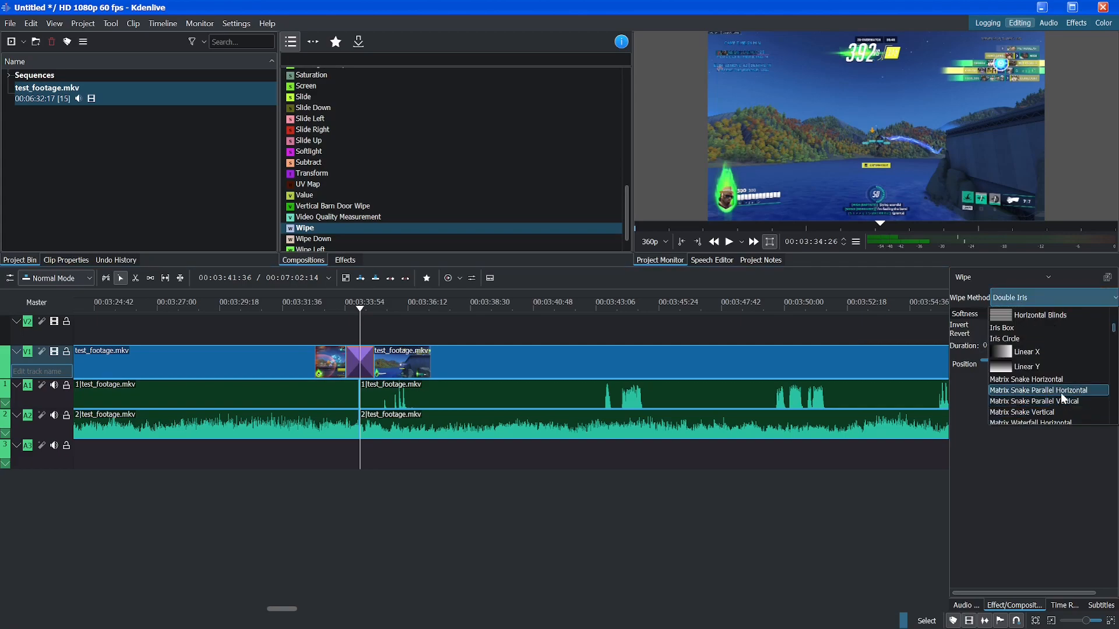
left_click_drag(1113, 332, 1111, 385)
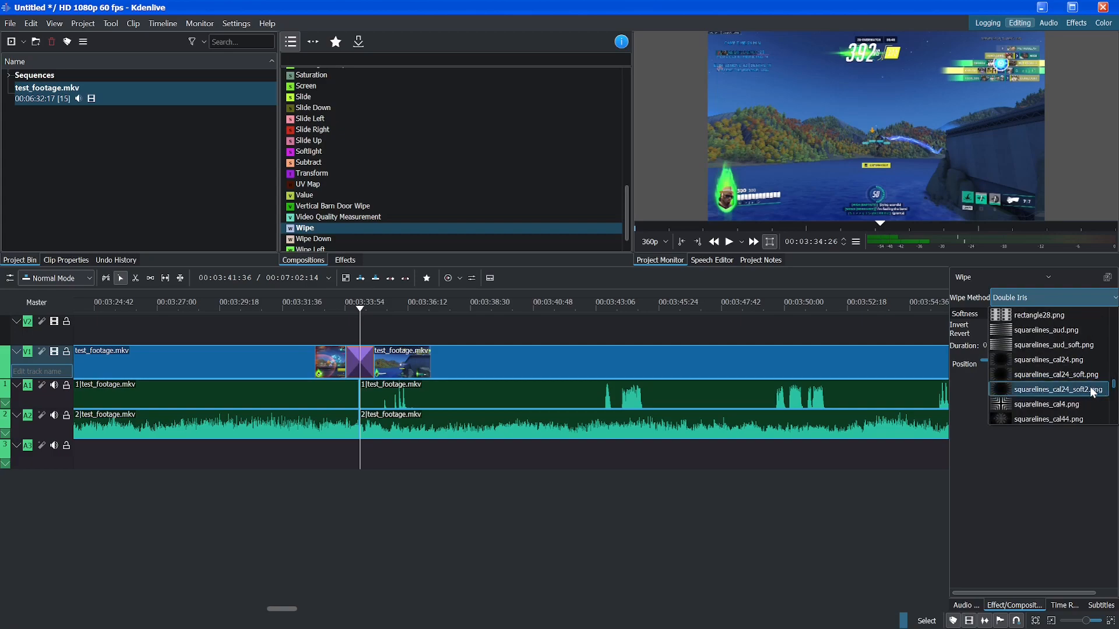
left_click(1065, 477)
left_click(1078, 9)
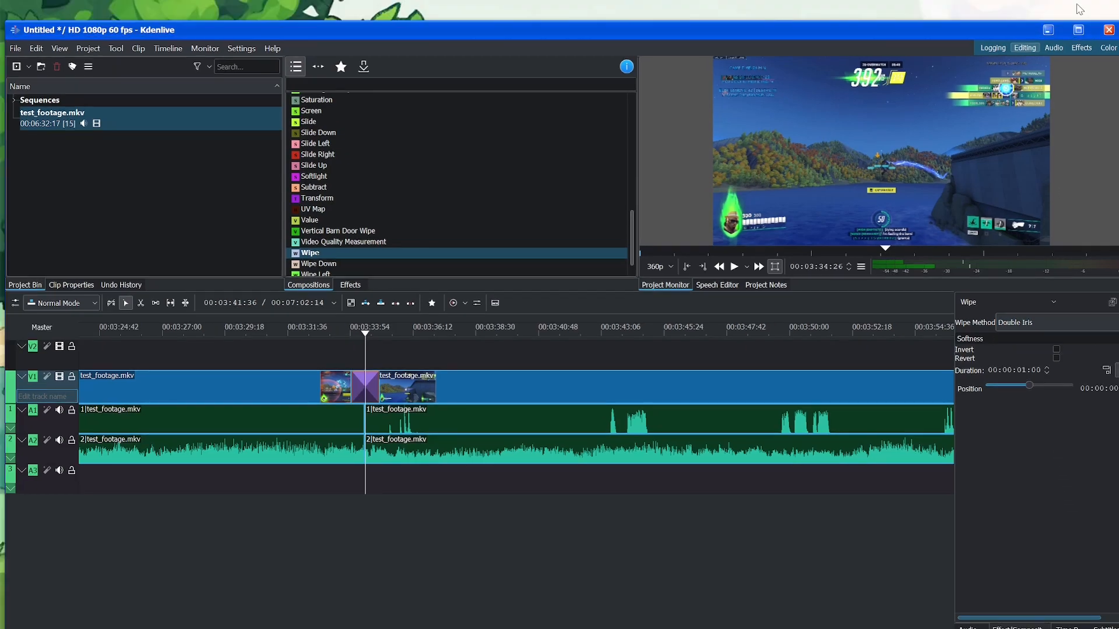
left_click_drag(944, 30, 866, 12)
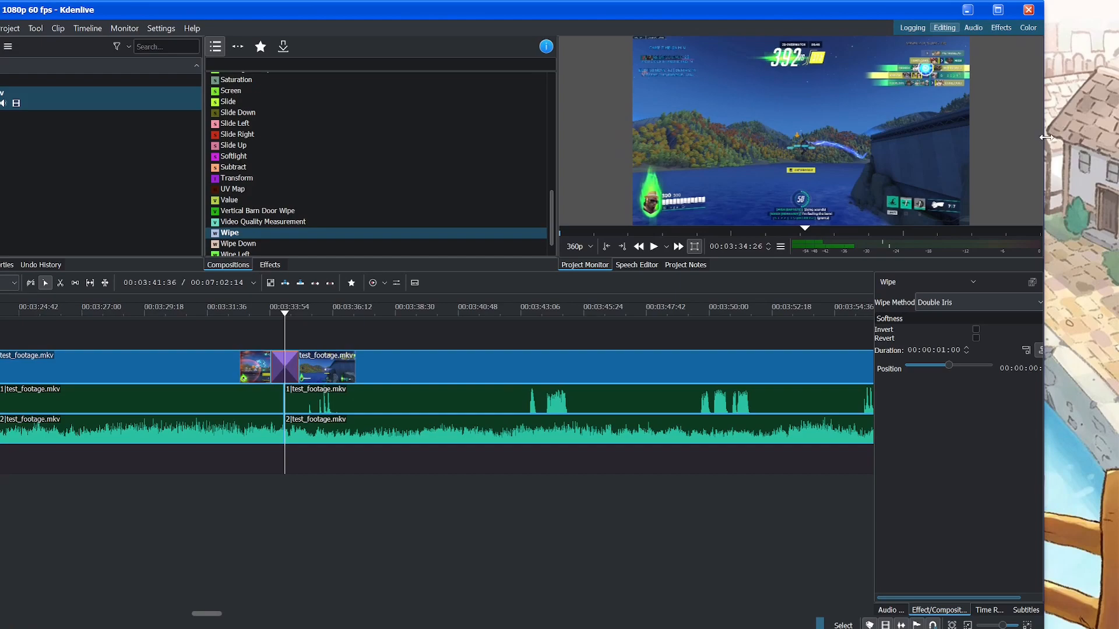
left_click_drag(1046, 135, 1064, 132)
left_click_drag(867, 12, 916, 24)
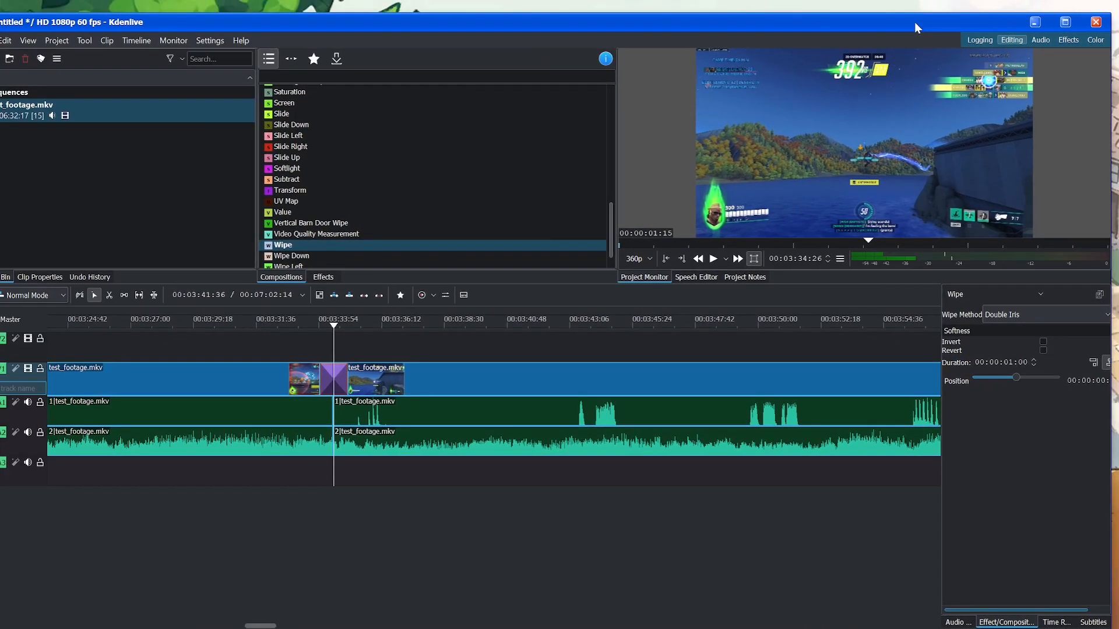
left_click(1066, 21)
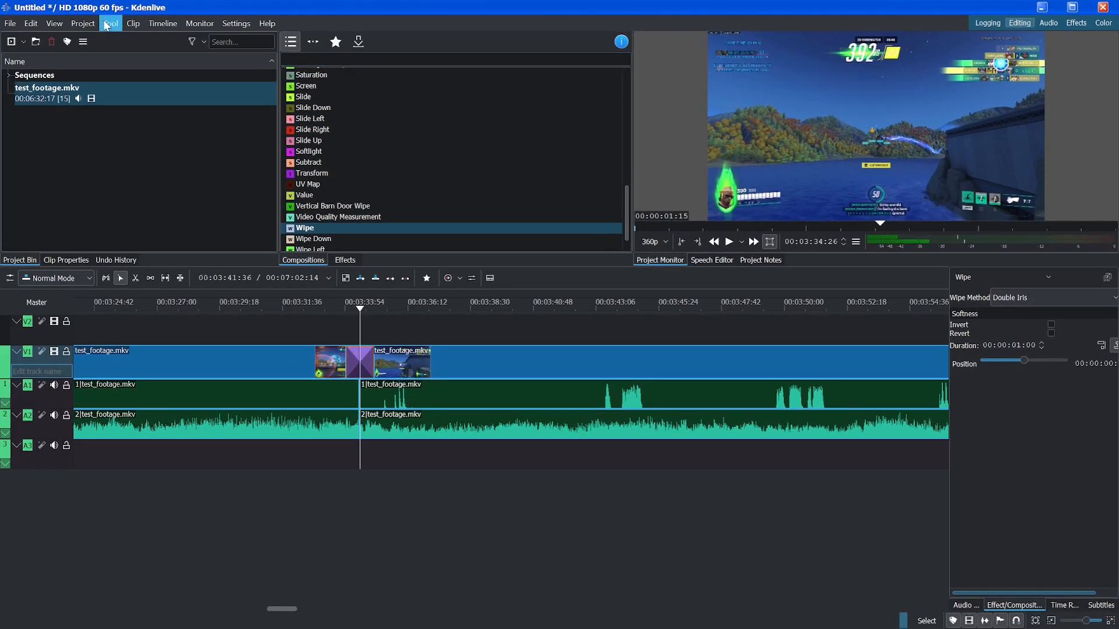
Look through the downloadable Kdenlive transition wipes and close the download window
left_click(357, 41)
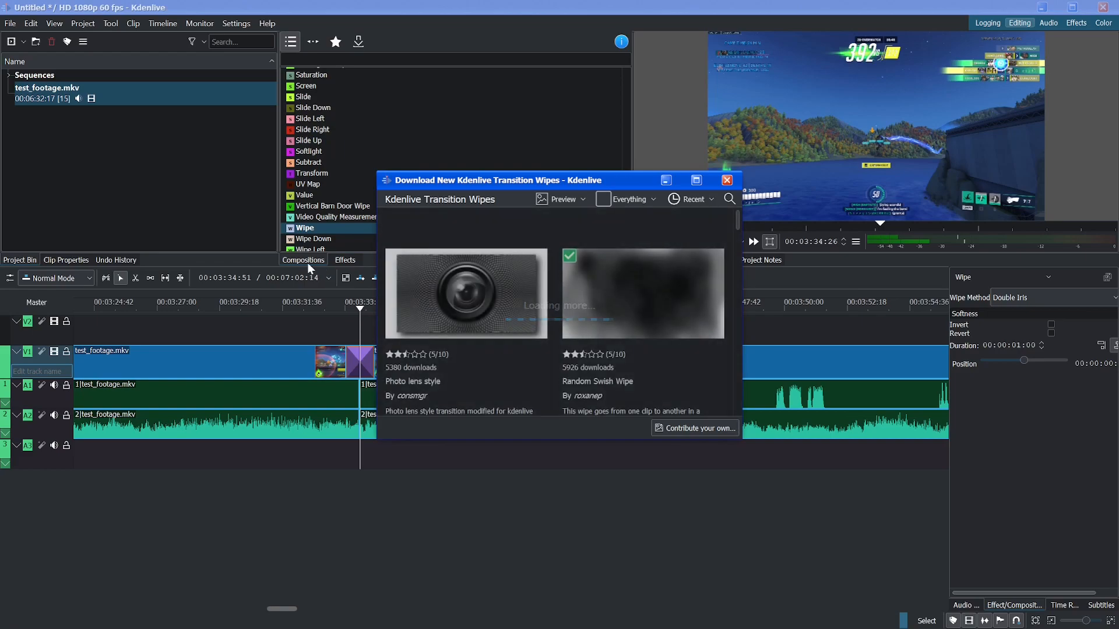
scroll(581, 384, "down", 3)
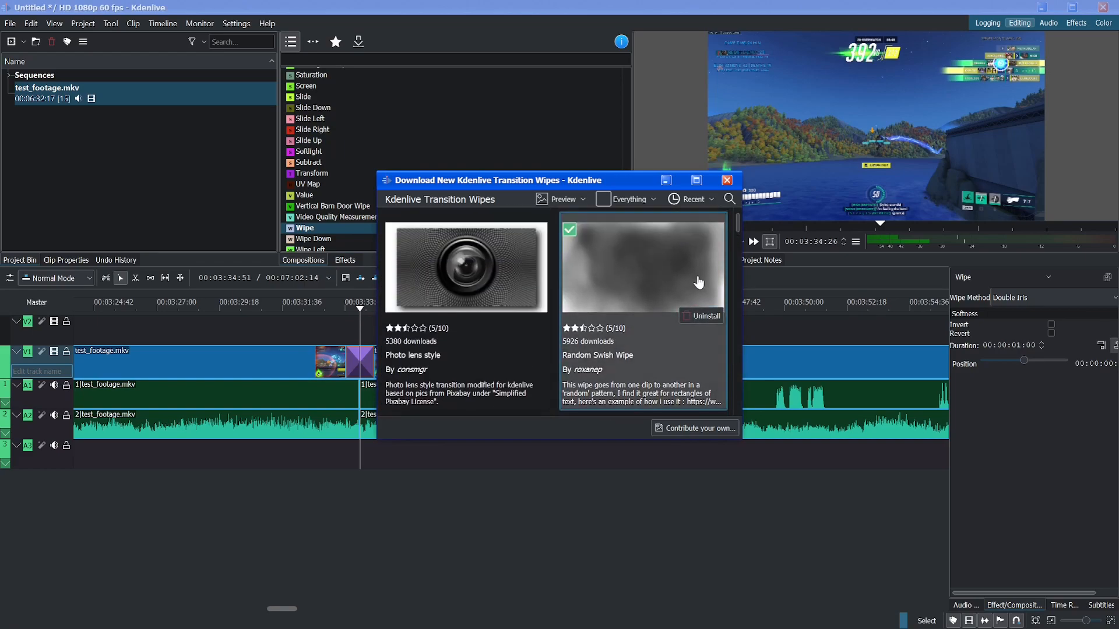
left_click_drag(737, 247, 746, 371)
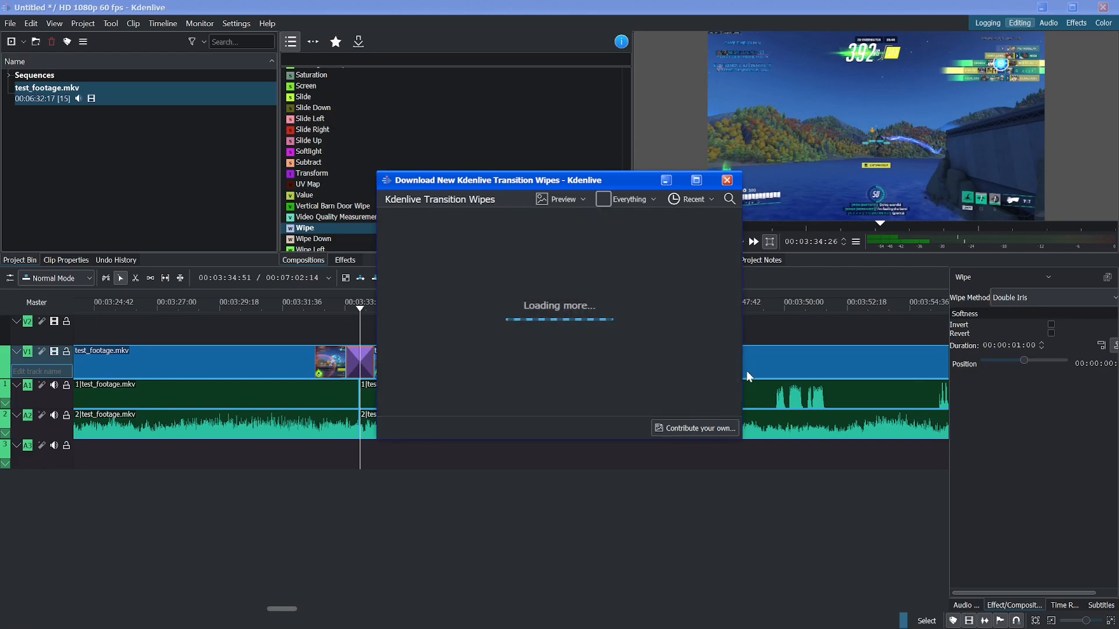
left_click_drag(740, 304, 748, 187)
left_click(728, 181)
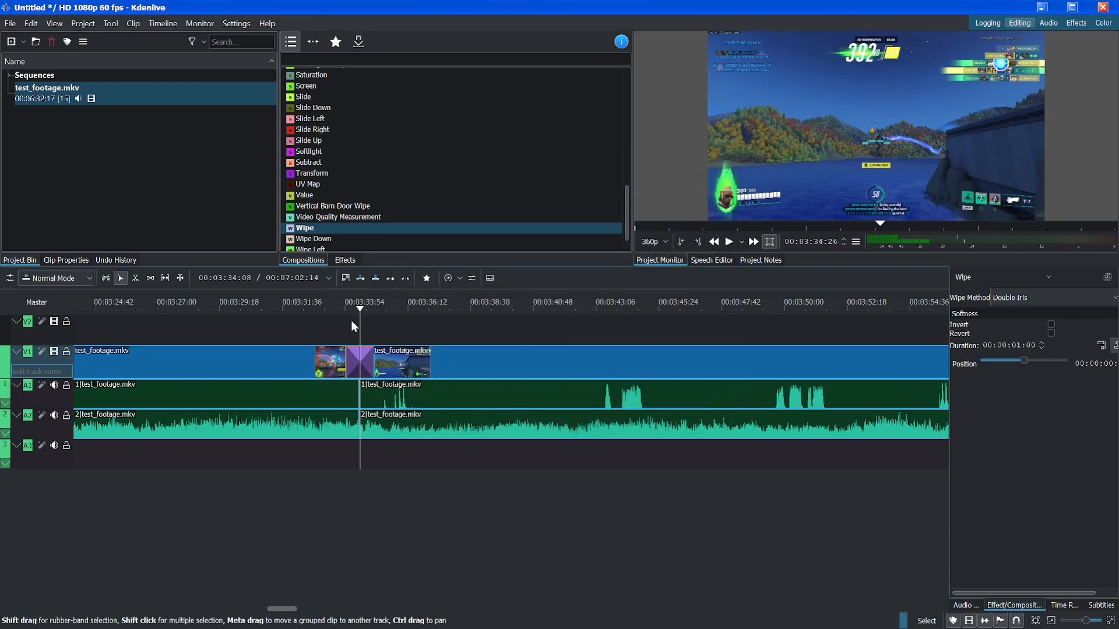
Examine the full list of available compositions, from the blend modes to the slides and wipes
scroll(374, 148, "up", 9)
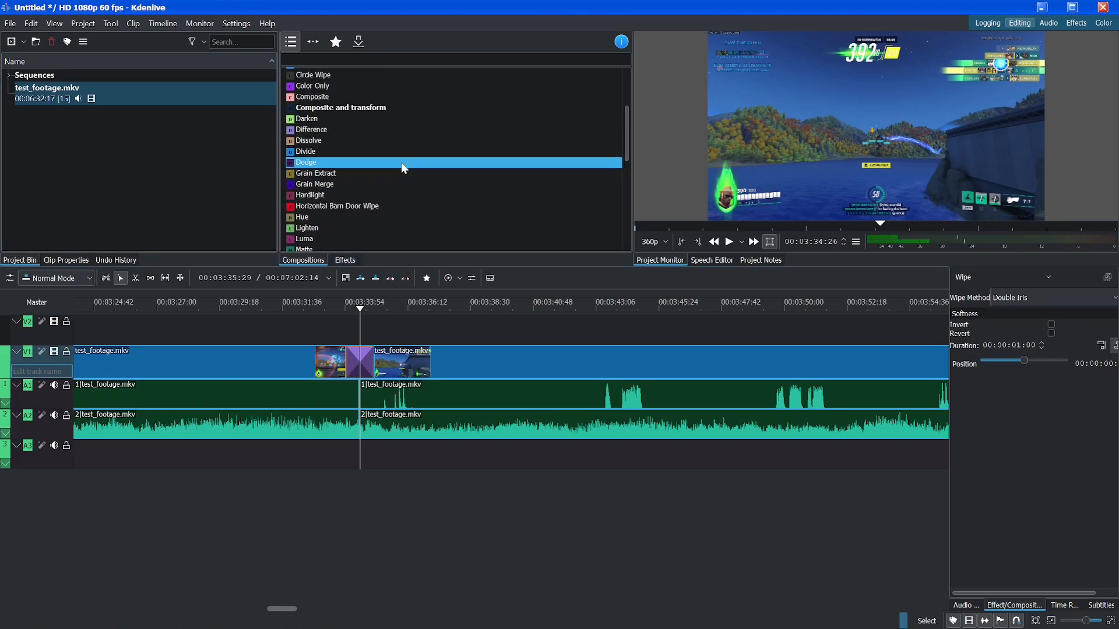
scroll(396, 175, "up", 4)
scroll(419, 169, "down", 1)
scroll(419, 169, "down", 8)
scroll(436, 142, "down", 4)
scroll(387, 172, "down", 1)
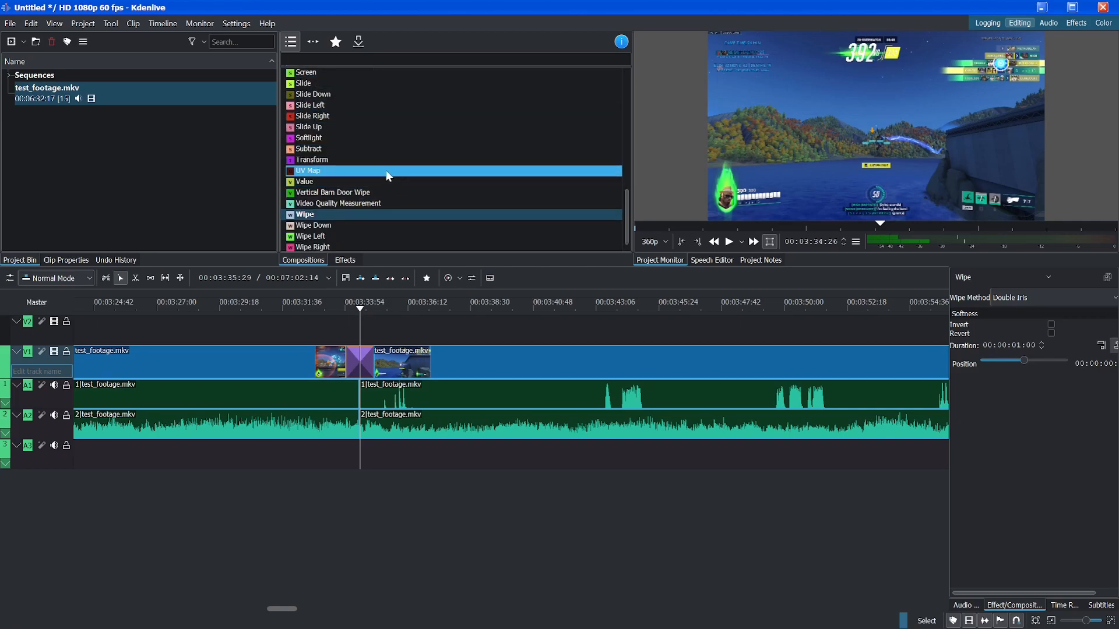
scroll(447, 189, "up", 5)
scroll(447, 188, "down", 1)
scroll(473, 178, "up", 8)
scroll(507, 185, "down", 4)
scroll(513, 190, "down", 7)
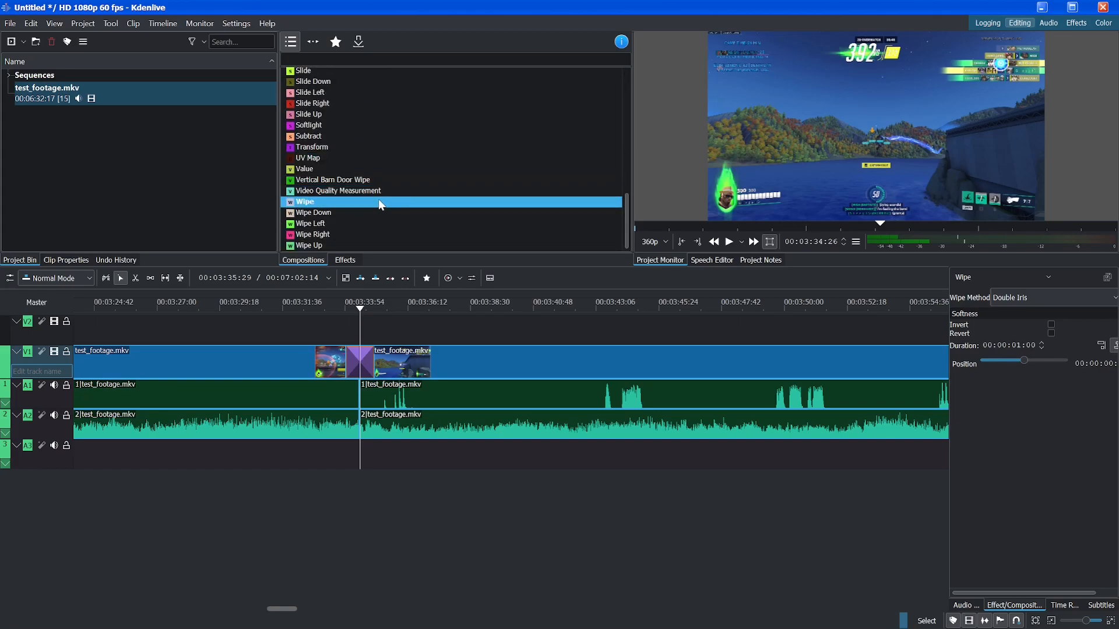
Check the favorites option of the Wipe and Wipe Left compositions and list only the favorite compositions
right_click(376, 203)
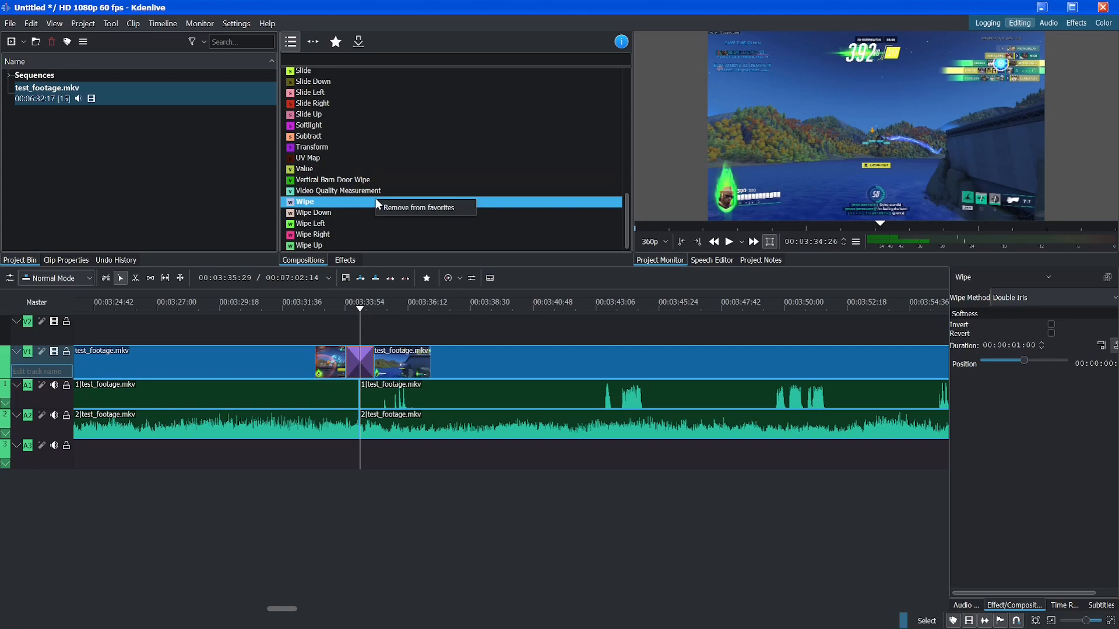
right_click(345, 198)
right_click(325, 222)
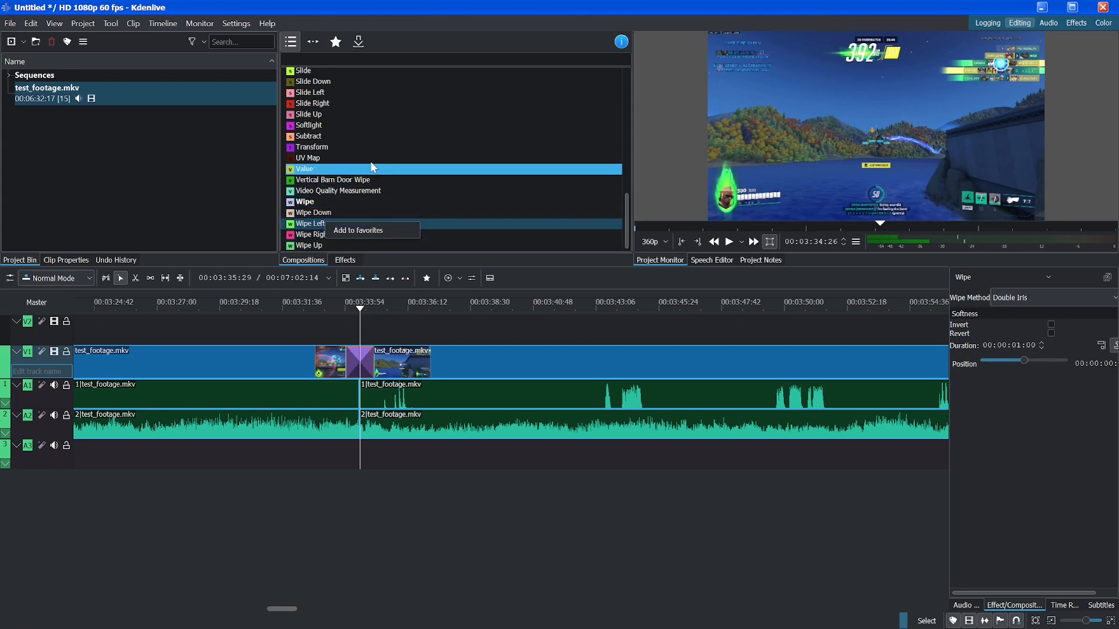
left_click(337, 41)
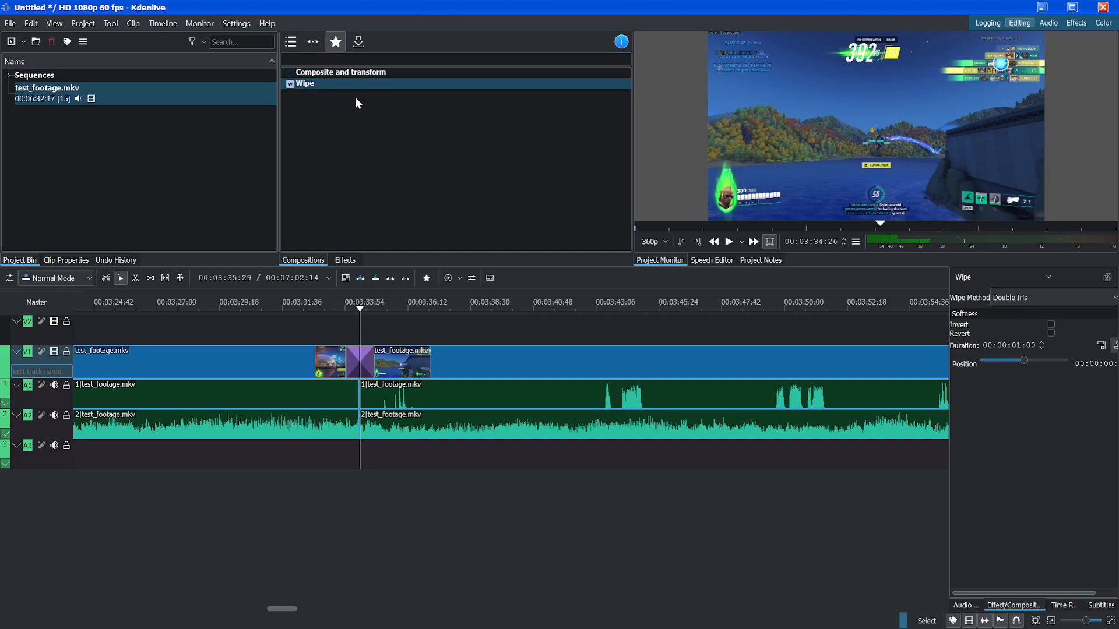
left_click(346, 74)
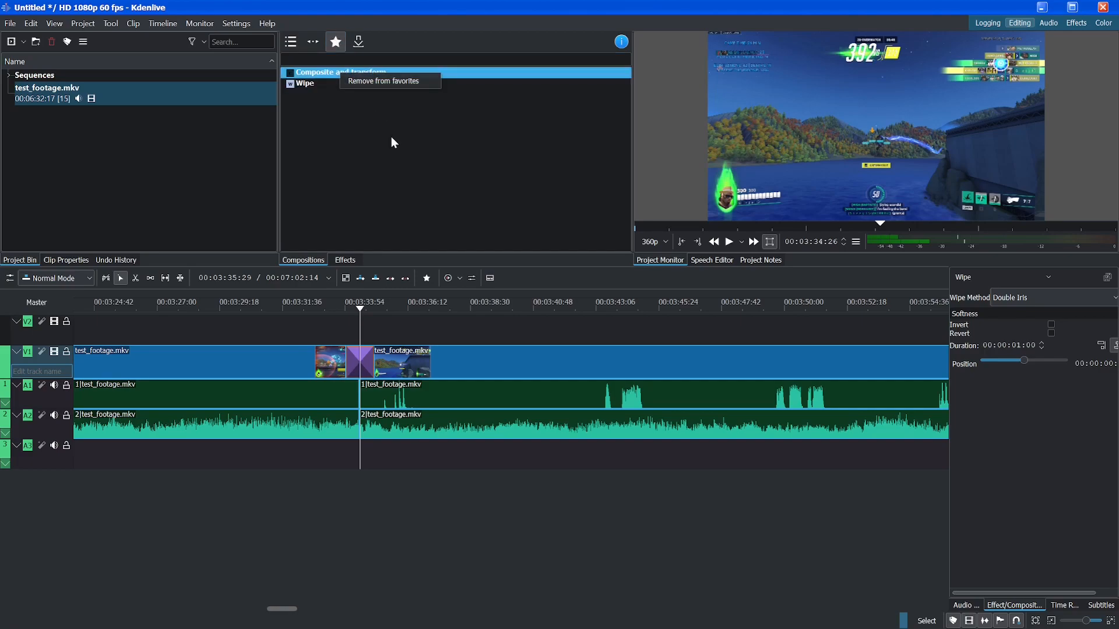
Look through the effects list, expanding categories such as Tools, Templates and TAP Plugins
left_click(352, 262)
scroll(421, 164, "down", 4)
left_click(286, 245)
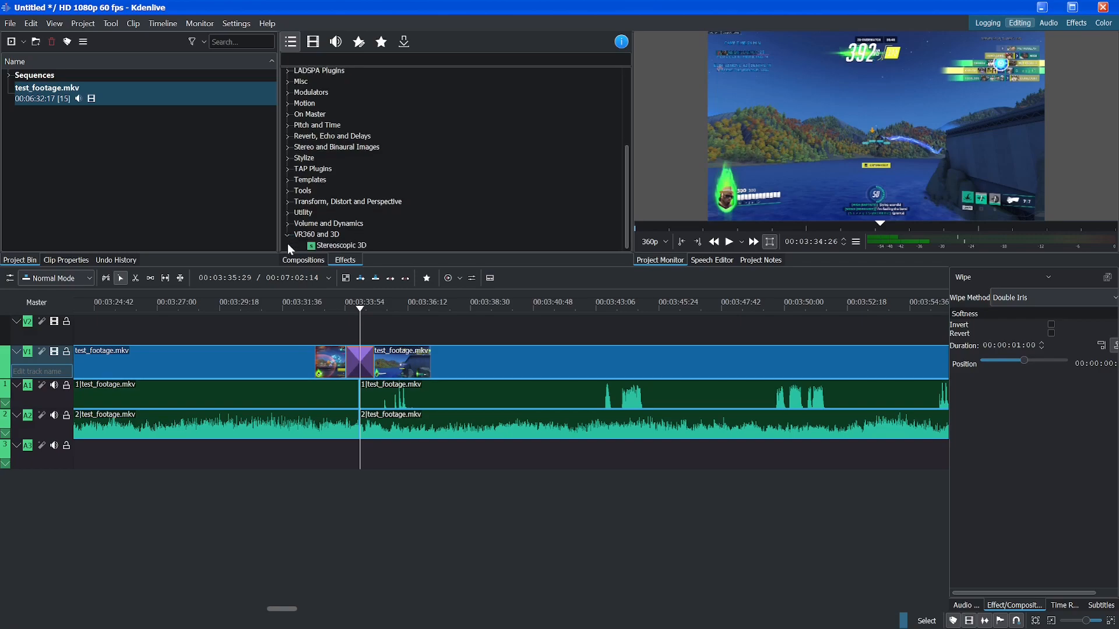
left_click(288, 192)
left_click(288, 180)
left_click(287, 169)
scroll(353, 182, "down", 4)
scroll(445, 190, "down", 4)
scroll(432, 190, "up", 5)
scroll(501, 183, "down", 1)
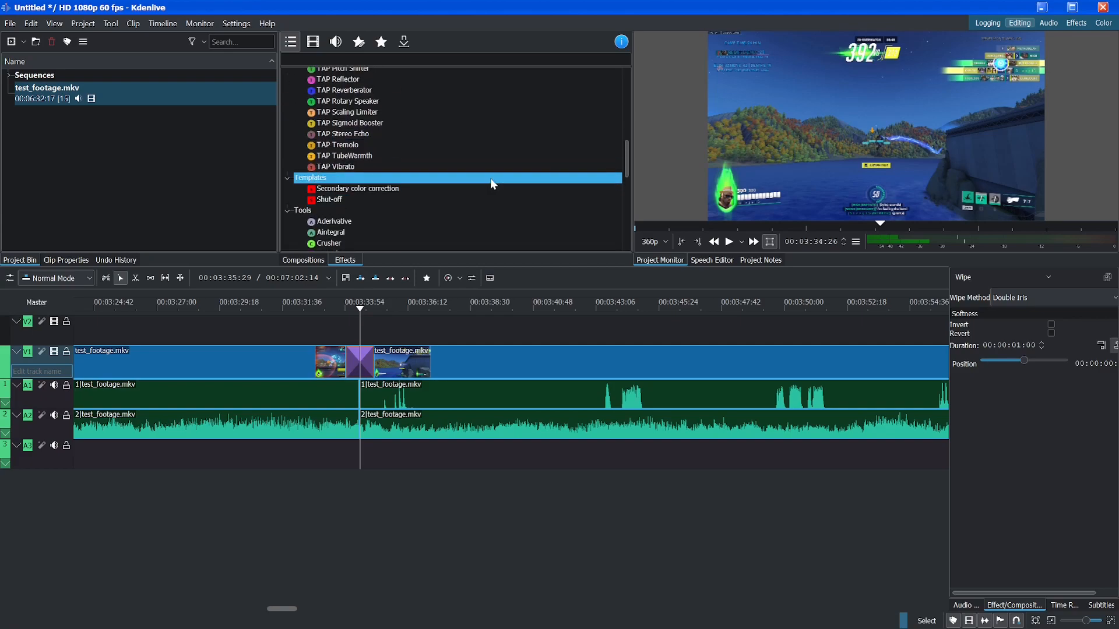
List only the favorite effects and expand the Transform, Distort and Perspective and the Color and Image correction categories
left_click(381, 41)
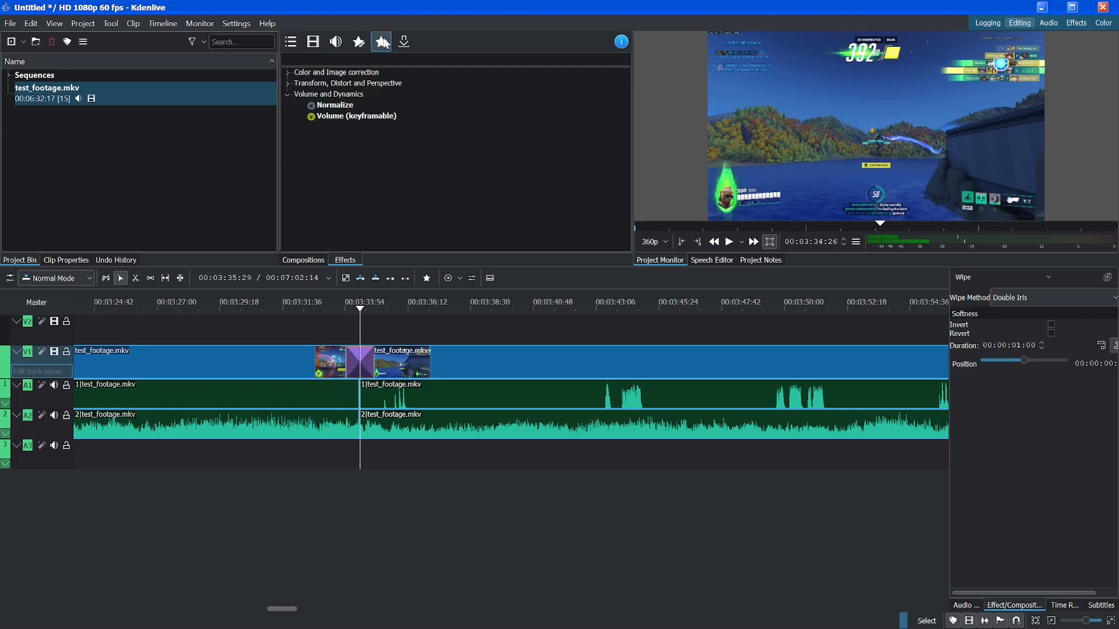
left_click(288, 83)
left_click(287, 72)
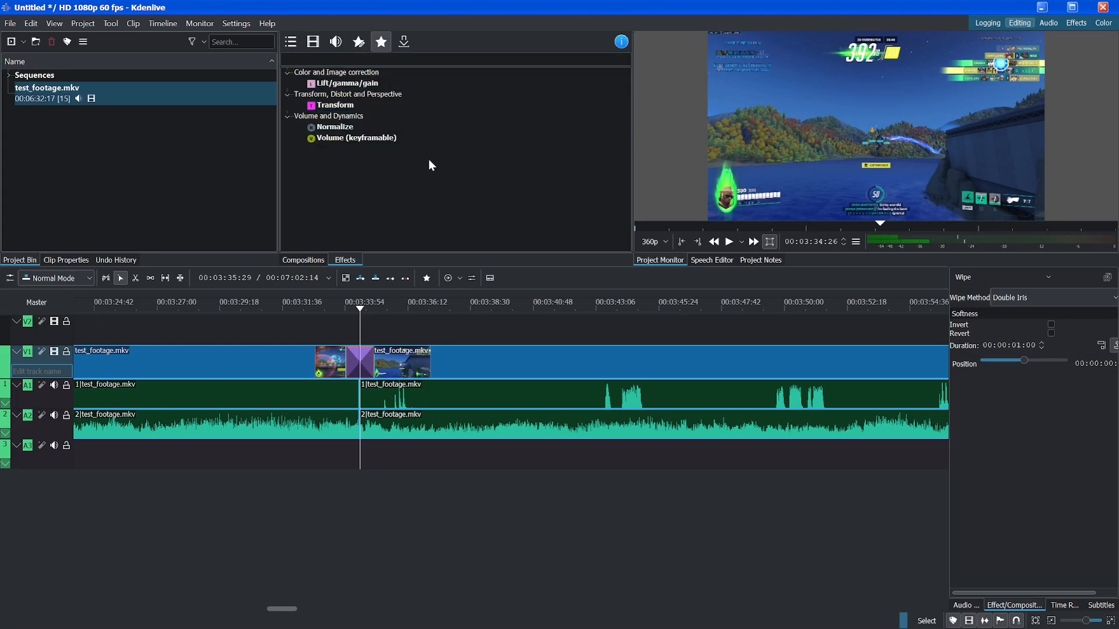
Search all effects for "crop" and add Crop, Scale and Tilt to the favorites
left_click(362, 140)
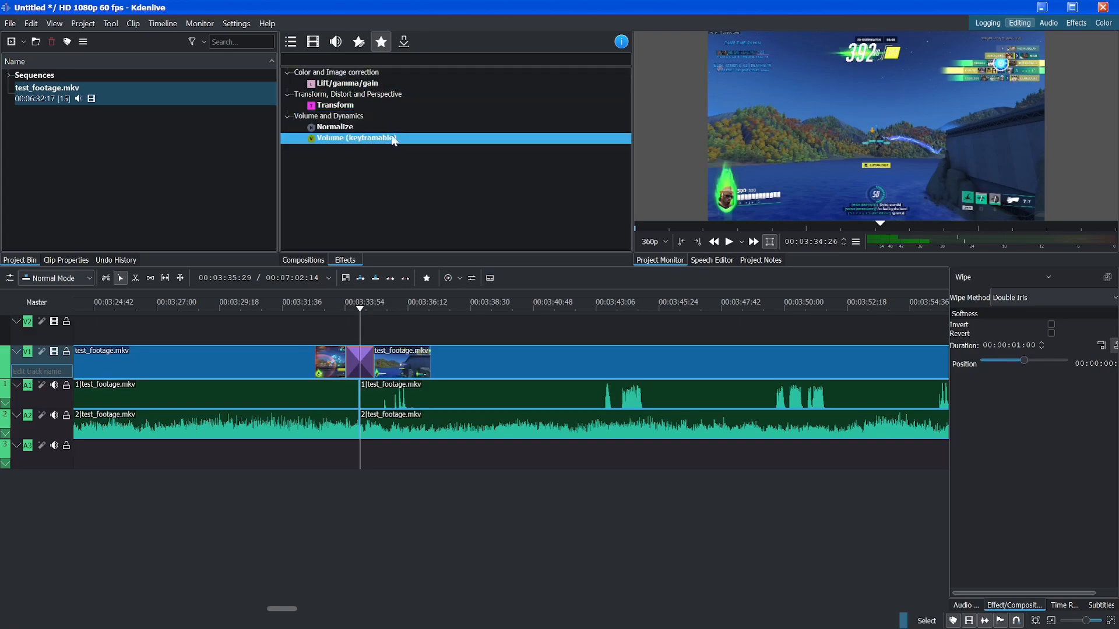
left_click(345, 106)
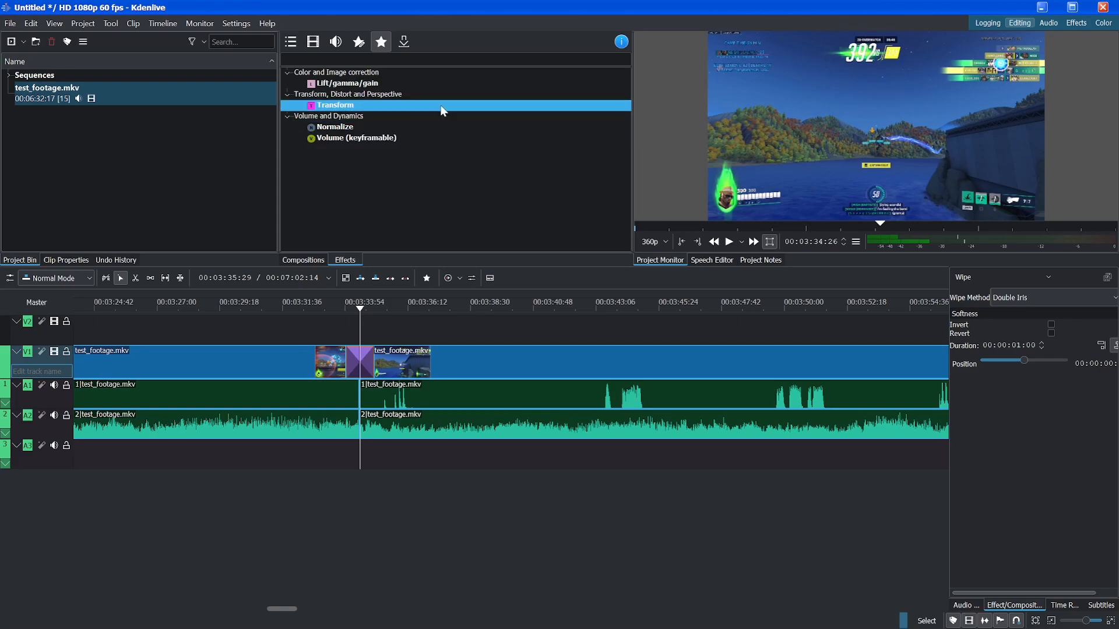
left_click(290, 42)
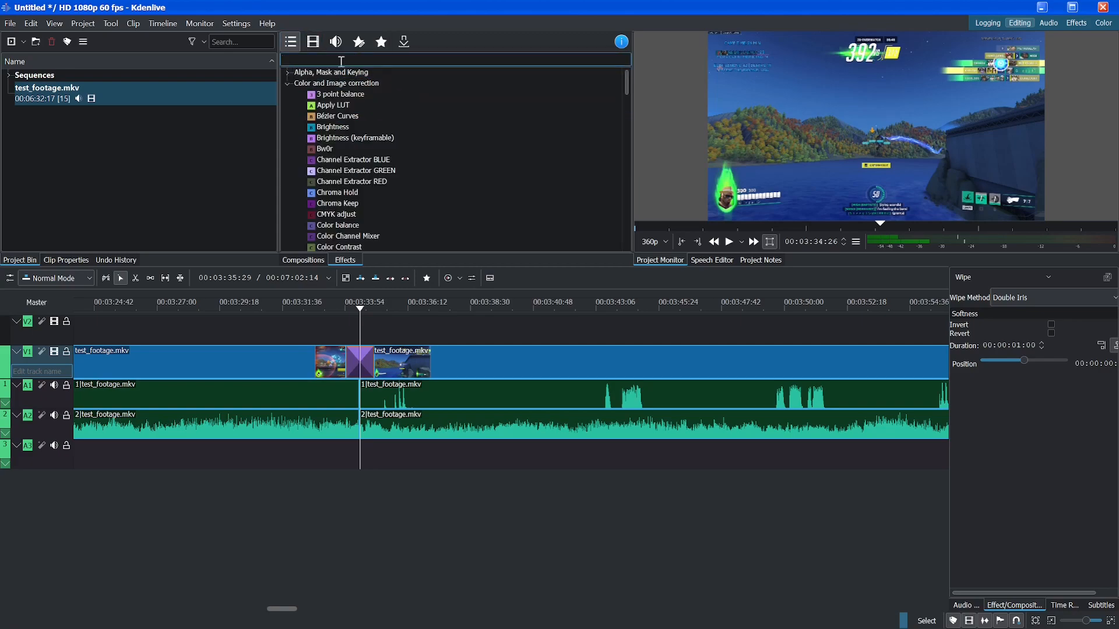
type("crop")
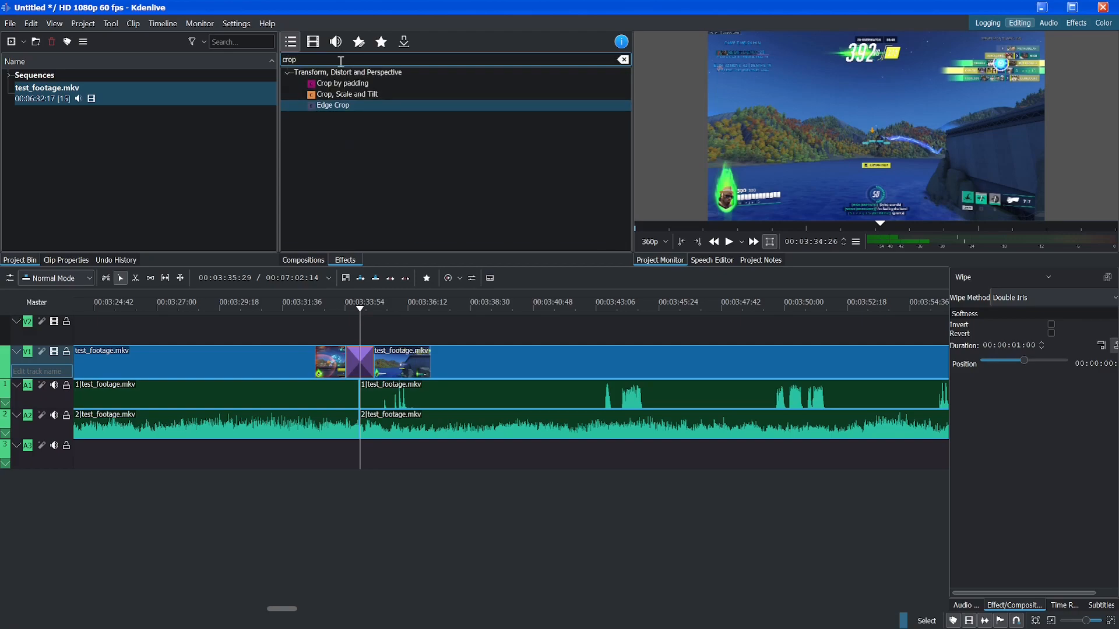
left_click(371, 84)
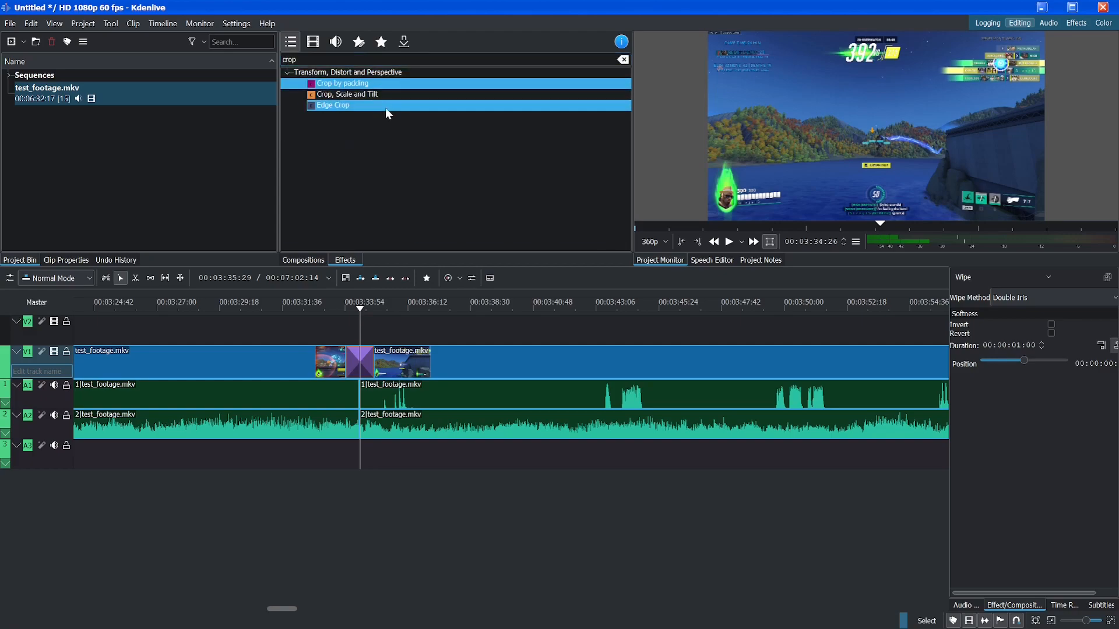
left_click(371, 95)
right_click(350, 98)
left_click(384, 105)
List only the favorite effects without the search text, expanding the Color and Image correction and the Volume and Dynamics categories
left_click(381, 45)
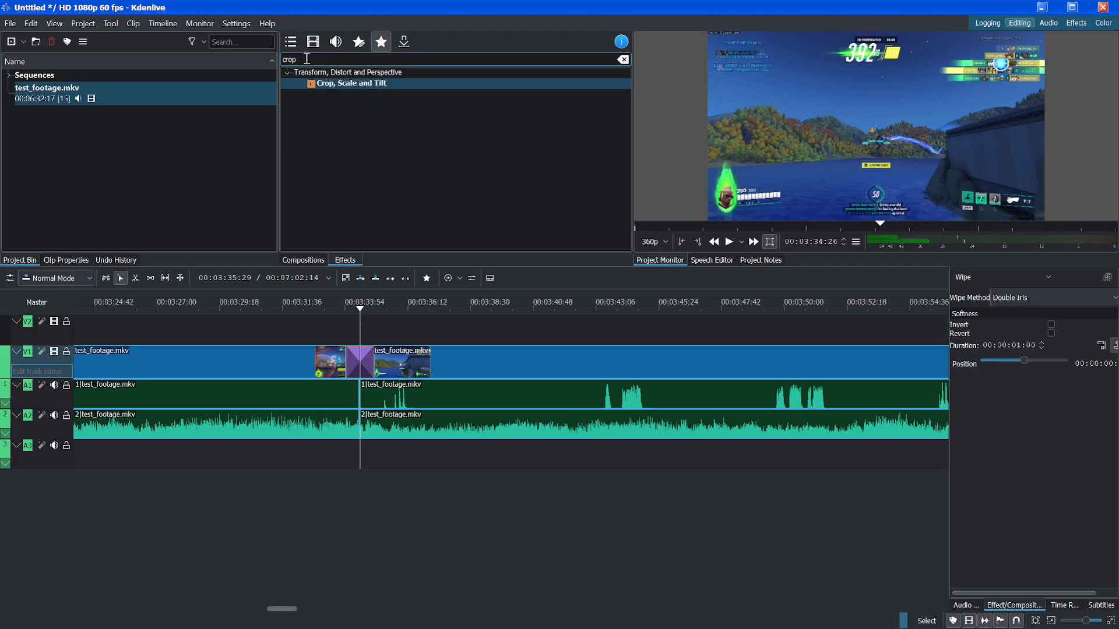
key("BackSpace")
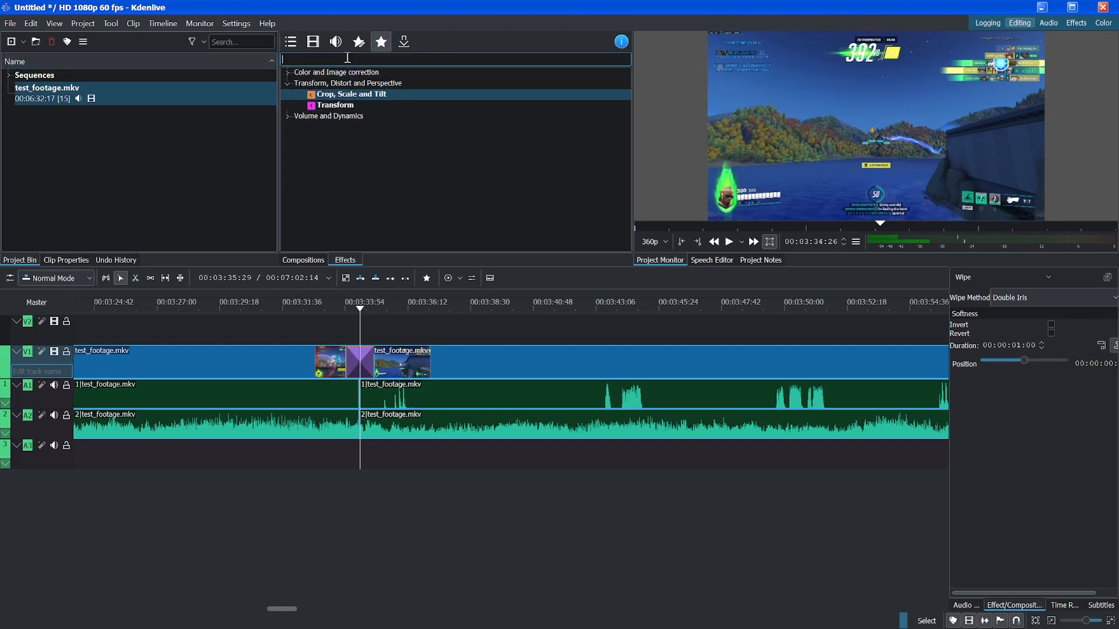
left_click(290, 71)
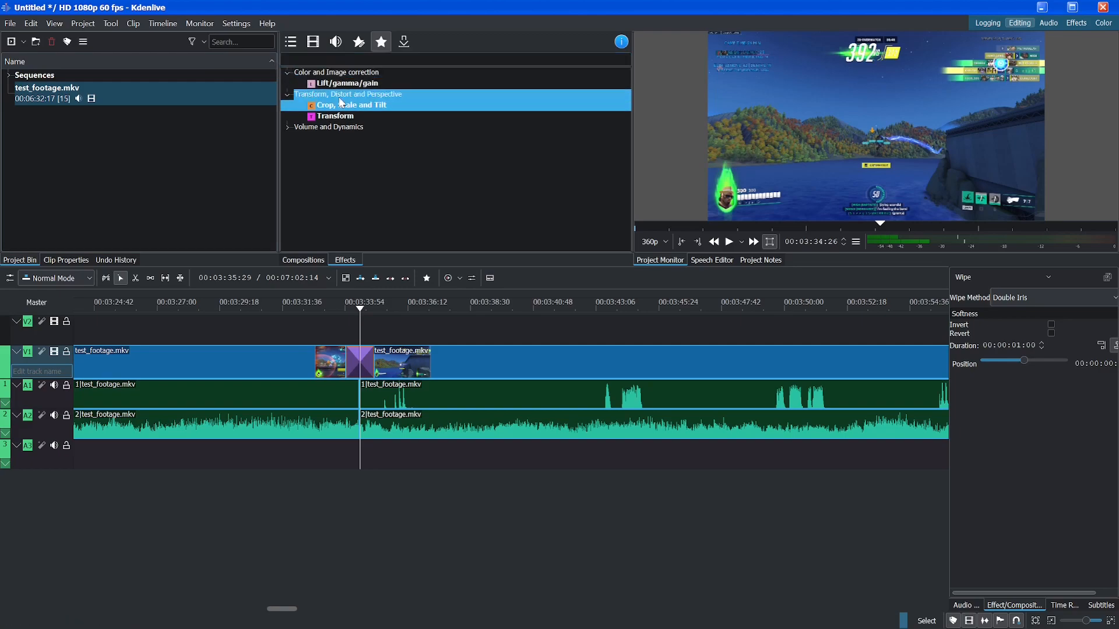
left_click(288, 127)
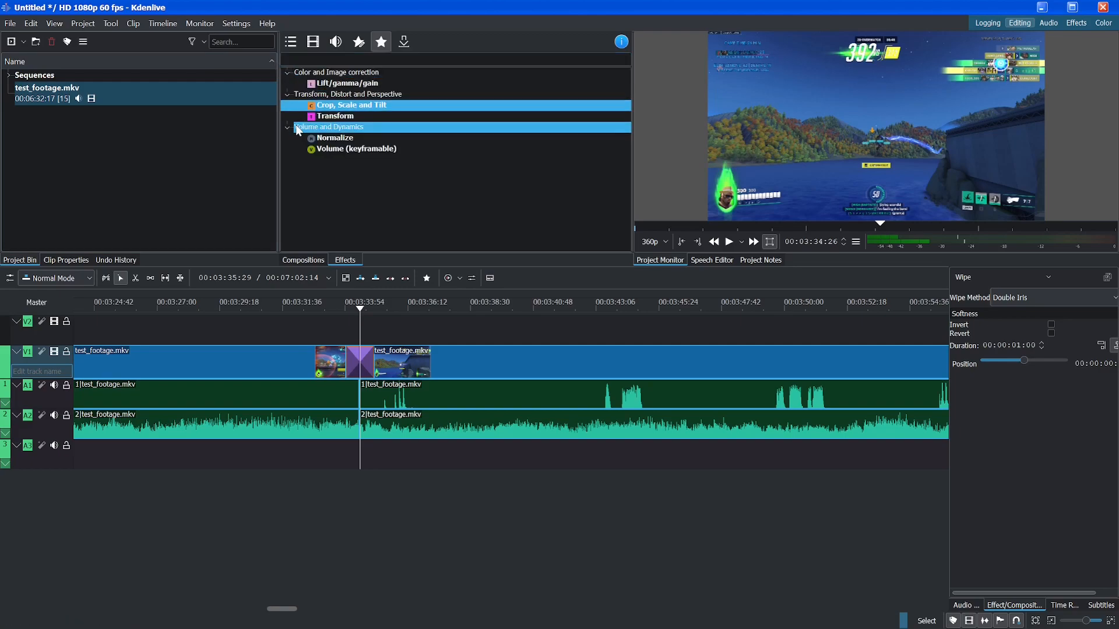
Look through the downloadable Kdenlive effect templates and close the download window
left_click(403, 41)
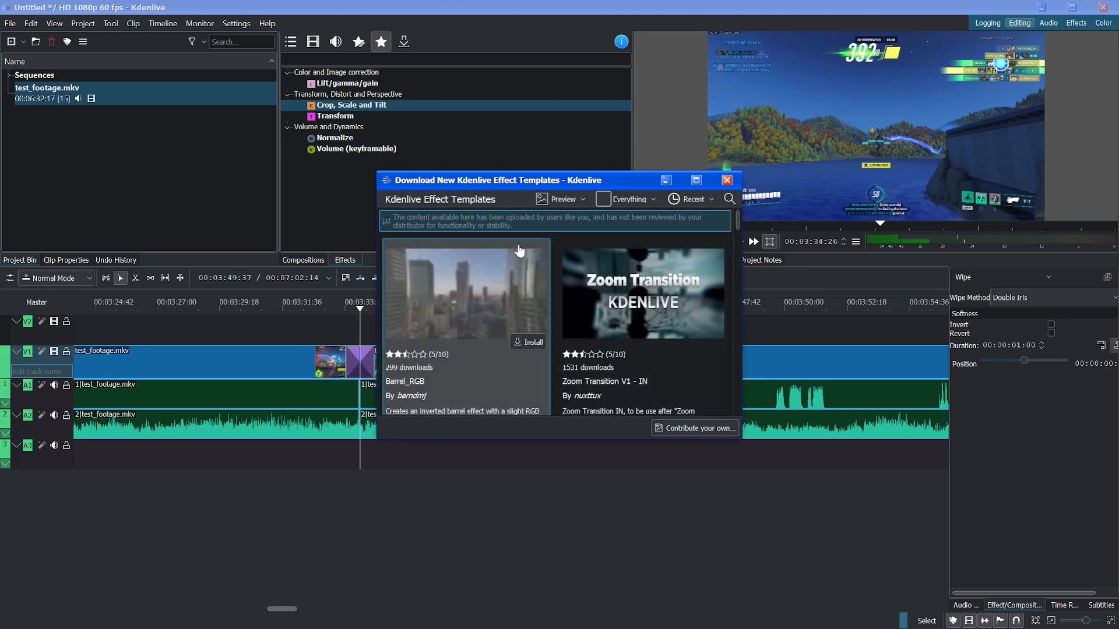
mouse_move(732, 230)
left_mouse_down()
mouse_move(720, 349)
mouse_move(722, 227)
left_mouse_up()
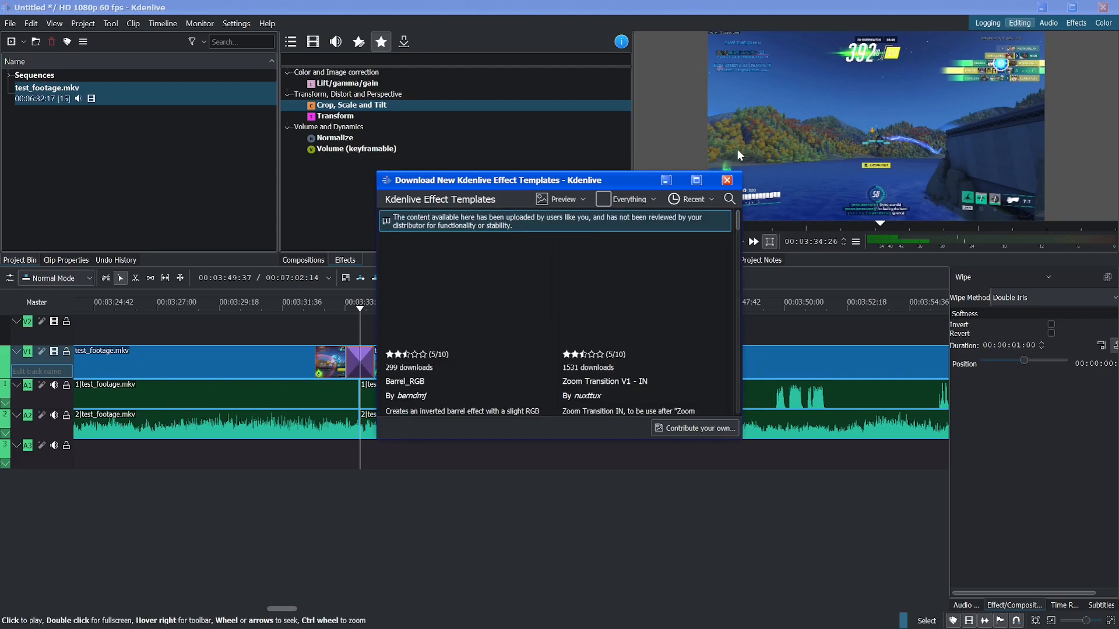
left_click(727, 180)
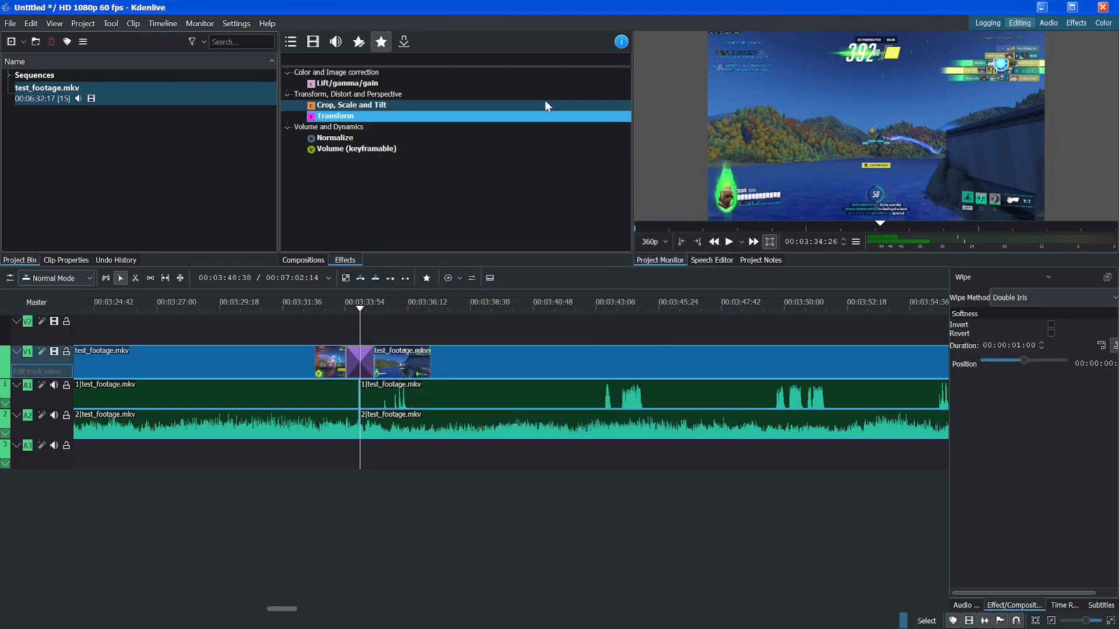
left_click(387, 119)
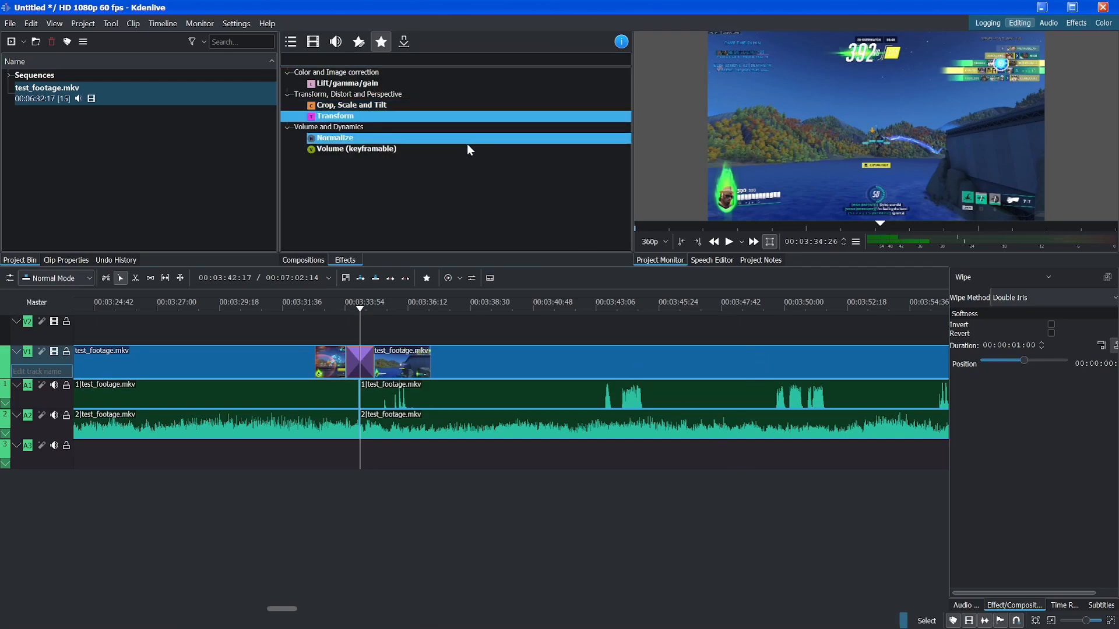
left_click(303, 260)
scroll(574, 349, "down", 2)
left_click(344, 260)
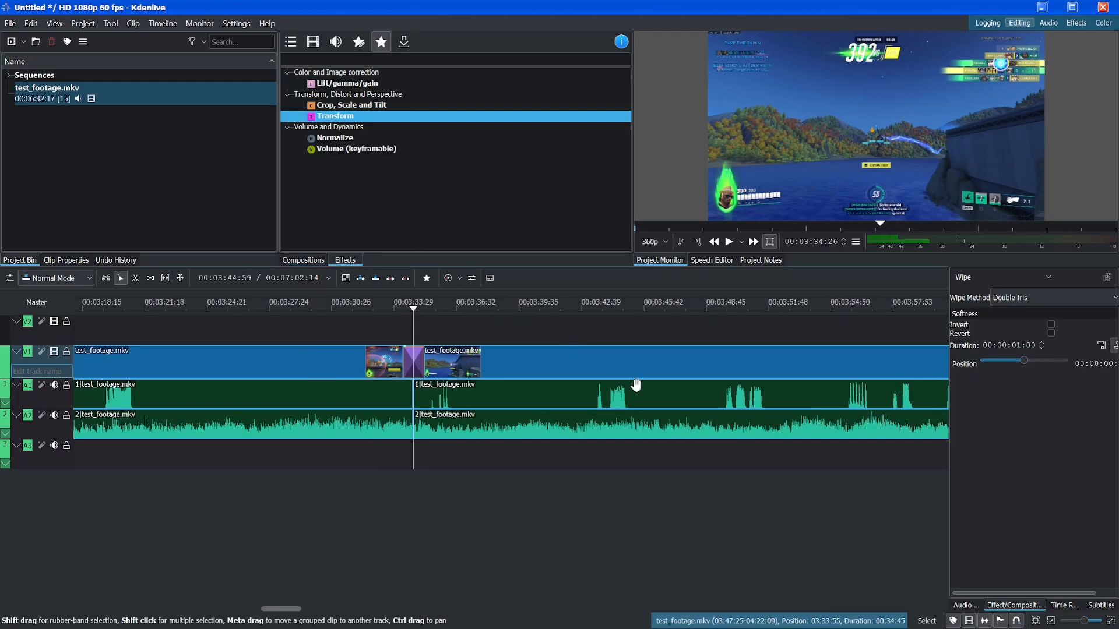
Move the clip after the transition to start at about 00:03:42:10, leaving a gap, and place the playhead at the preceding clip's end
scroll(658, 389, "down", 2)
left_click_drag(665, 358, 703, 378)
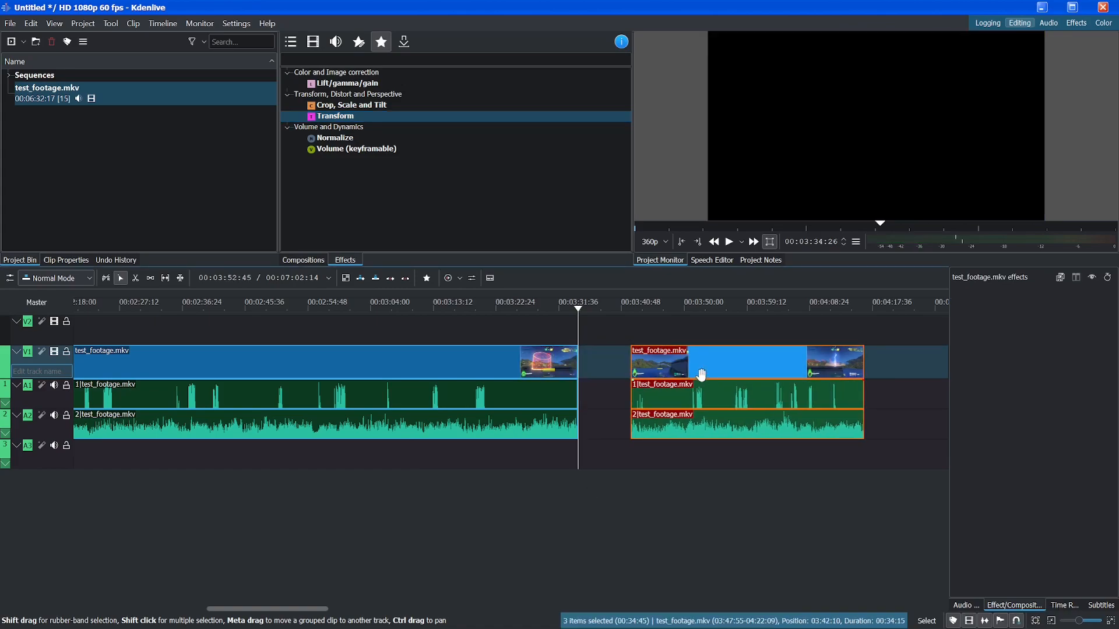
scroll(359, 380, "up", 5)
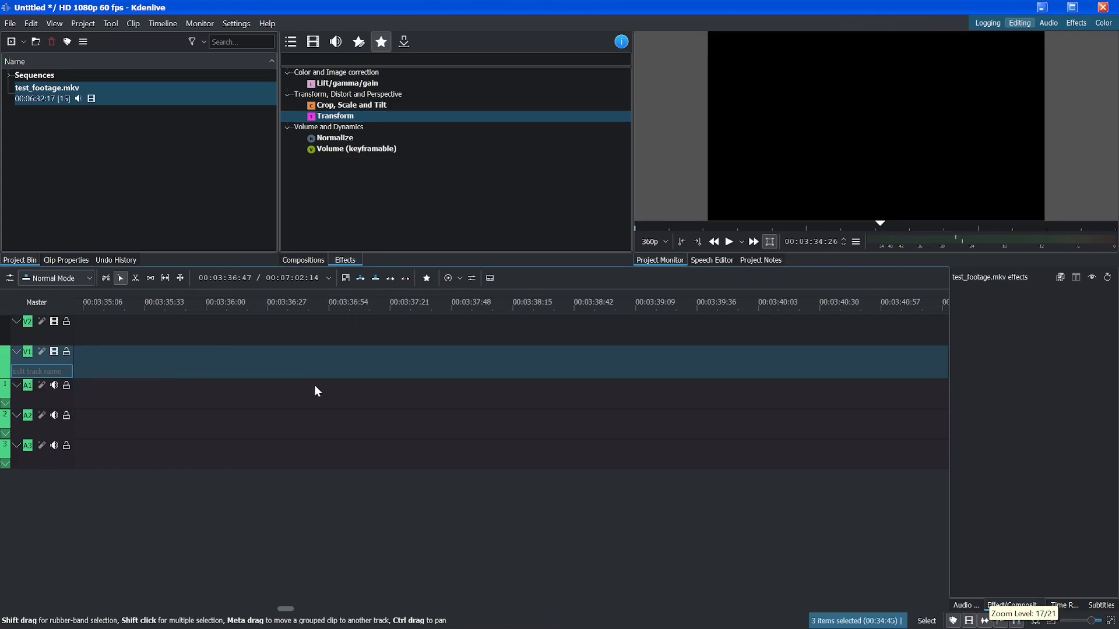
scroll(350, 556, "up", 3)
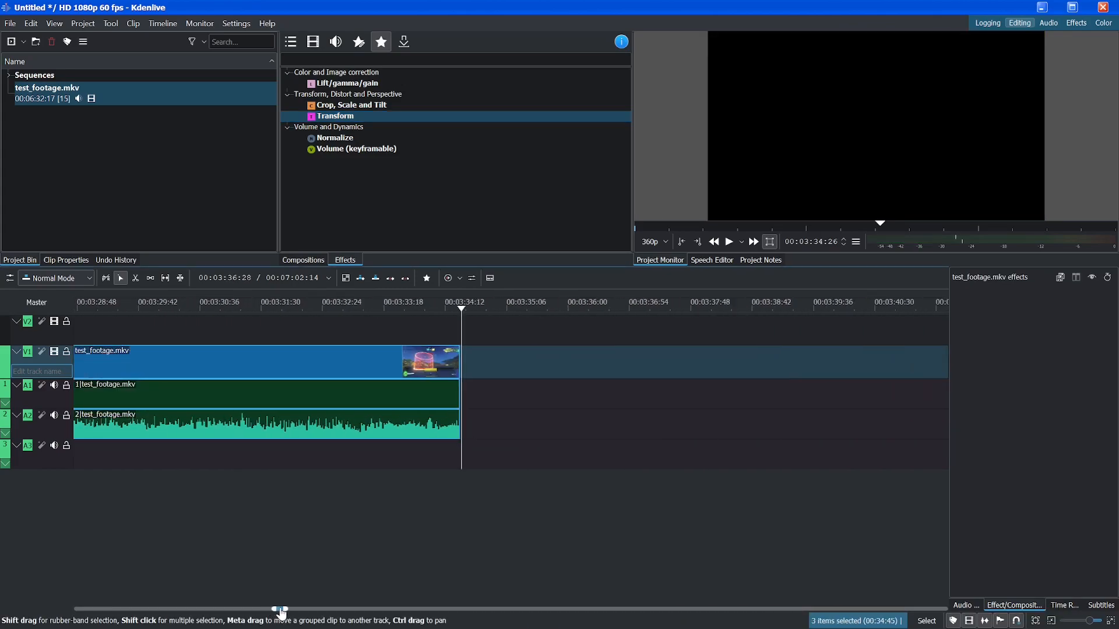
scroll(414, 499, "up", 3)
left_click(779, 386)
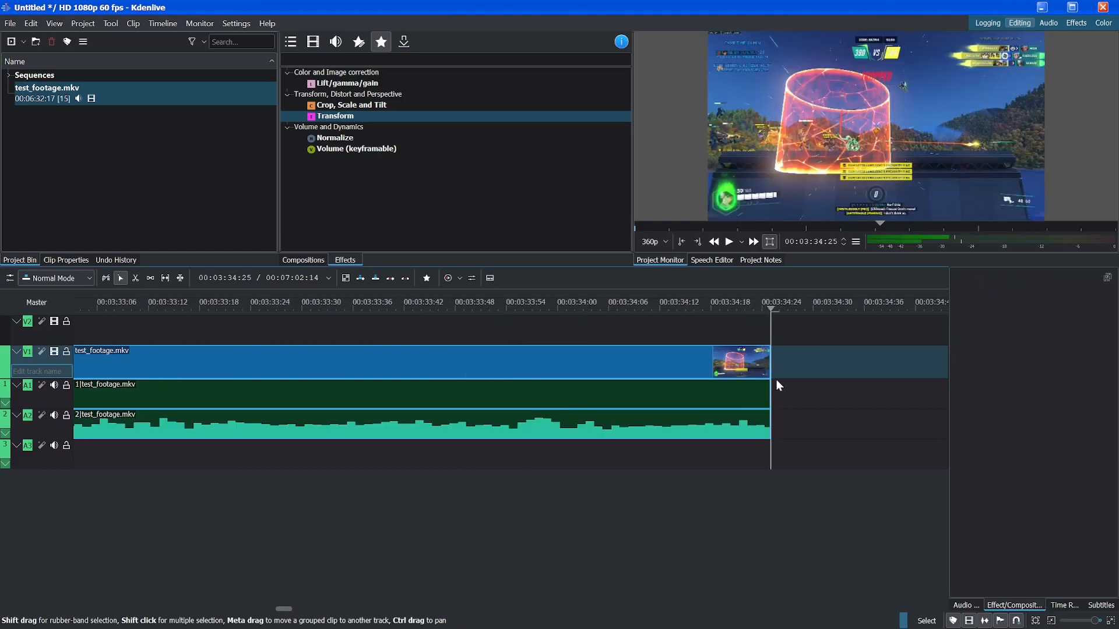
Apply Volume (keyframable) to the moved clip's audio on track A2 and lower its gain to -18 dB
scroll(359, 565, "down", 7)
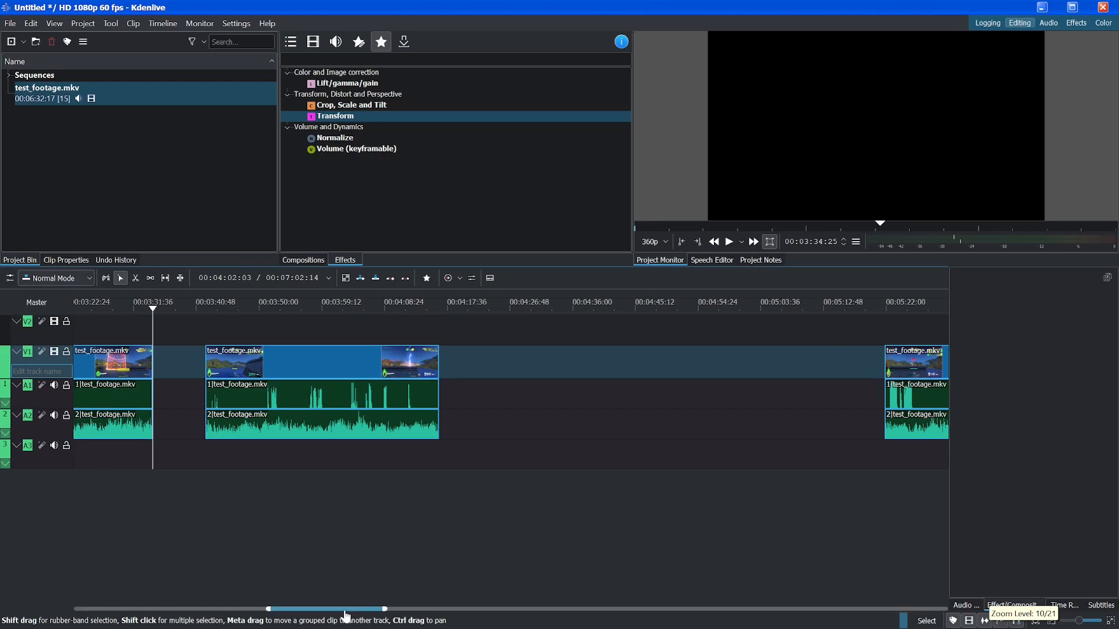
scroll(345, 597, "up", 3)
left_click_drag(317, 613, 307, 613)
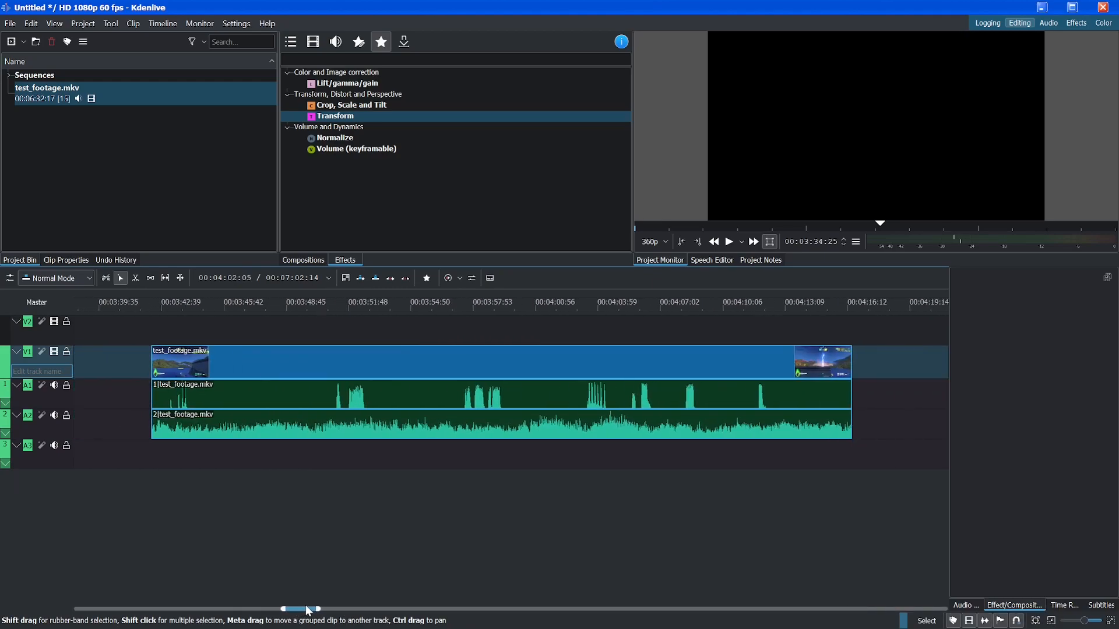
left_click(361, 150)
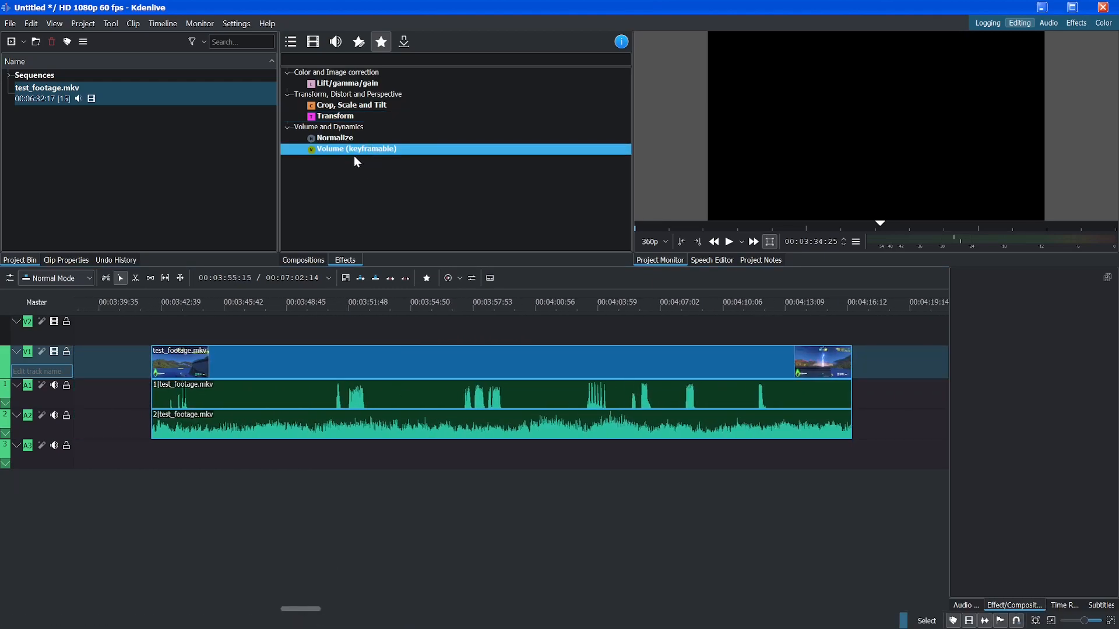
left_click_drag(272, 398, 249, 429)
left_click_drag(362, 150, 396, 177)
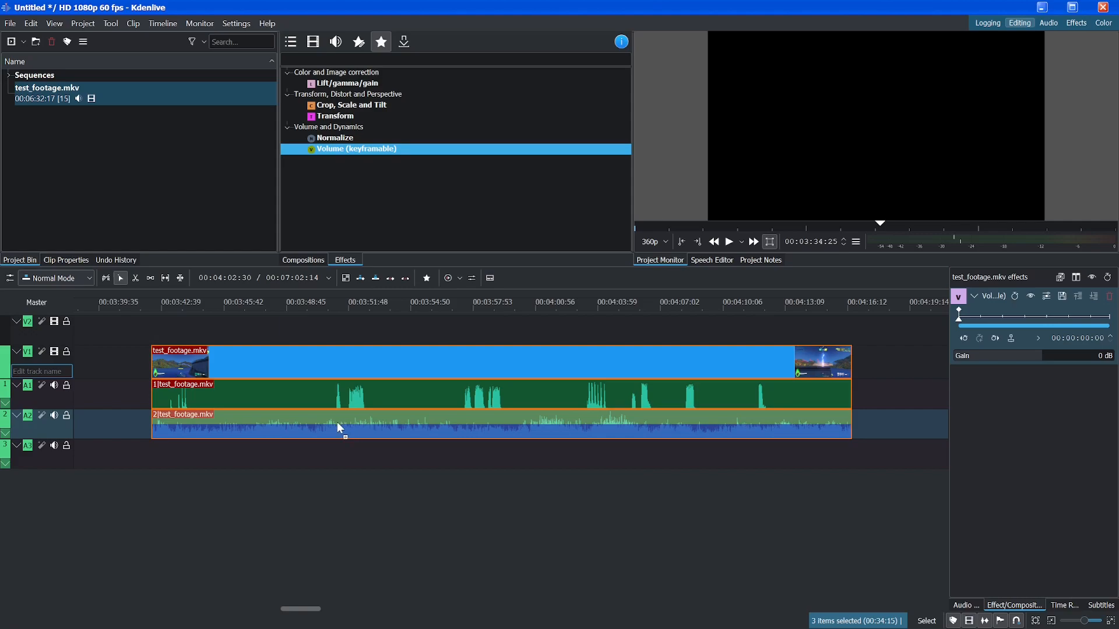
left_click_drag(343, 423, 392, 138)
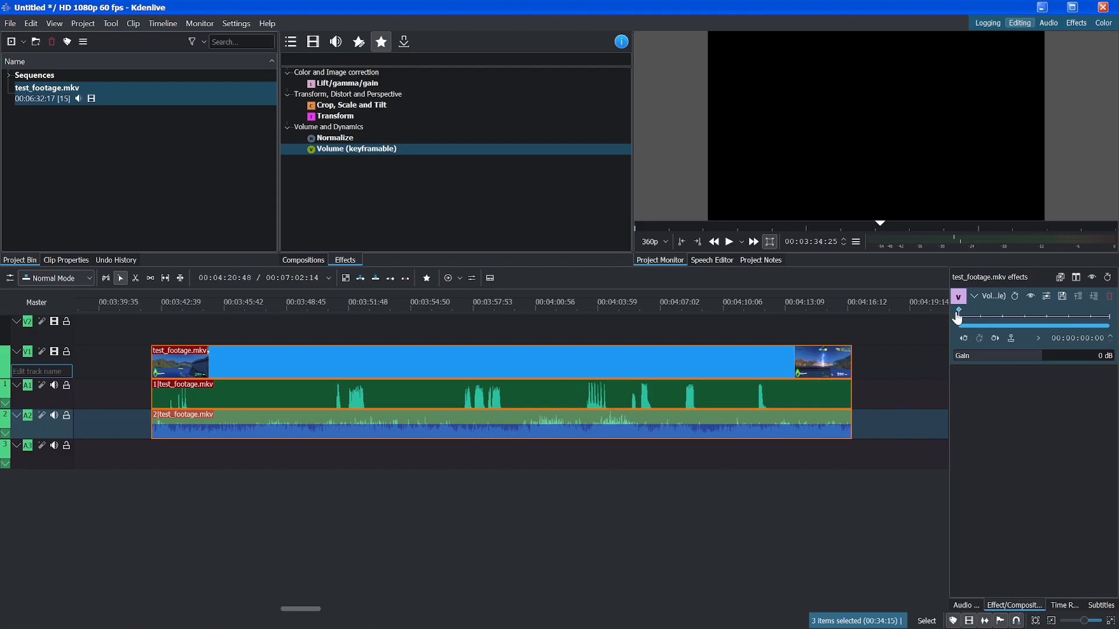
left_click_drag(1052, 357, 1027, 366)
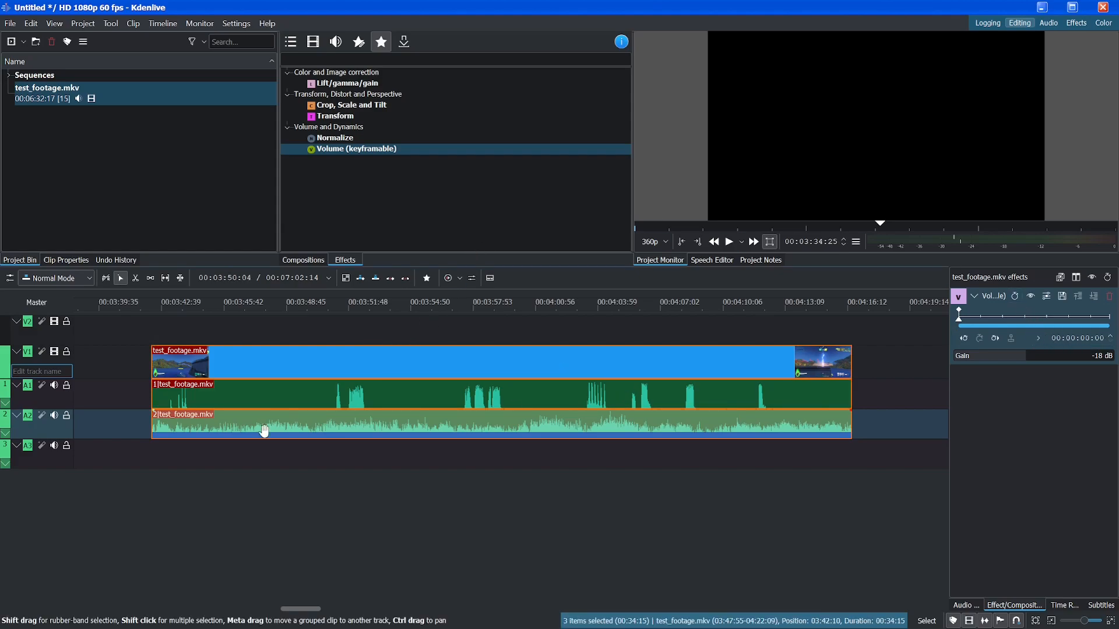
Add volume keyframes at 00:00:11:18 and 00:00:21:02 on the A2 audio, raising the gain at the second one to about 14 dB
left_click_drag(993, 321, 1008, 320)
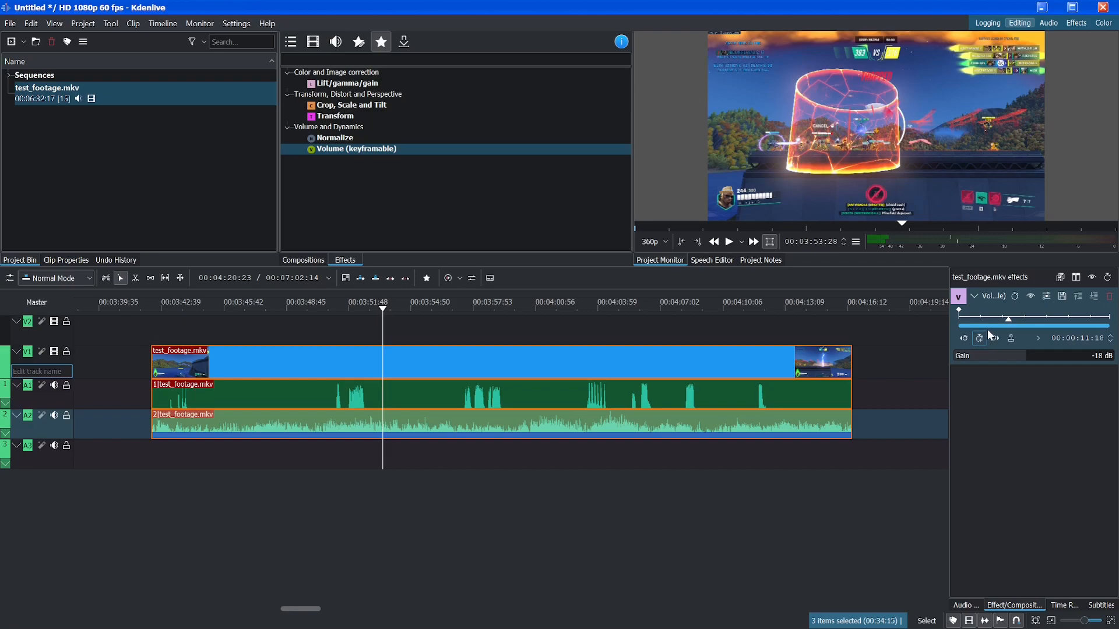
left_click_drag(1026, 362, 1057, 364)
left_click(1053, 319)
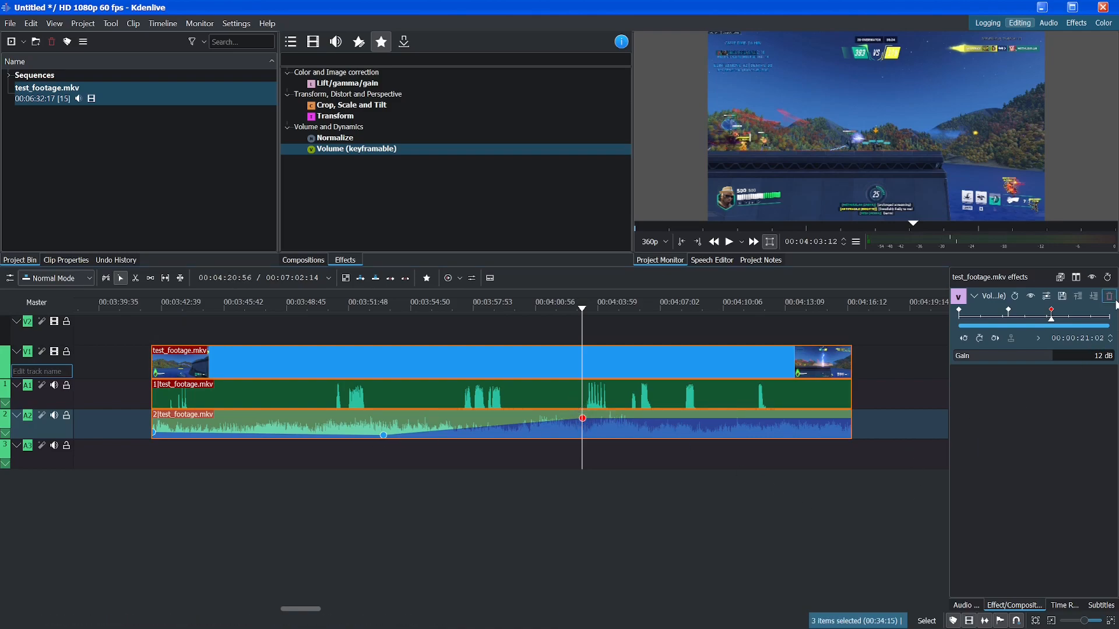
mouse_move(583, 419)
left_mouse_down()
mouse_move(582, 433)
mouse_move(582, 424)
left_mouse_up()
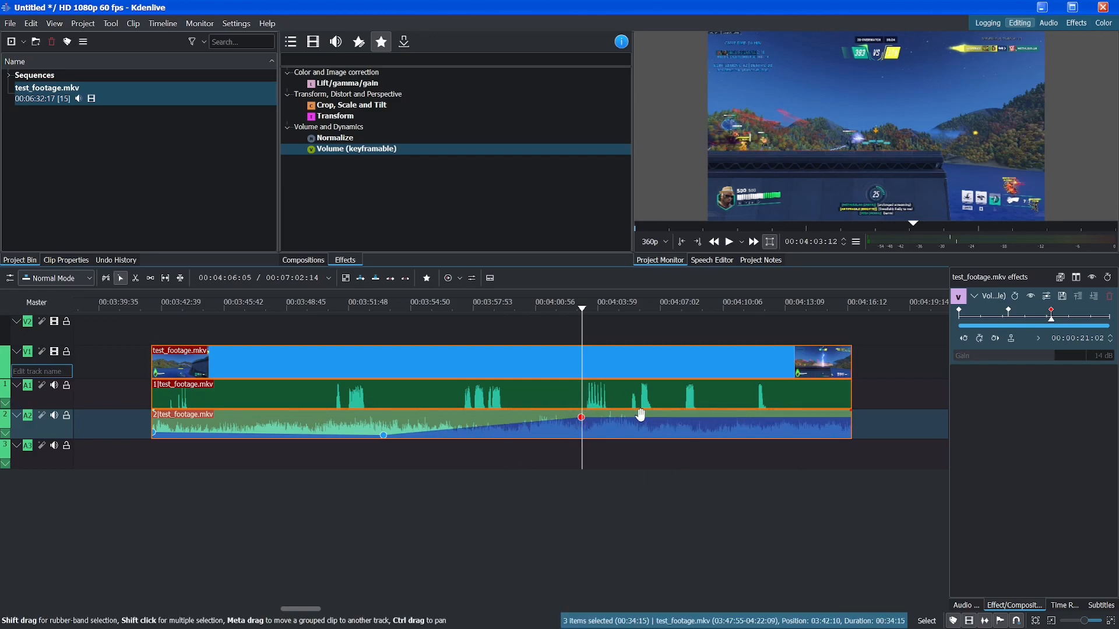
Shift the grouped clip to start at about 00:03:41:56 and apply Volume (keyframable) to its audio on track A1
left_click(455, 392)
left_click_drag(476, 399, 432, 396)
left_click_drag(400, 152, 463, 391)
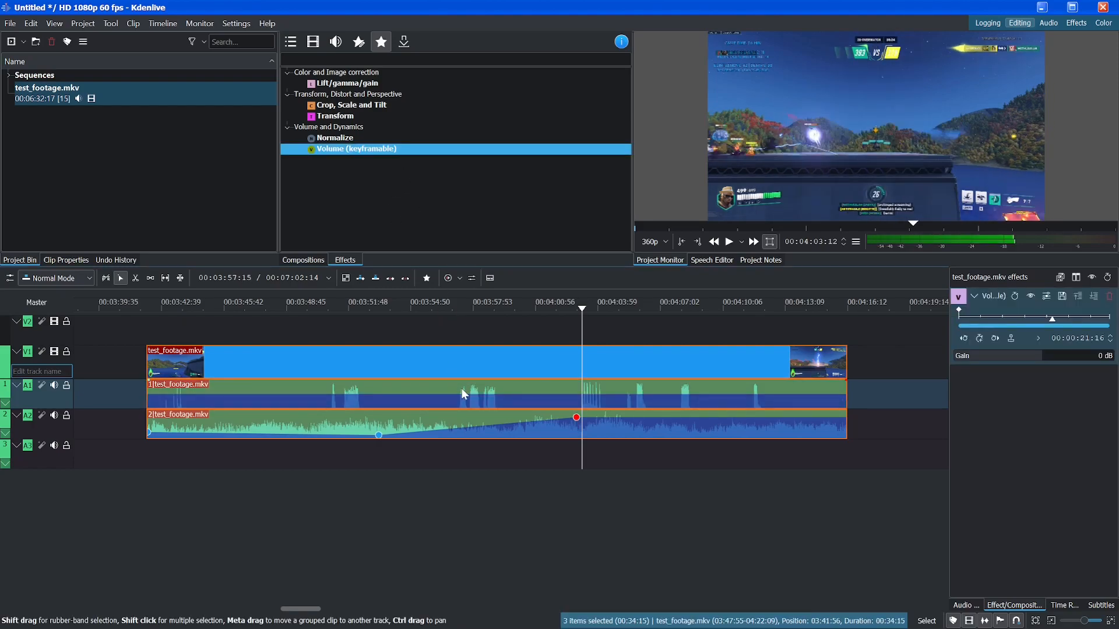
Add volume keyframes at 00:00:21:16 and 00:00:28:23 on the A1 audio clip
left_click(980, 338)
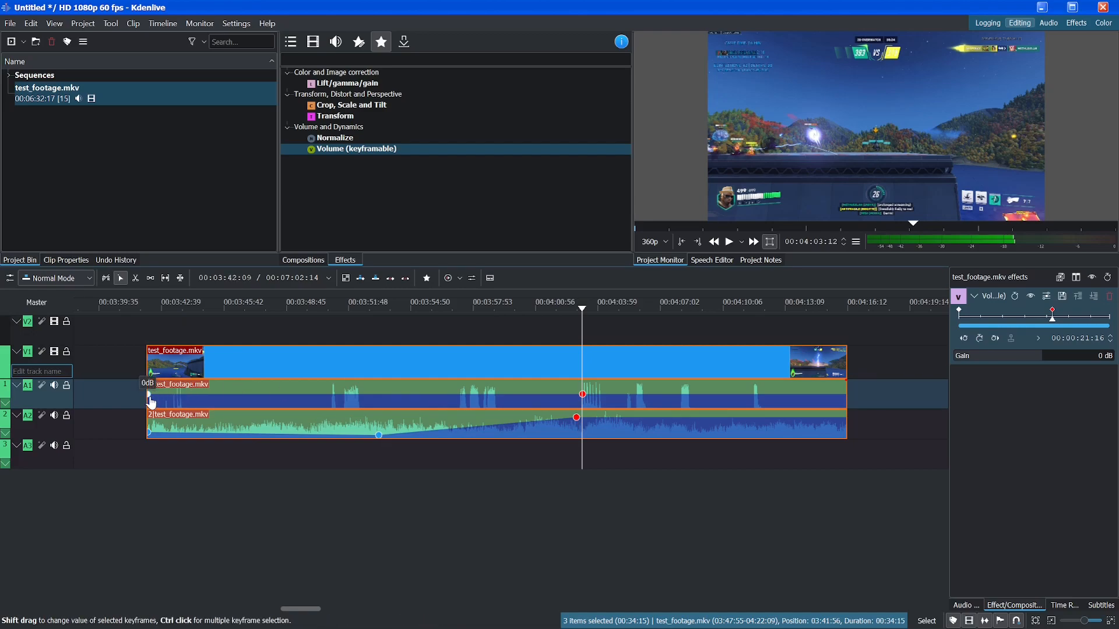
left_click_drag(1057, 319, 997, 320)
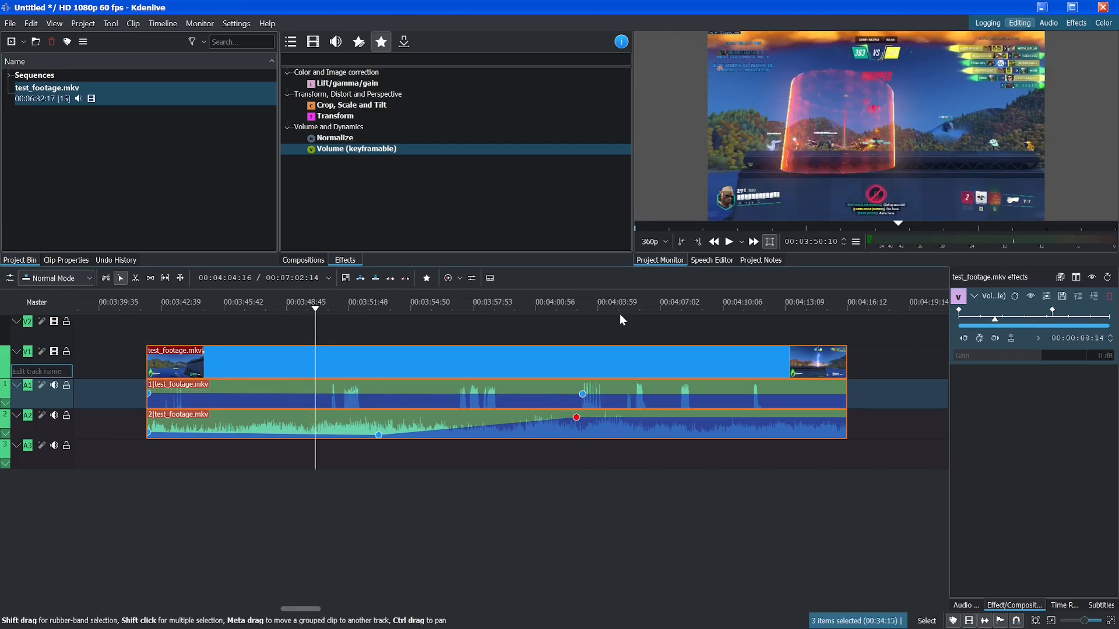
left_click(702, 309)
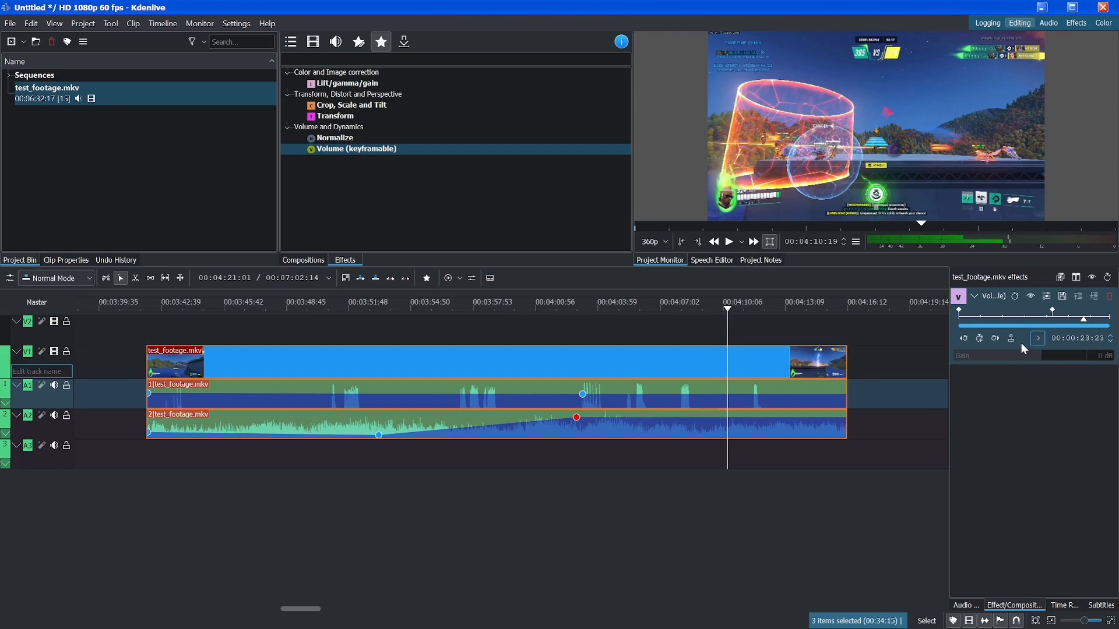
left_click(979, 337)
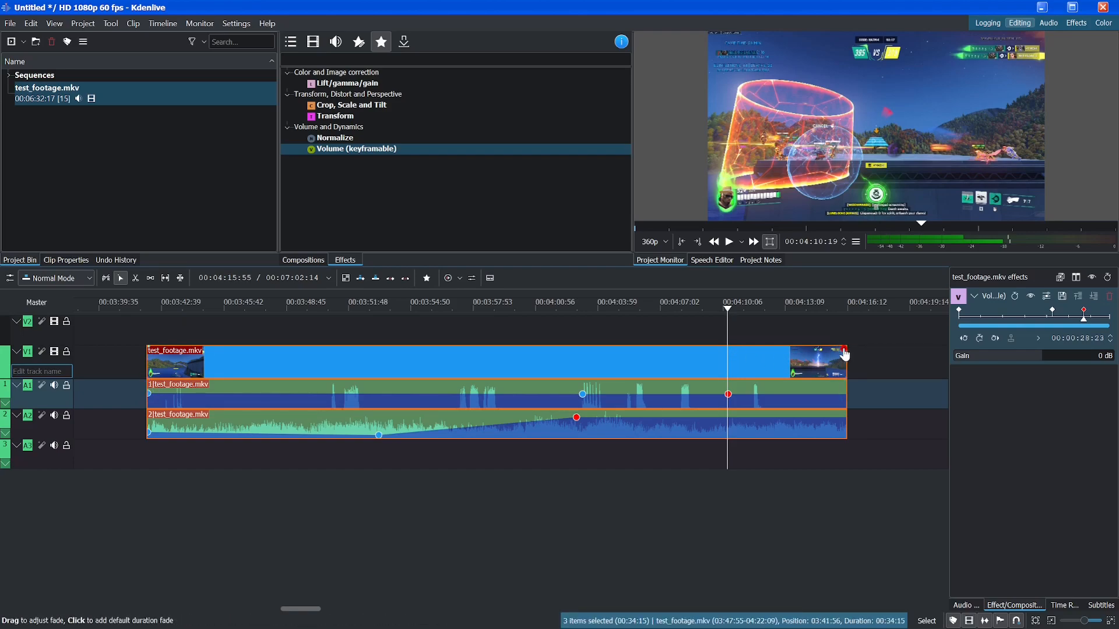
Add a short fade-out to the end of the video clip on track V1 and play back its ending
left_click_drag(843, 352, 817, 355)
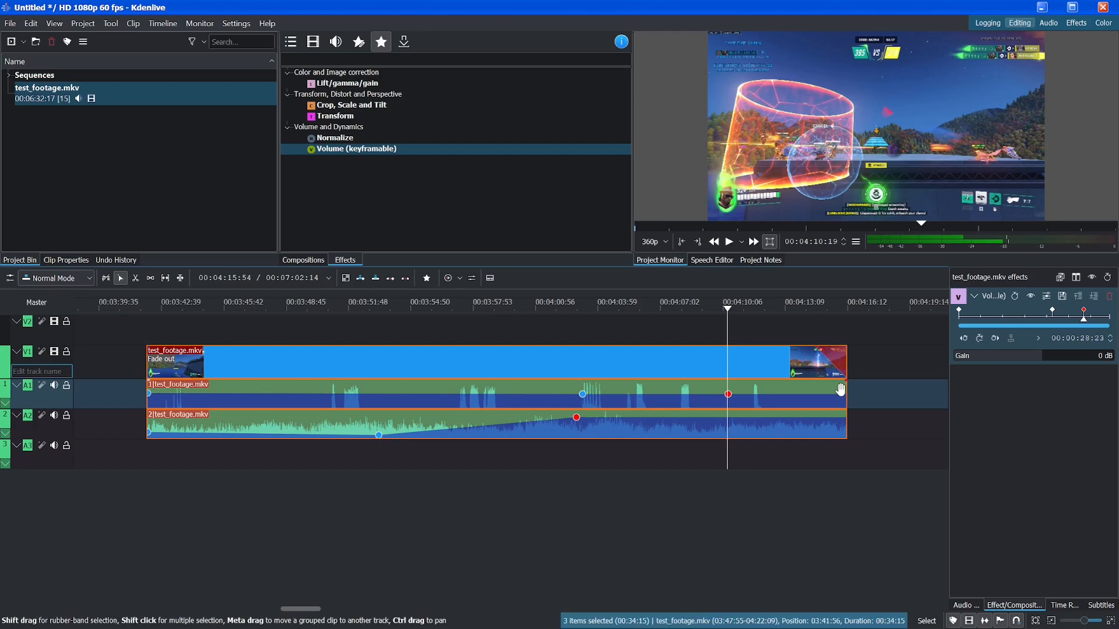
left_click(818, 321)
key("space")
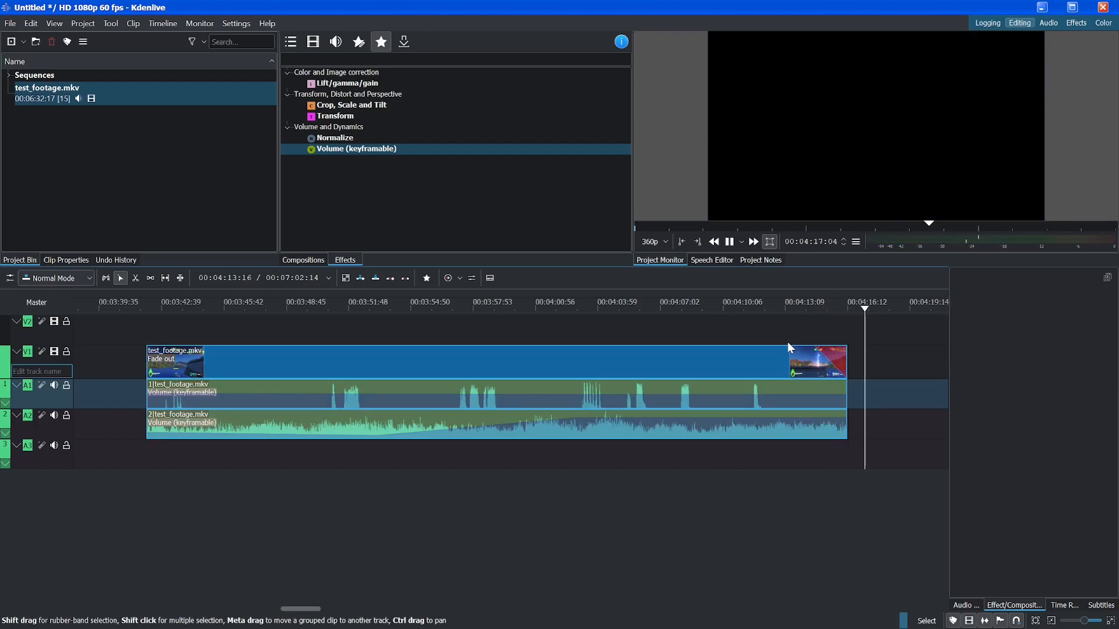
Return the playhead to just before the faded clip's start and stop playback
left_click(141, 331)
left_click(138, 336)
key("space")
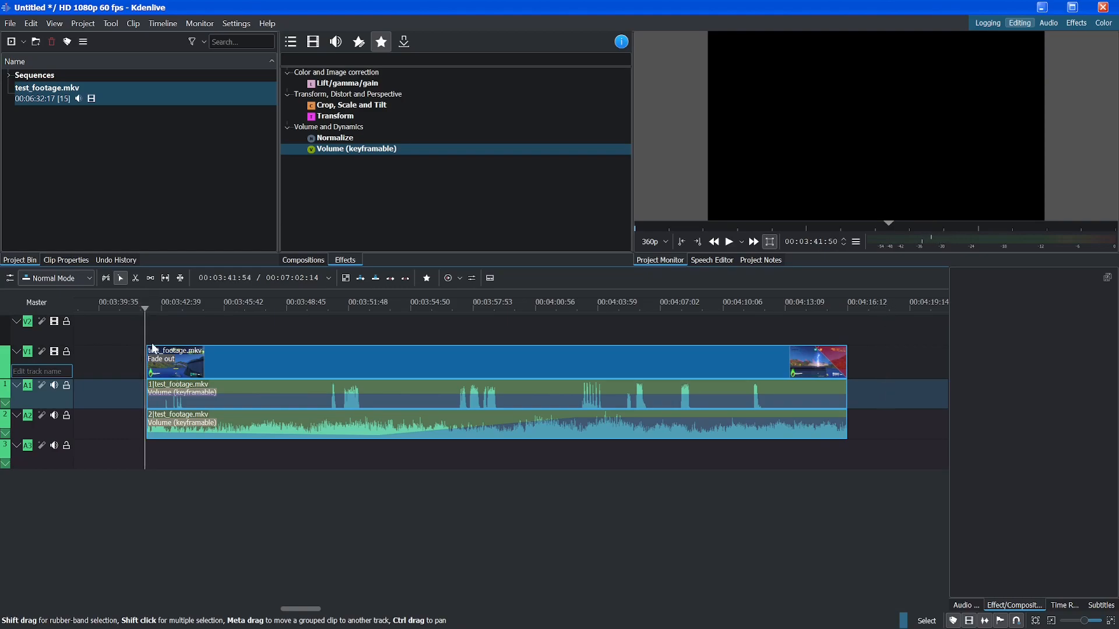
Add a fade-in to the start of the video clip on track V1 and play back its opening
left_click(150, 356)
key("space")
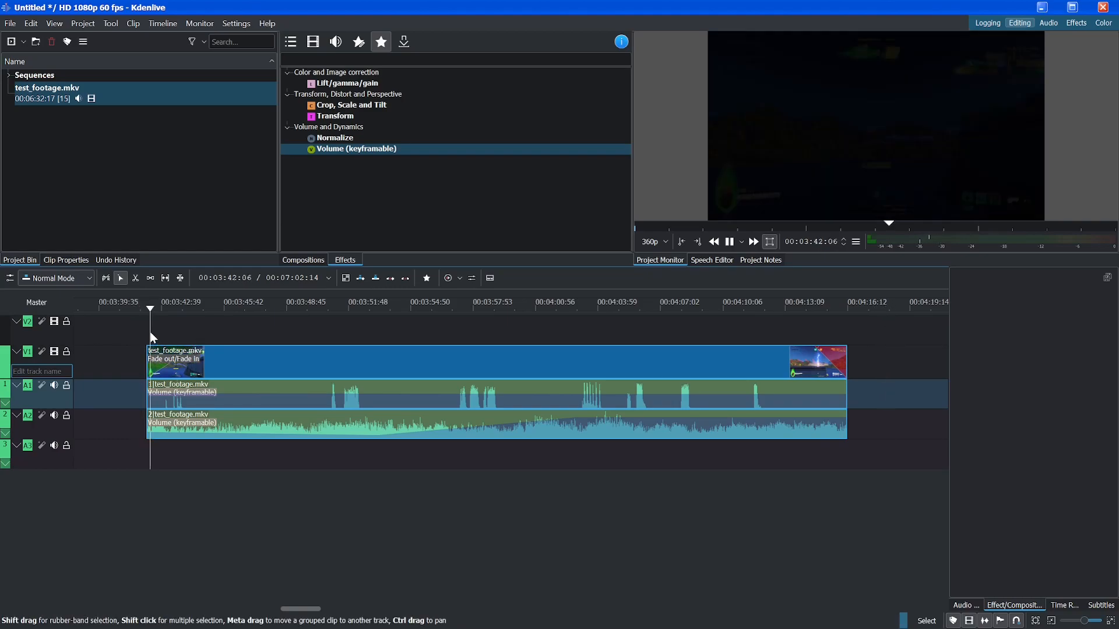
key("space")
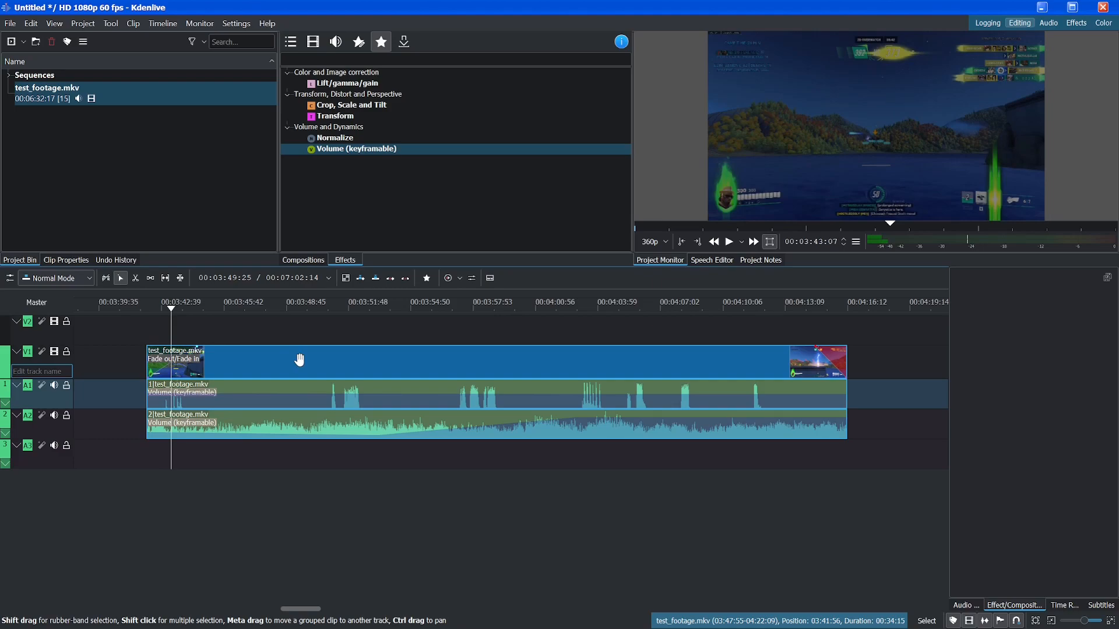
Apply the Transform effect to the V1 video clip, positioned at its first keyframe, and remove the clip's fade-in and fade-out effects
left_click(252, 358)
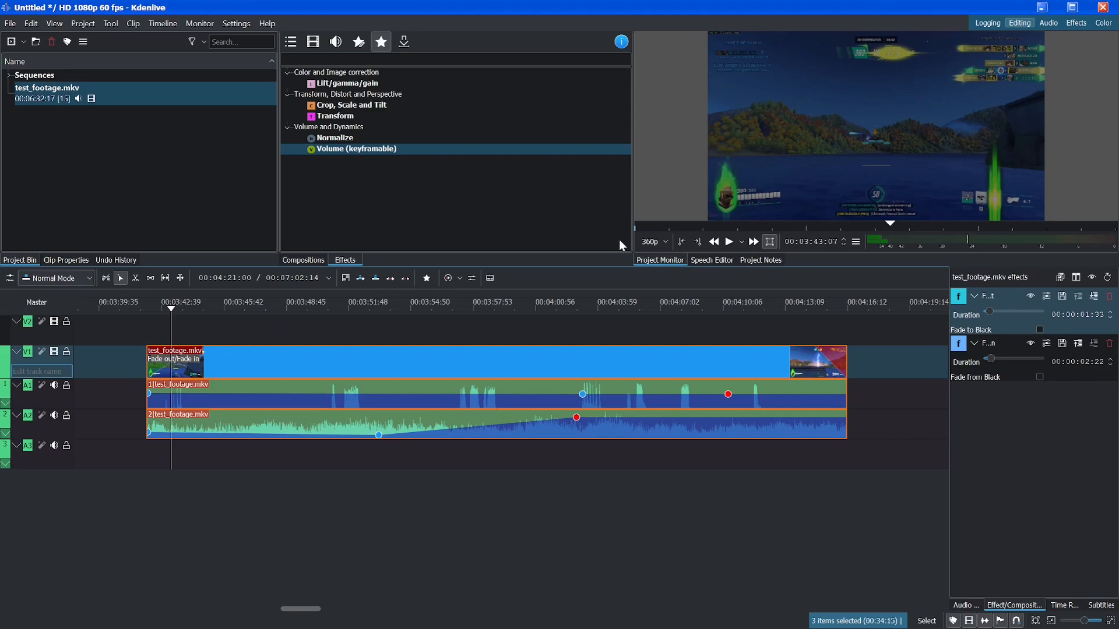
left_click_drag(373, 119, 372, 354)
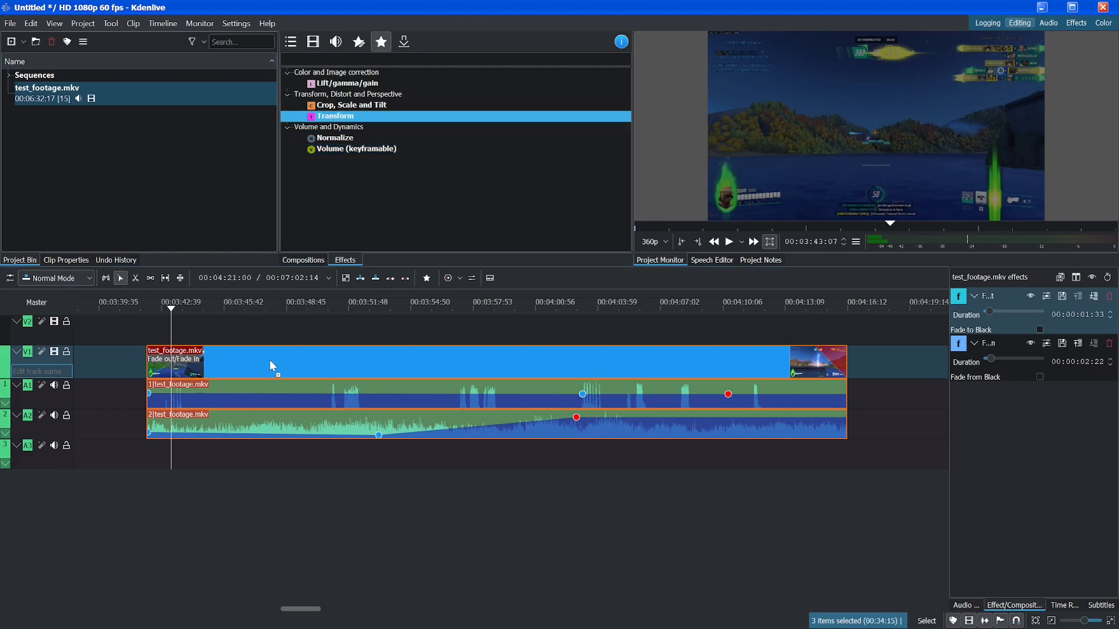
left_click_drag(270, 363, 268, 360)
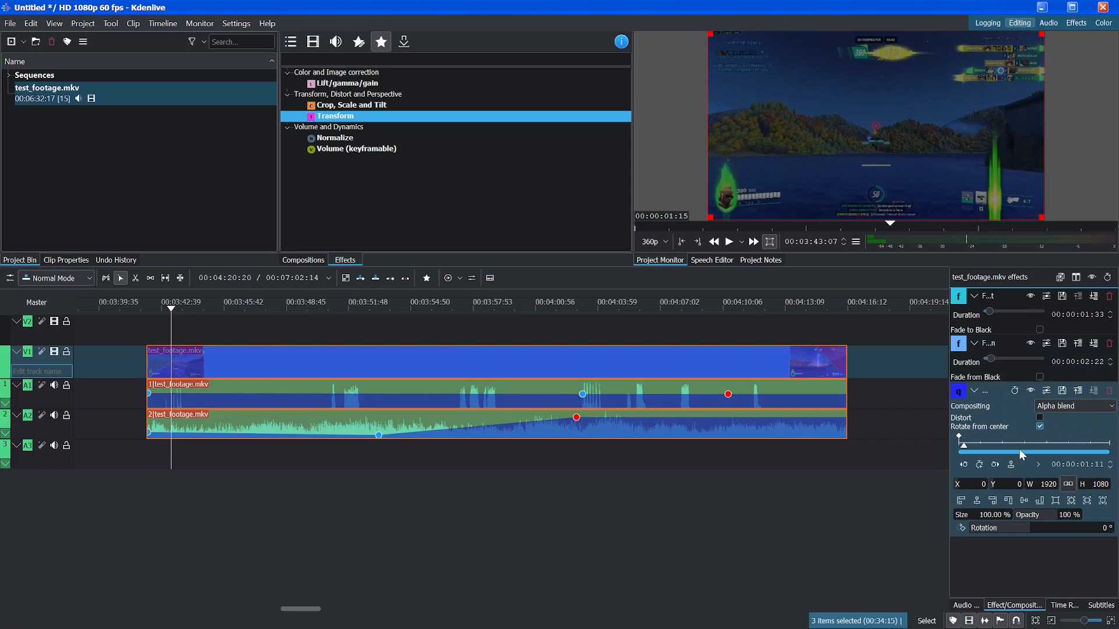
left_click(959, 437)
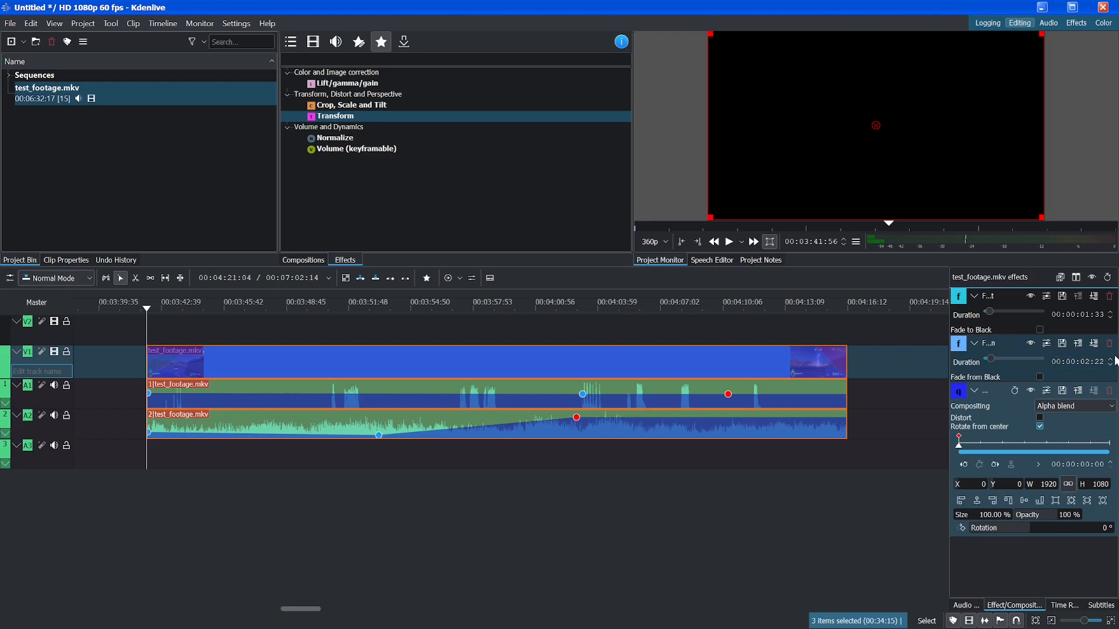
scroll(995, 385, "down", 2)
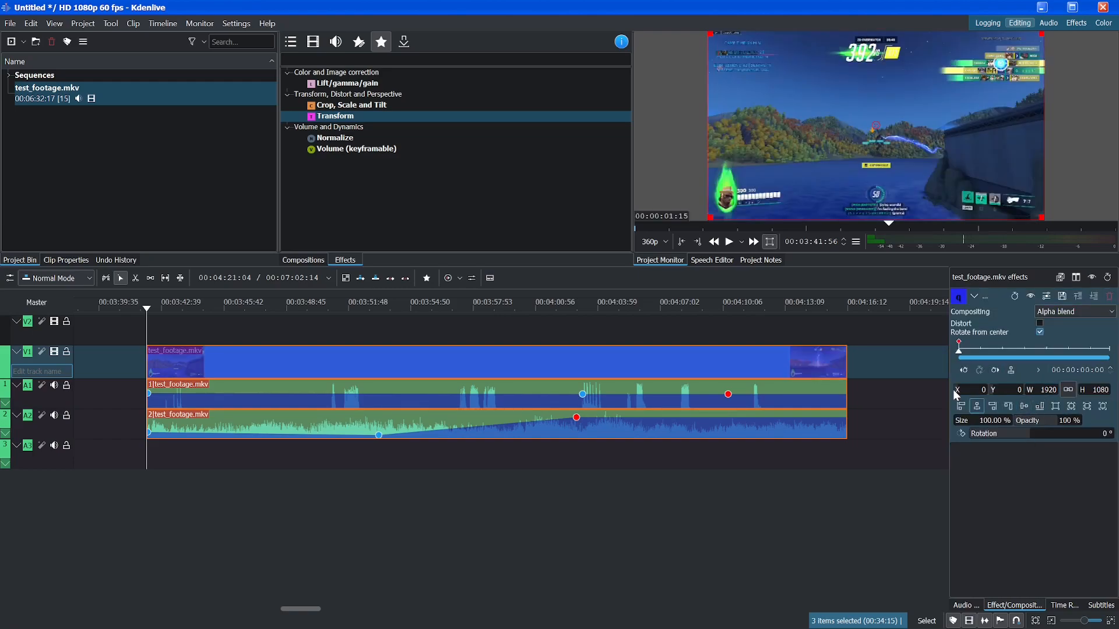
Try a Transform size of 200% on the V1 clip and restore it to 100%
left_click(982, 389)
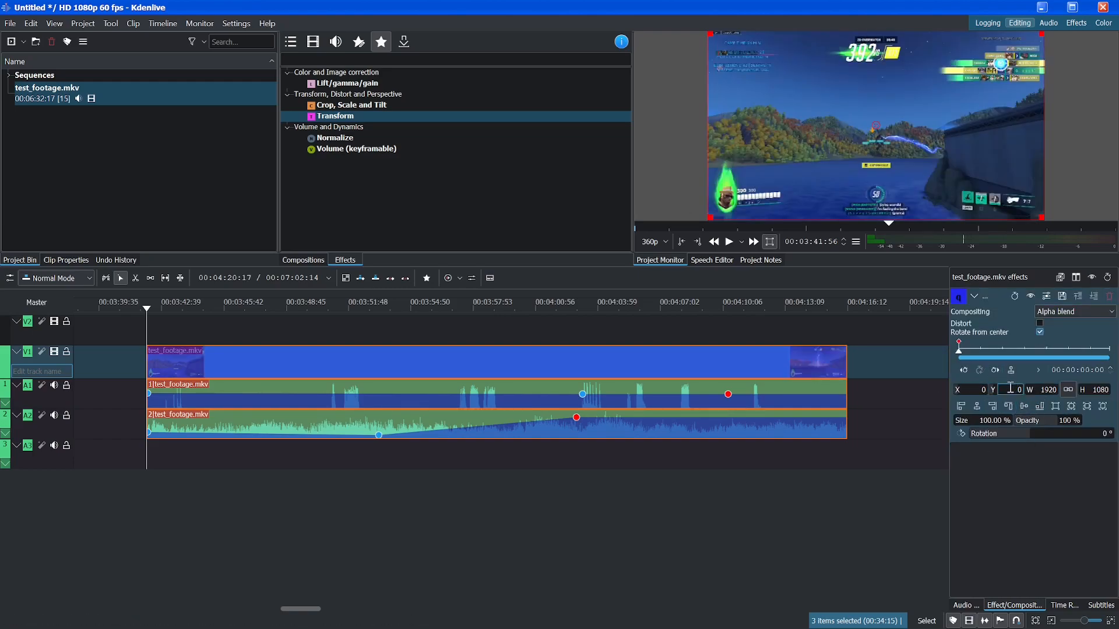
key("Tab")
left_click_drag(979, 421, 1062, 426)
type("200")
key("Return")
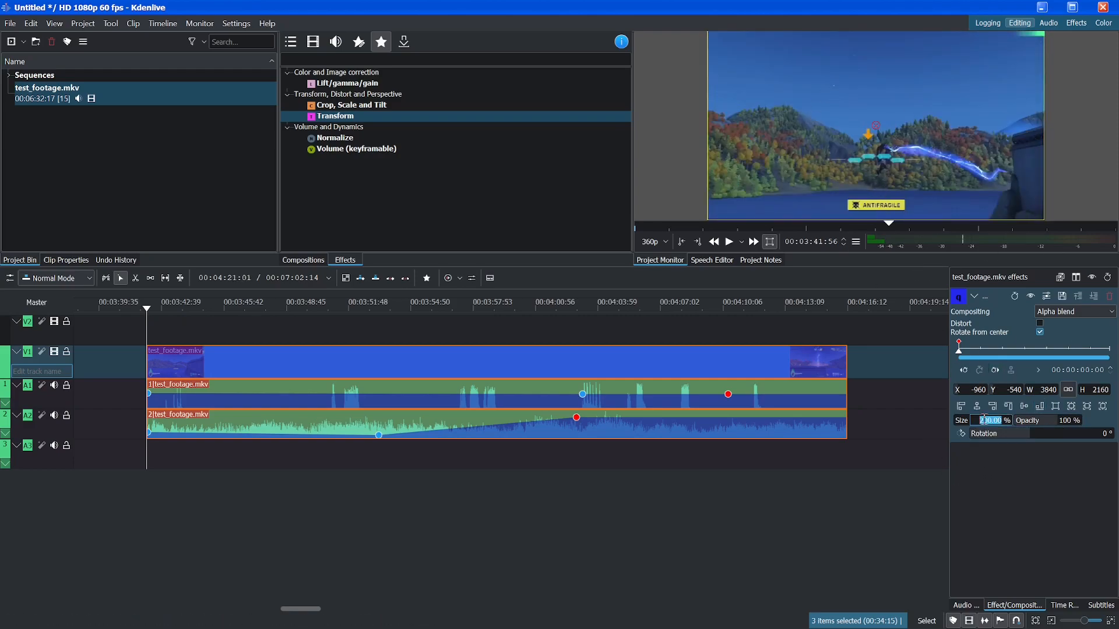
key("Return")
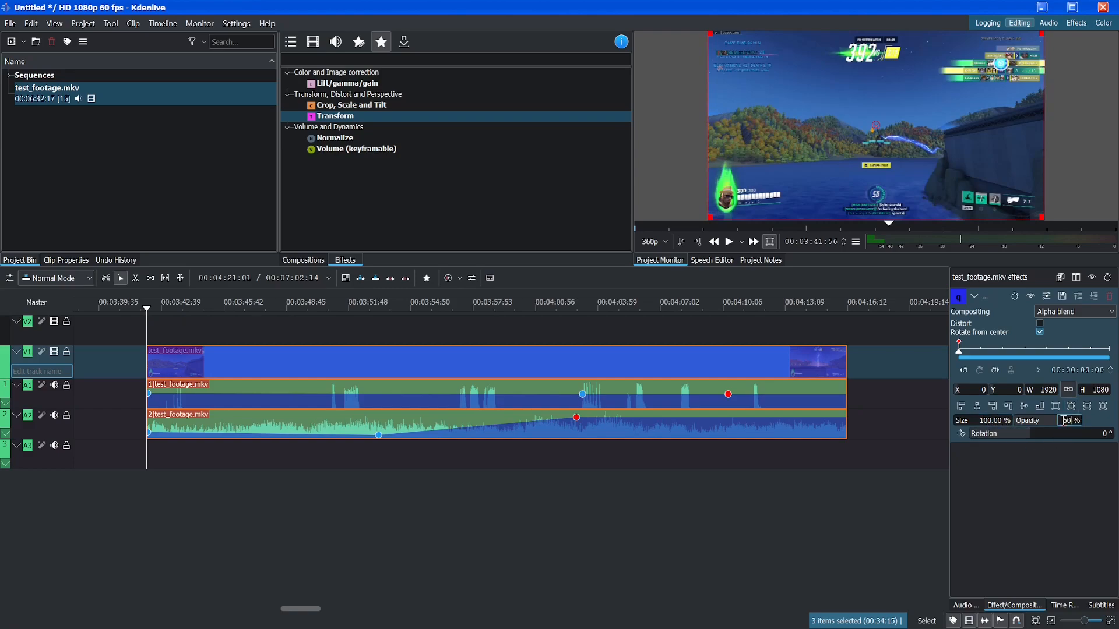
Set the V1 clip's Transform opacity to 50%
left_click(1064, 420)
type("50")
key("Return")
Ungroup the preceding test_footage.mkv clip and move its video to track V2, overlapping the V1 clip and ending level with it
scroll(346, 324, "down", 1)
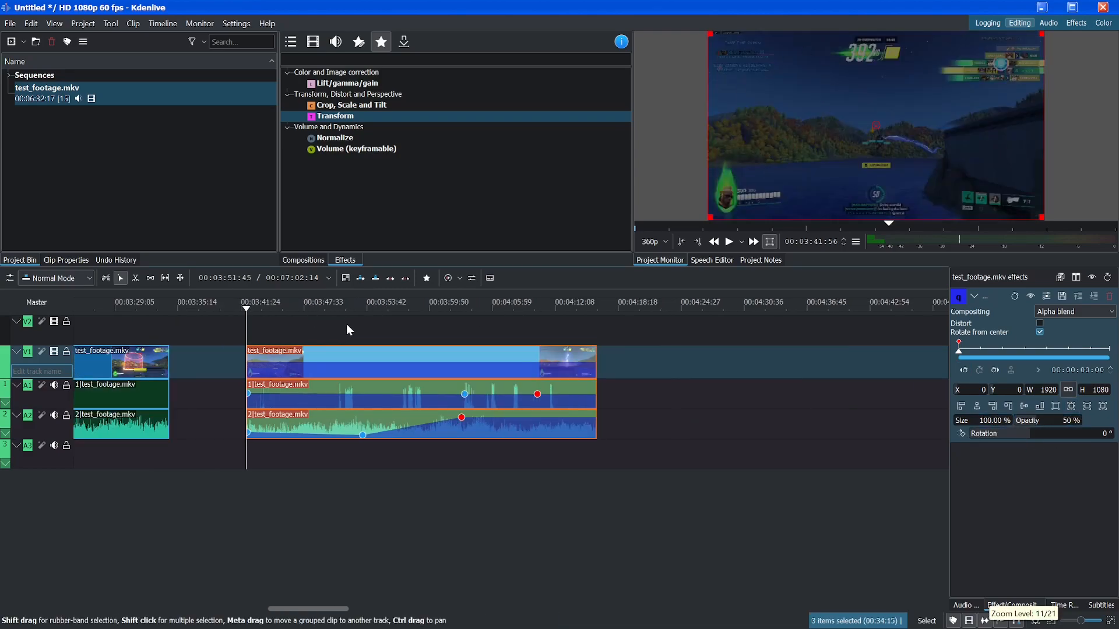
scroll(347, 324, "down", 1)
right_click(350, 367)
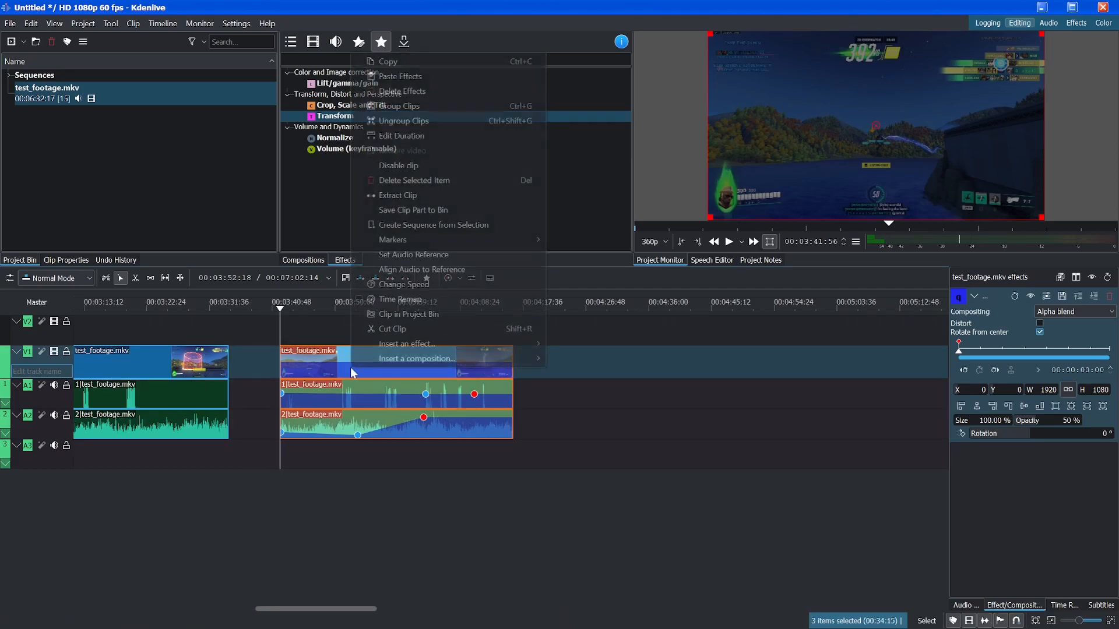
left_click(173, 368)
right_click(165, 366)
left_click(220, 120)
left_click(145, 355)
left_click_drag(145, 356, 430, 339)
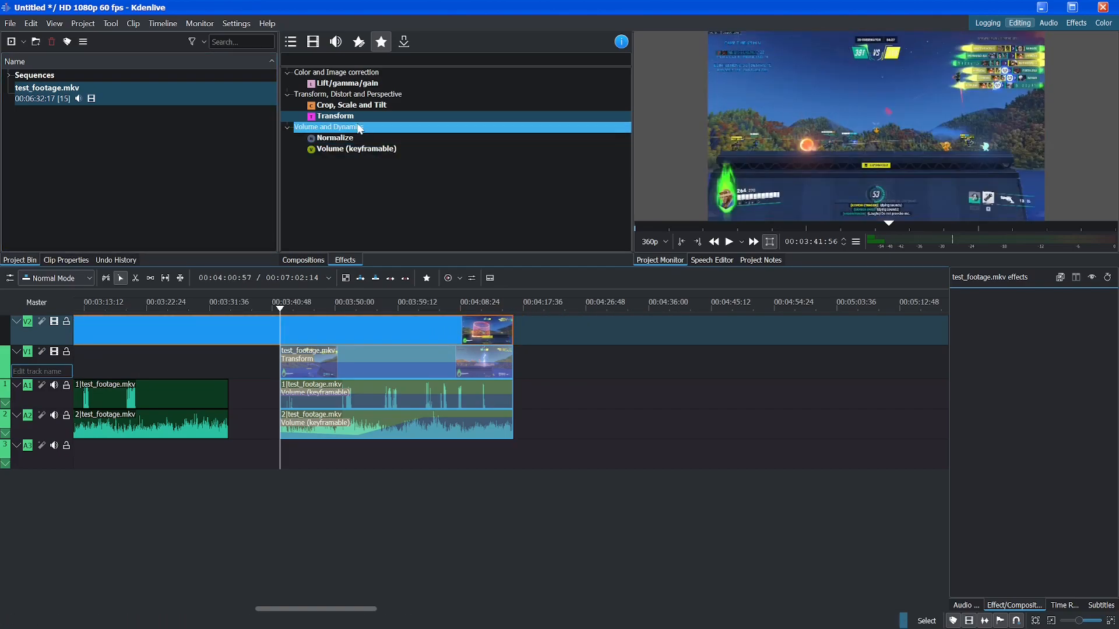
Restore the V1 clip's Transform opacity to 100% and apply Transform to the V2 clip with 20% opacity
left_click(424, 373)
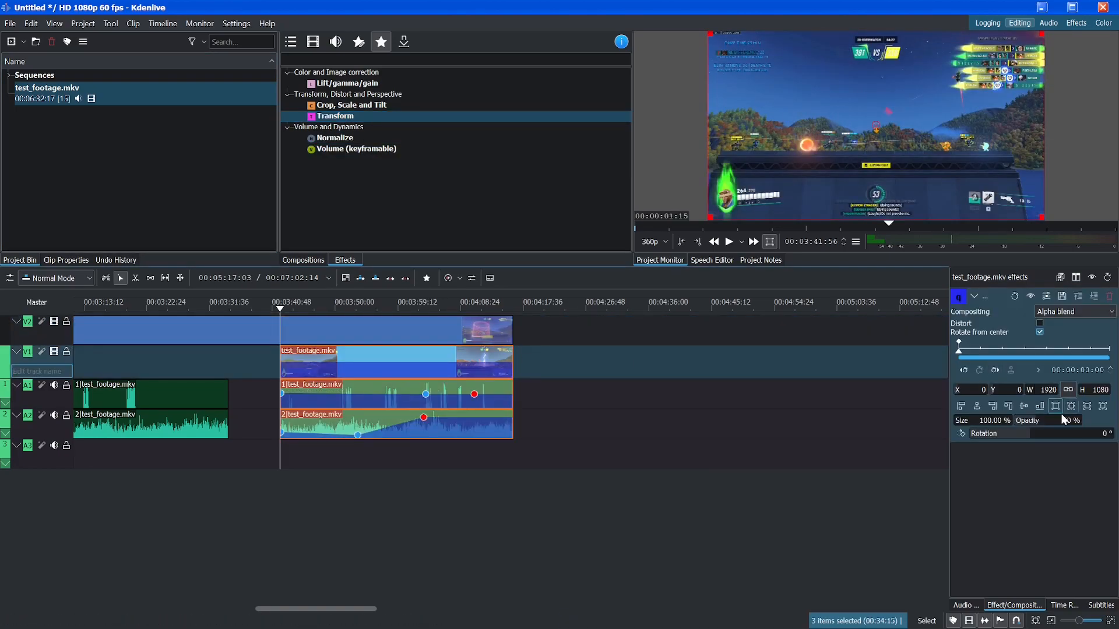
left_click_drag(1037, 427, 1075, 427)
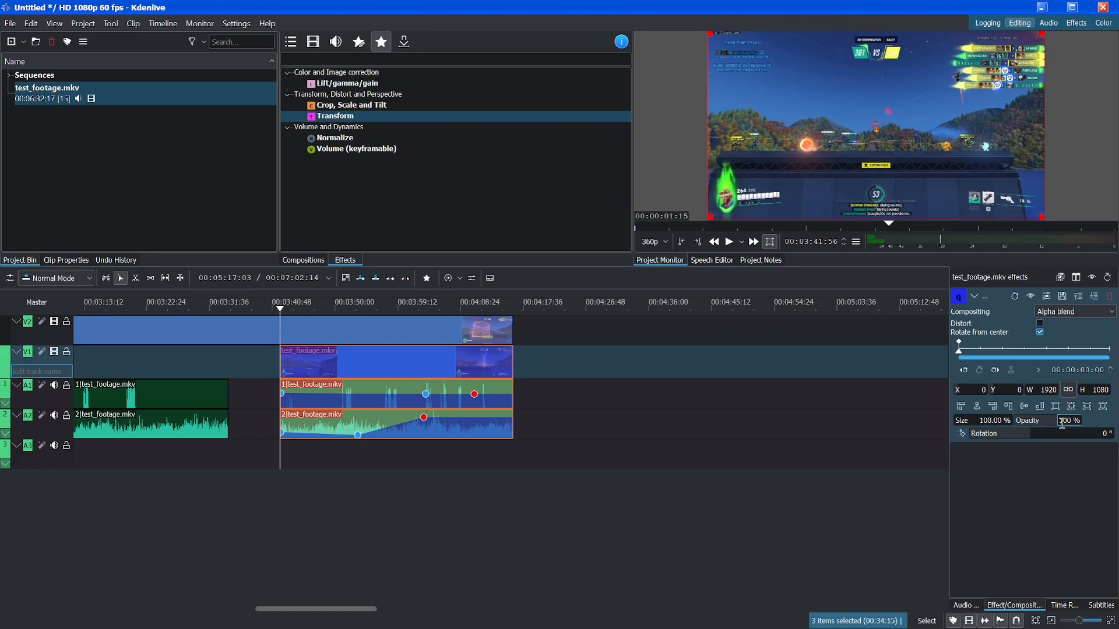
left_click(392, 324)
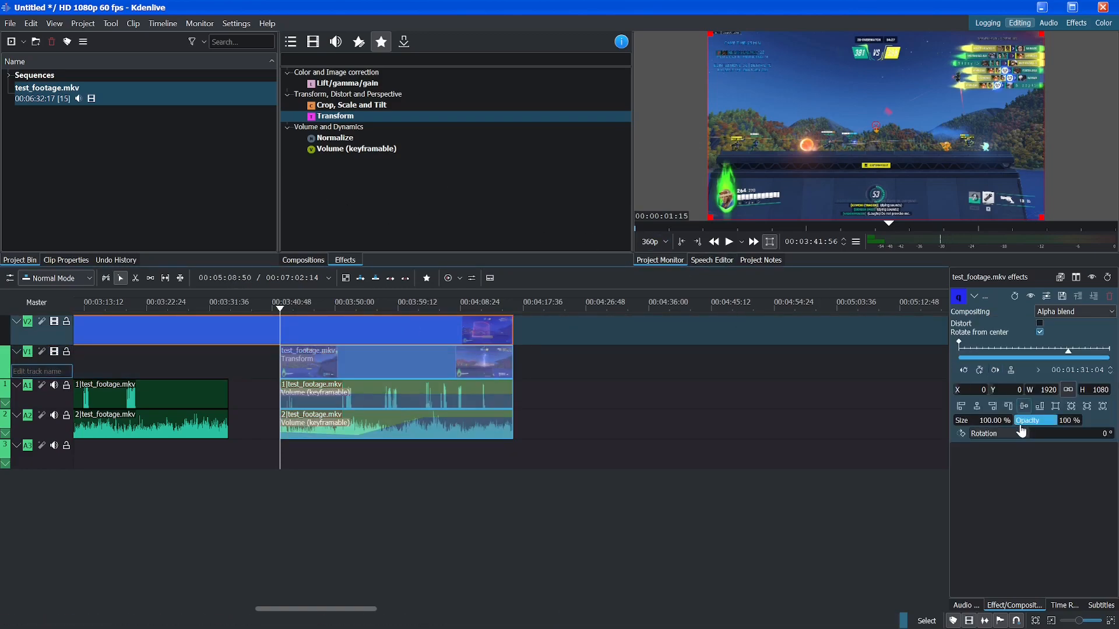
type("70")
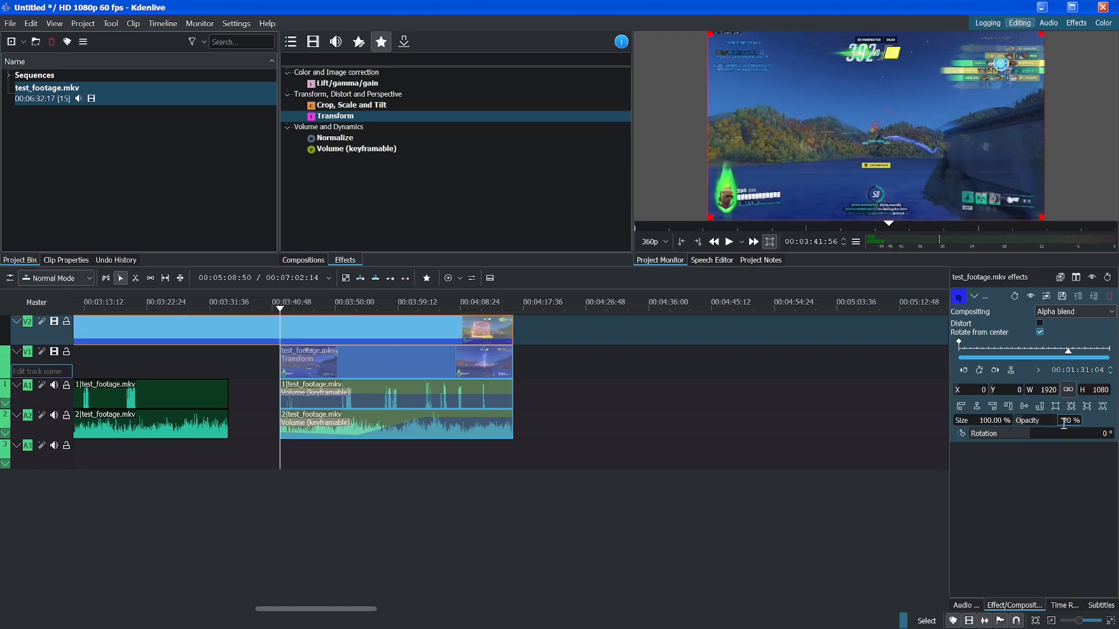
Preview the overlaid clips at several points up to 00:03:54:44 and set the V2 clip's Transform rotation to 212°
left_click(322, 310)
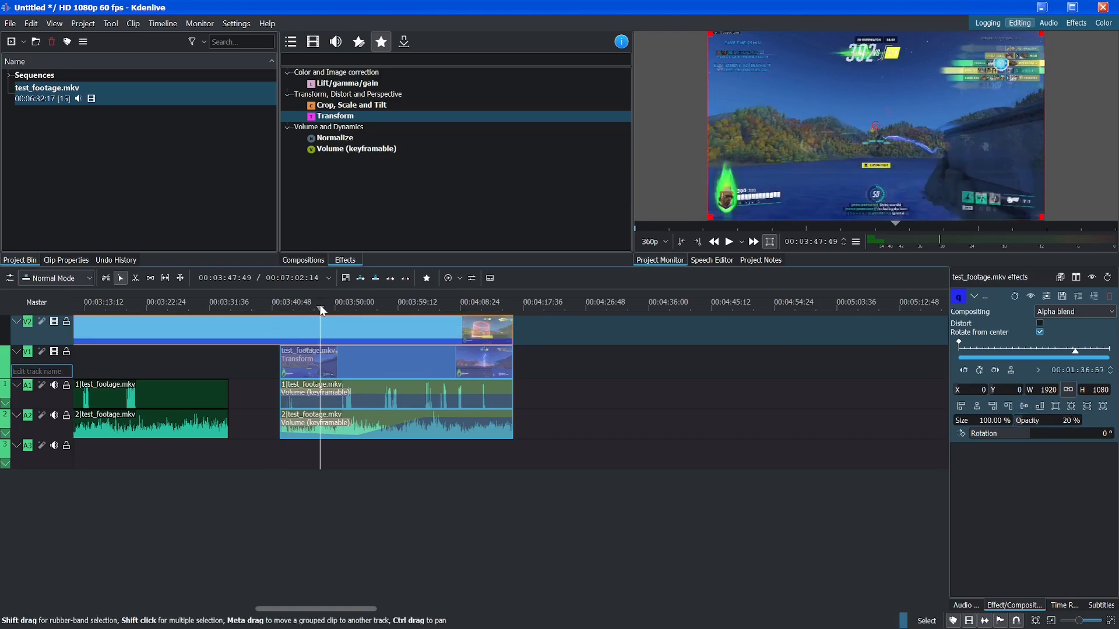
left_click(338, 307)
left_click(369, 309)
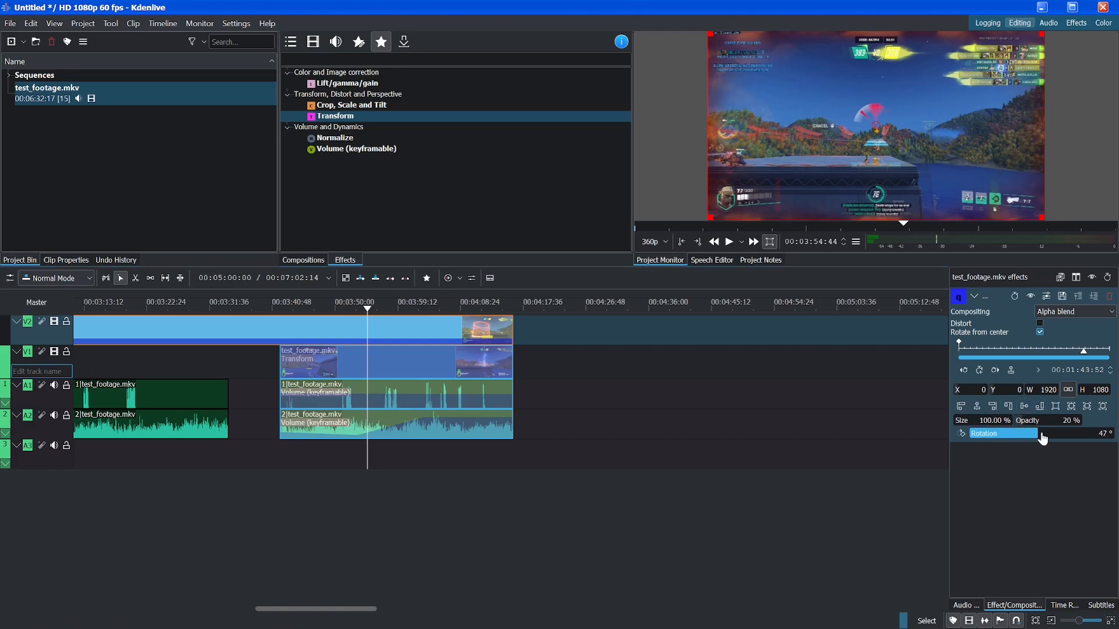
left_click_drag(1038, 438, 1077, 449)
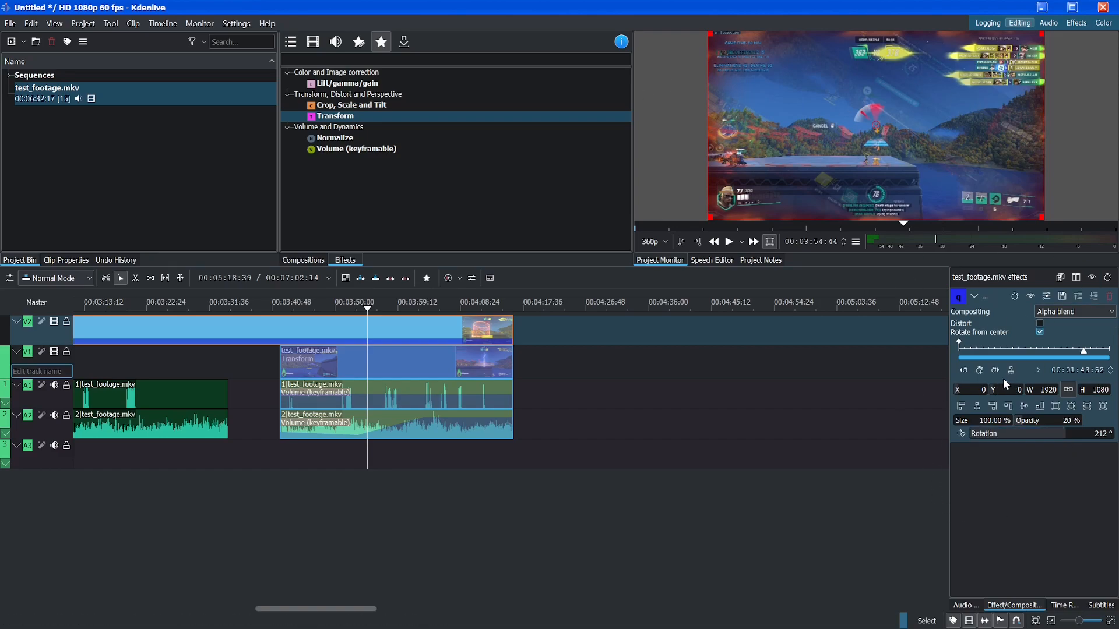
Add Transform keyframes to the V2 clip at 00:01:54:24 and 00:01:25:42, giving the earlier one 100% opacity and 0° rotation
left_click_drag(985, 348, 1098, 355)
left_click(995, 370)
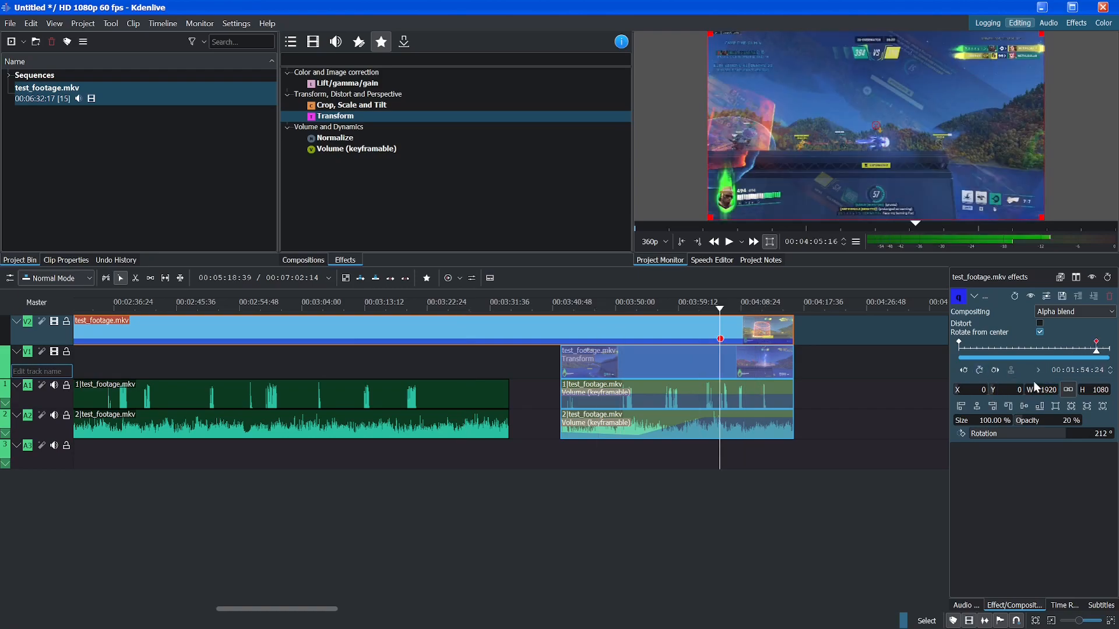
left_click(1063, 348)
left_click(996, 370)
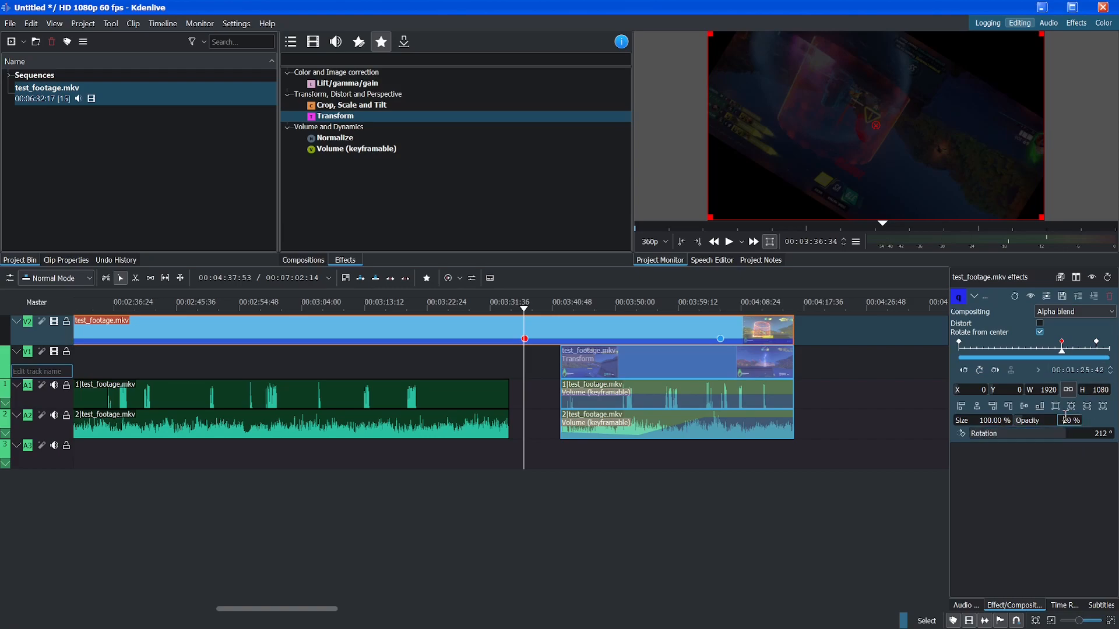
type("00")
key("Return")
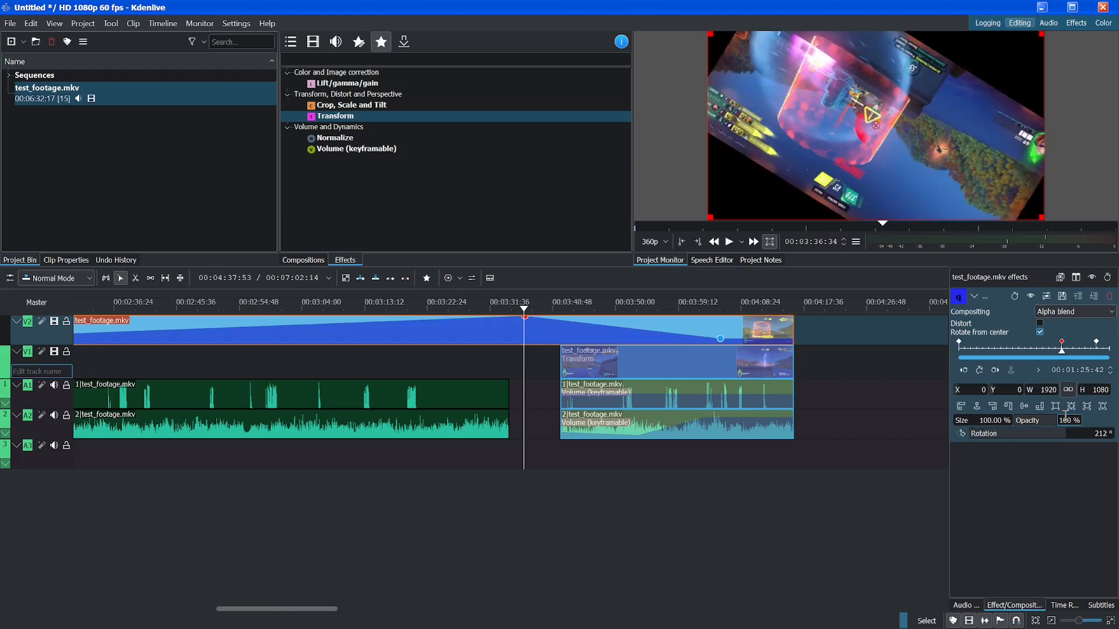
key("Return")
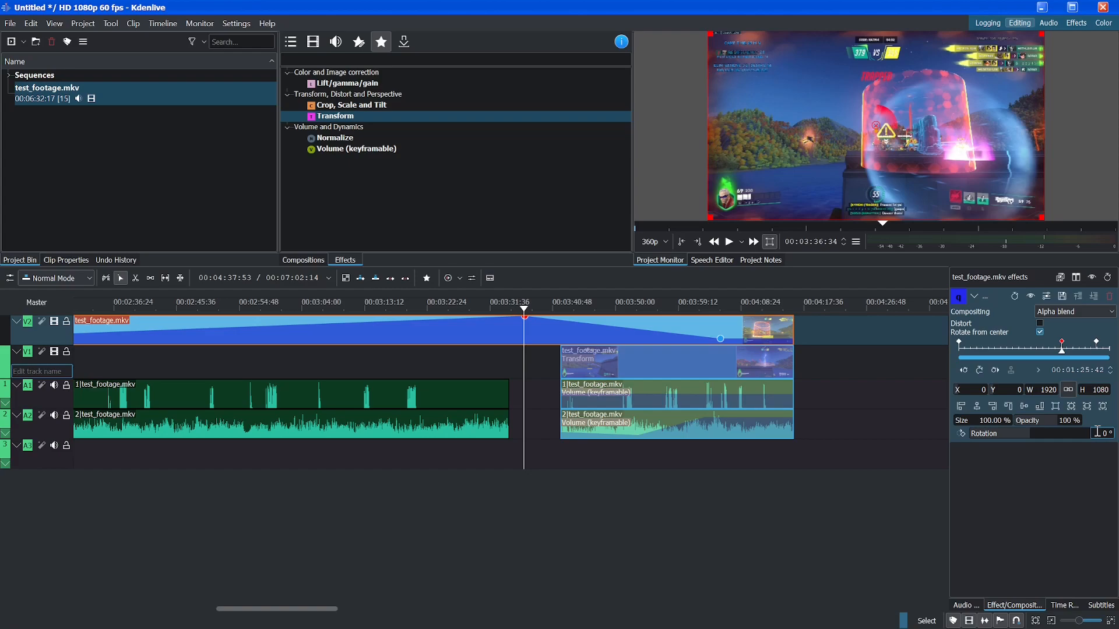
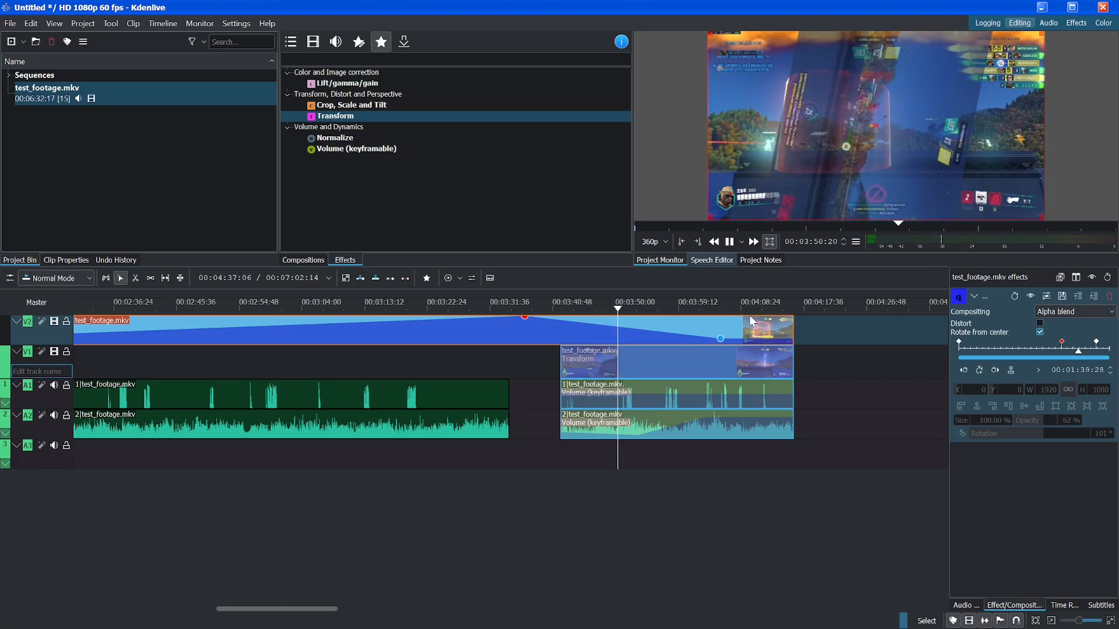
Play back the V2 clip's opacity and rotation animation from about 00:04:03 to its last keyframe
left_click(707, 307)
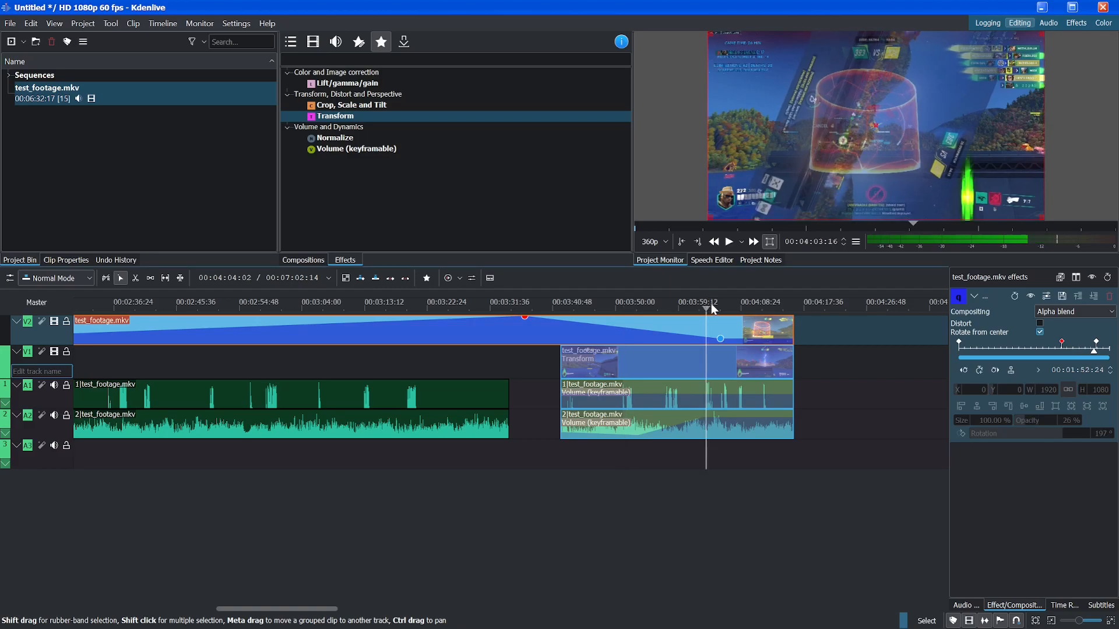
key("space")
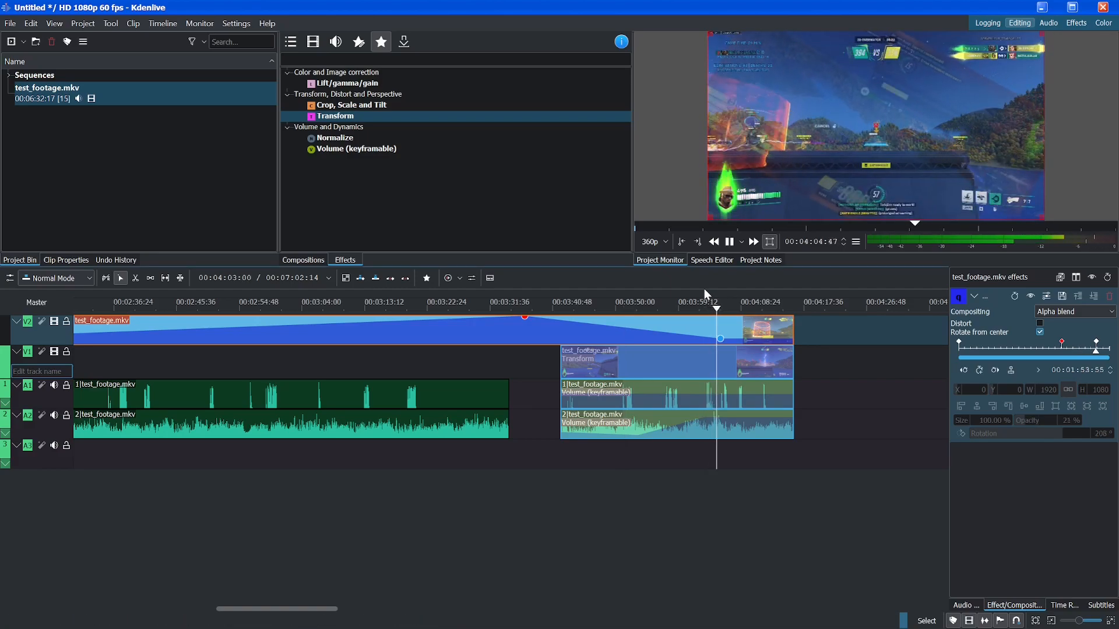
key("space")
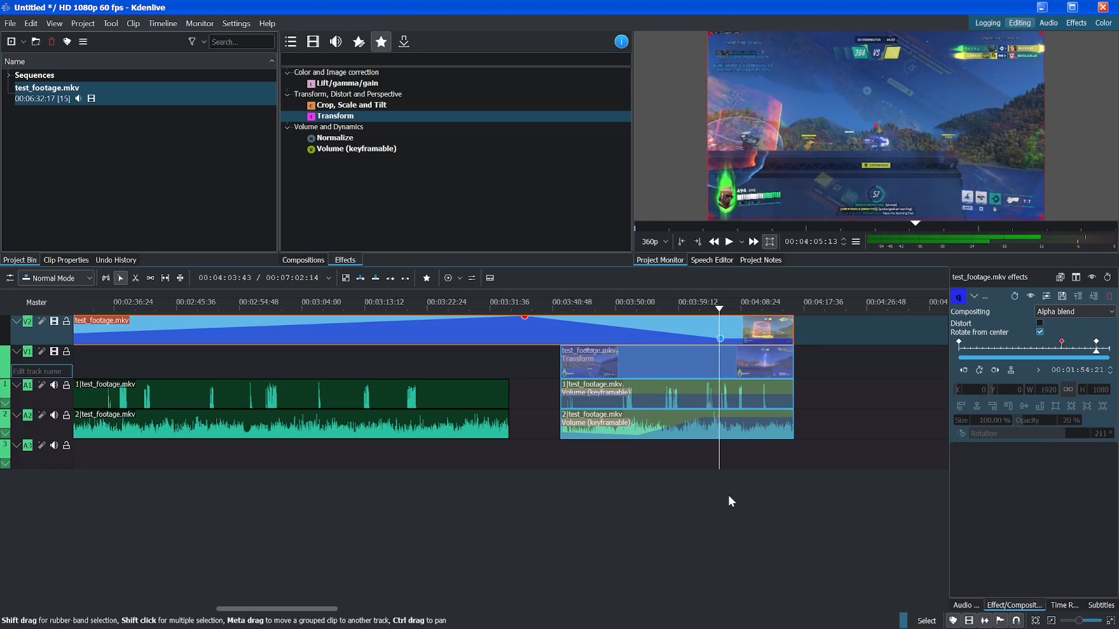
Remove the Transform effect from the video clip on track V2
left_click(624, 367)
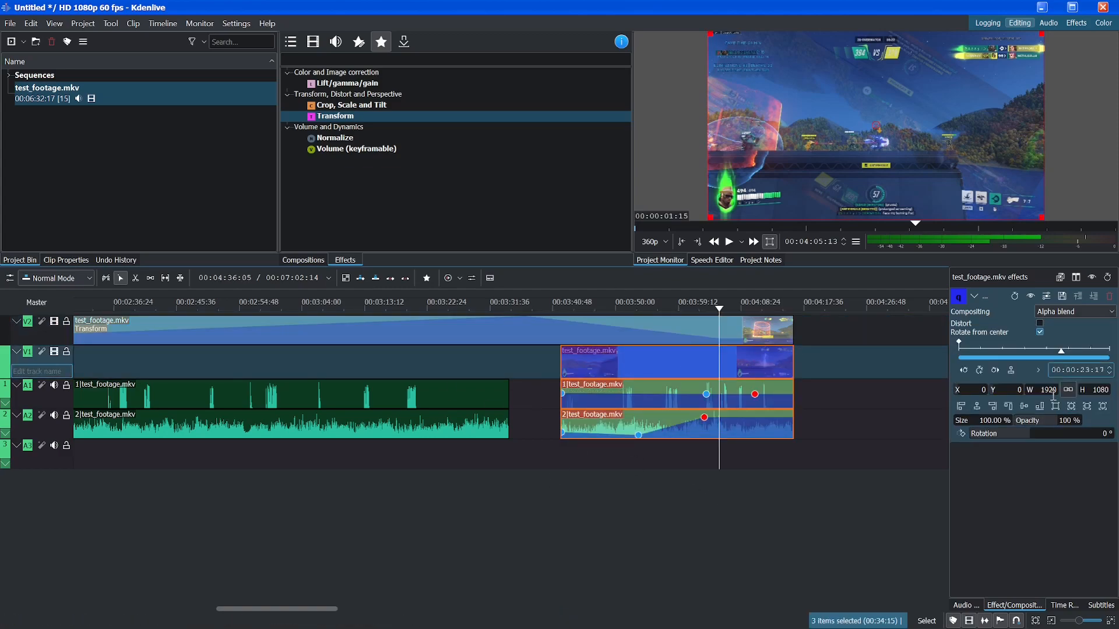
mouse_move(304, 609)
left_mouse_down()
mouse_move(162, 609)
mouse_move(286, 609)
left_mouse_up()
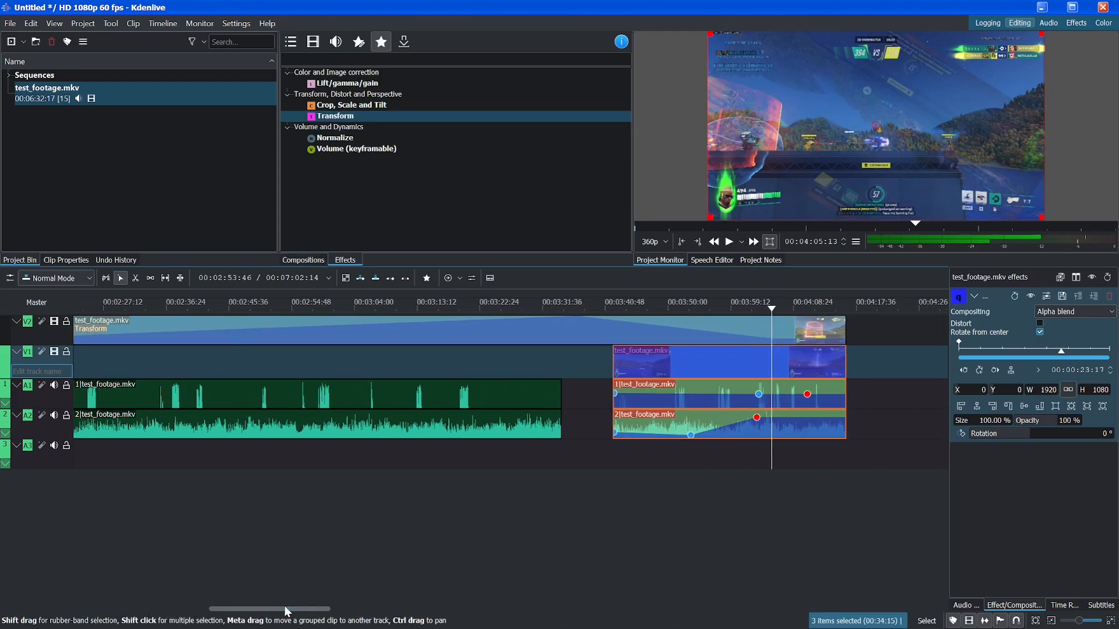
left_click(404, 107)
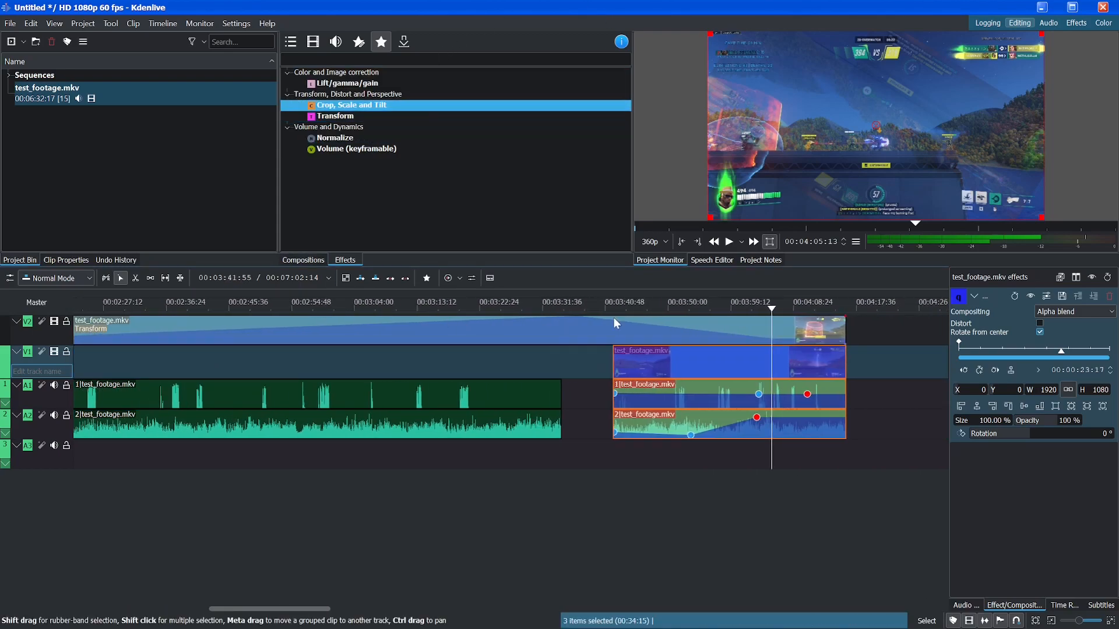
left_click(738, 329)
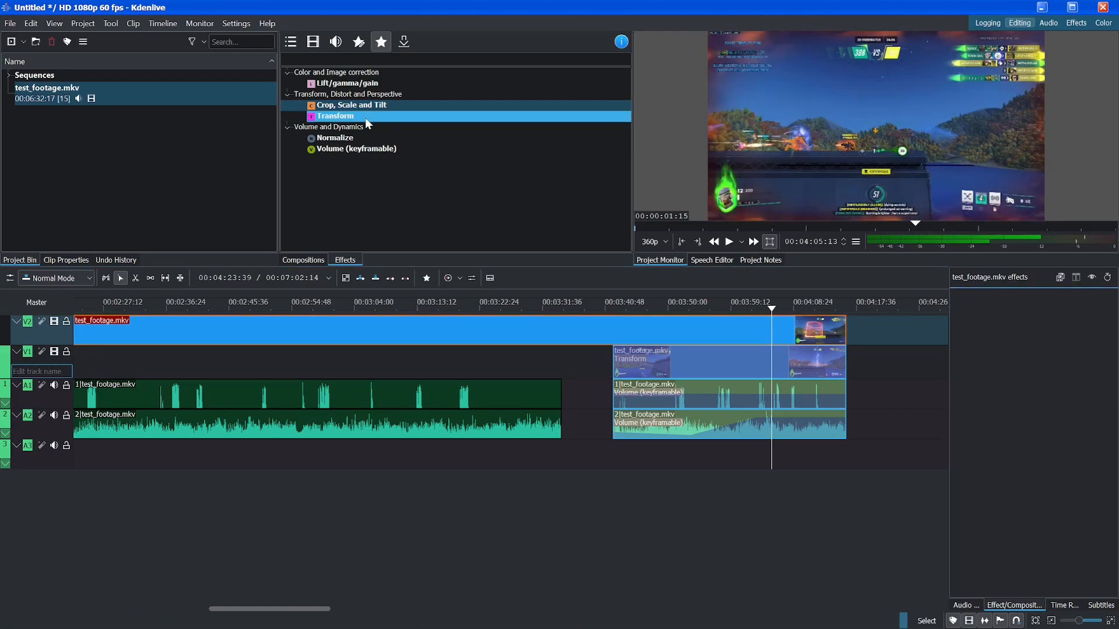
Shrink the V1 clip's picture to a small area near the frame's centre and delete the V2 clip covering it
left_click(689, 357)
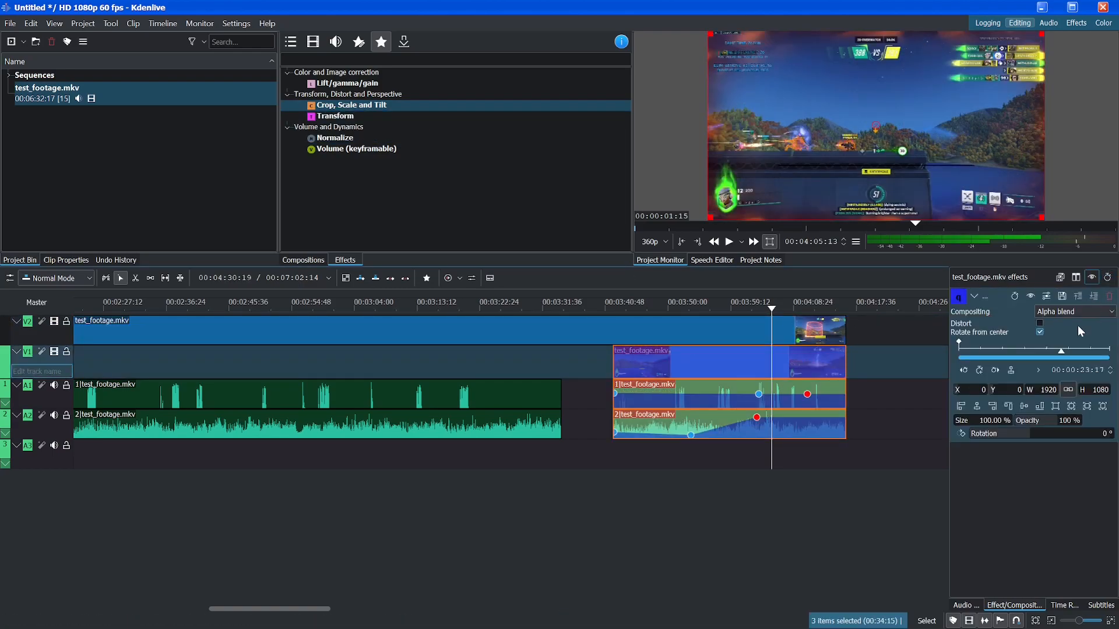
left_click_drag(711, 218, 873, 108)
left_click(782, 328)
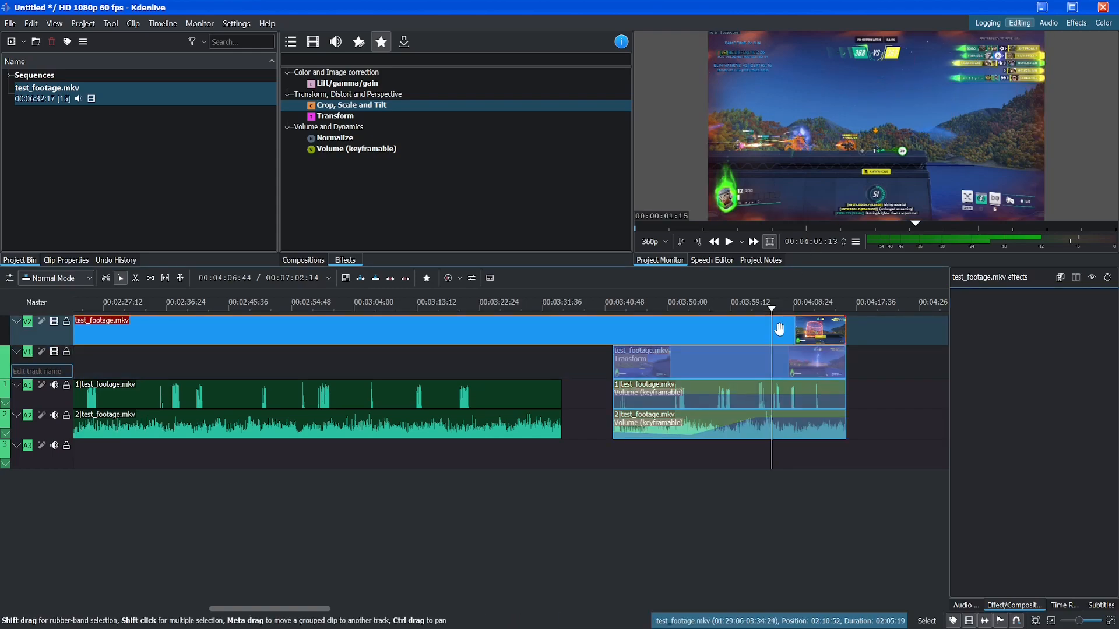
key("Delete")
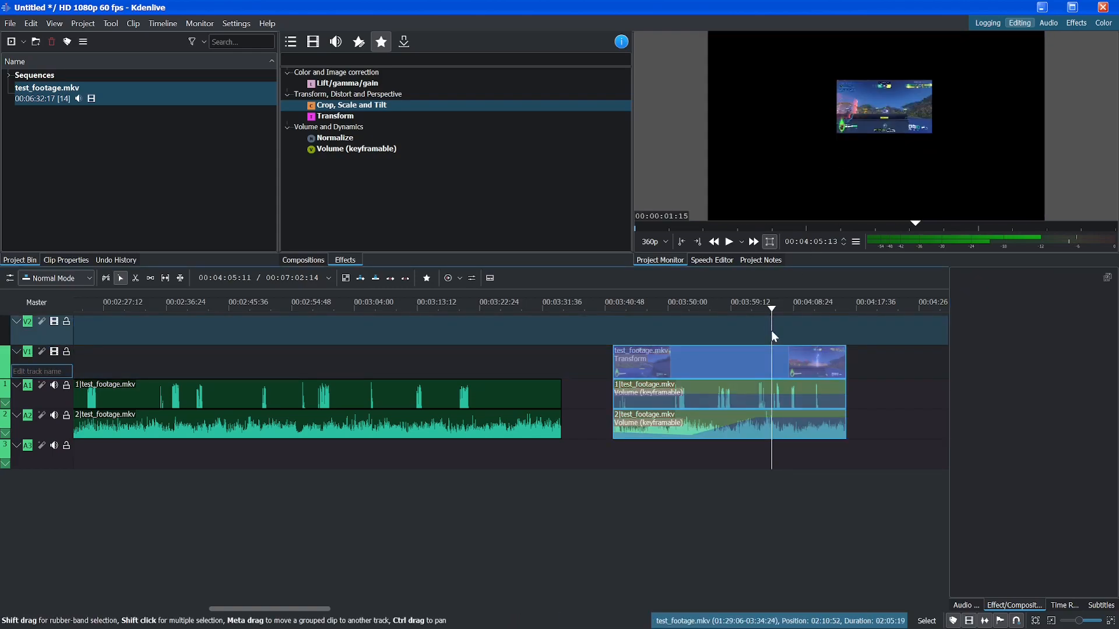
Enlarge the V1 clip's picture to about 1720 × 994 pixels and position it near the frame's upper-left corner
left_click(739, 357)
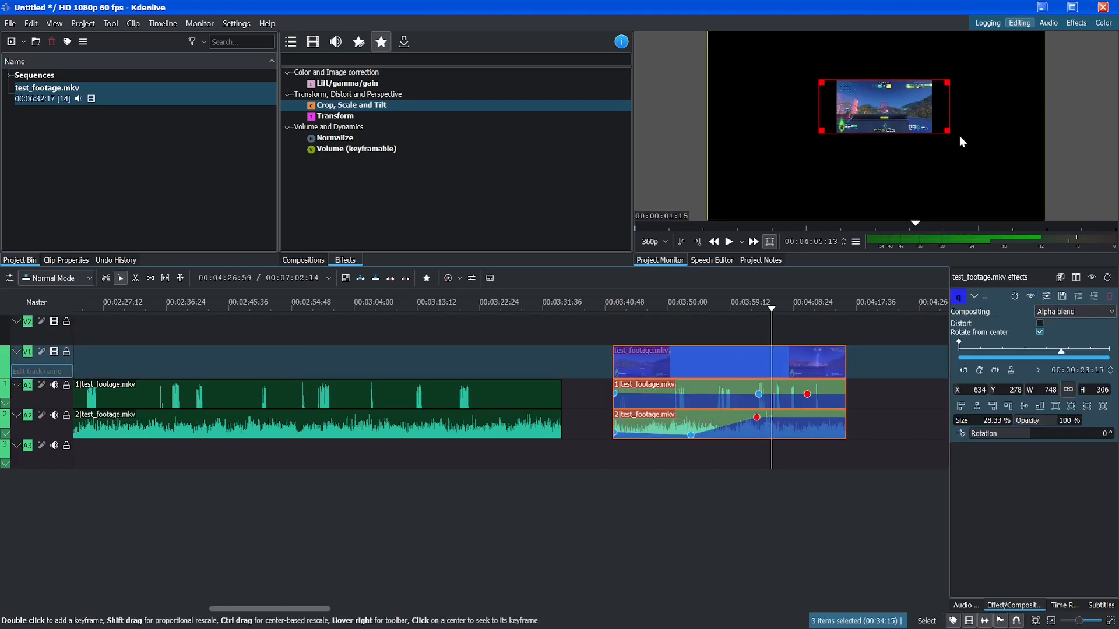
left_click_drag(947, 130, 1085, 231)
left_click_drag(946, 147, 845, 110)
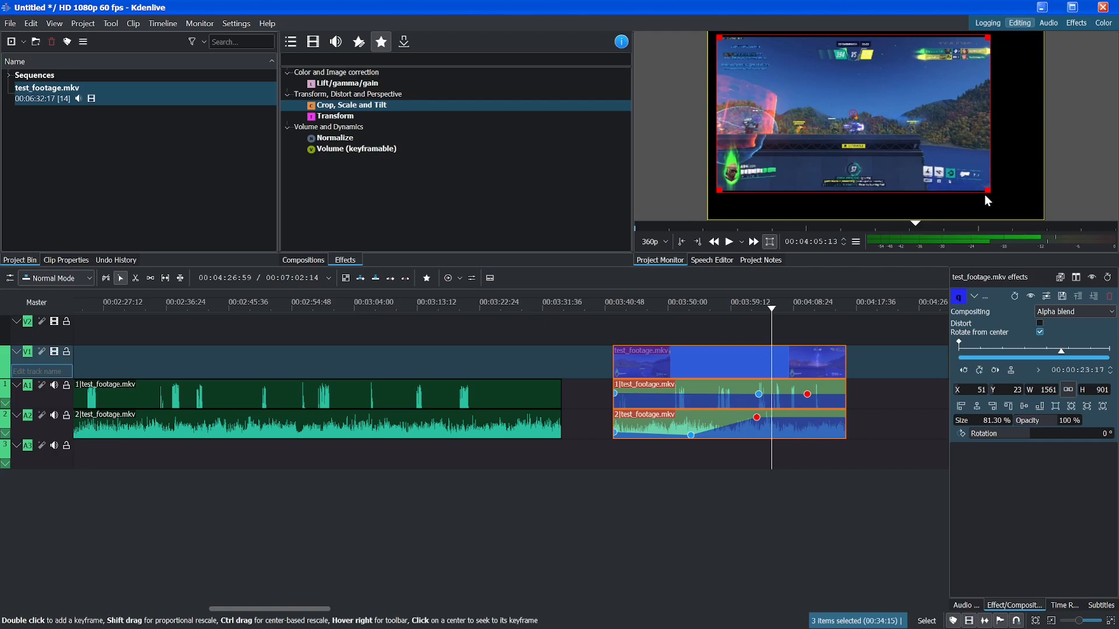
left_click_drag(988, 191, 1016, 206)
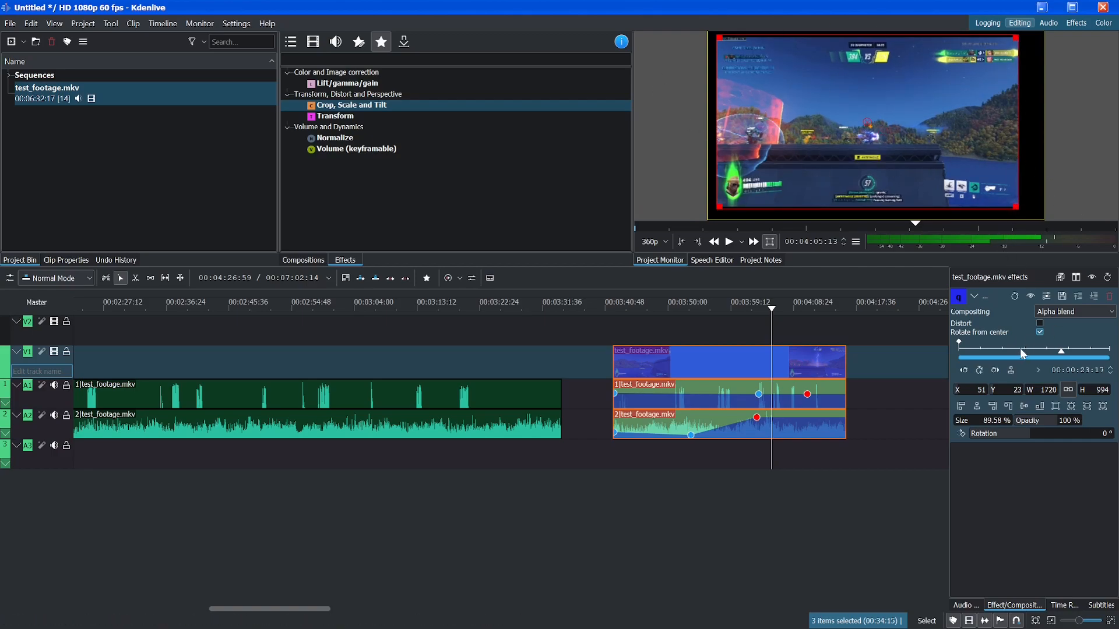
Enable Distort in the Transform effect and stretch the V1 picture slightly beyond the frame, to about 1942 × 1104 pixels
left_click(1041, 323)
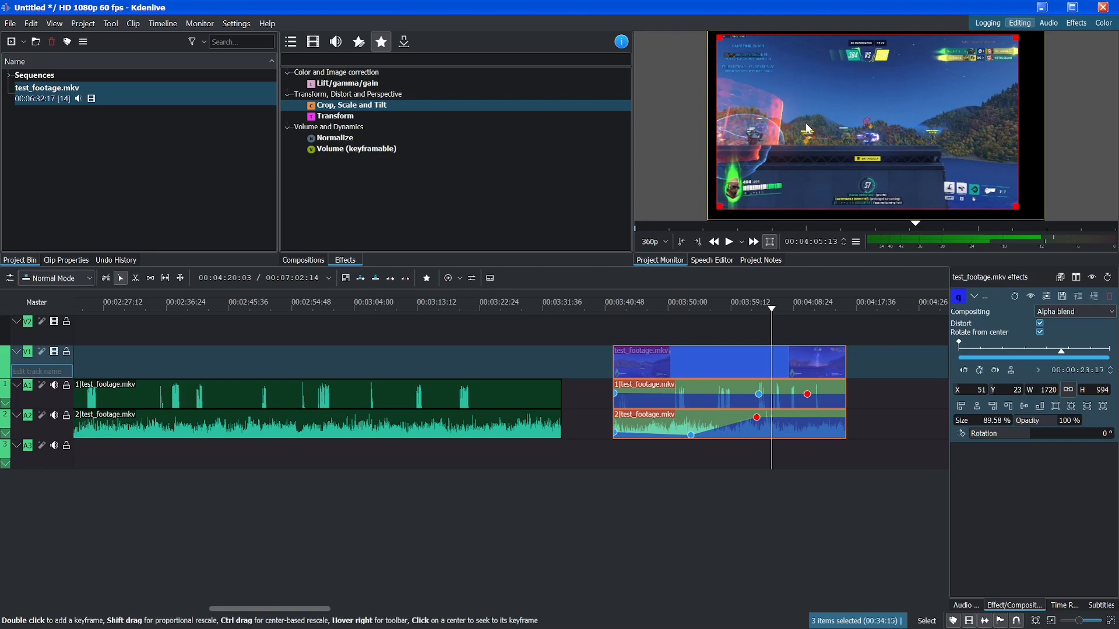
left_click_drag(718, 38, 709, 30)
left_click_drag(1017, 205, 1044, 219)
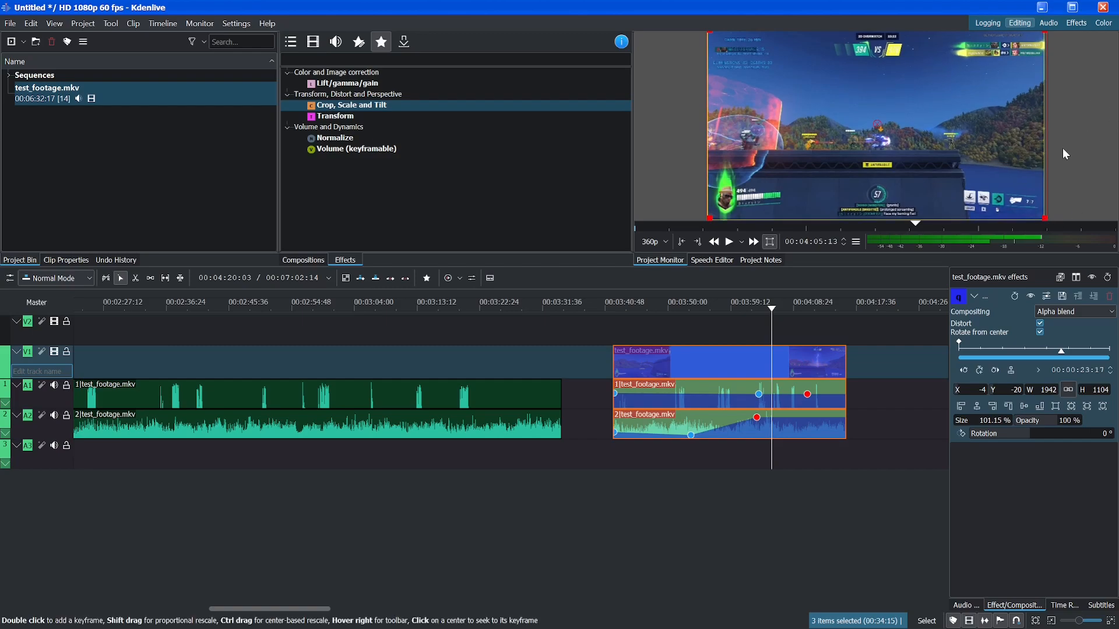
Set the V1 clip's Transform position to X 0, Y 0 and its size to 1920 × 1080
left_click(689, 401)
left_click(699, 370)
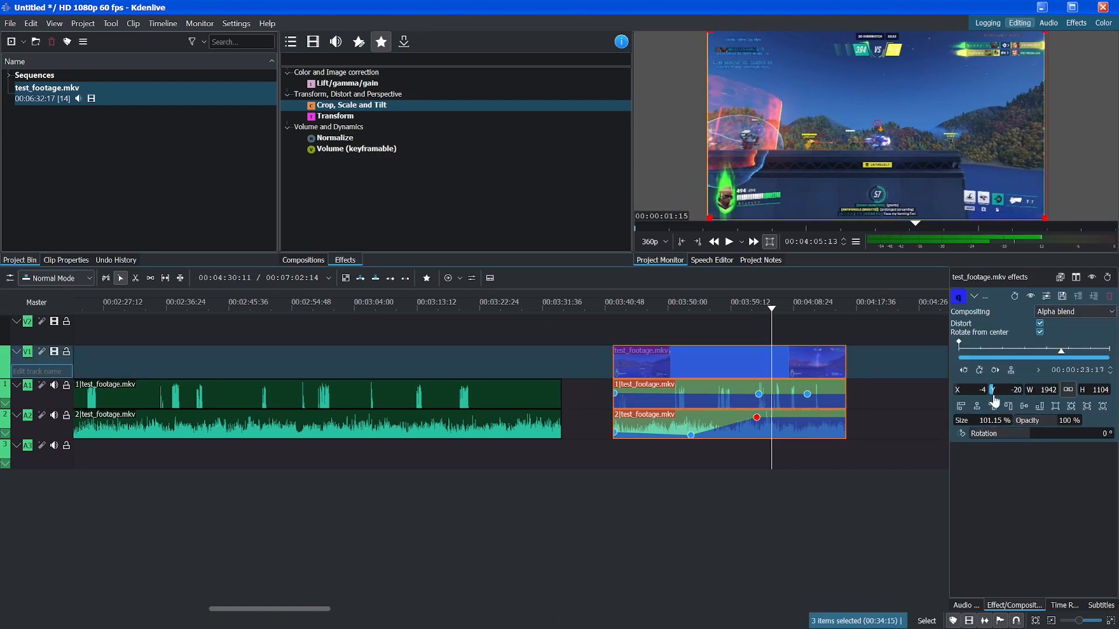
type("0")
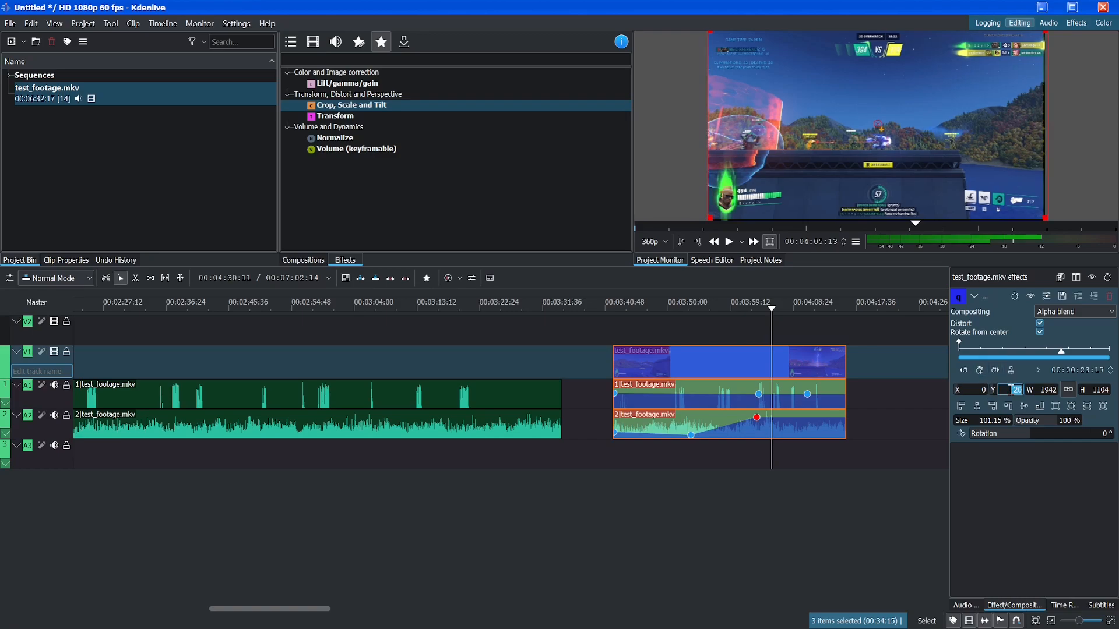
type("0")
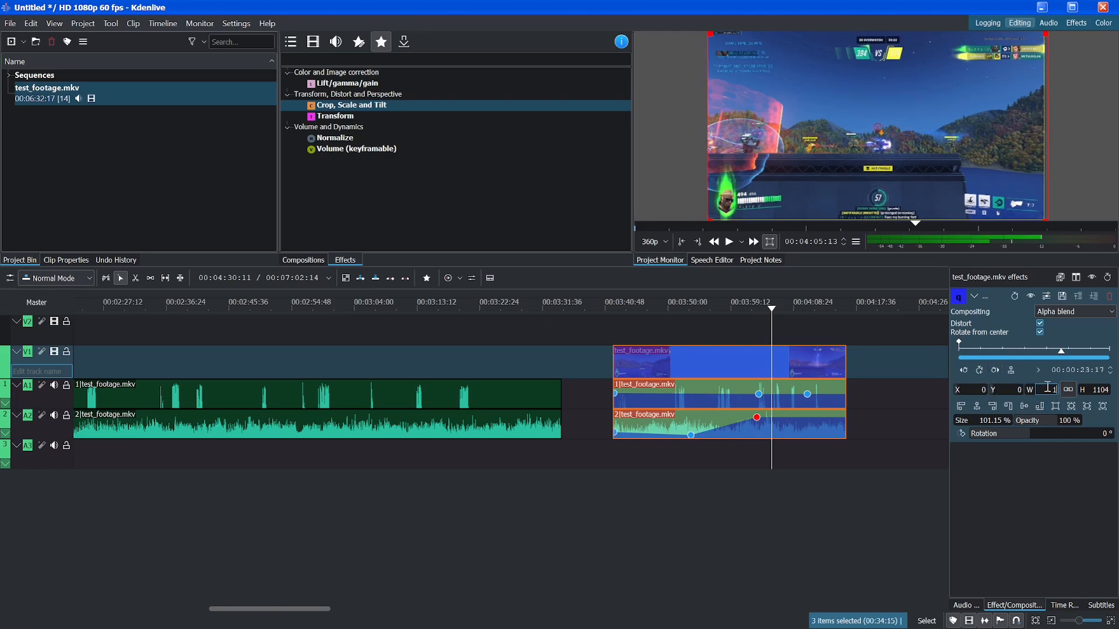
key("Return")
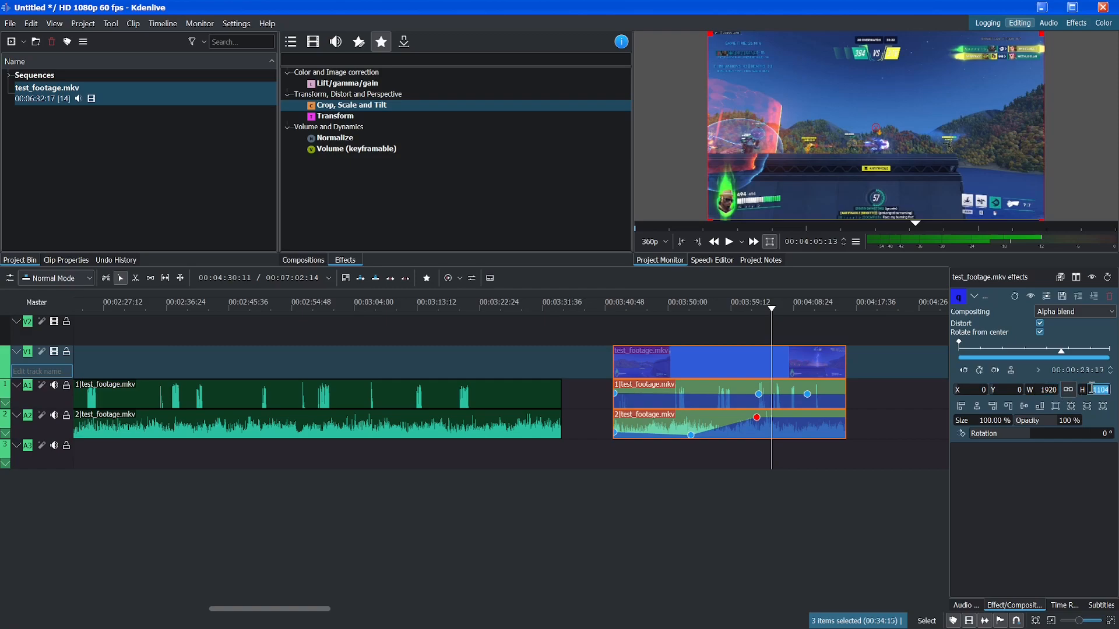
key("Return")
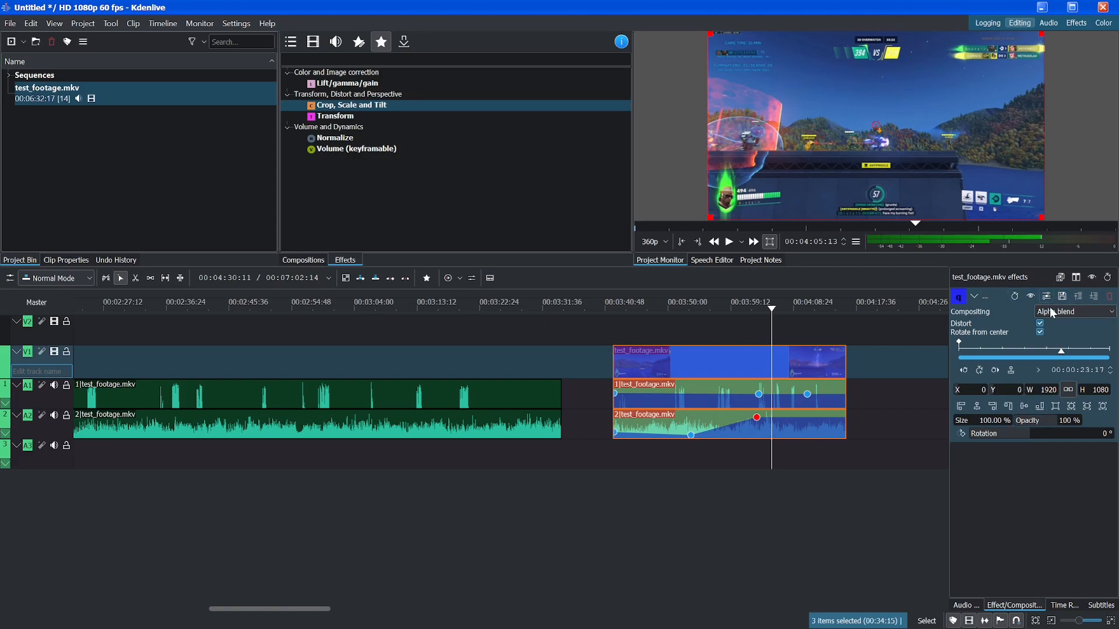
Replace the V1 clip's Transform effect with a fresh one at default settings
left_click(1109, 296)
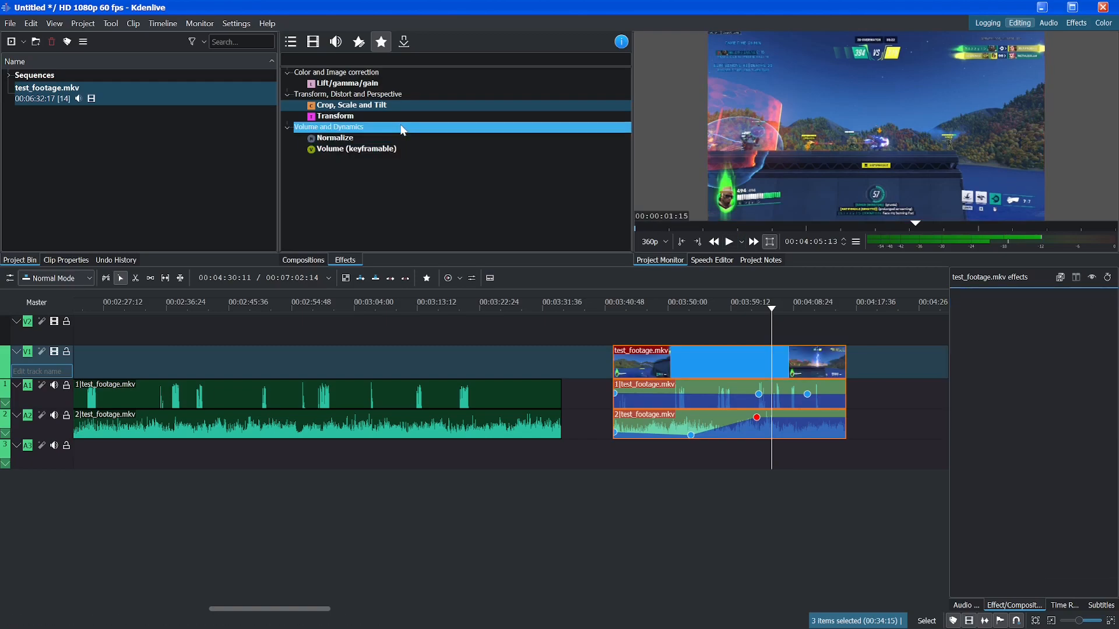
left_click(376, 119)
left_click_drag(740, 362, 739, 362)
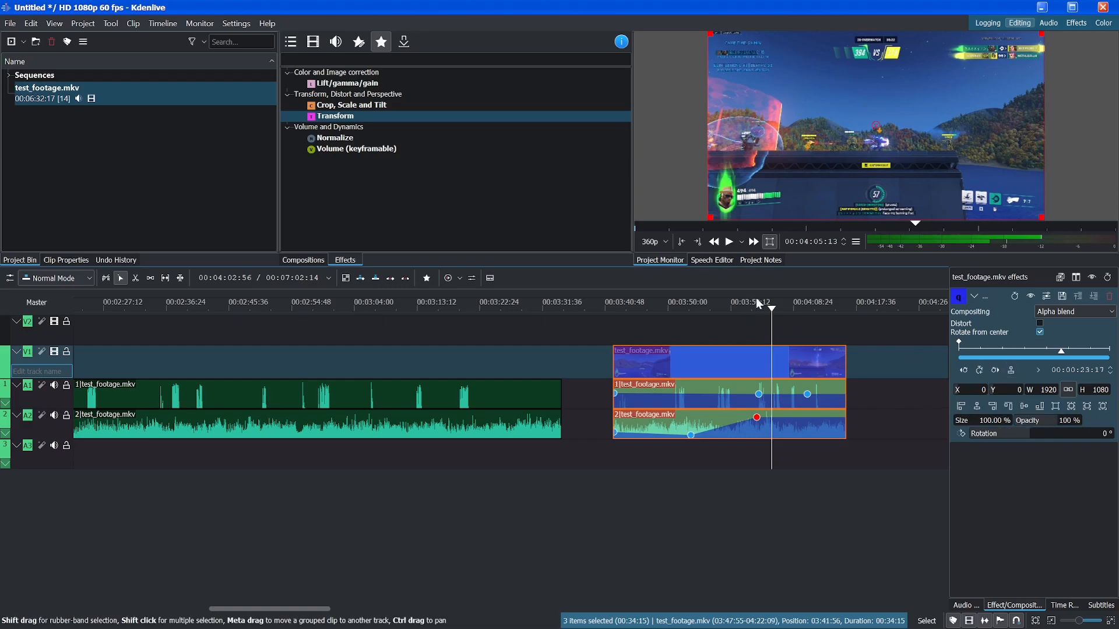
Import AmongUs_Sizzyl.png into the project bin and place it on track V2 at about 00:03:45, above the V1 clip
left_click(661, 335)
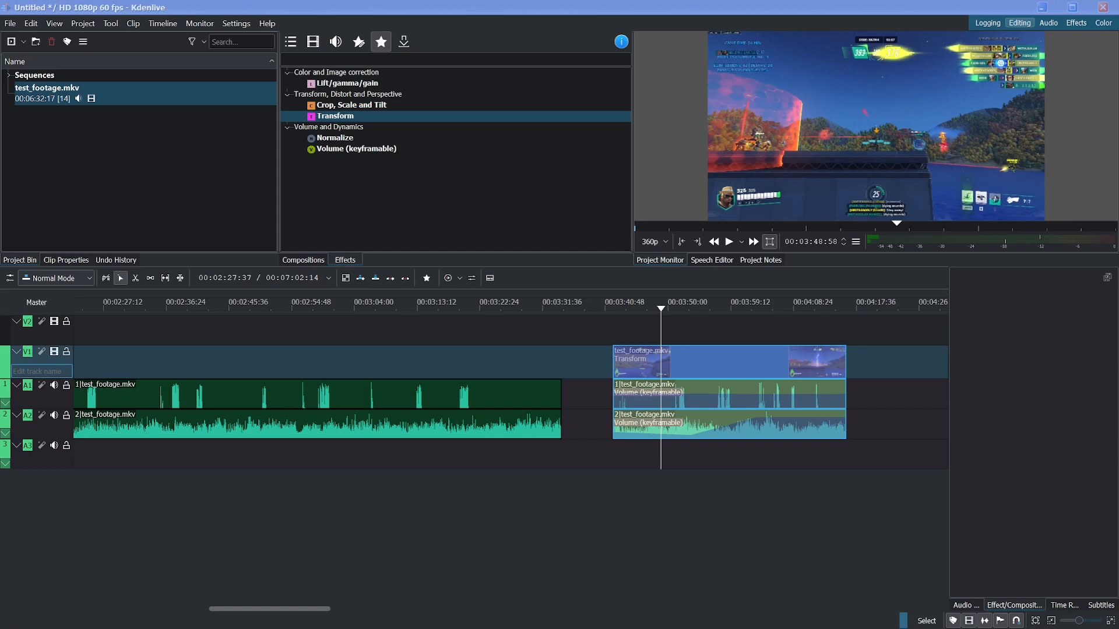
left_click_drag(289, 175, 176, 193)
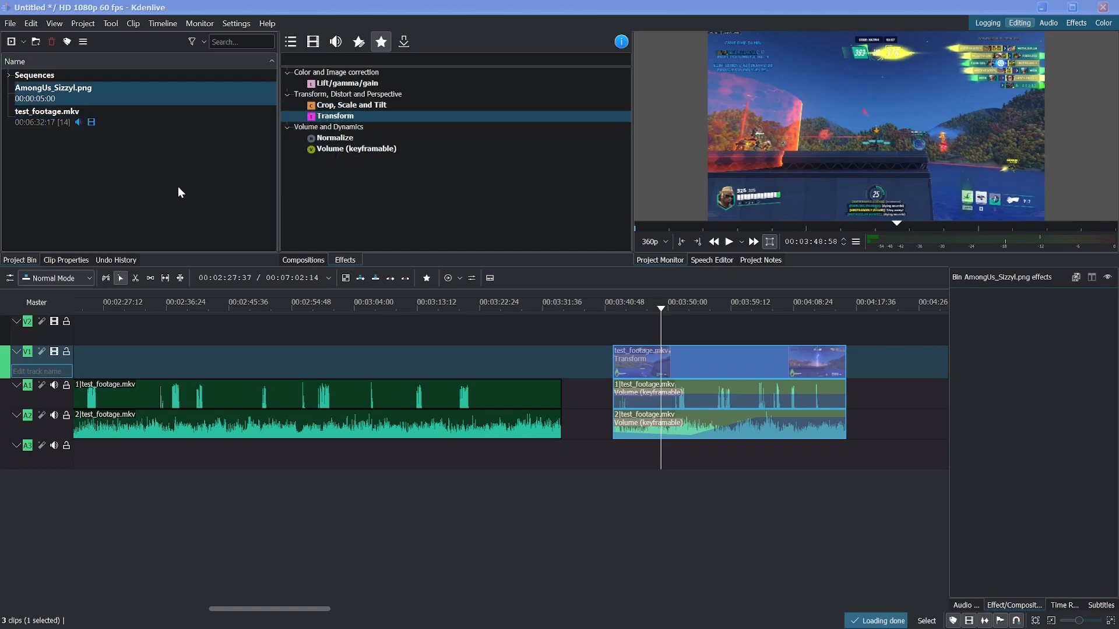
left_click(57, 98)
left_click_drag(57, 97, 652, 330)
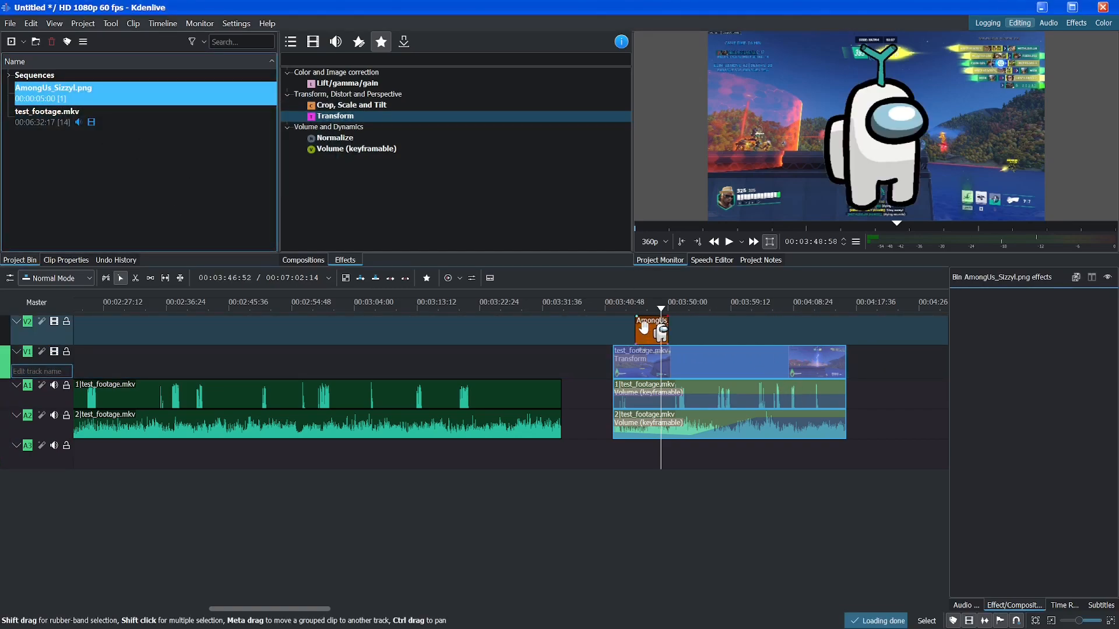
Add a Transform effect to the AmongUs_Sizzyl.png clip and go to its first keyframe
left_click(637, 310)
left_click_drag(326, 116, 650, 331)
left_click(959, 350)
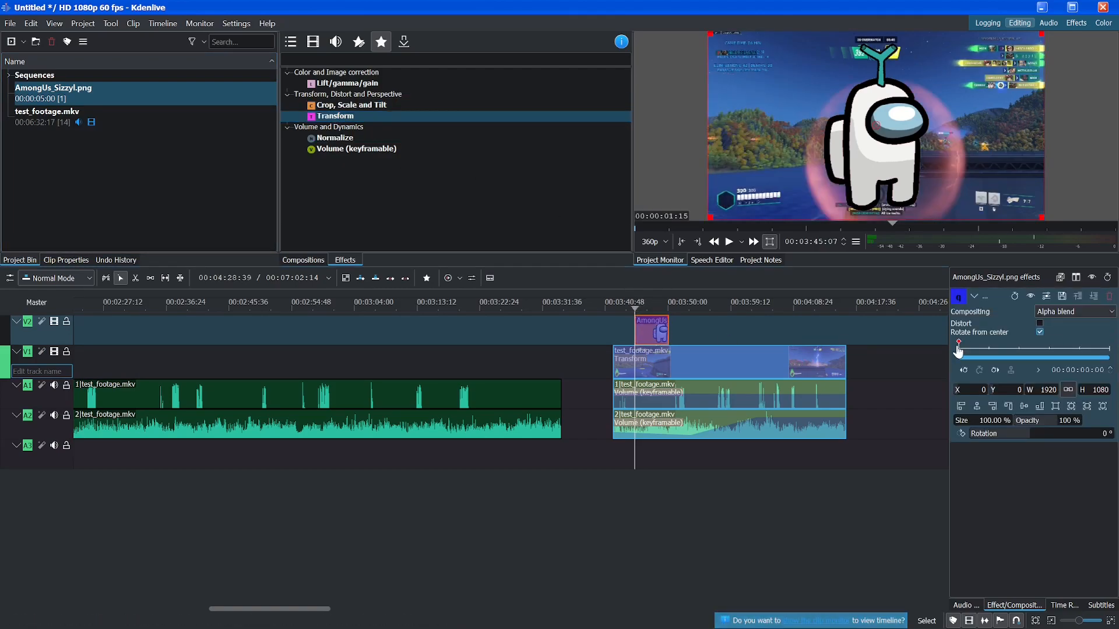
Scale the image to about 40% and keyframe it from the frame's left edge at the clip's start to the right edge at its end
left_click_drag(1047, 219, 840, 103)
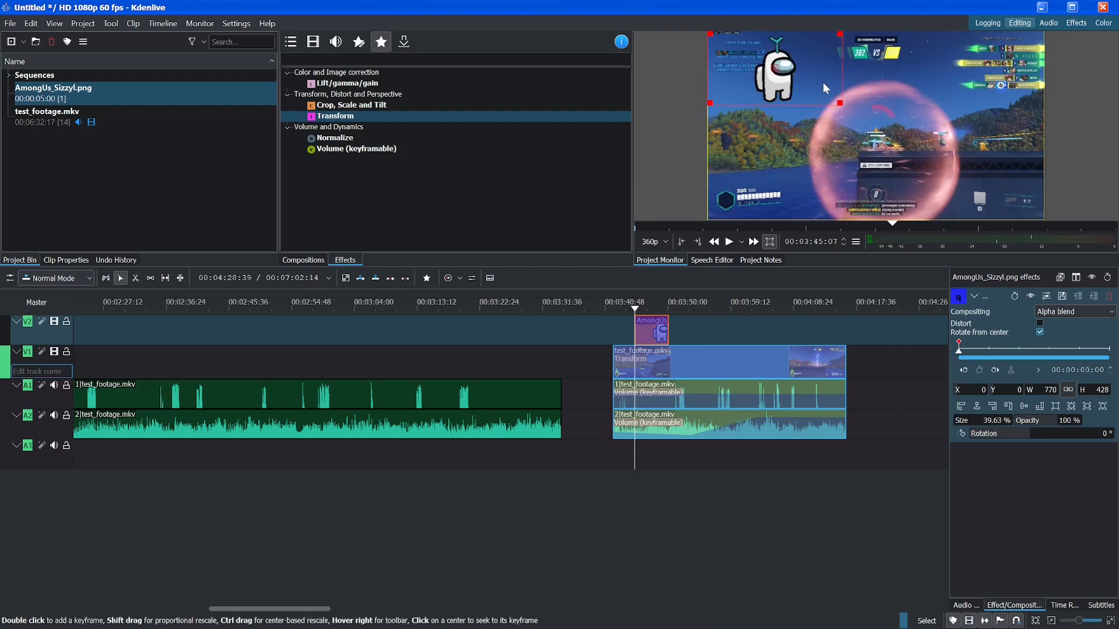
left_click_drag(777, 71, 753, 125)
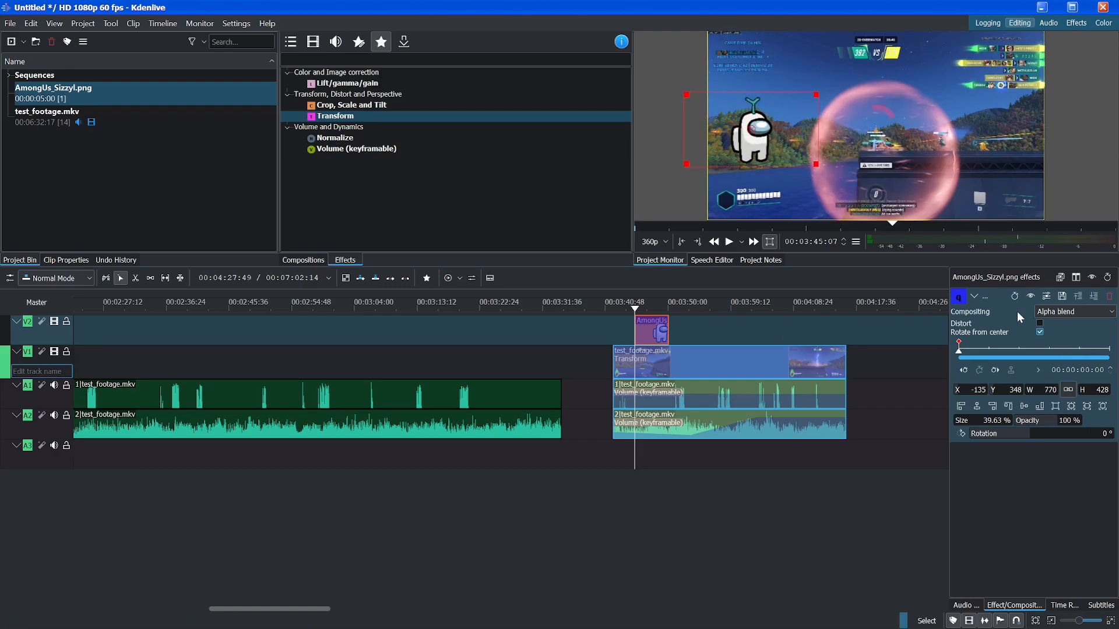
left_click(1007, 372)
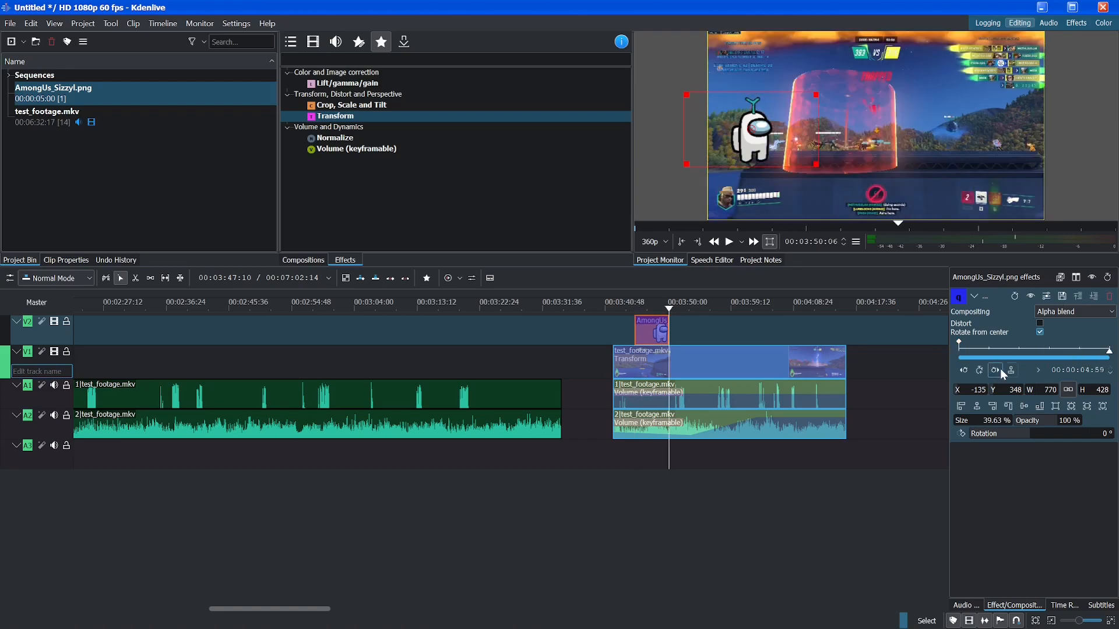
left_click_drag(751, 129, 989, 132)
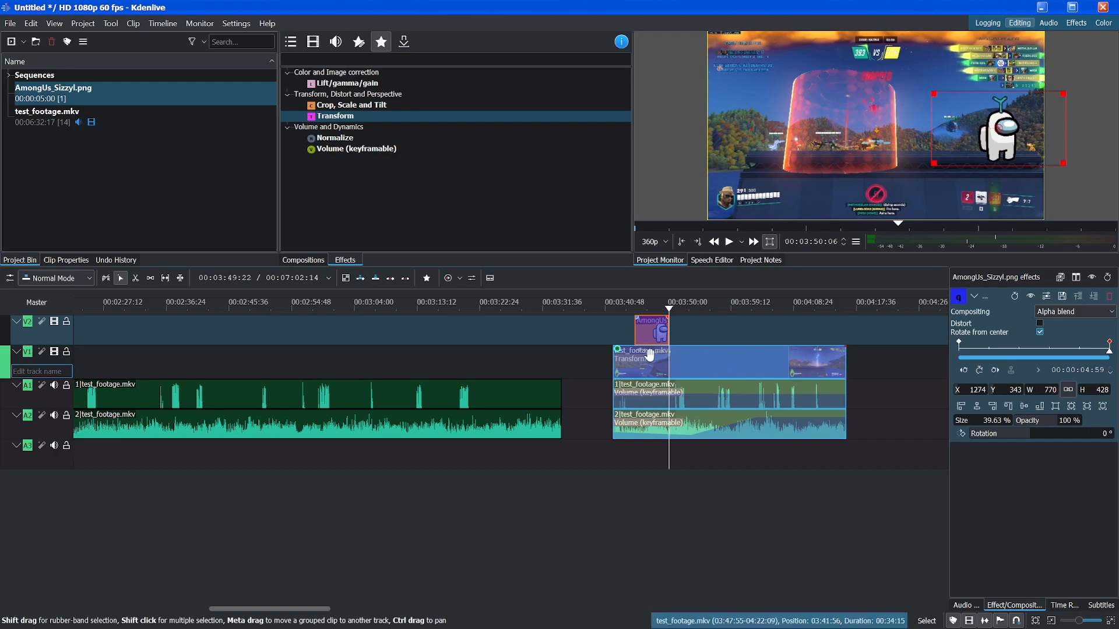
Play back the image's left-to-right movement from the start of the V2 clip
left_click(635, 310)
key("space")
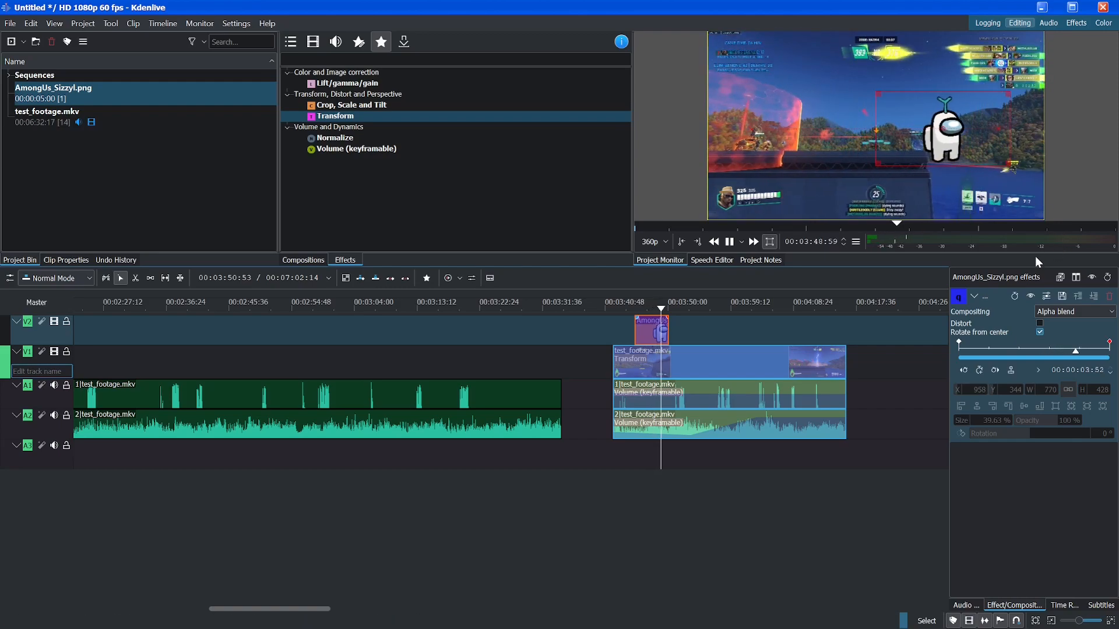
key("space")
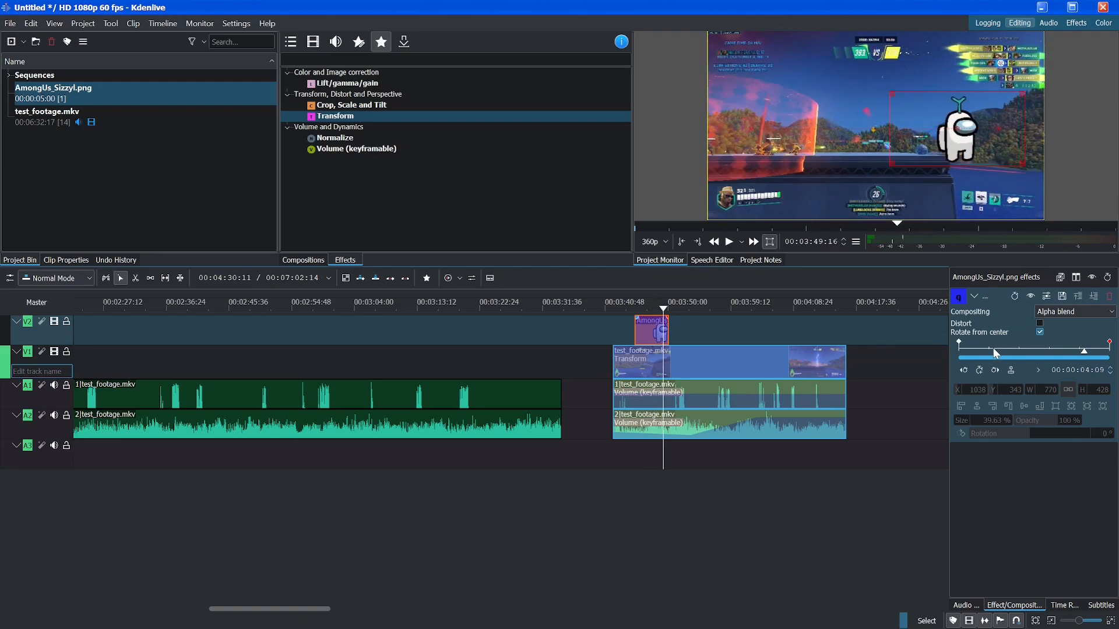
Add a Transform keyframe to the image at about 00:00:00:48 and move the picture to the frame's top centre, about X 500, Y 42
left_click(984, 347)
left_click_drag(794, 130, 879, 126)
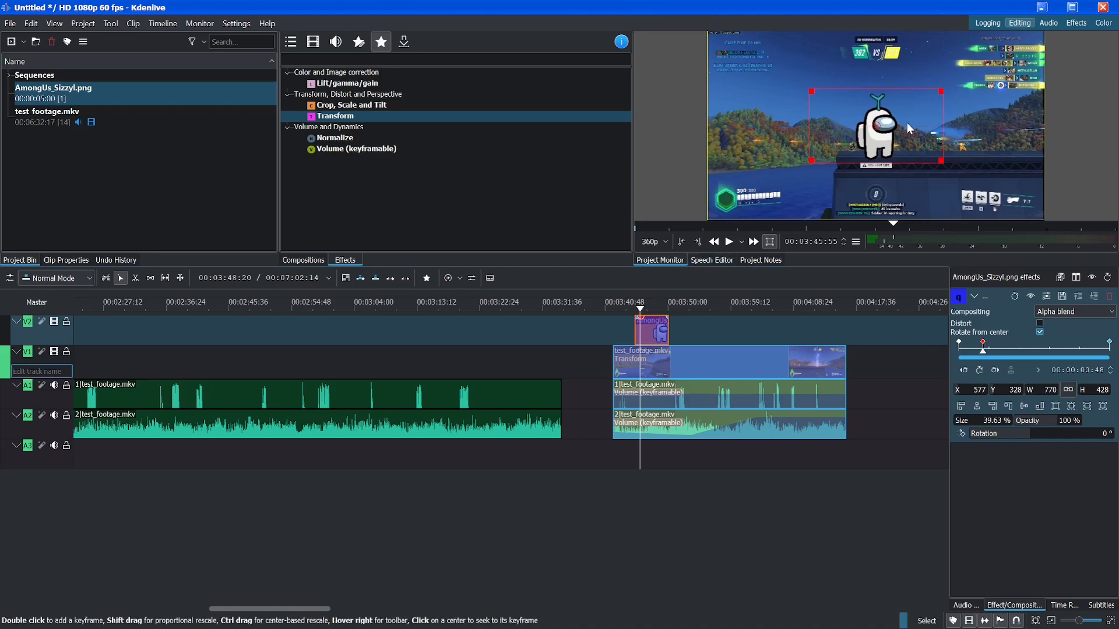
left_click_drag(893, 154, 879, 103)
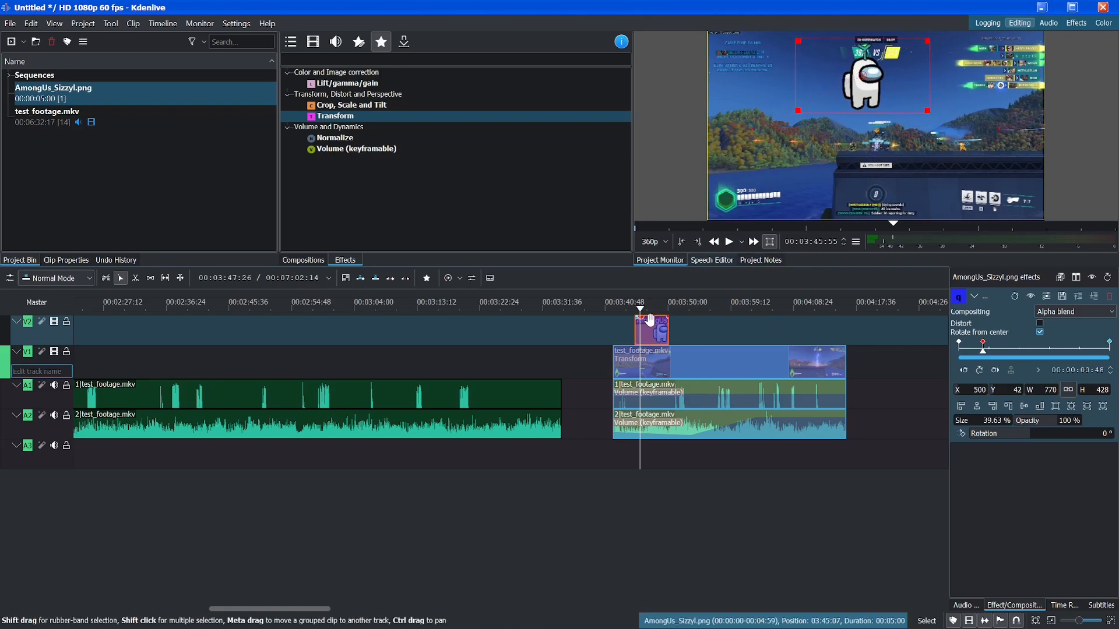
Play back the image's three-keyframe movement from just before the V2 clip until past its end
left_click(633, 308)
key("space")
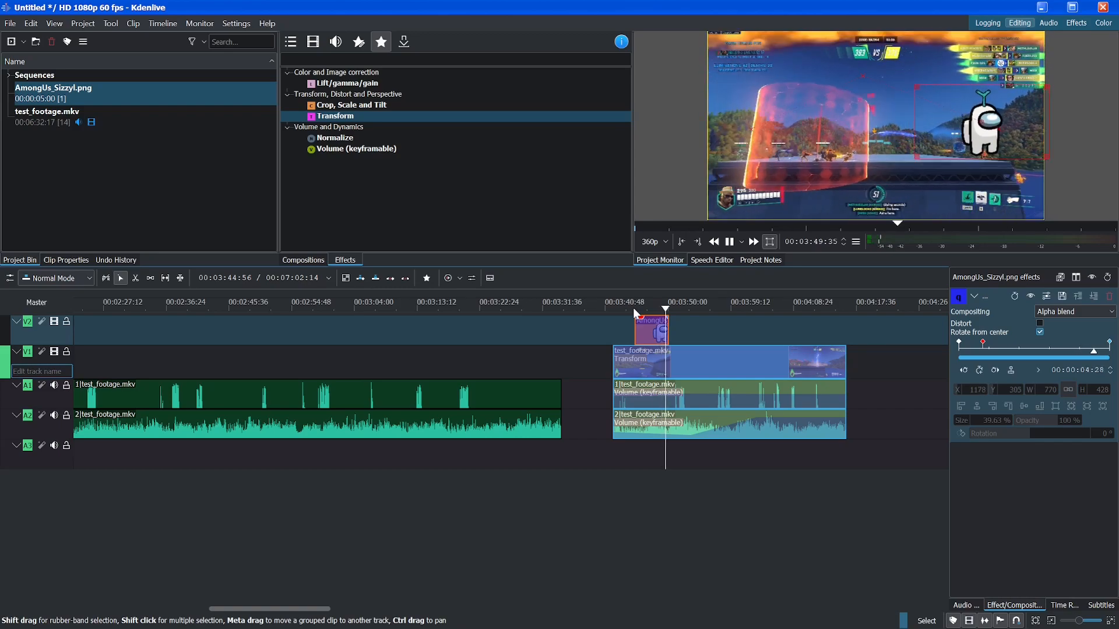
key("space")
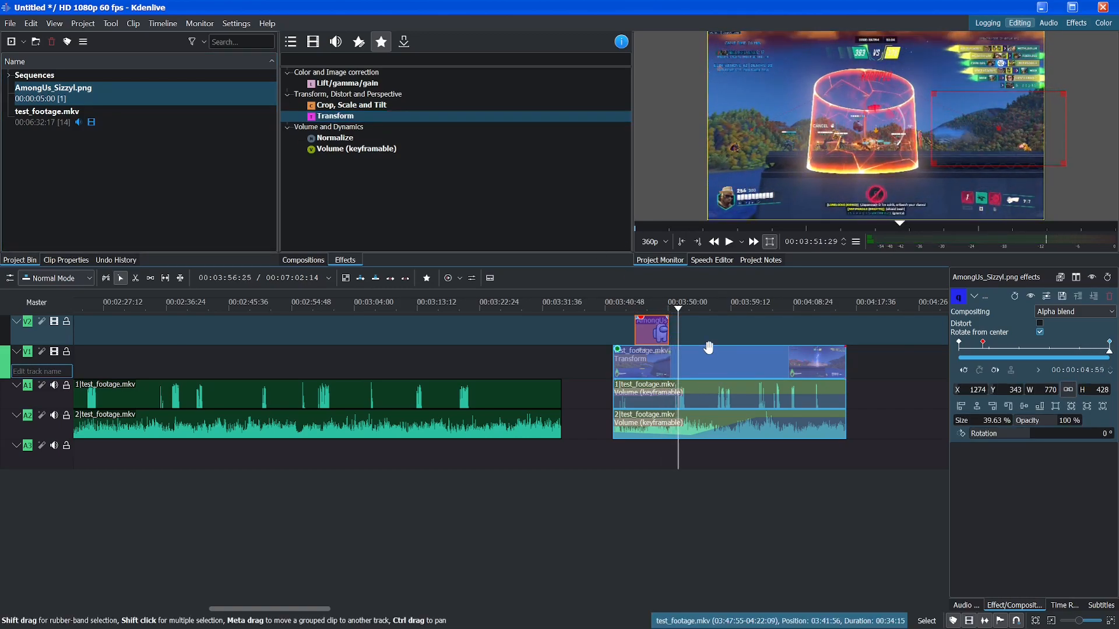
Add the Crop, Scale and Tilt effect to the V1 clip and bring all its parameters into view
left_click(342, 105)
left_click_drag(754, 370, 733, 352)
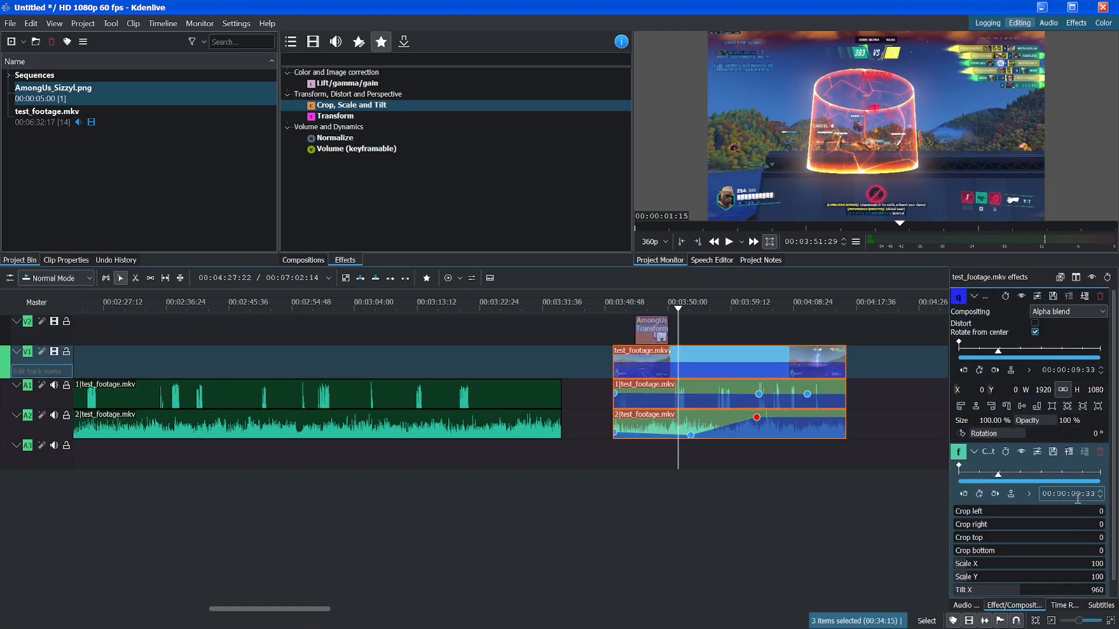
scroll(1110, 405, "down", 1)
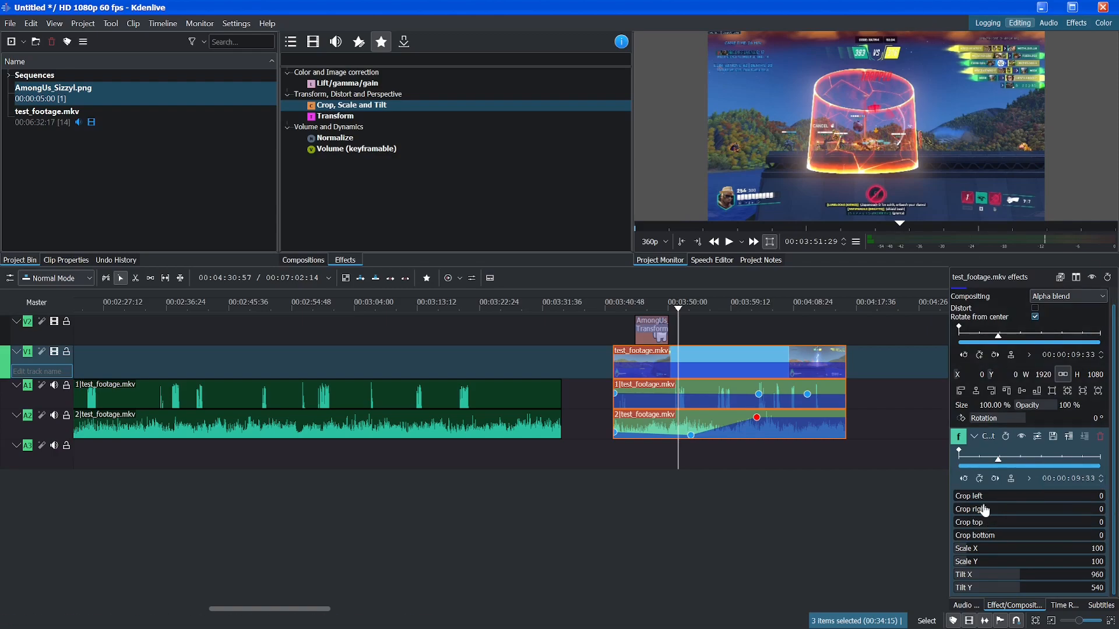
Set the V1 clip's Crop right to about 830, Crop top to 303, Scale X to 182 and Tilt X to 1464
left_click_drag(967, 515, 1014, 515)
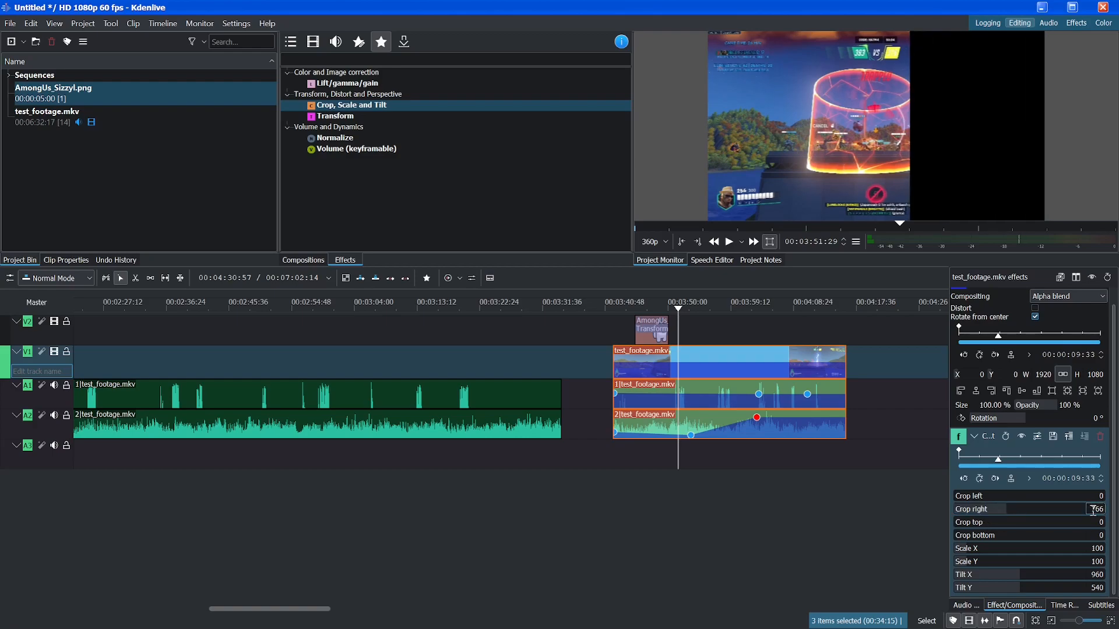
key("Return")
mouse_move(1009, 515)
left_mouse_down()
mouse_move(1025, 516)
mouse_move(1011, 516)
left_mouse_up()
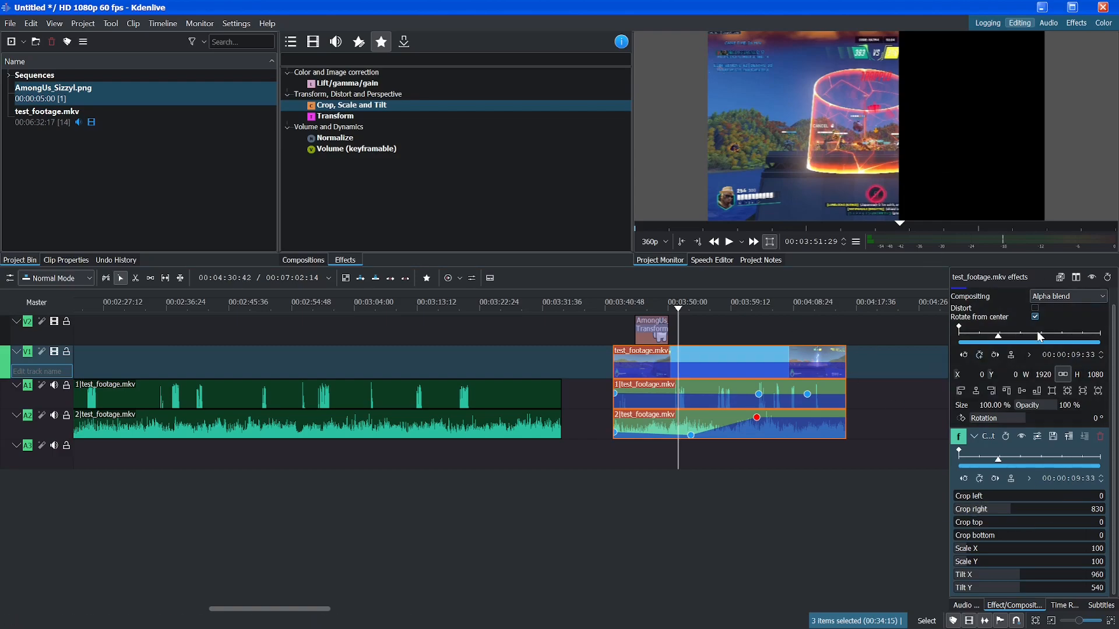
left_click_drag(975, 522, 978, 551)
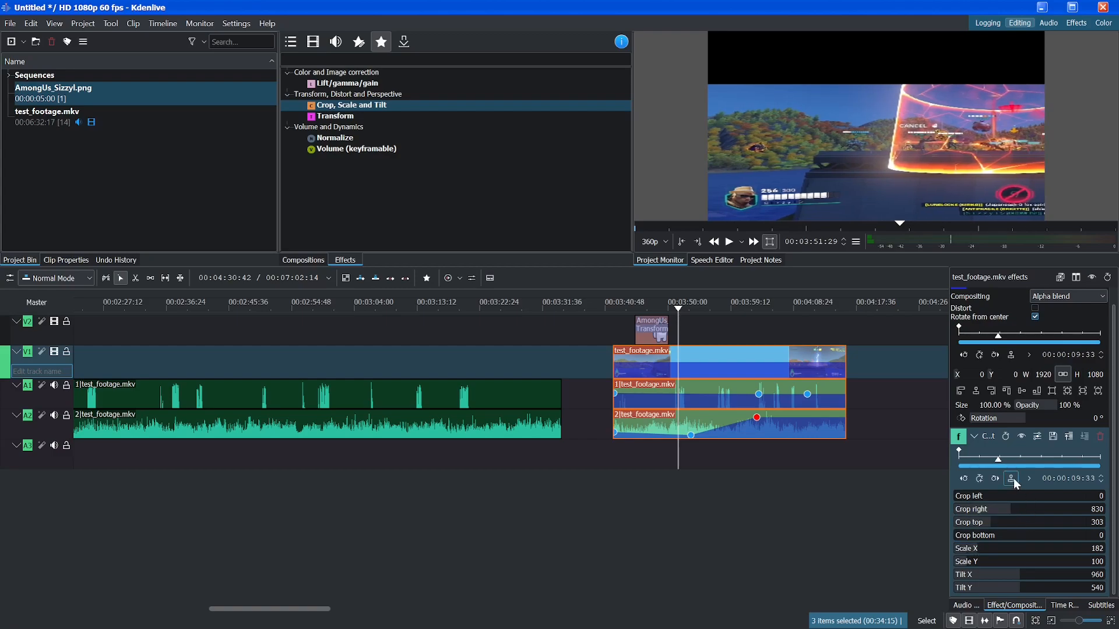
left_click_drag(970, 562, 1050, 576)
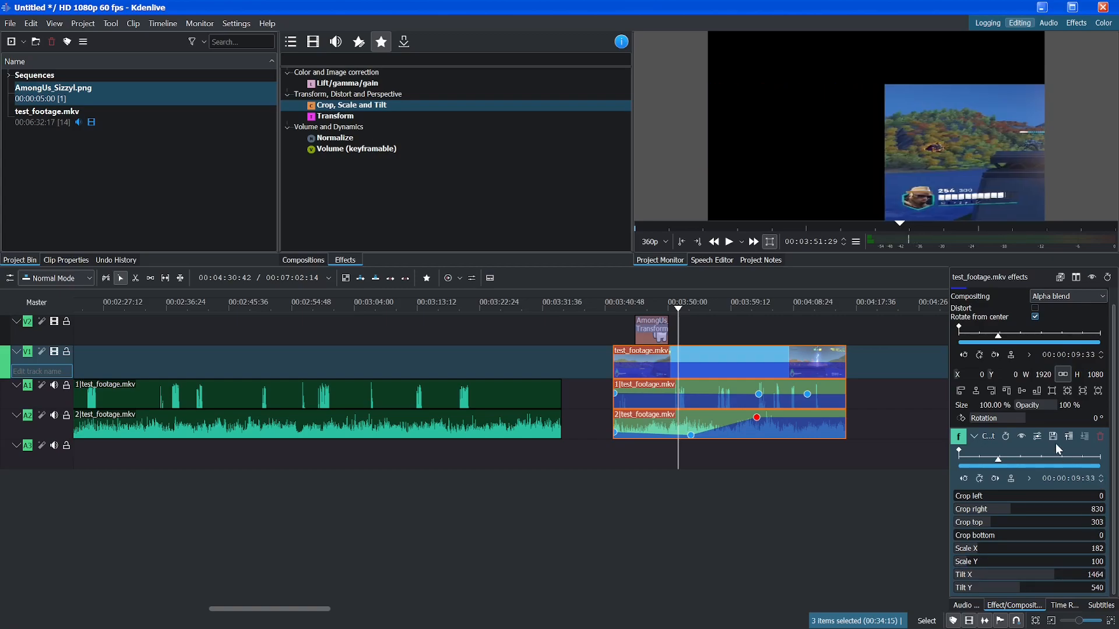
Play back the cropped and shifted V1 clip together with the animated image above it
left_click(627, 308)
key("space")
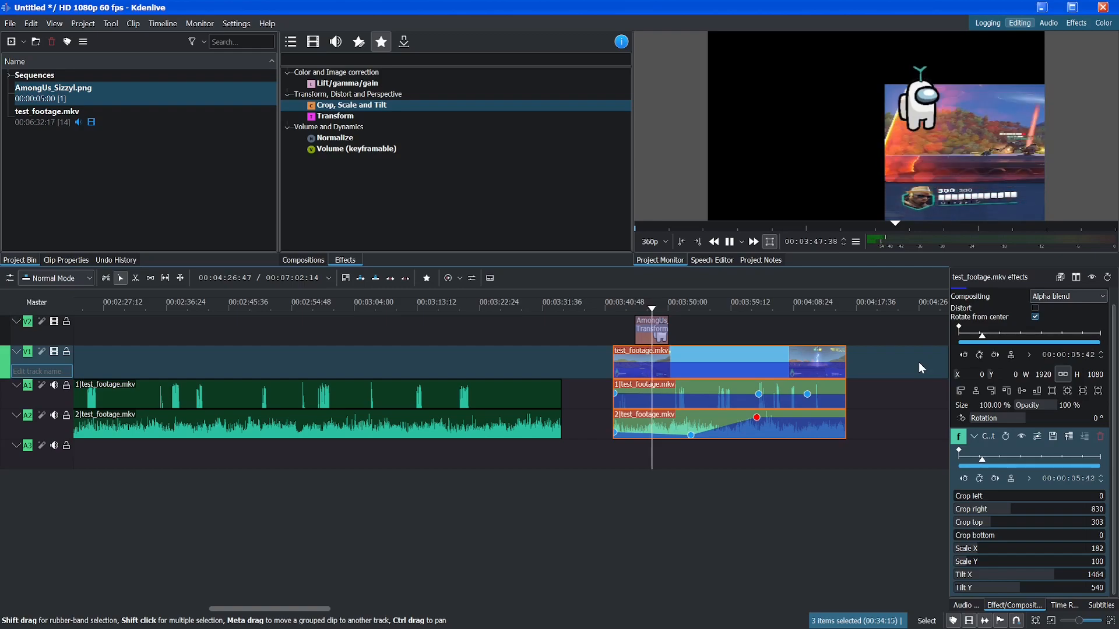
key("space")
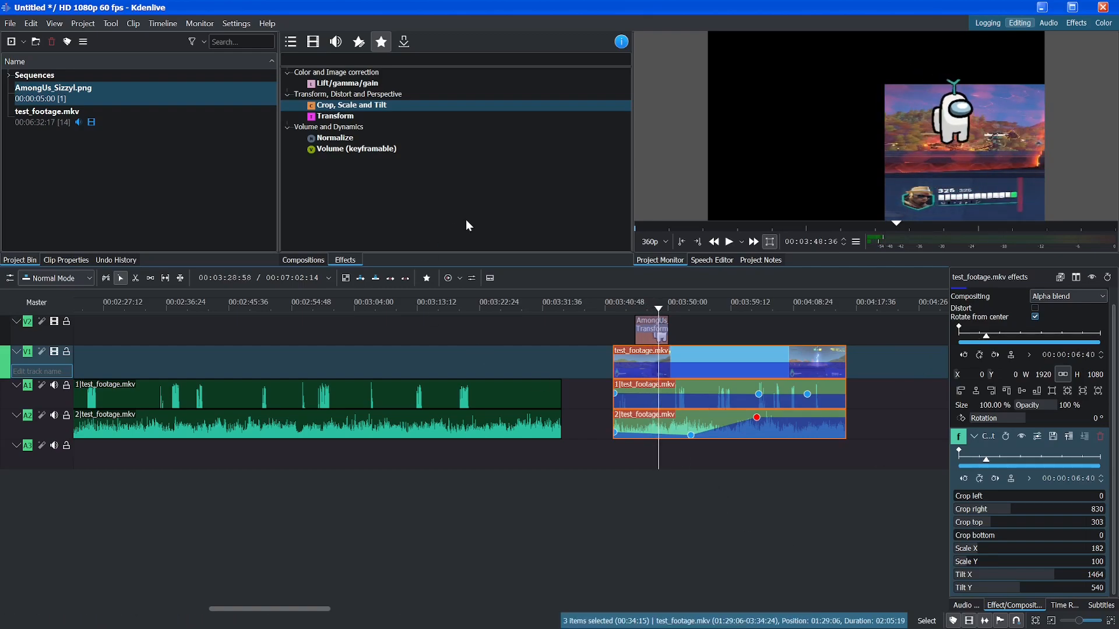
Look through the favourite effects, and bring up the full list of compositions
left_click(341, 83)
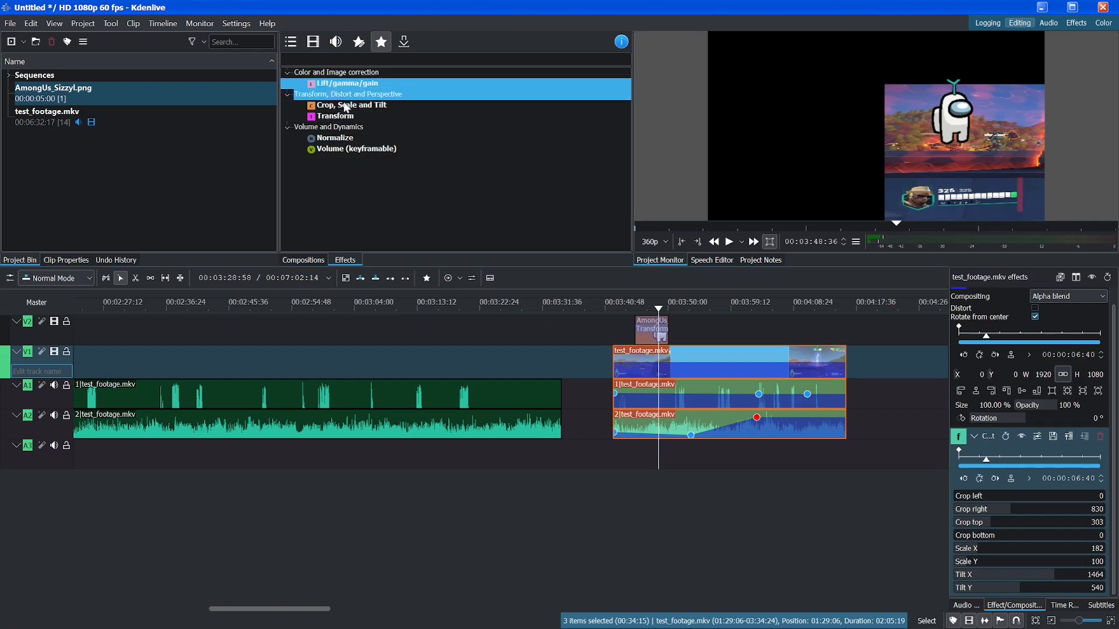
left_click(357, 116)
left_click(360, 106)
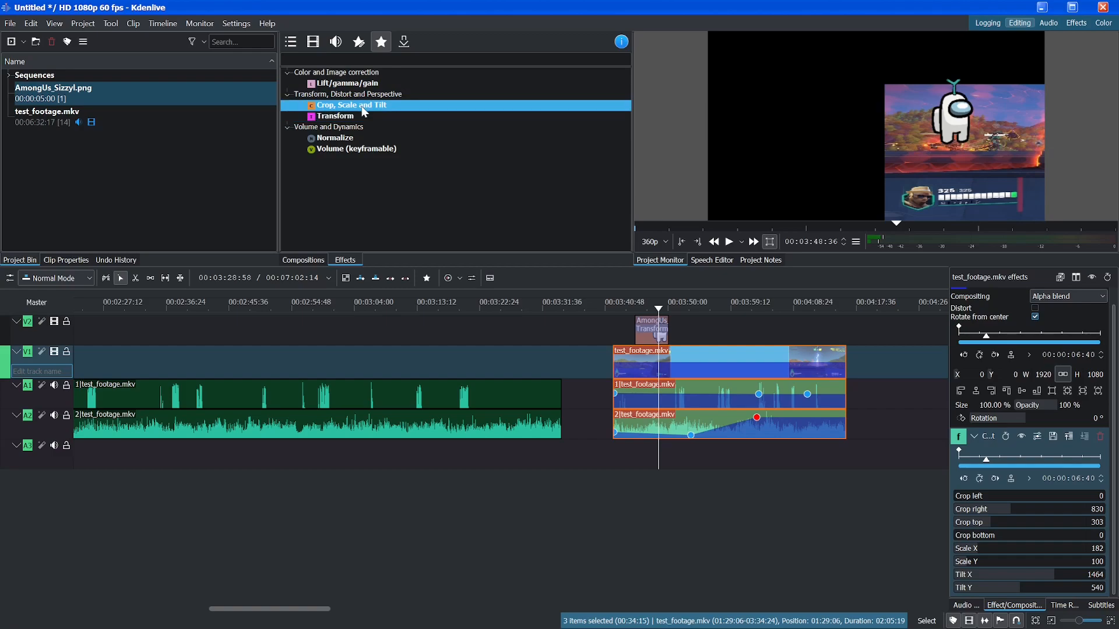
left_click(365, 150)
left_click(318, 261)
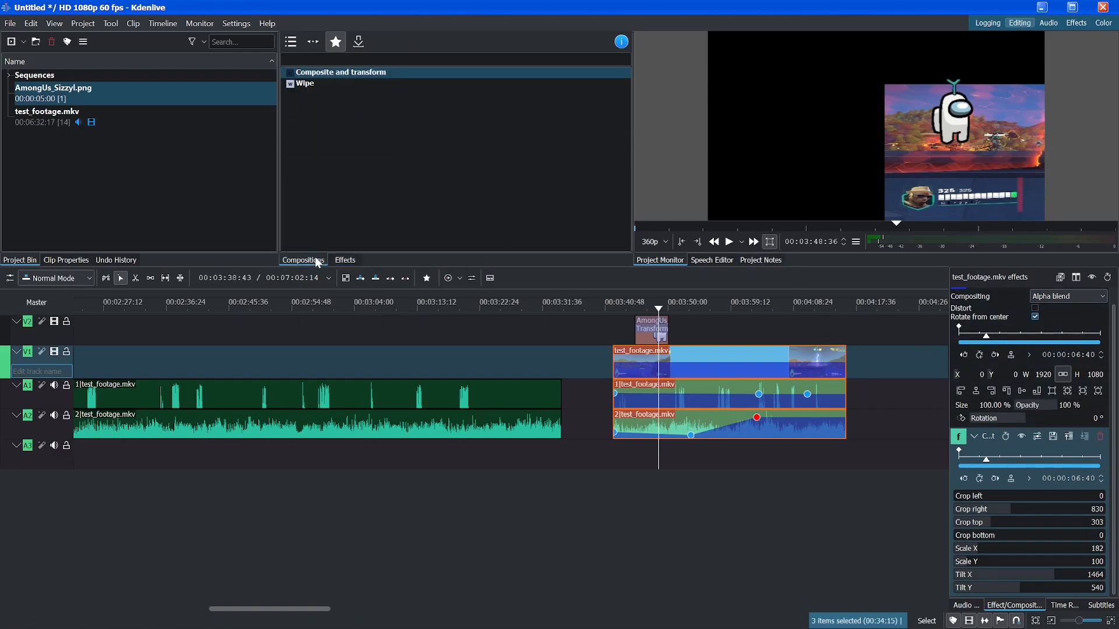
left_click(290, 41)
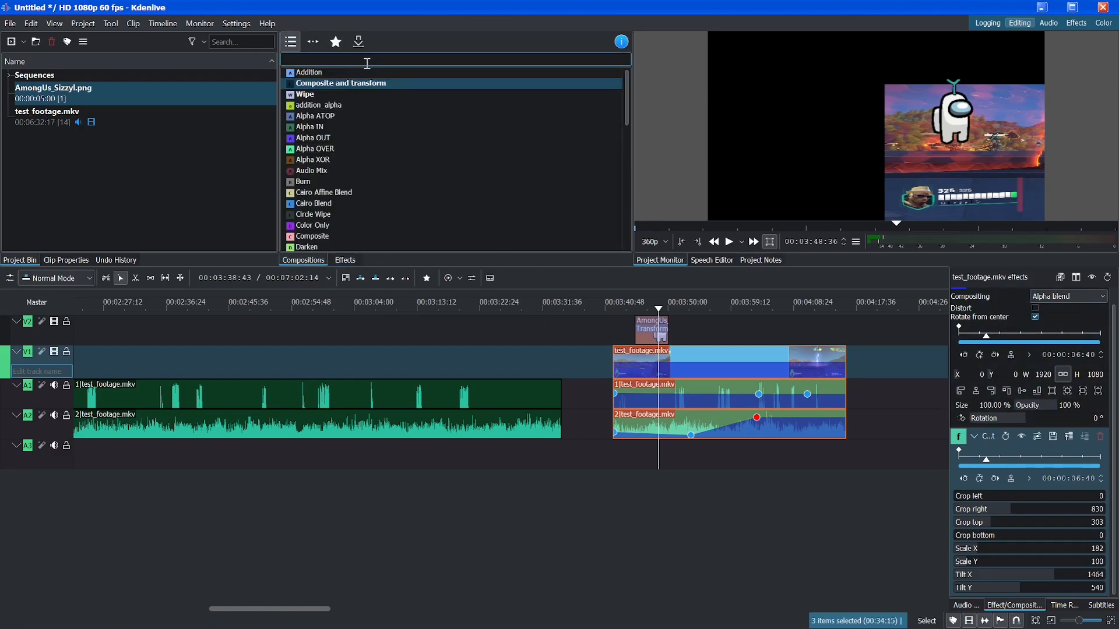
List all effects, expand the Alpha, Mask and Keying category, and look through the available effects
left_click(345, 261)
left_click(290, 42)
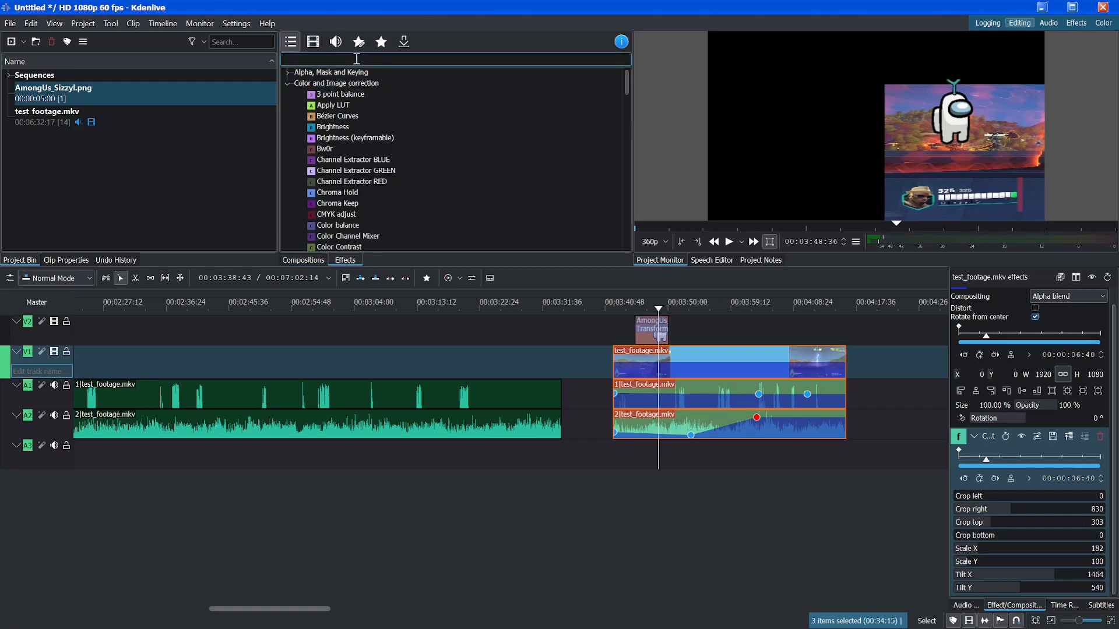
left_click(364, 74)
left_click(288, 72)
scroll(425, 142, "down", 3)
left_click(430, 138)
scroll(428, 134, "up", 3)
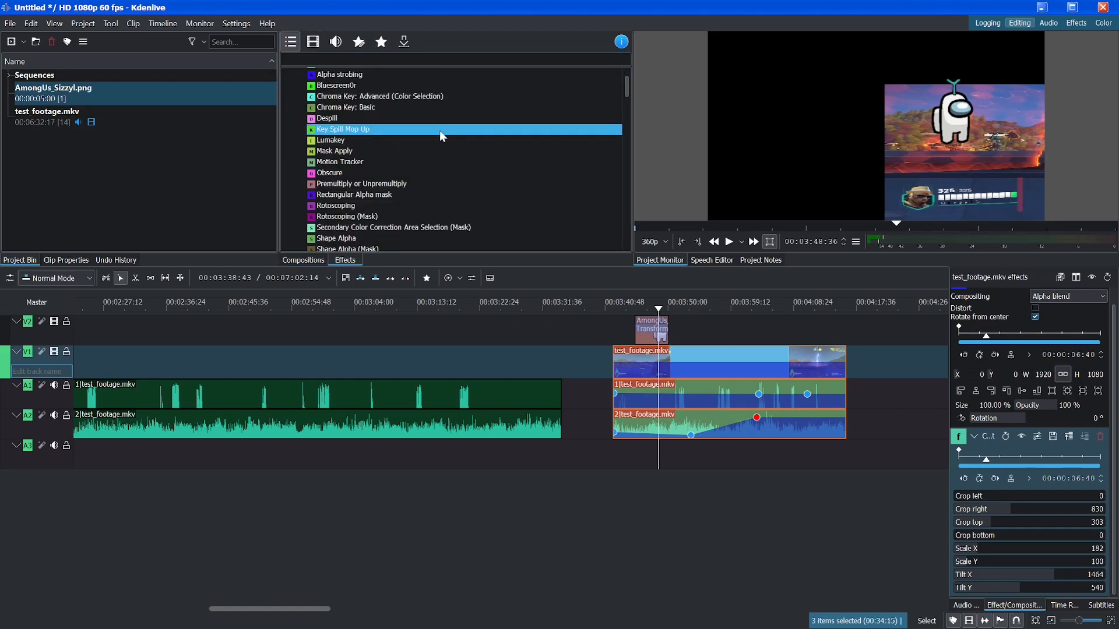
left_click(363, 136)
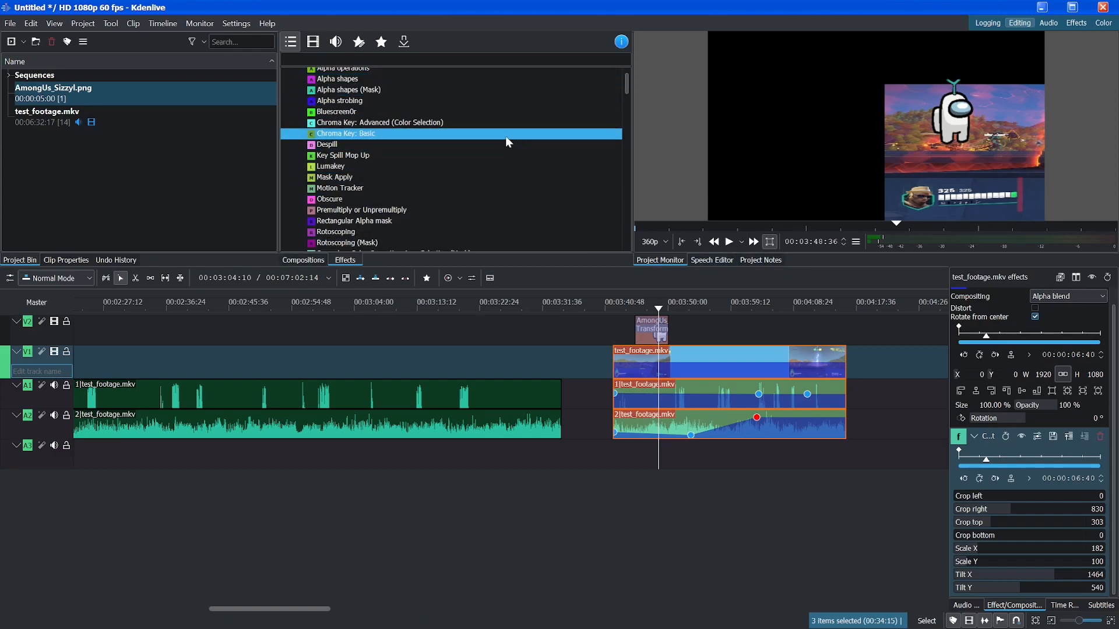
scroll(505, 137, "down", 10)
scroll(518, 168, "down", 12)
scroll(522, 167, "down", 15)
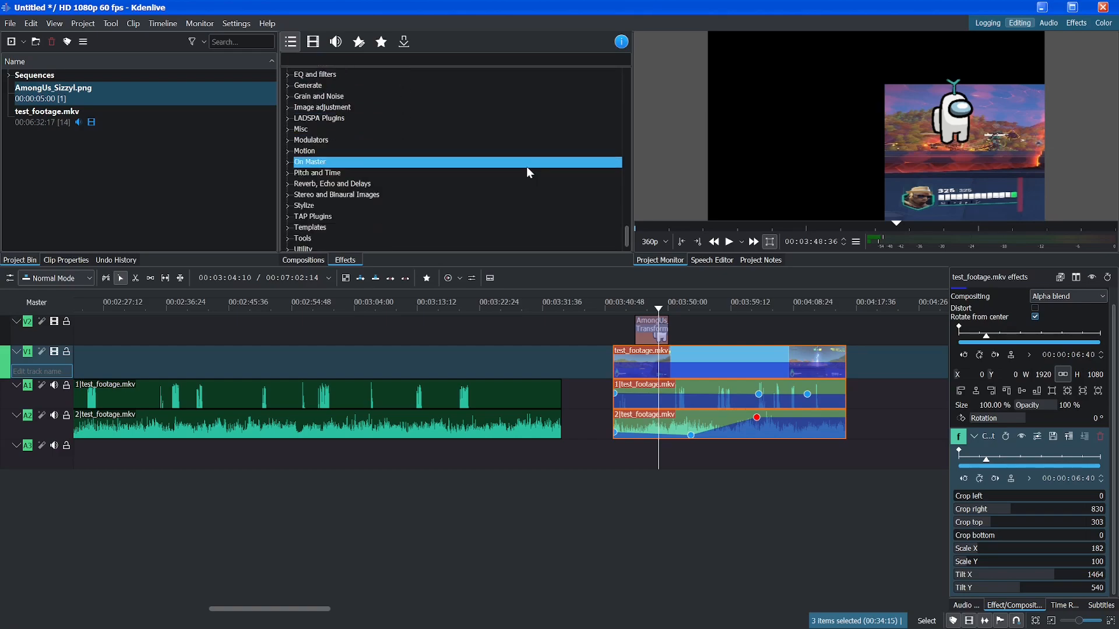
Examine the effect categories from EQ and filters to Pitch and Time and the effects they contain
left_click(378, 173)
left_click(359, 151)
left_click(377, 129)
left_click(376, 108)
left_click(376, 96)
left_click(375, 86)
left_click(385, 75)
scroll(466, 142, "down", 10)
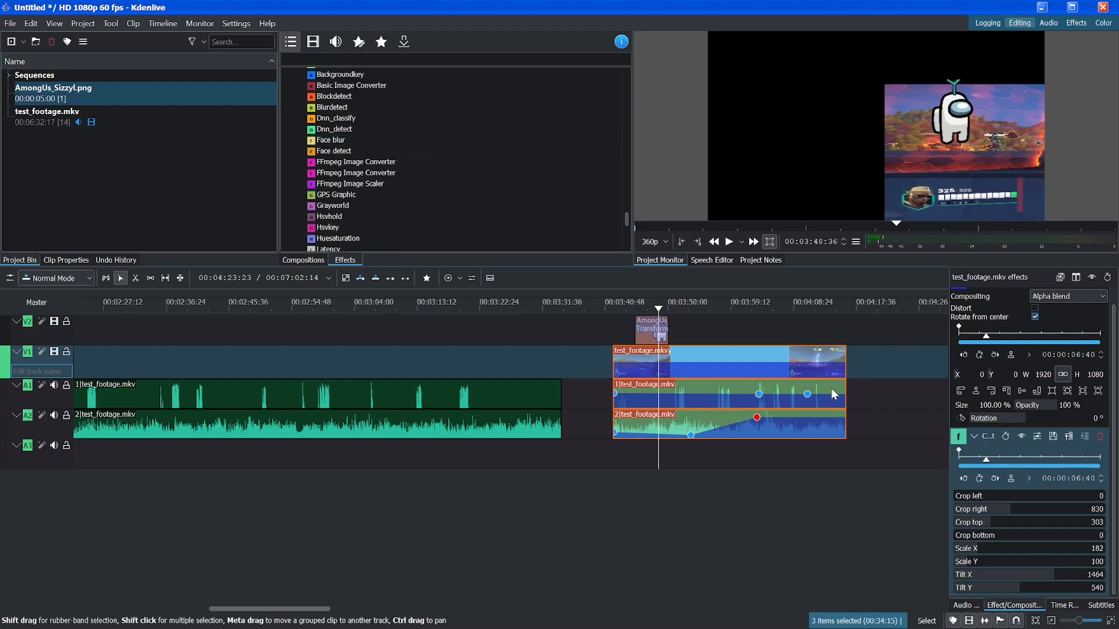
Apply the favourite Volume (keyframable) effect to the earlier test_footage.mkv clip on A2
left_click(382, 42)
left_click_drag(335, 148, 416, 432)
left_click(430, 434)
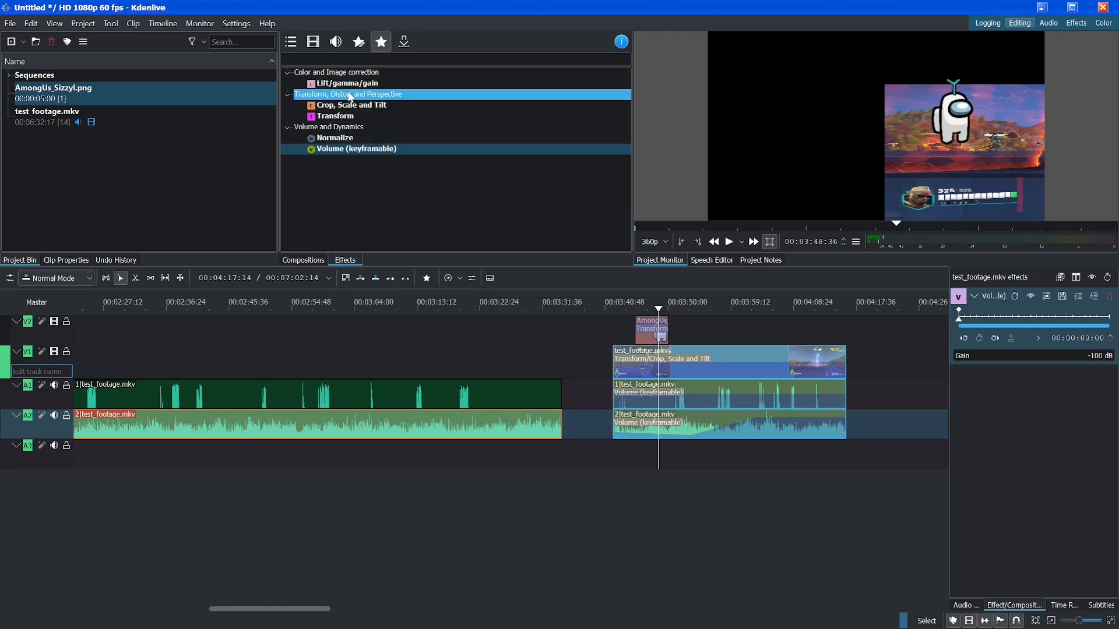
left_click(415, 127)
left_click_drag(418, 131, 392, 103)
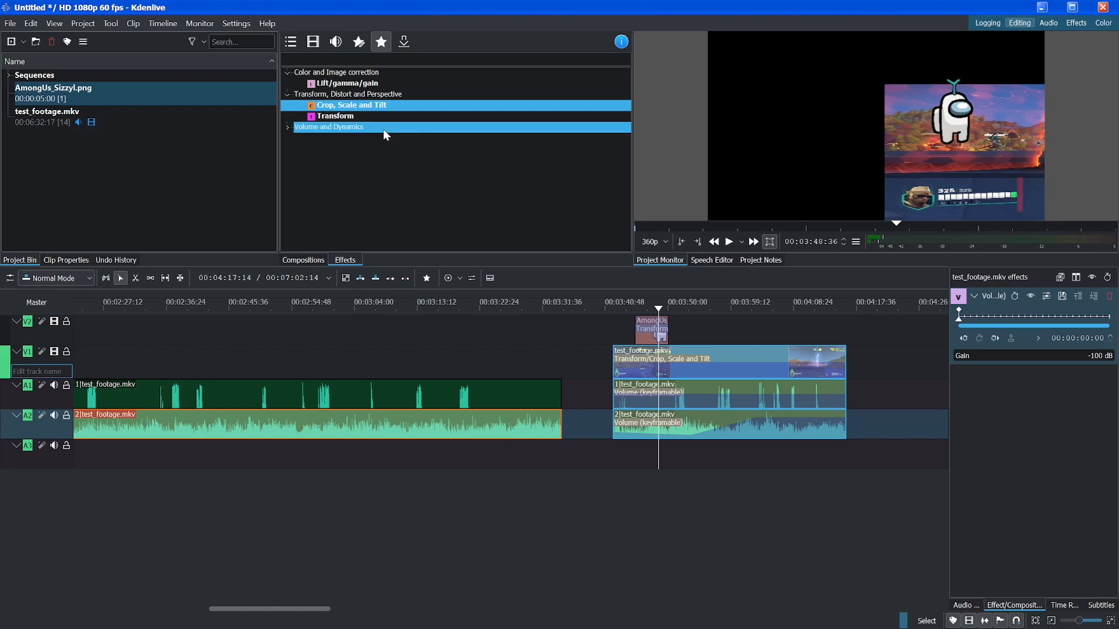
left_click(384, 128)
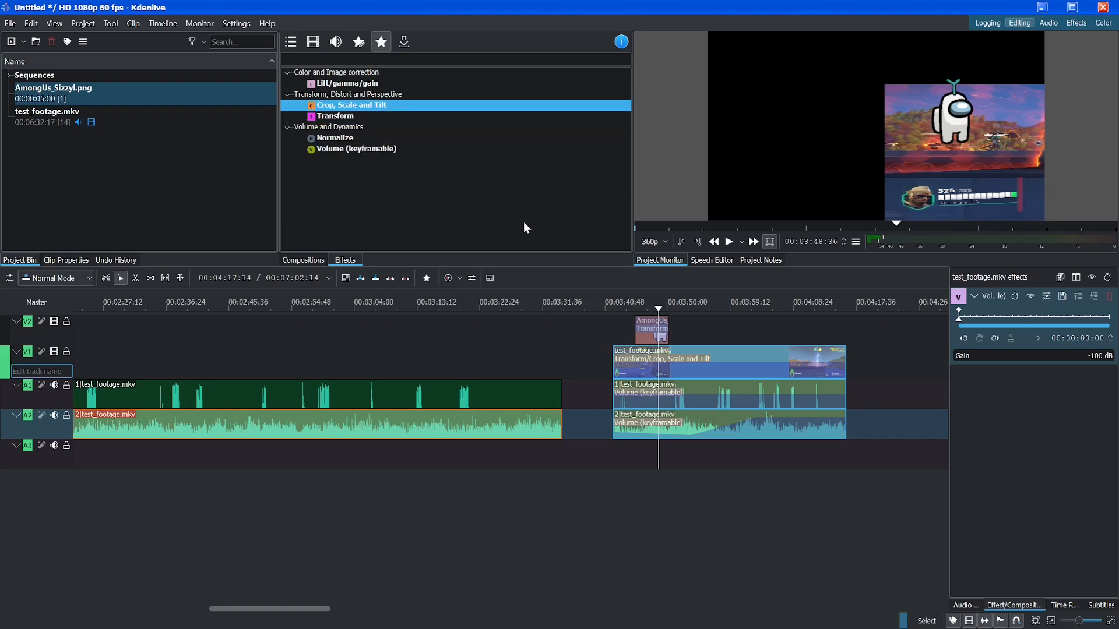
Start a new title clip and place the red text "test" at about X 1038, Y 475, beside the image character
left_click(23, 44)
left_click(36, 102)
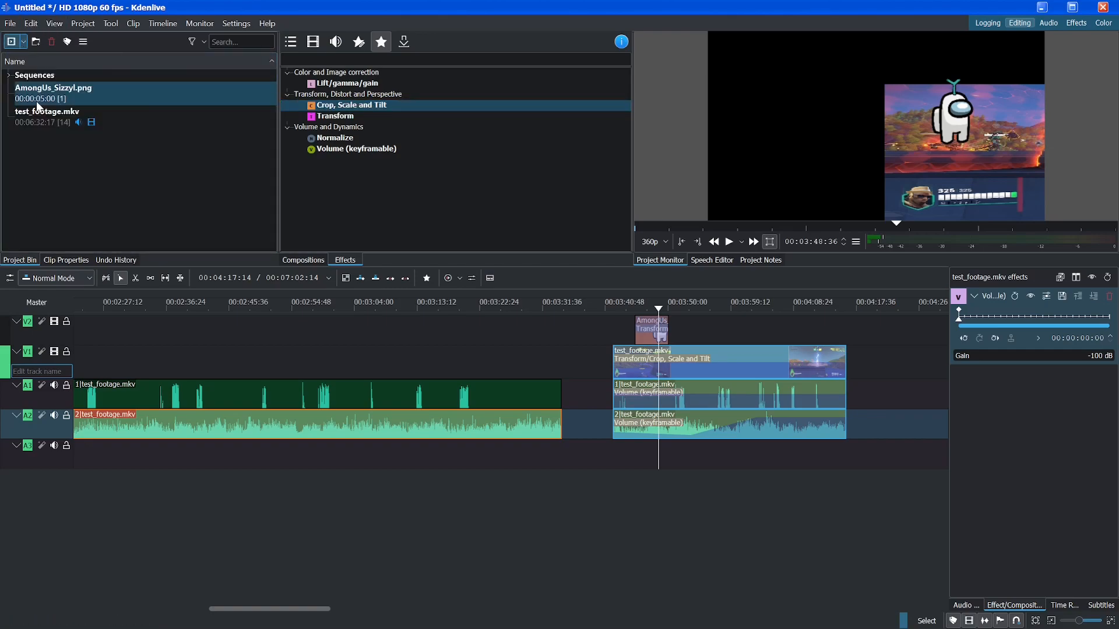
left_click_drag(507, 220, 413, 213)
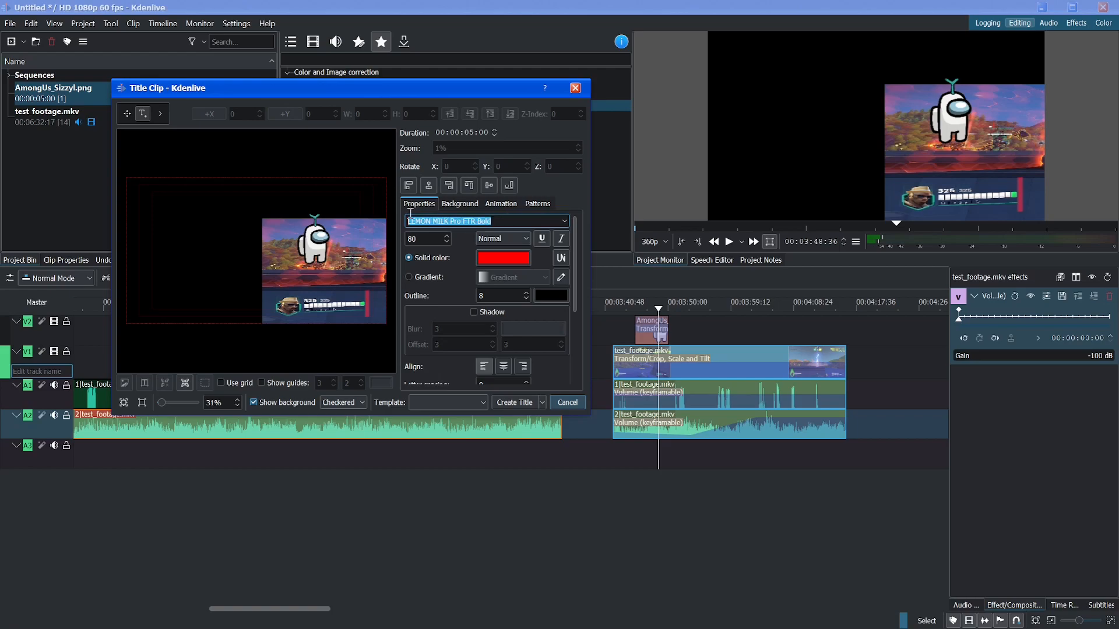
left_click(518, 222)
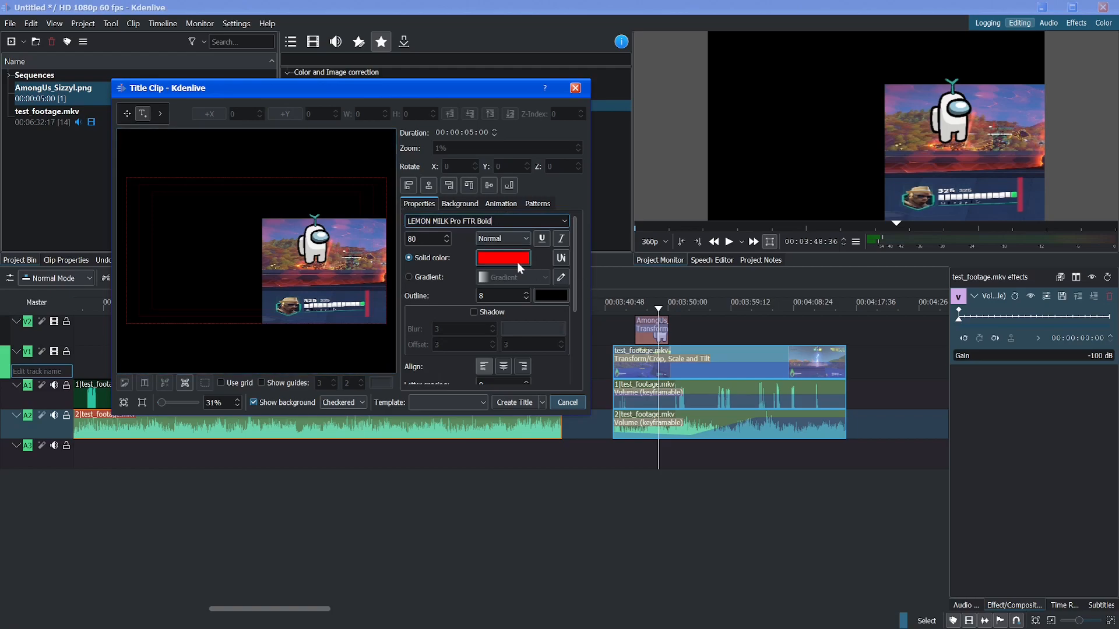
left_click(278, 272)
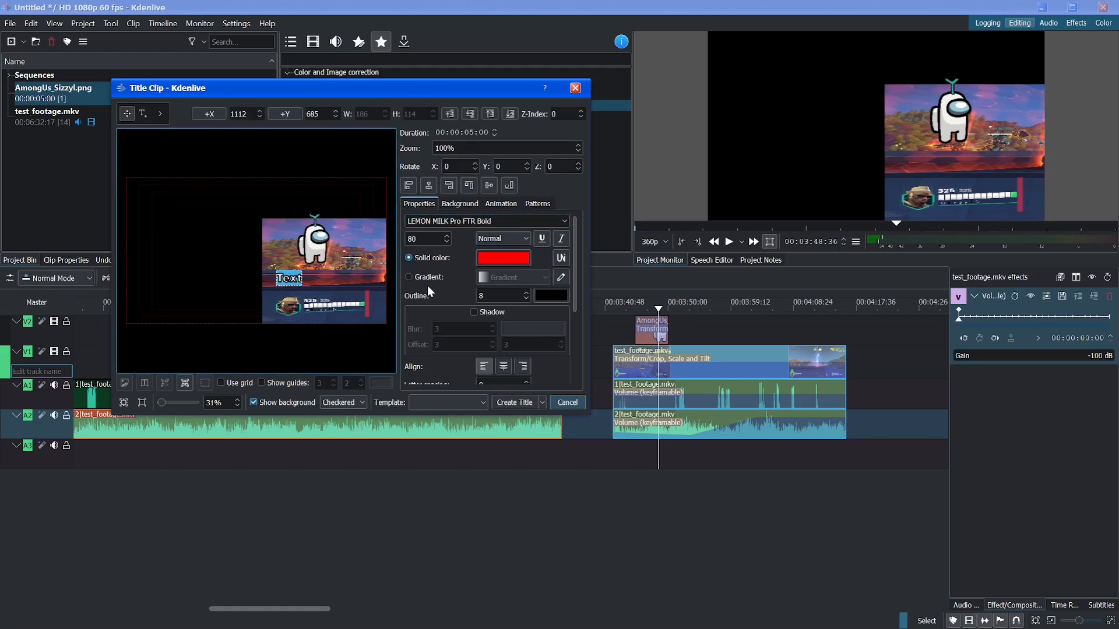
type("test")
left_click(318, 264)
left_click_drag(293, 279, 284, 251)
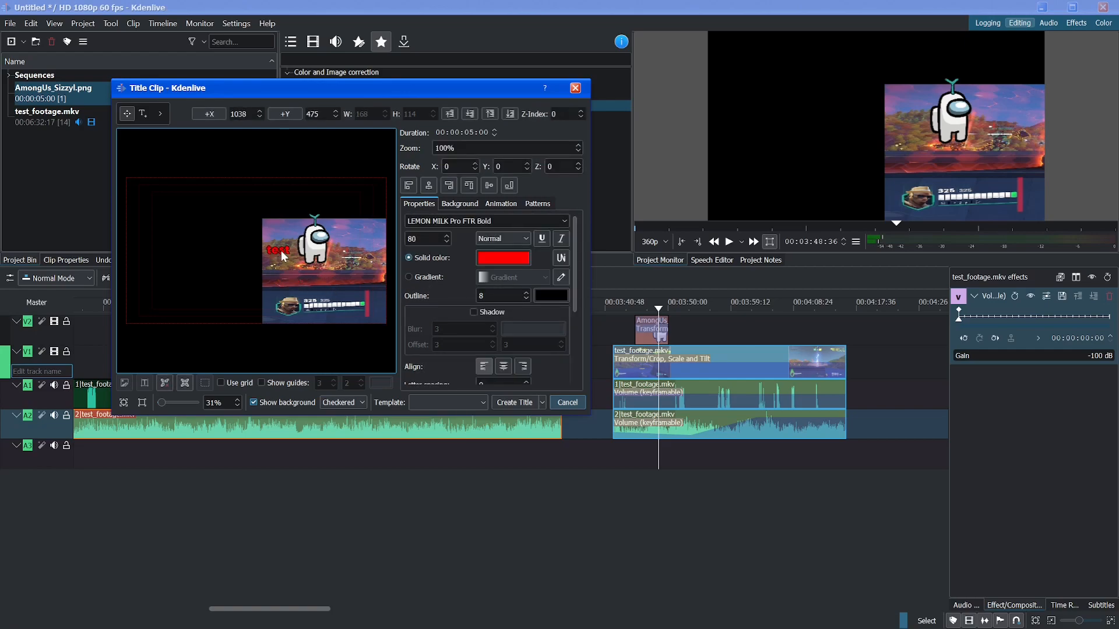
Add a second text item reading "Text" below the first one and colour it green, #55ff00
left_click(143, 113)
left_click(280, 279)
left_click(505, 258)
left_click(304, 199)
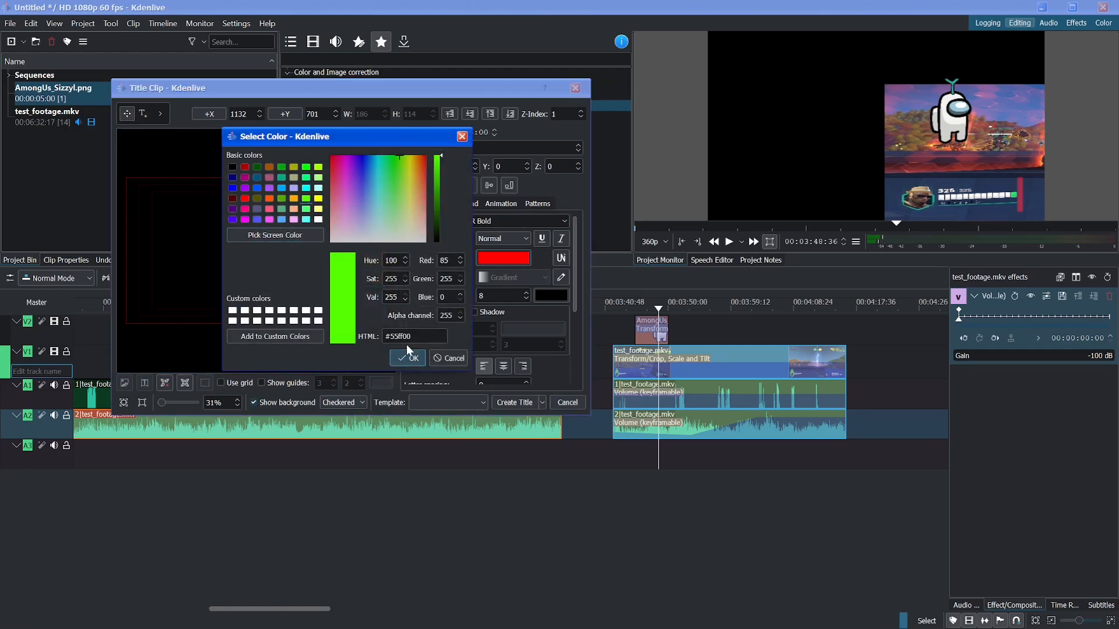
left_click(408, 358)
Set the green text to size 40 in the Impact font and move it to about X 1671, Y 449
left_click(422, 236)
type("4")
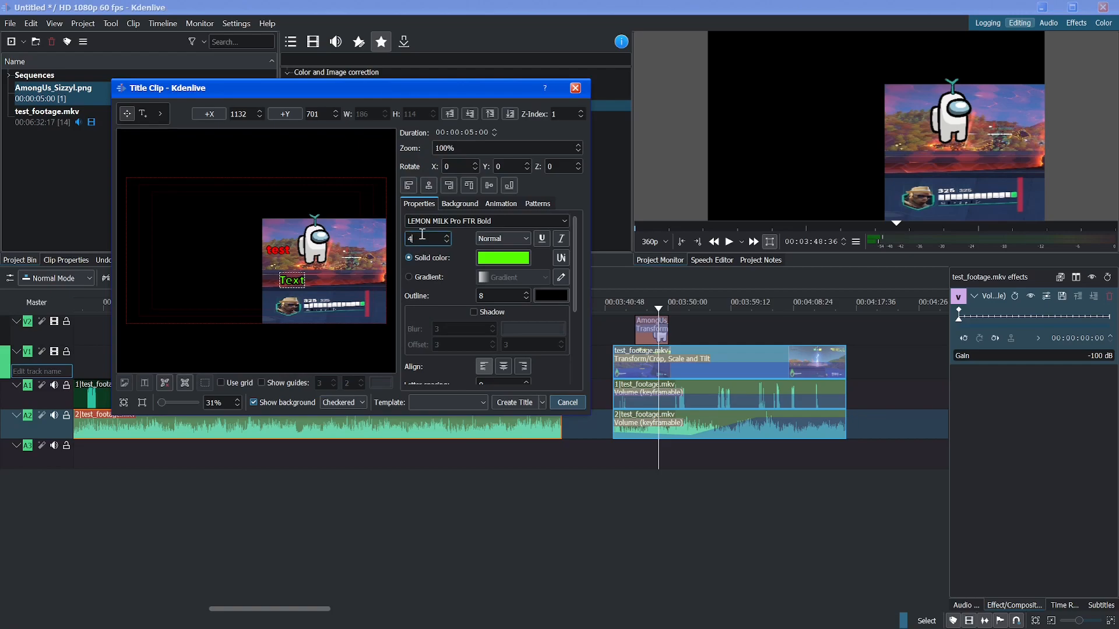
type("0")
left_click(505, 221)
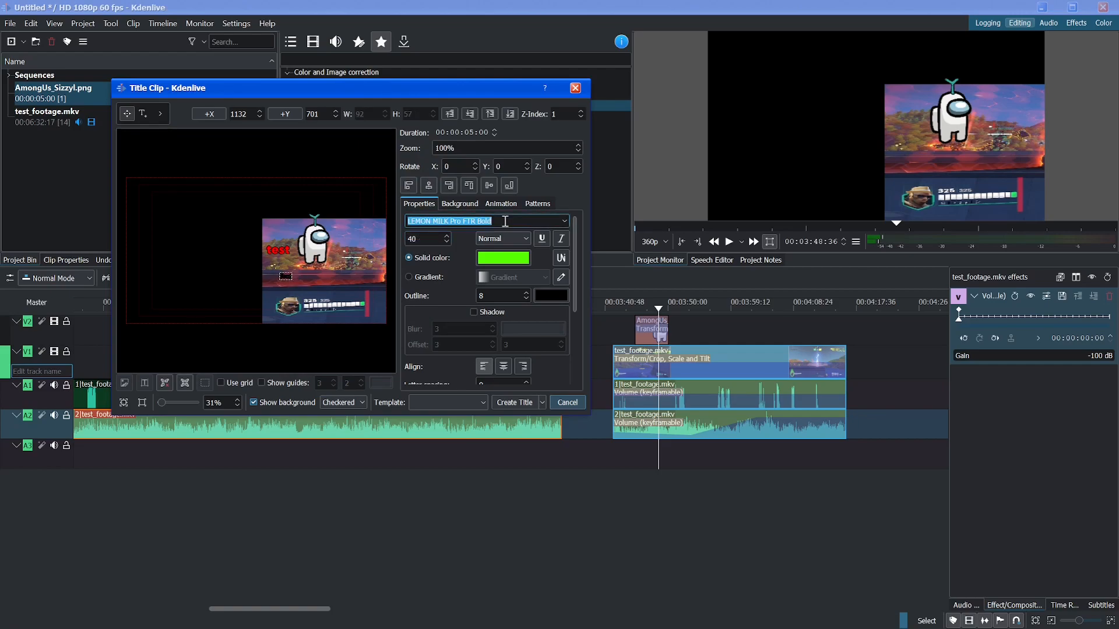
type("Impact")
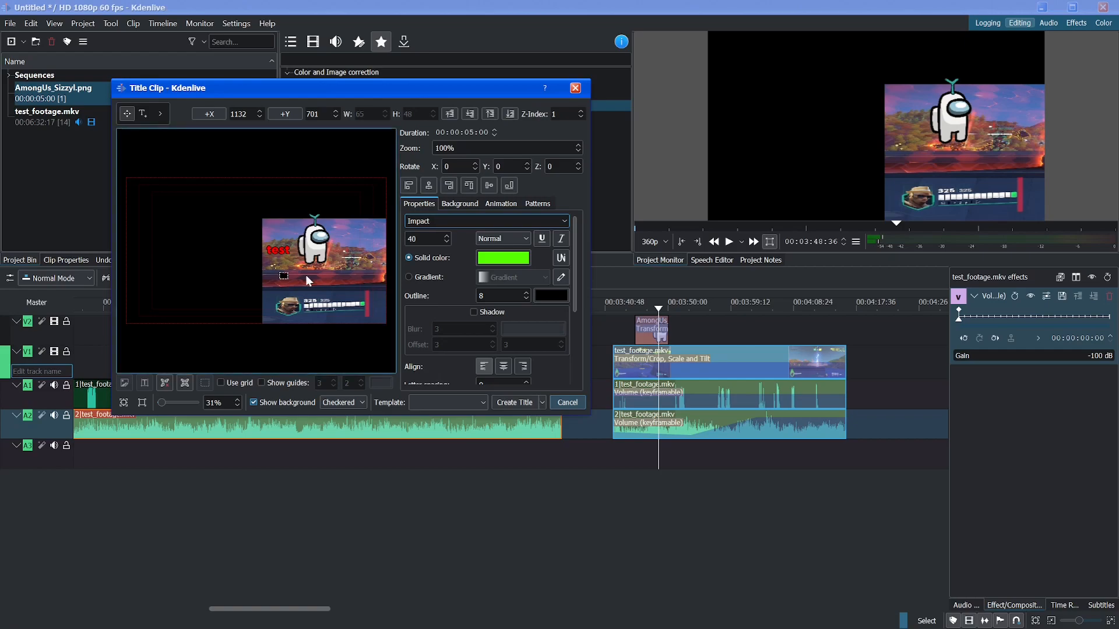
left_click(292, 282)
left_click_drag(288, 275, 363, 240)
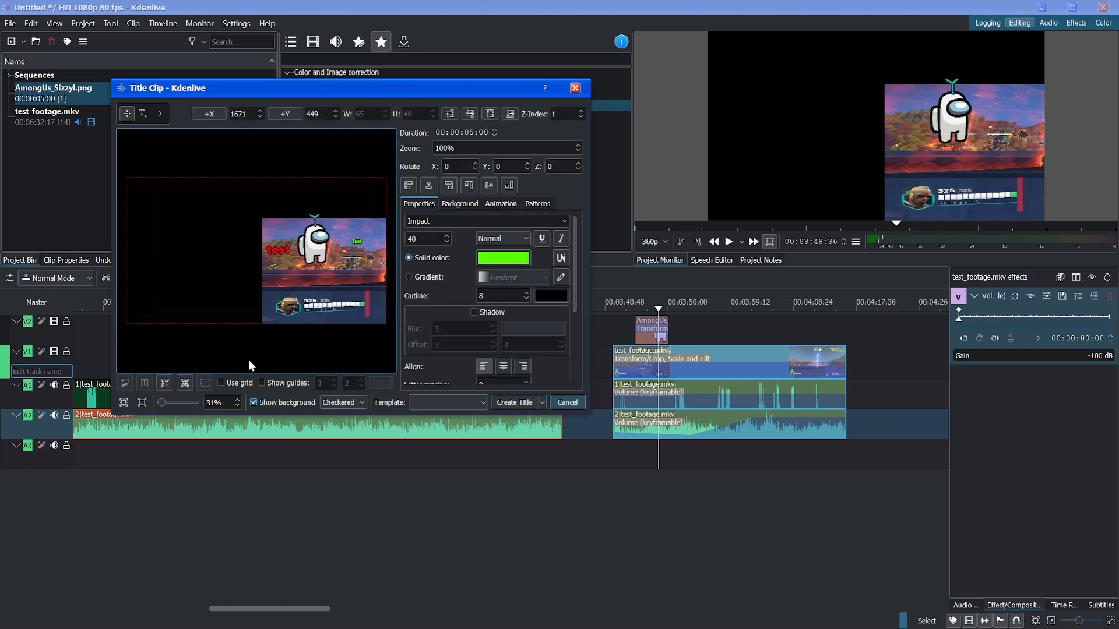
Compare the title with and without its video background, and examine the text property, background, animation and pattern options
left_click(264, 402)
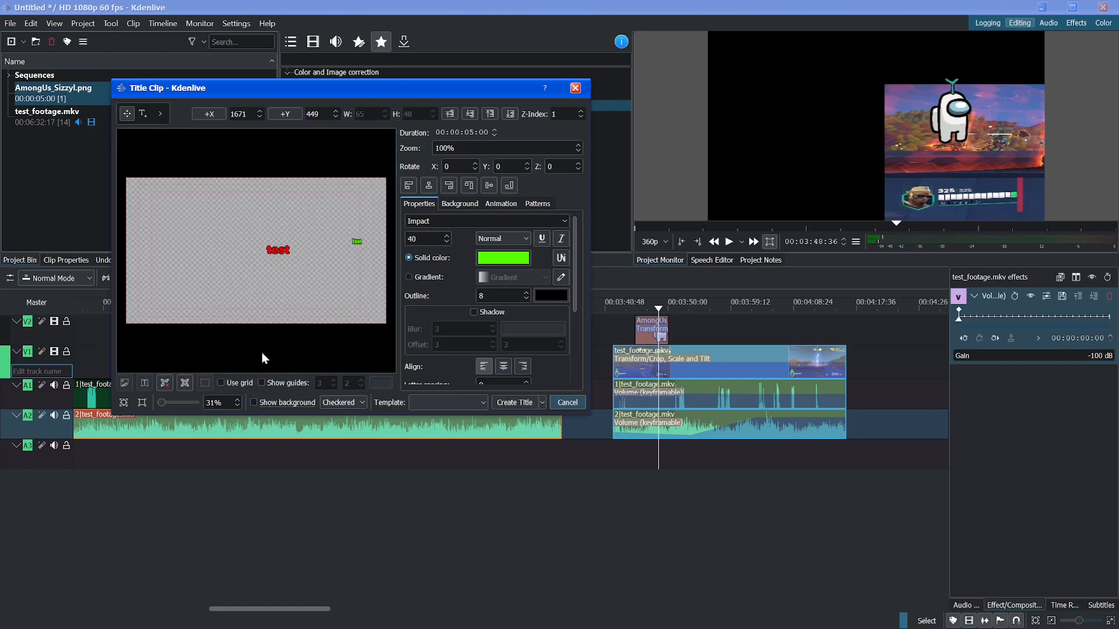
left_click(257, 406)
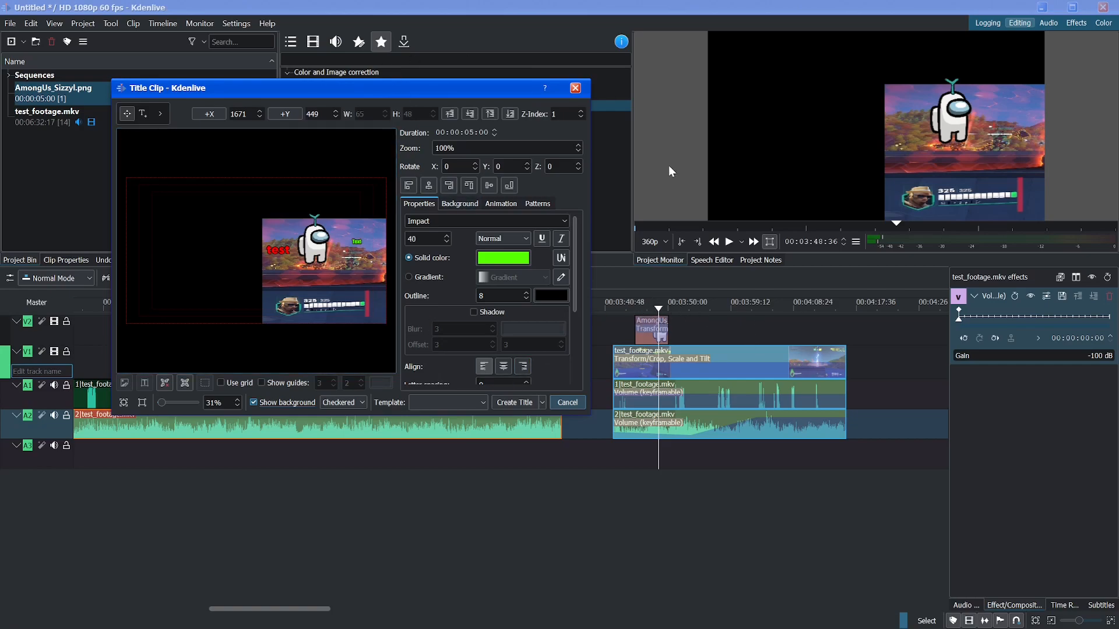
left_click_drag(573, 292, 586, 313)
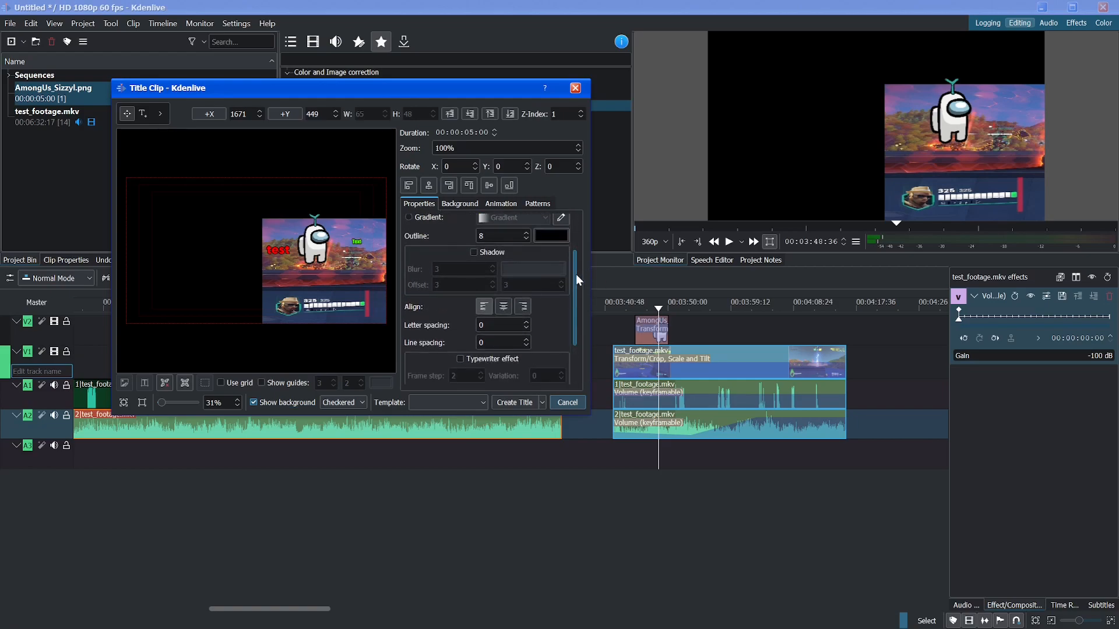
scroll(584, 277, "up", 3)
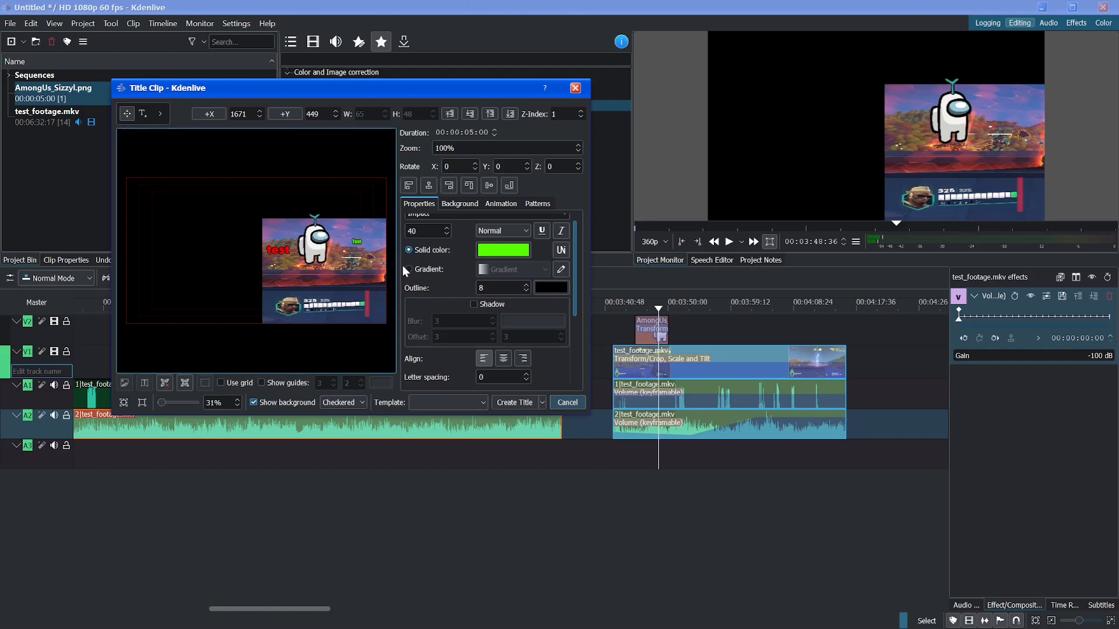
scroll(568, 273, "up", 1)
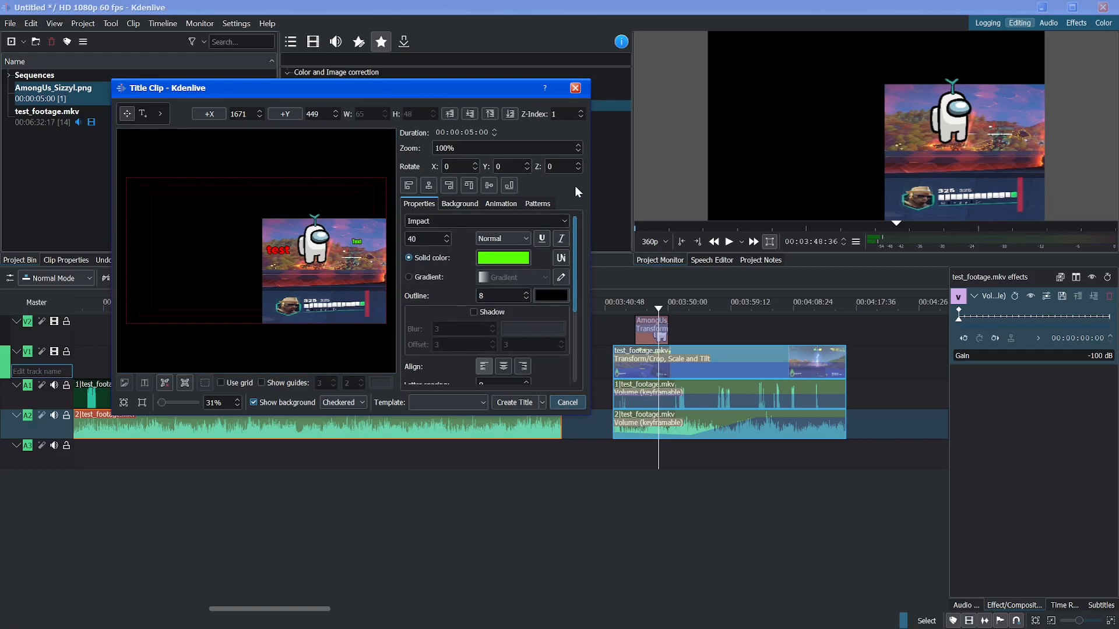
left_click(462, 204)
left_click(502, 204)
left_click(539, 204)
left_click(463, 202)
left_click(419, 204)
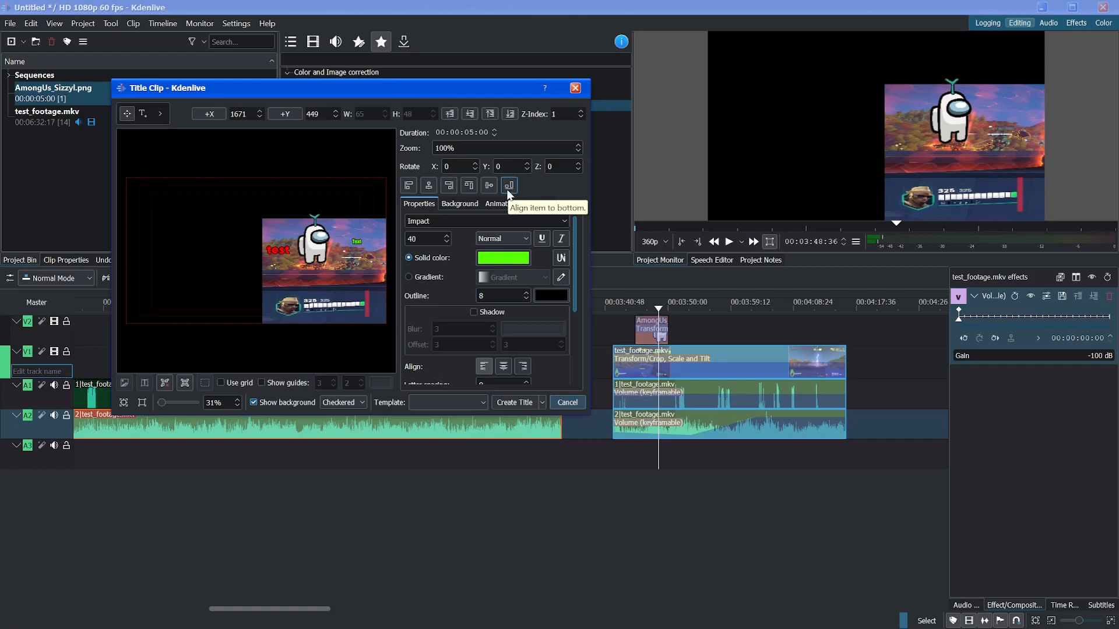
Create the title and place the Text clip on V2 shortly after the AmongUs image, above the V1 clip
left_click(516, 403)
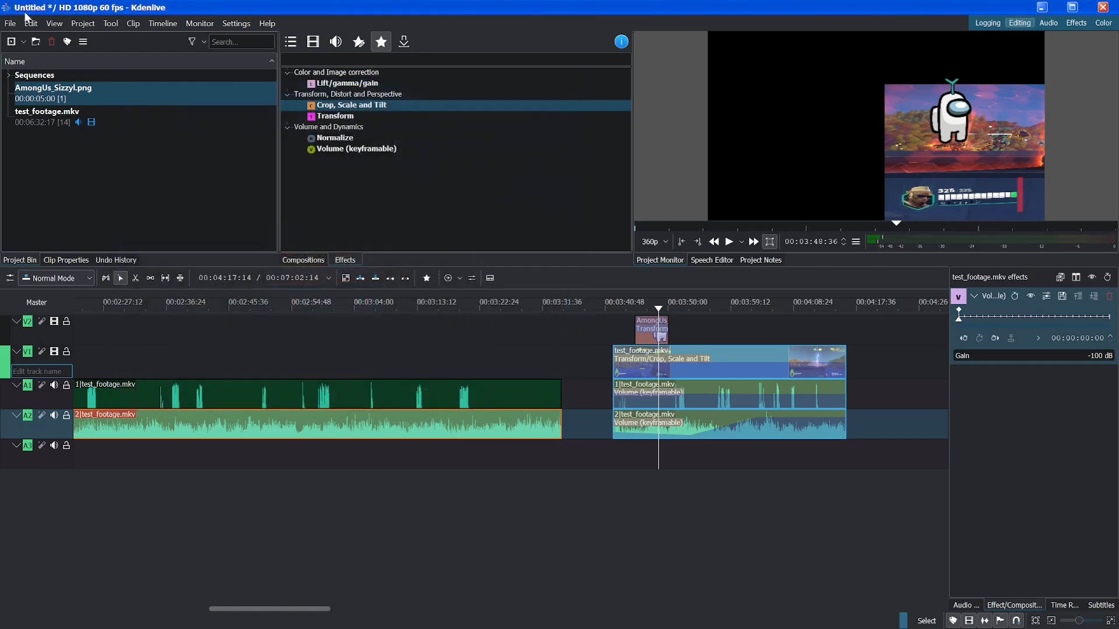
left_click_drag(85, 156, 677, 327)
left_click(692, 302)
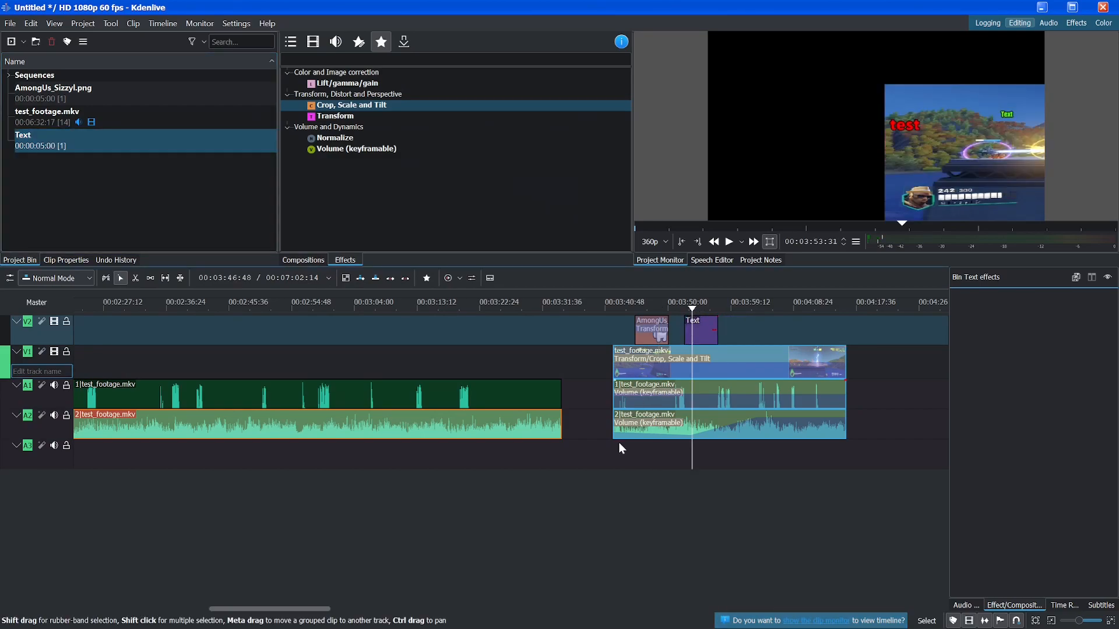
Play back the first seconds of the Text clip over the footage
left_click_drag(300, 609, 330, 609)
left_click(465, 309)
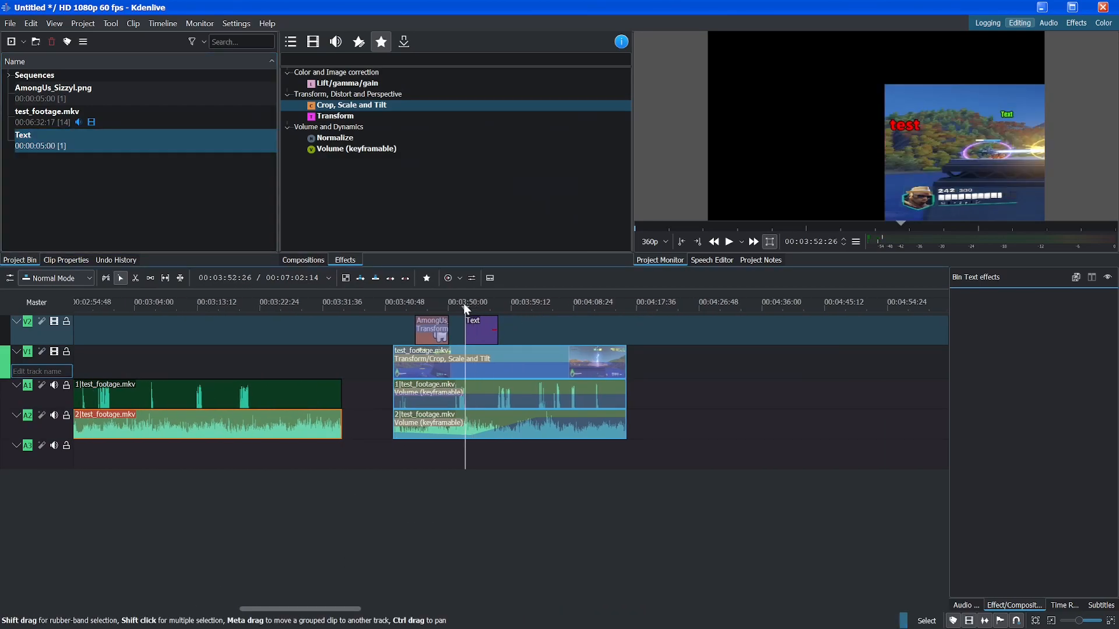
key("space")
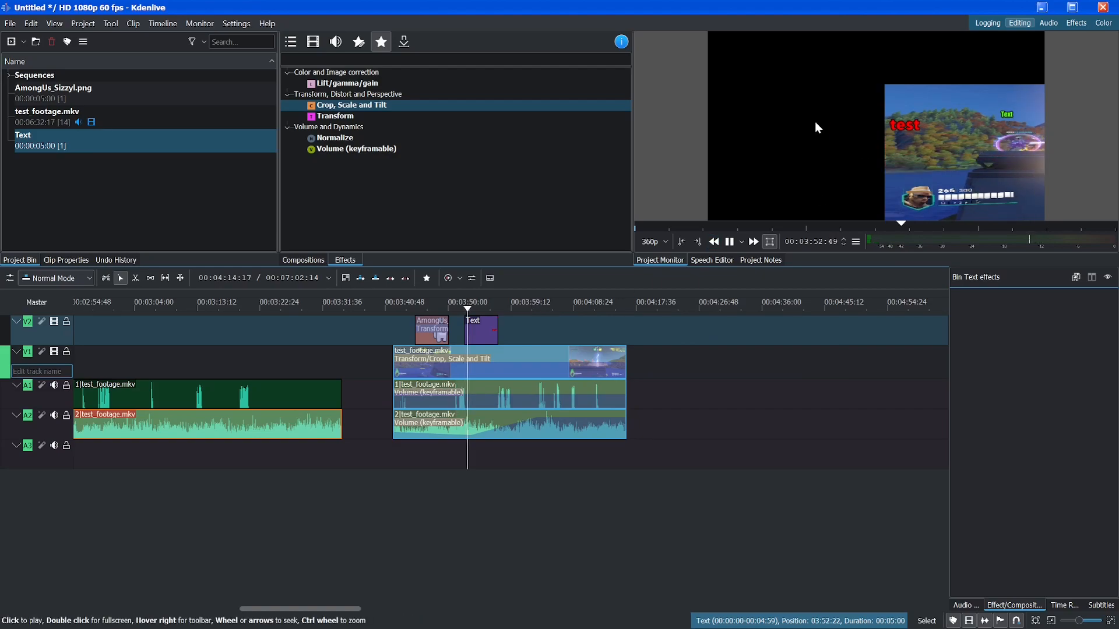
key("space")
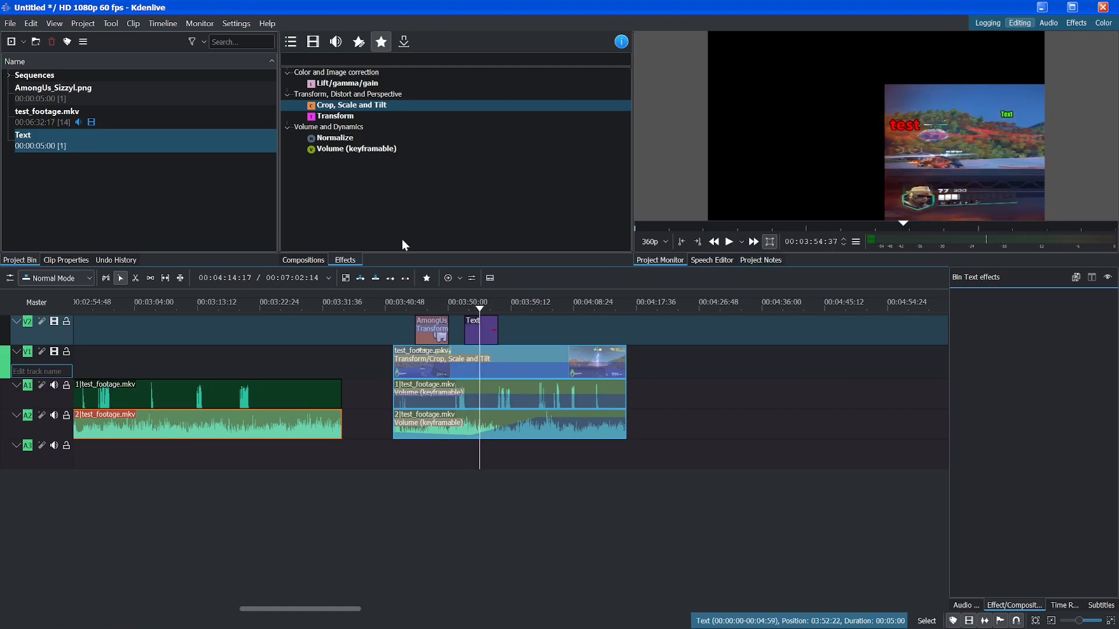
Add the Transform effect to the Text clip and set a keyframe at its end, 00:00:04:59, with Rotation 360°
left_click_drag(348, 117, 483, 337)
left_click(483, 336)
left_click_drag(1079, 355, 1111, 362)
left_click(980, 370)
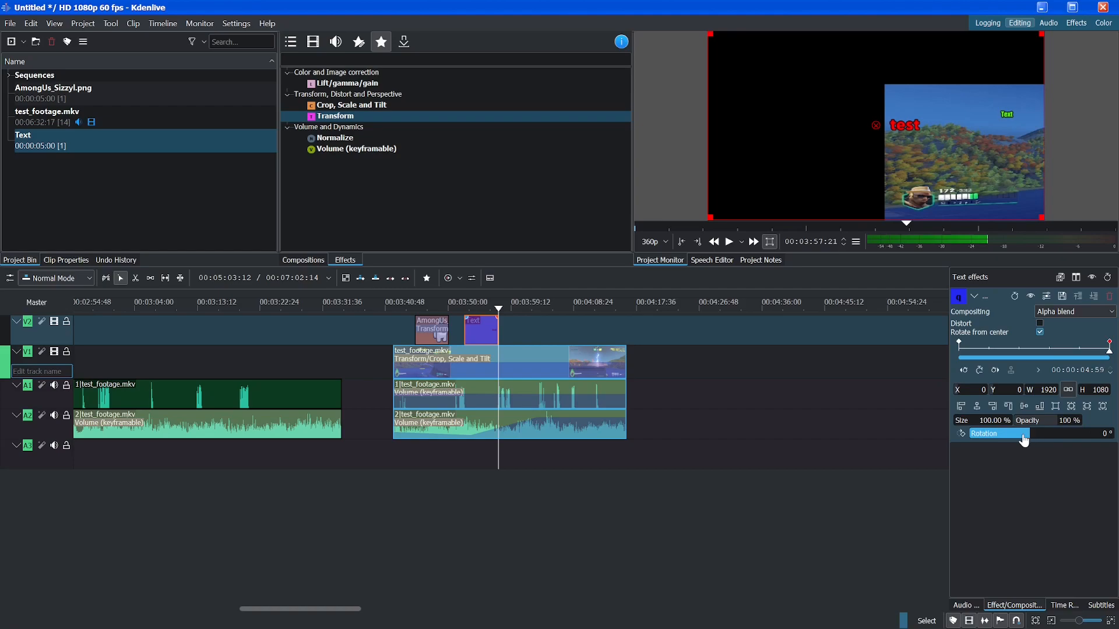
left_click_drag(1031, 440, 1000, 441)
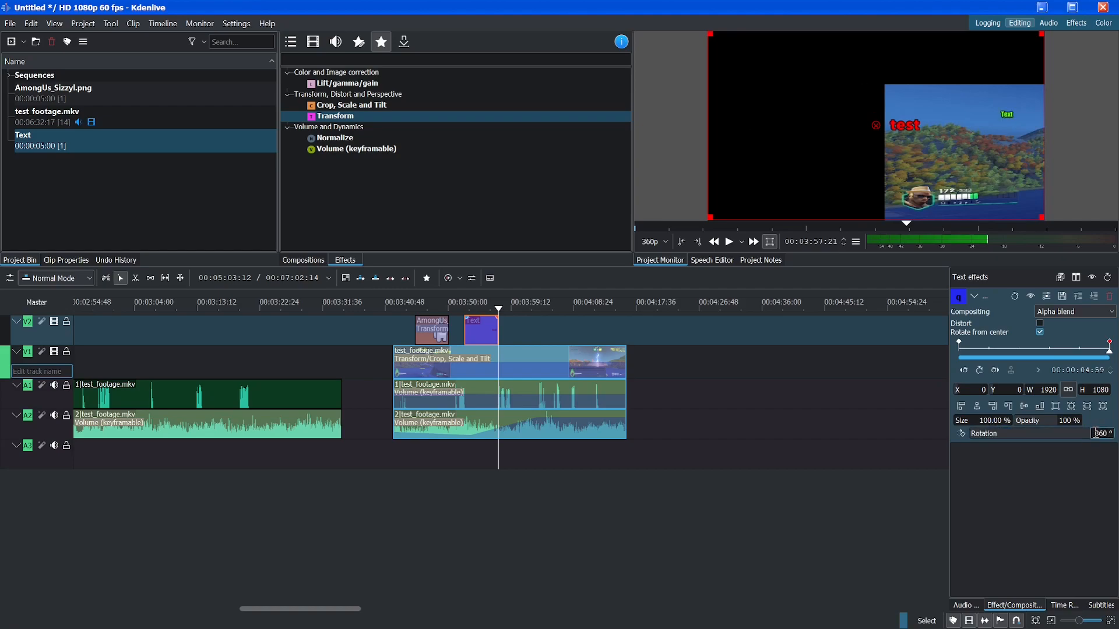
Play back the Text clip's rotation from its beginning on V2
left_click(464, 309)
key("space")
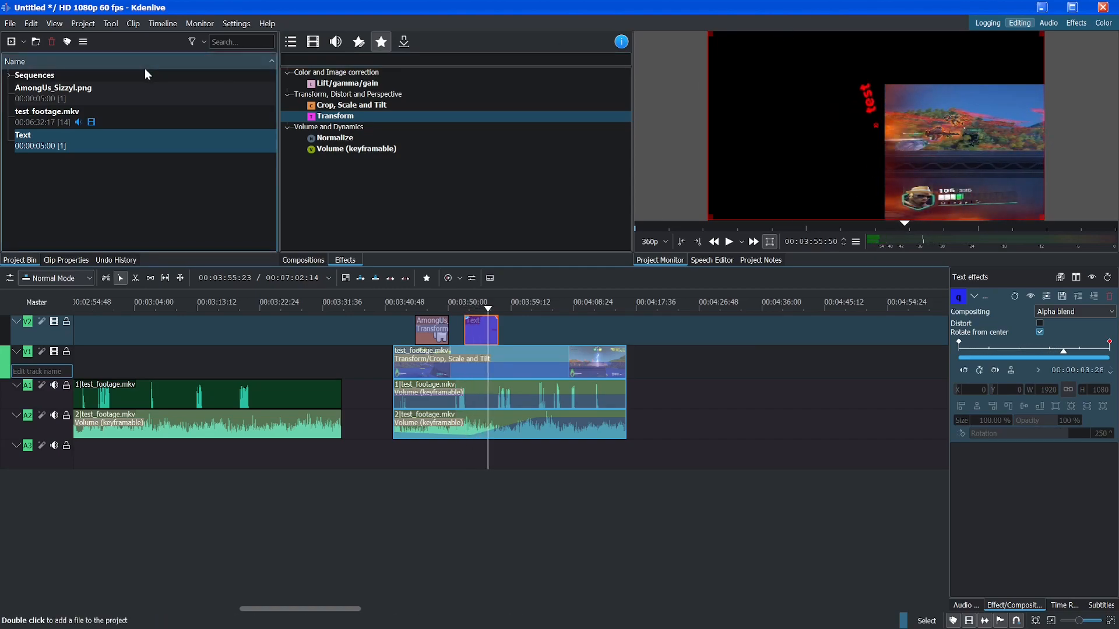
key("space")
Open the Text title for editing and change its red text to "test2" with a second line "jgsdijgosd"
left_click(24, 42)
double_click(96, 147)
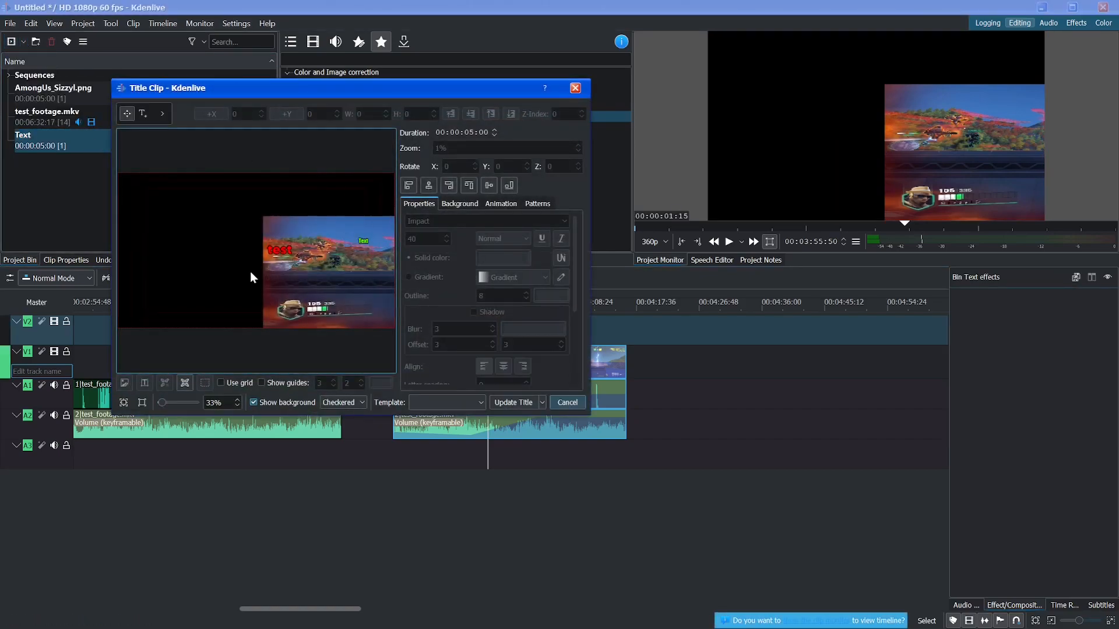
left_click(279, 251)
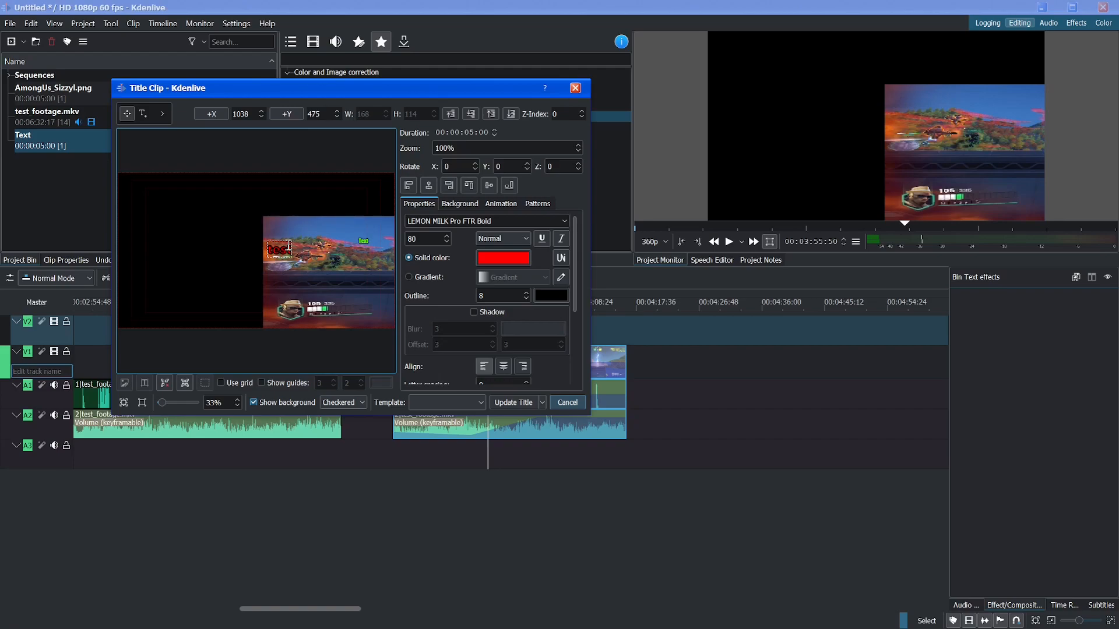
type("2")
key("Return")
type("jgsdijgosd")
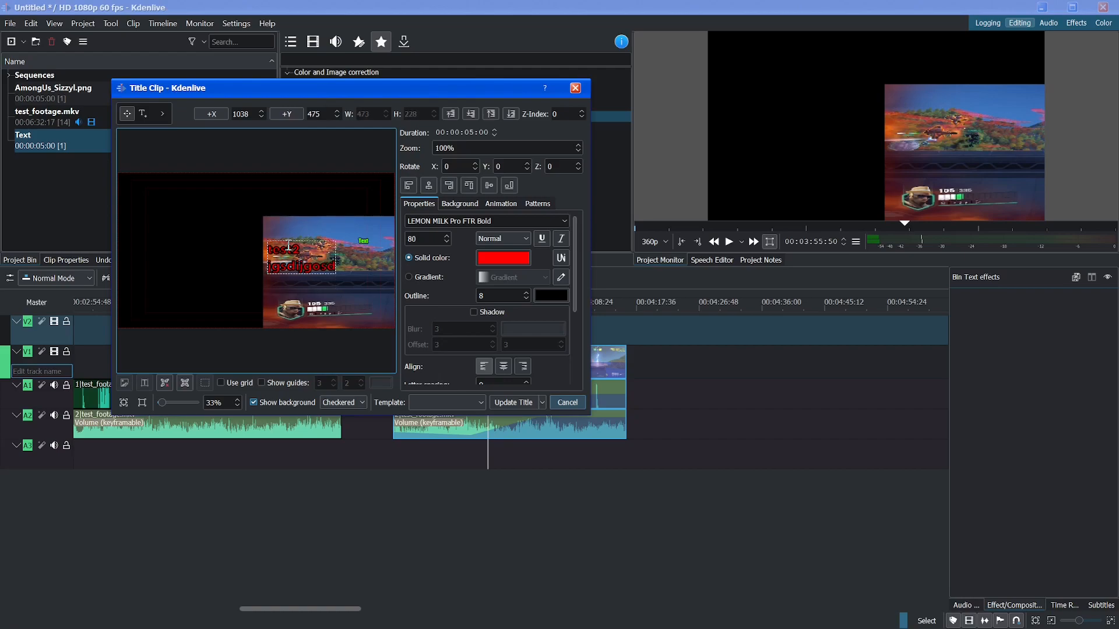
Delete the small green text from the title
left_click(351, 306)
left_click(366, 243)
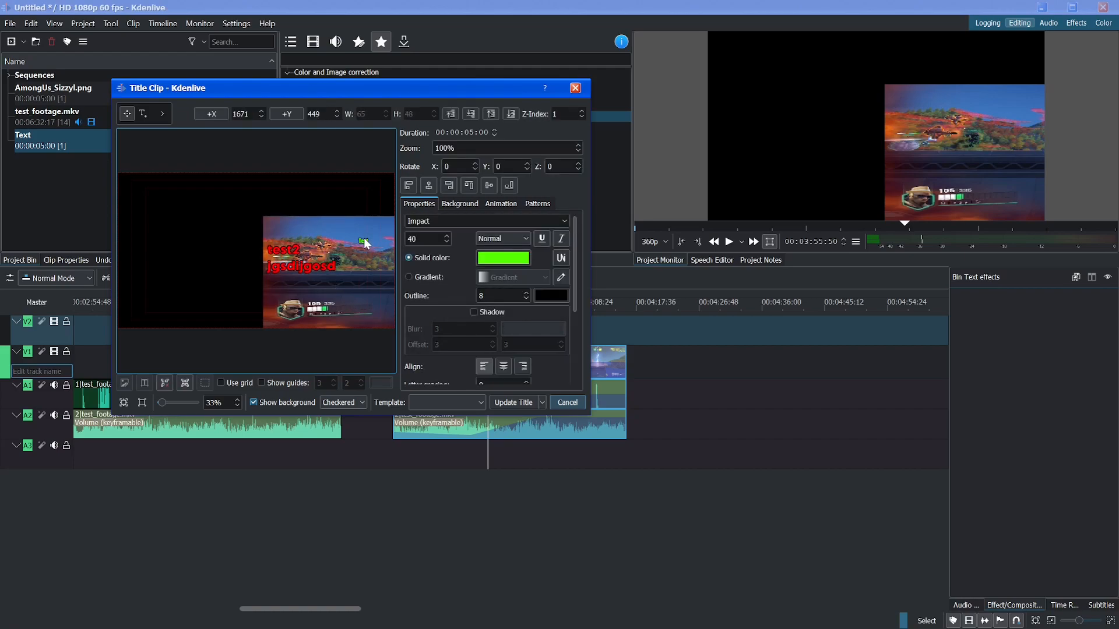
key("Delete")
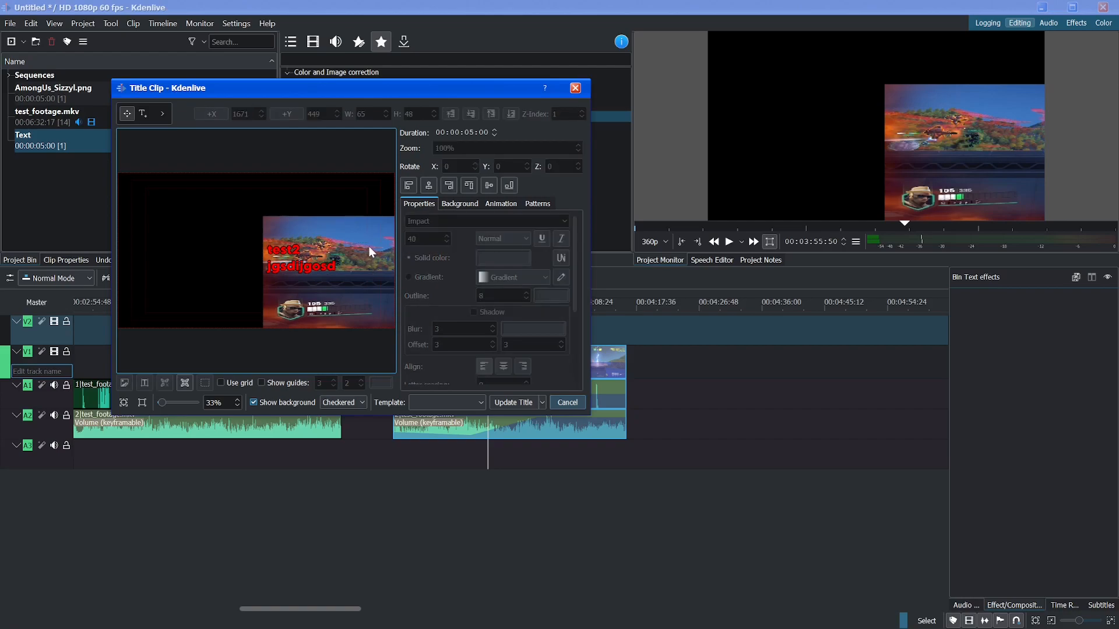
Add a new green text "added", place it near the lower right of the footage, and update the title
left_click(142, 114)
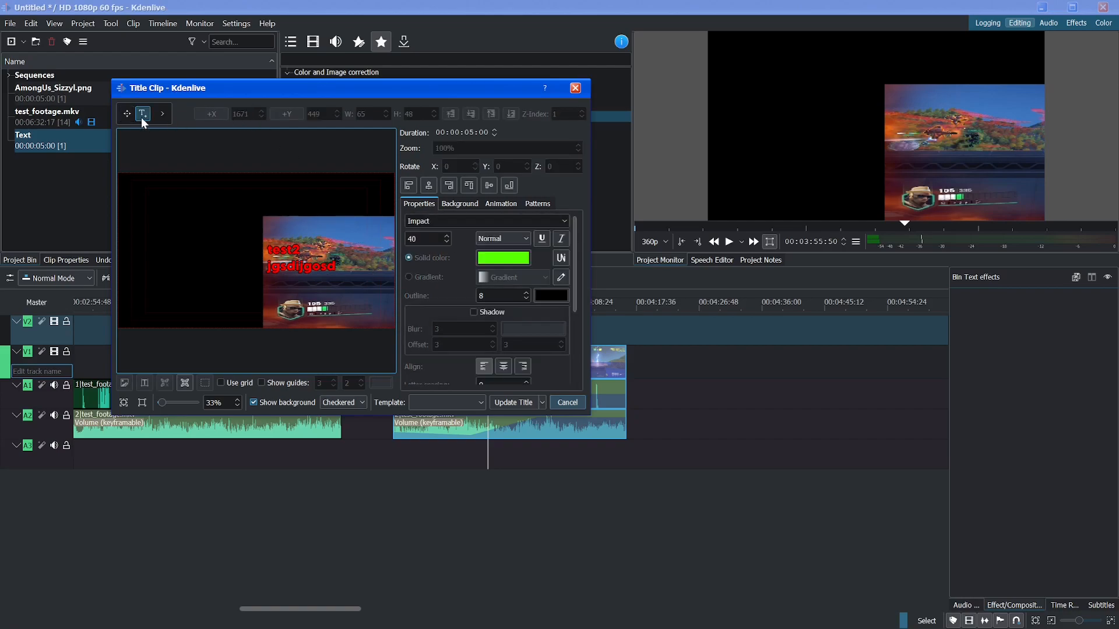
left_click(330, 241)
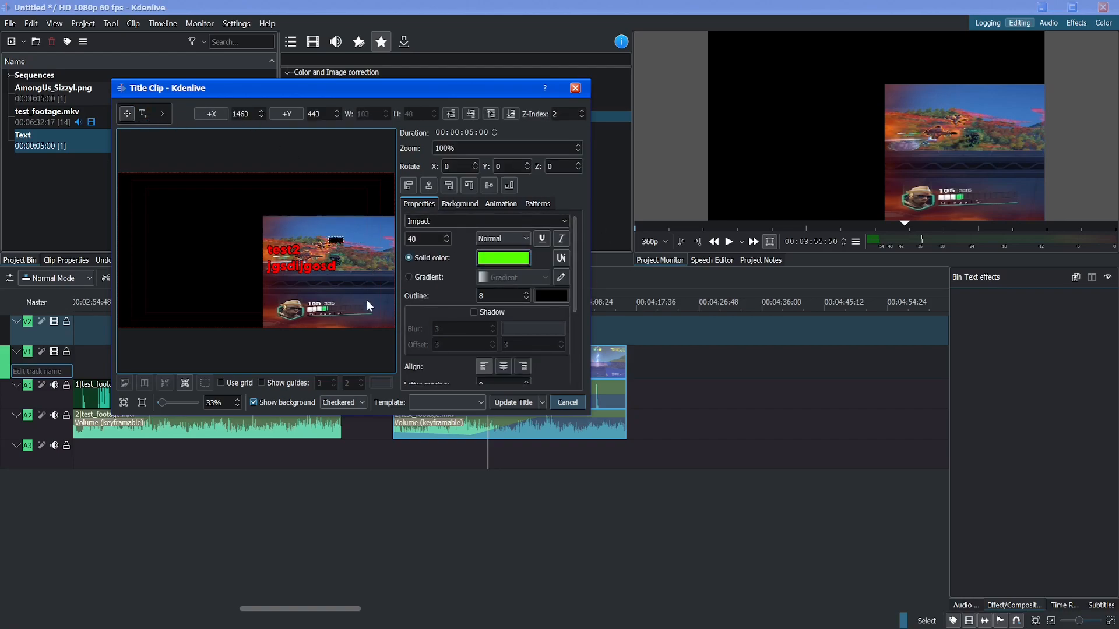
type("added")
left_click_drag(336, 242, 357, 308)
left_click(525, 403)
Place another copy of the Text clip on V2 shortly after the first one and play it back
left_click_drag(87, 146, 509, 335)
left_click(505, 303)
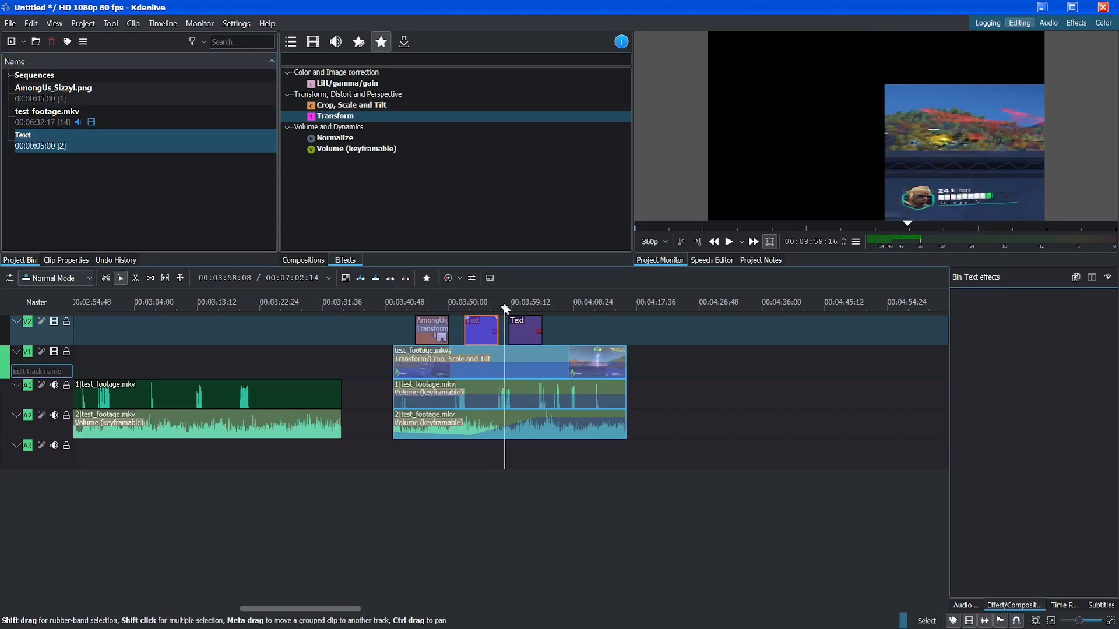
key("space")
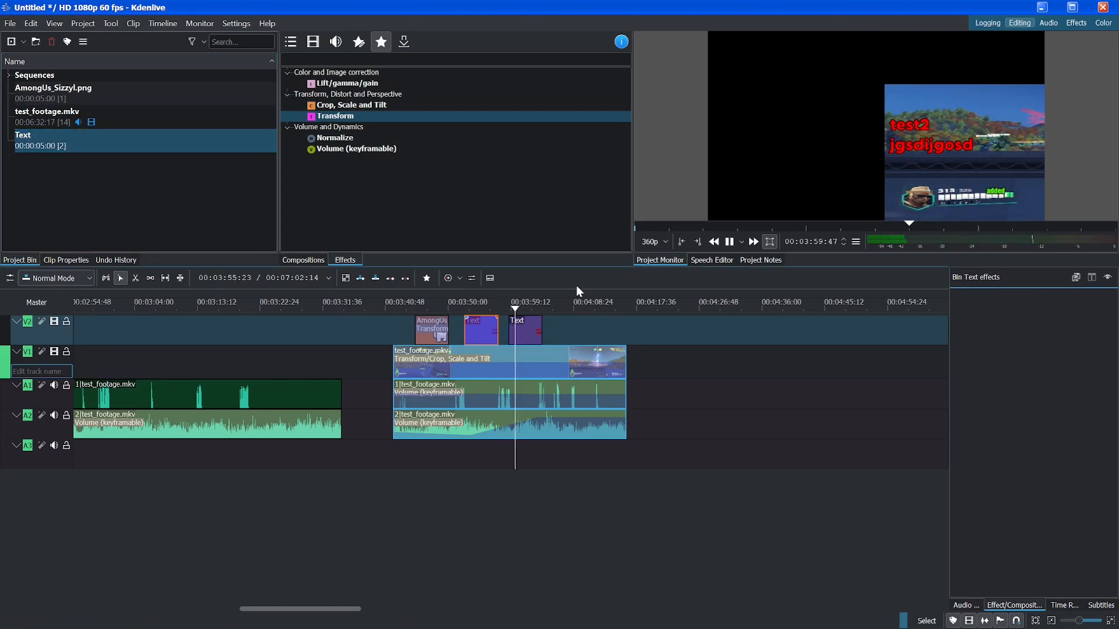
left_click(958, 107)
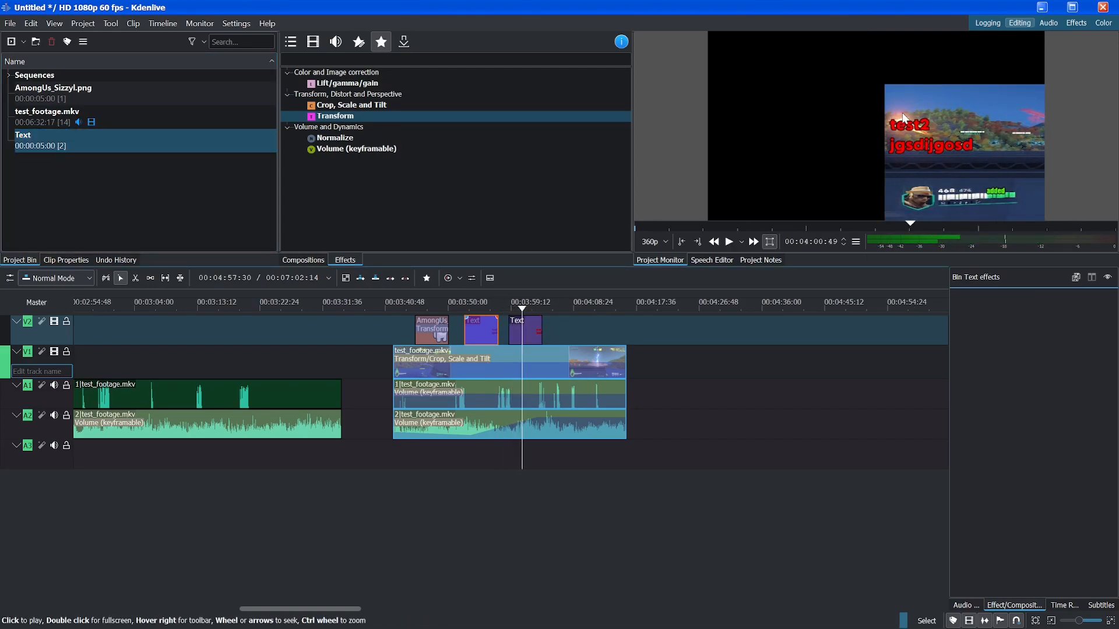
scroll(631, 442, "down", 3, "ctrl")
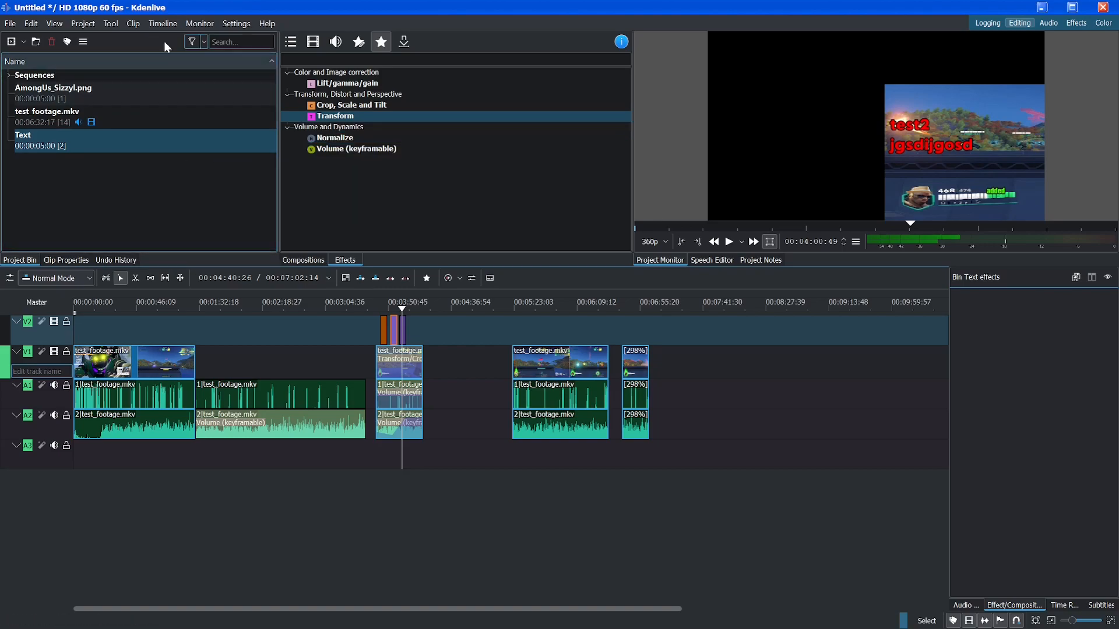
left_click(109, 23)
mouse_move(59, 26)
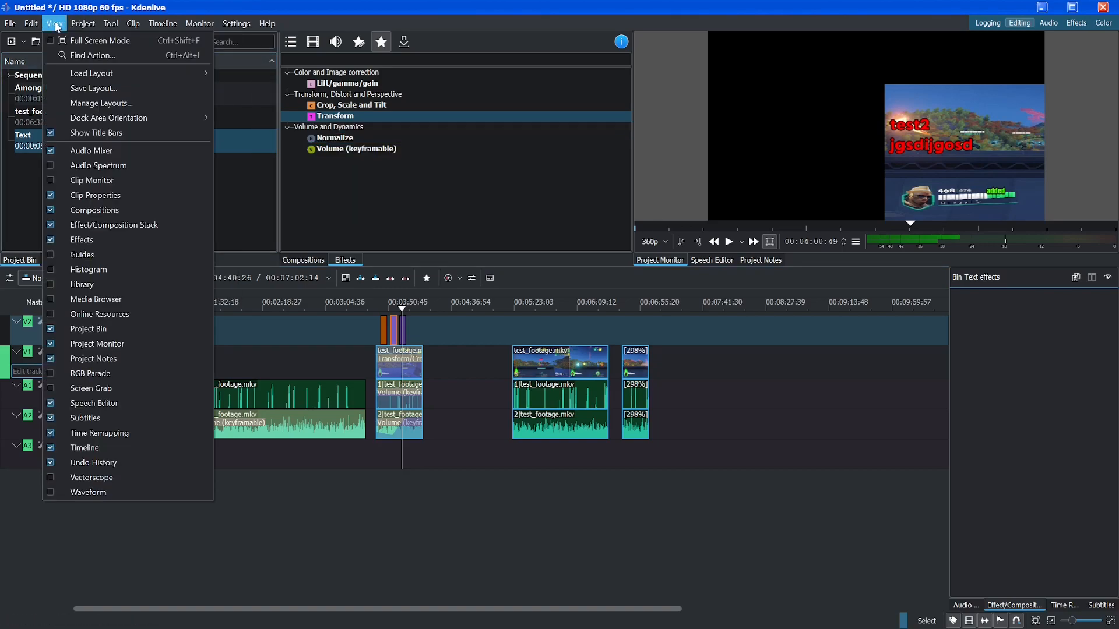
mouse_move(163, 25)
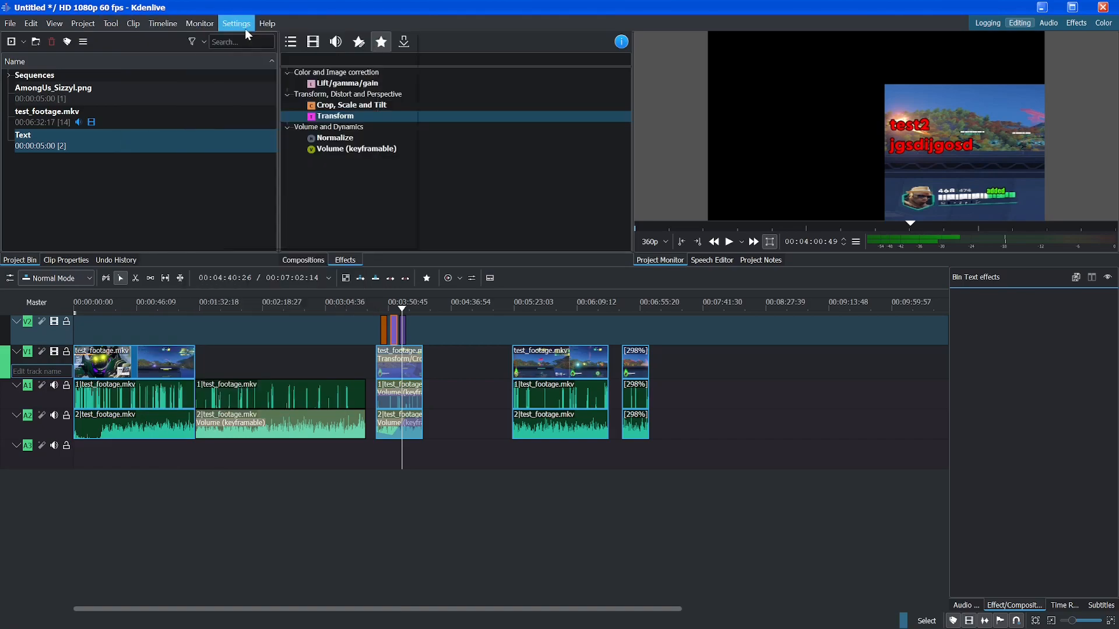
left_click(595, 24)
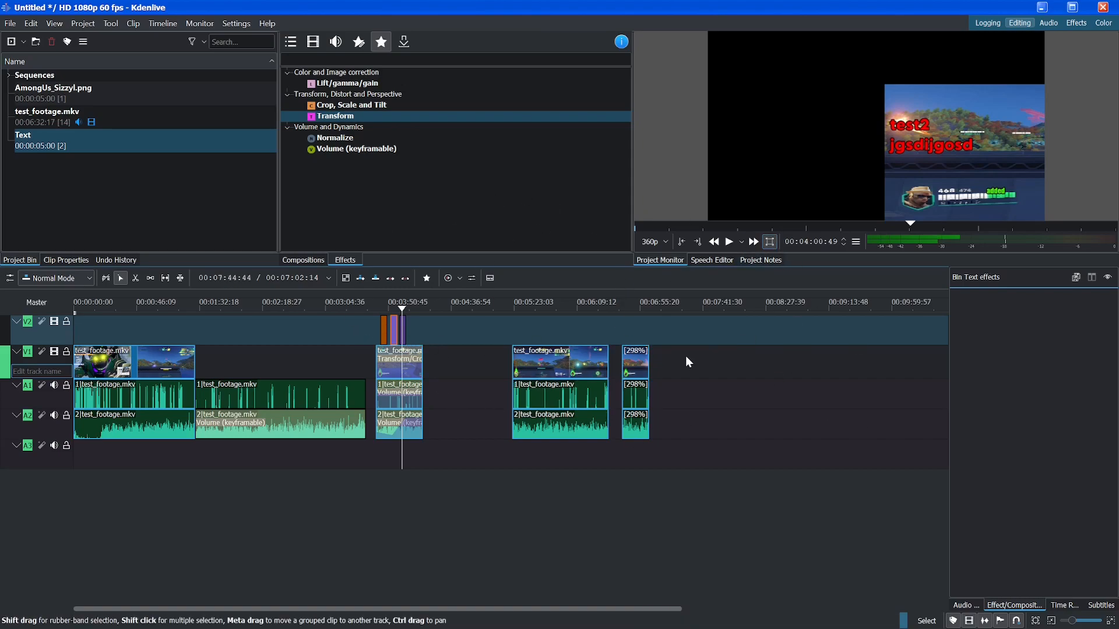
Butt the test_footage.mkv clip against the clip with the Transform effect, and remove the space before the 298% clip
left_click_drag(559, 364, 470, 364)
right_click(371, 397)
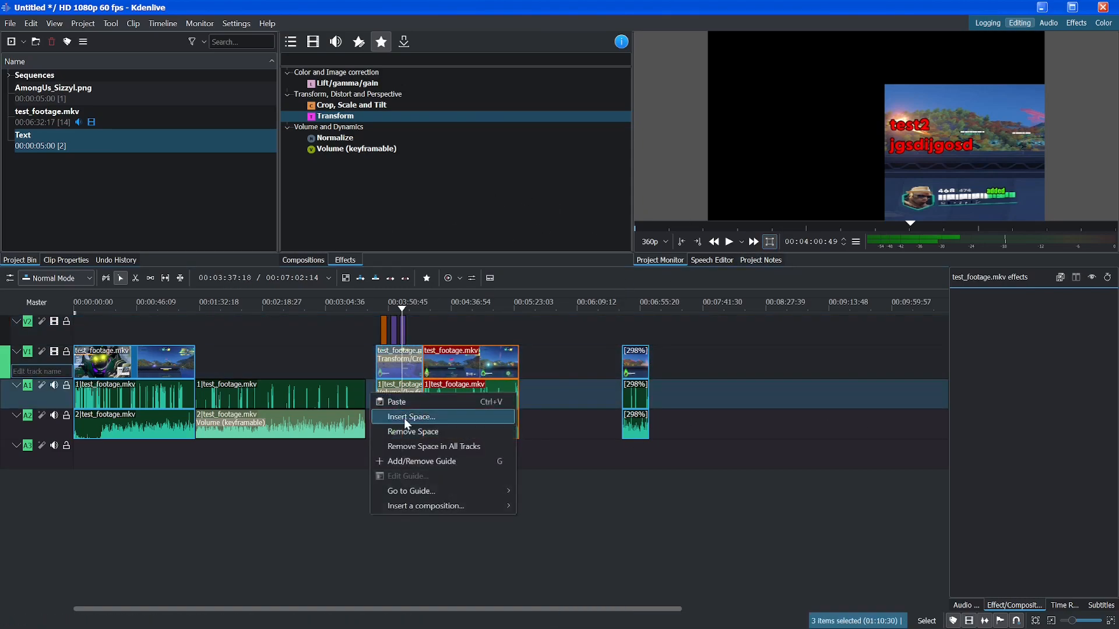
left_click(557, 411)
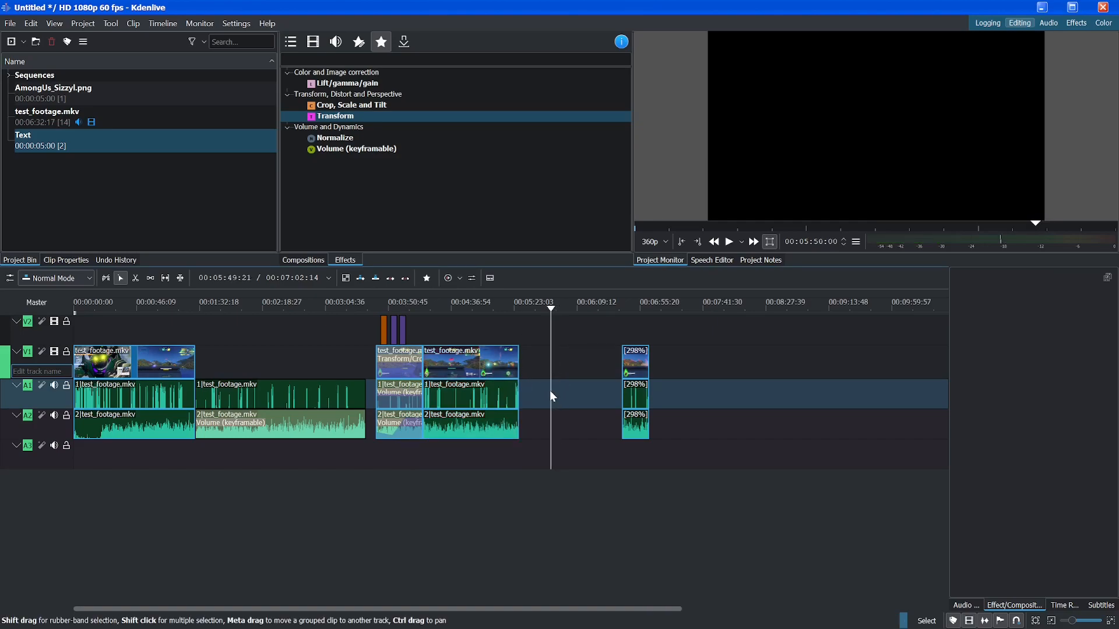
right_click(558, 390)
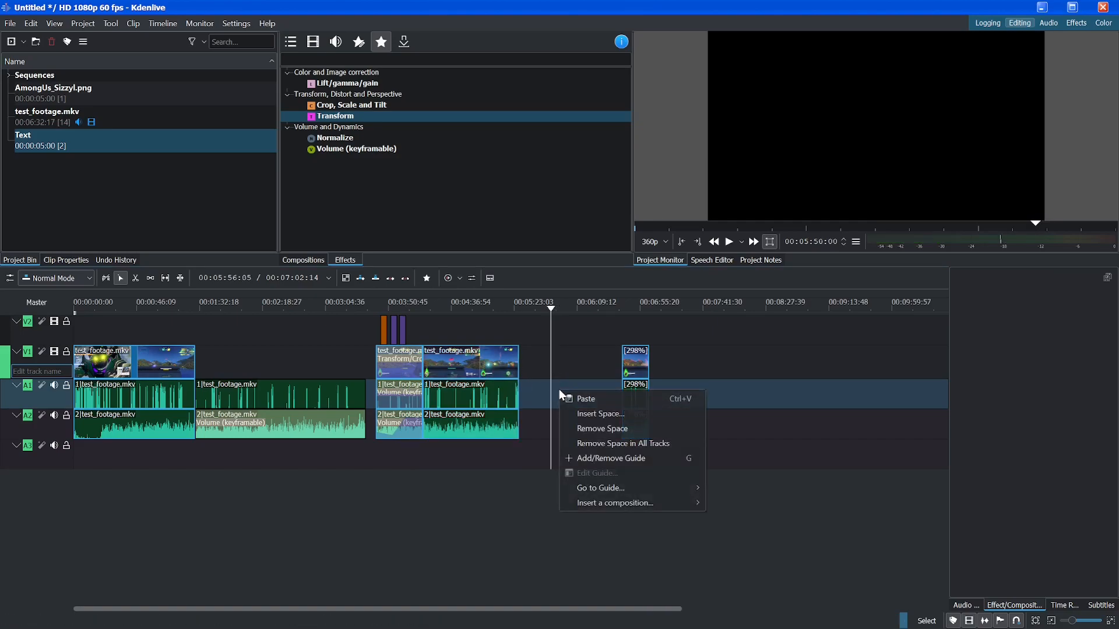
left_click(603, 429)
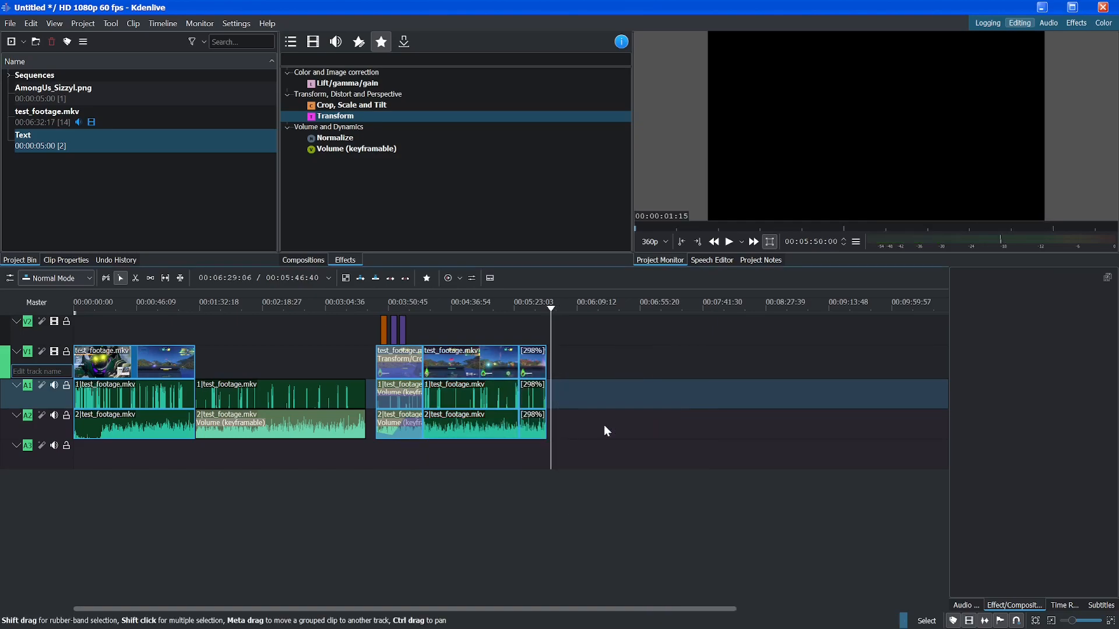
Try Remove Space on the gap before the Transform clip, once from A1 and once from V1, undoing it each time
right_click(368, 403)
left_click(394, 444)
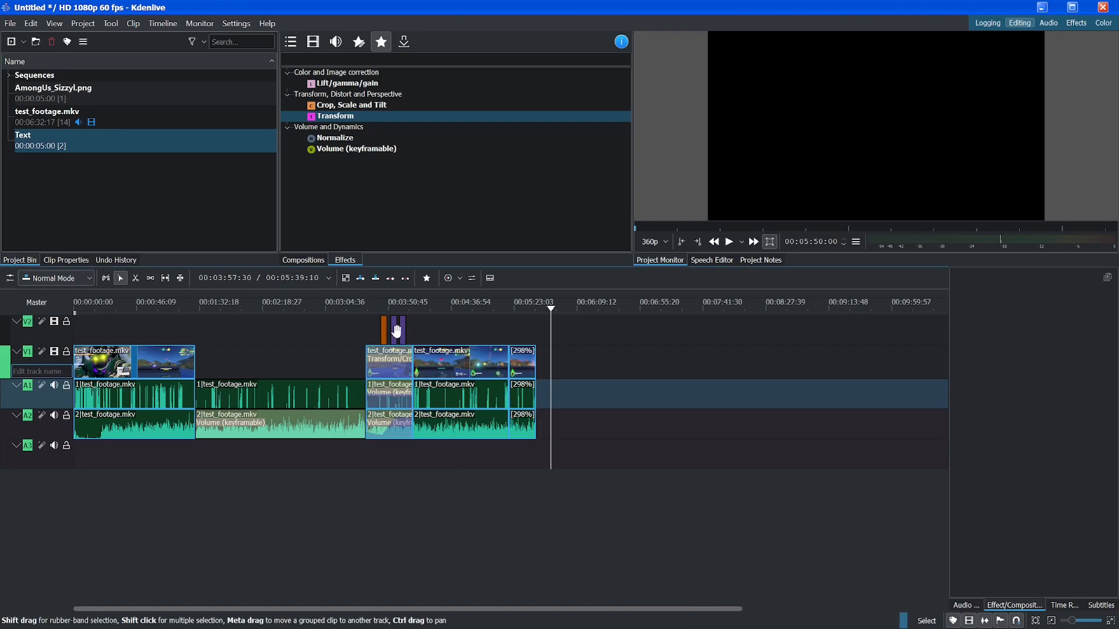
key("ctrl+z")
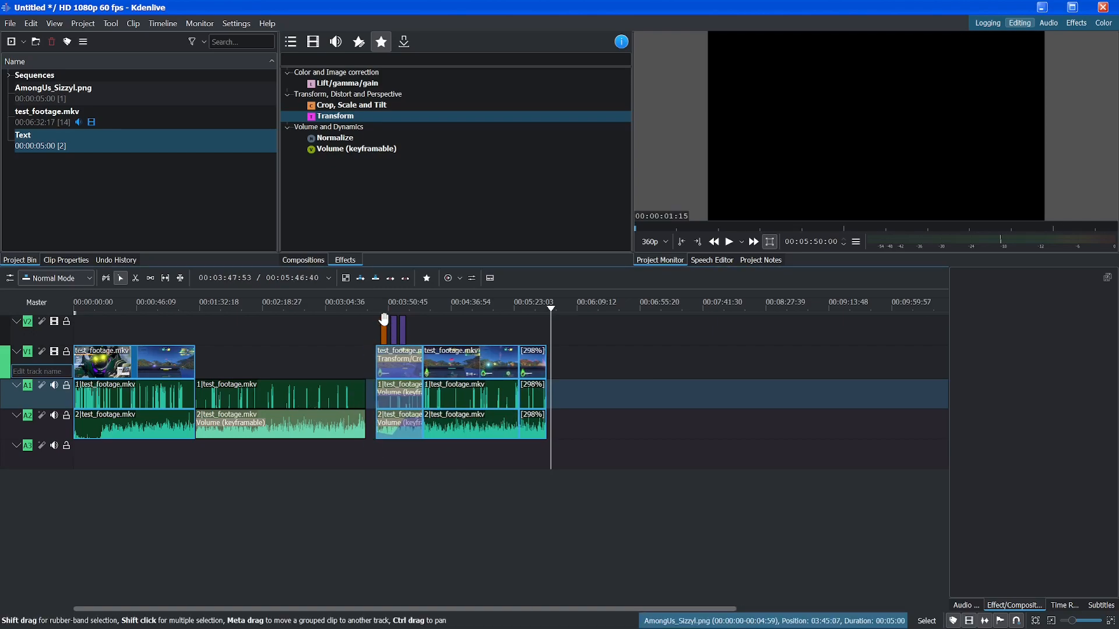
right_click(371, 373)
left_click(405, 411)
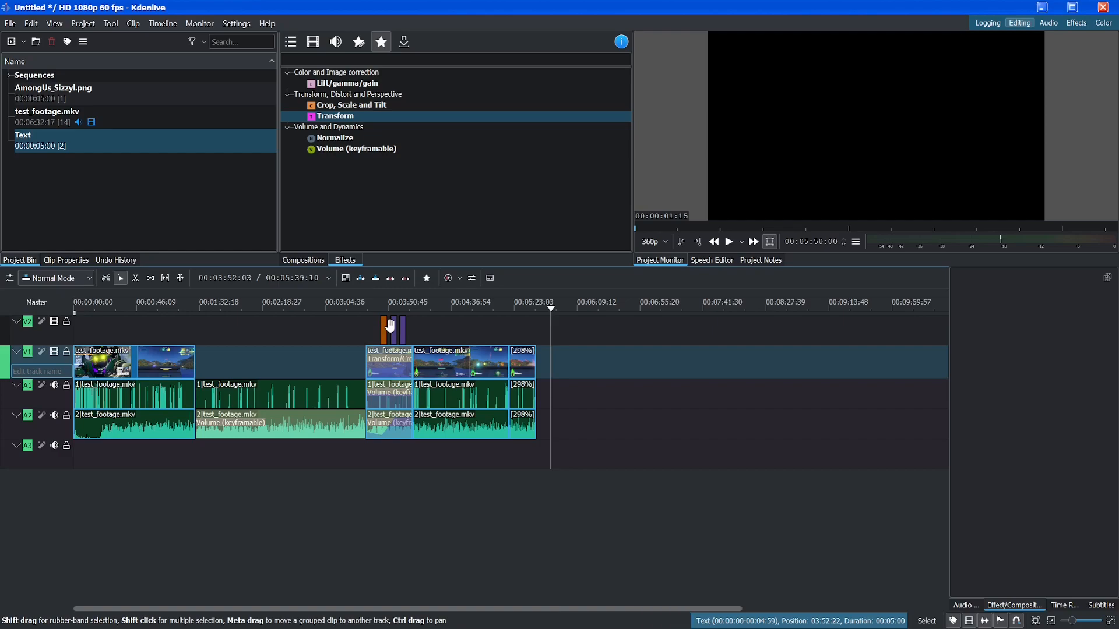
key("ctrl+z")
Remove the space before the Transform clip in all tracks and check the overlays on V2 in the preview
right_click(369, 367)
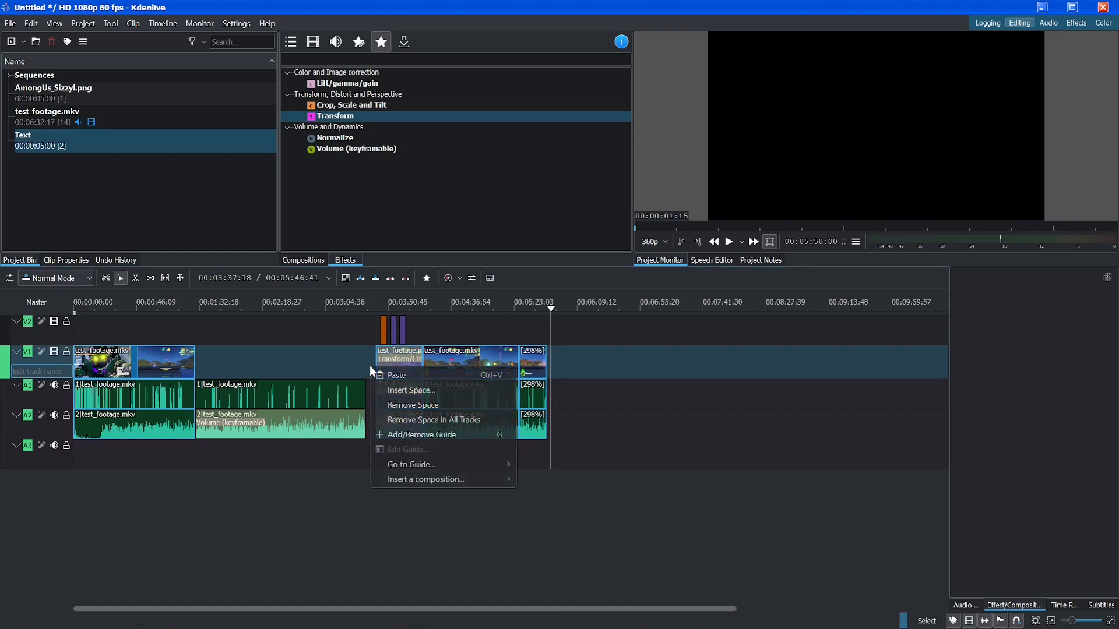
left_click(433, 420)
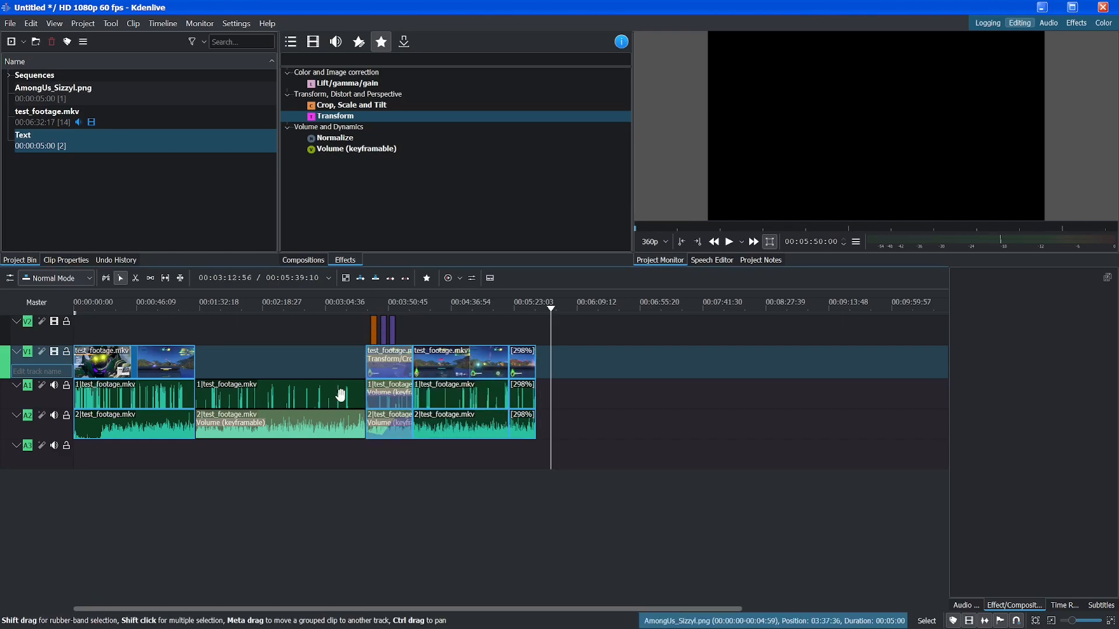
left_click_drag(372, 307, 385, 309)
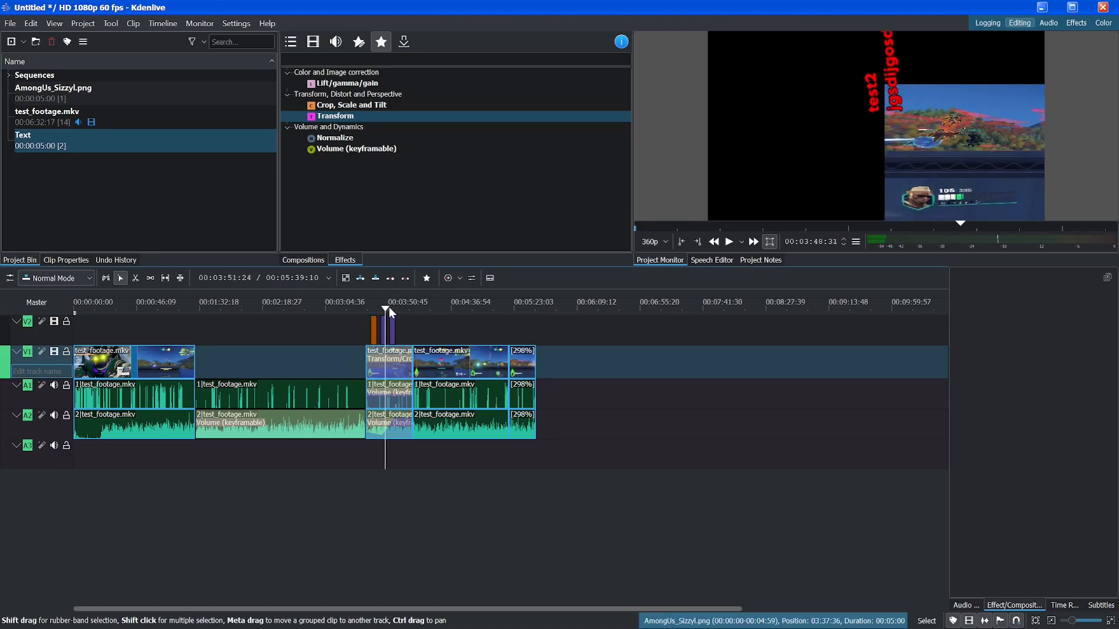
Open the project's render settings, look through the Hardware Accelerated (experimental) presets, and choose NVIDIA RENDER TEST
left_click(82, 25)
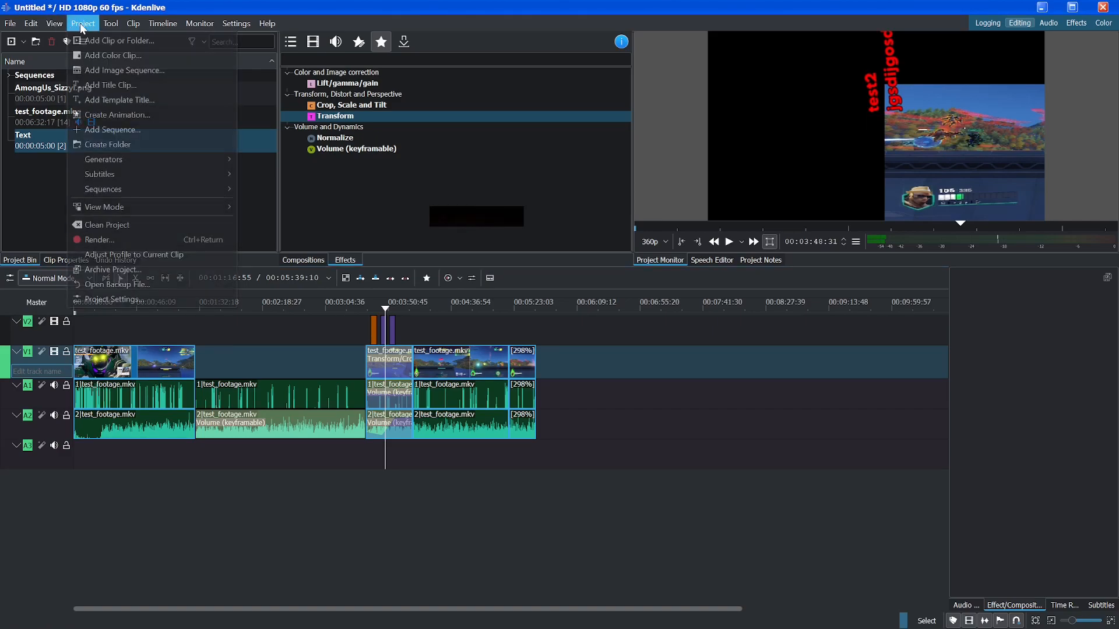
left_click(111, 240)
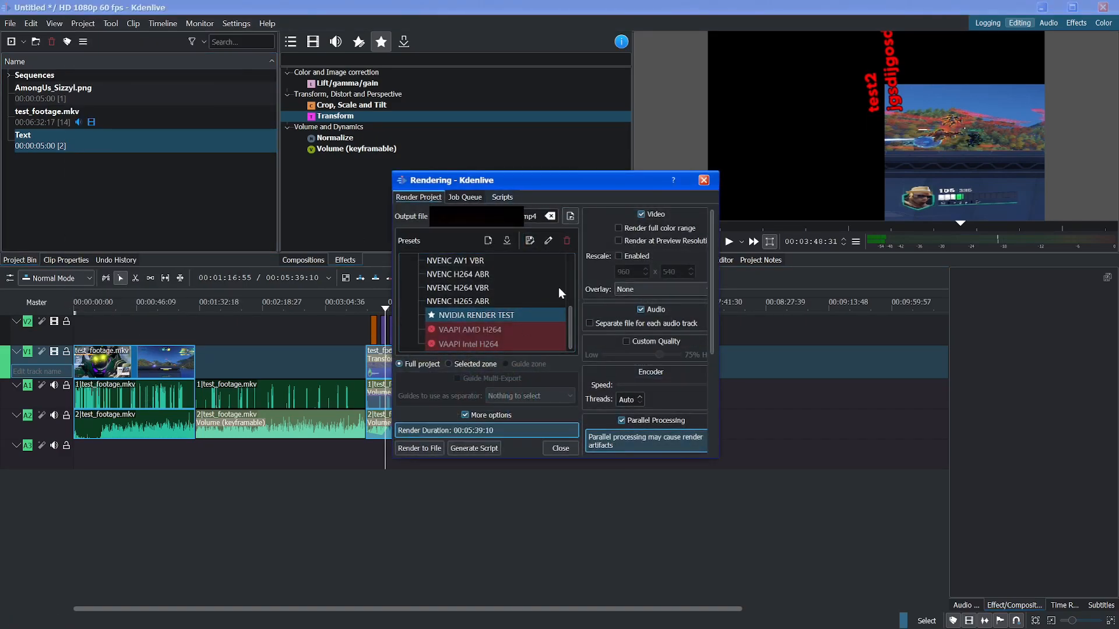
left_click_drag(571, 320, 565, 297)
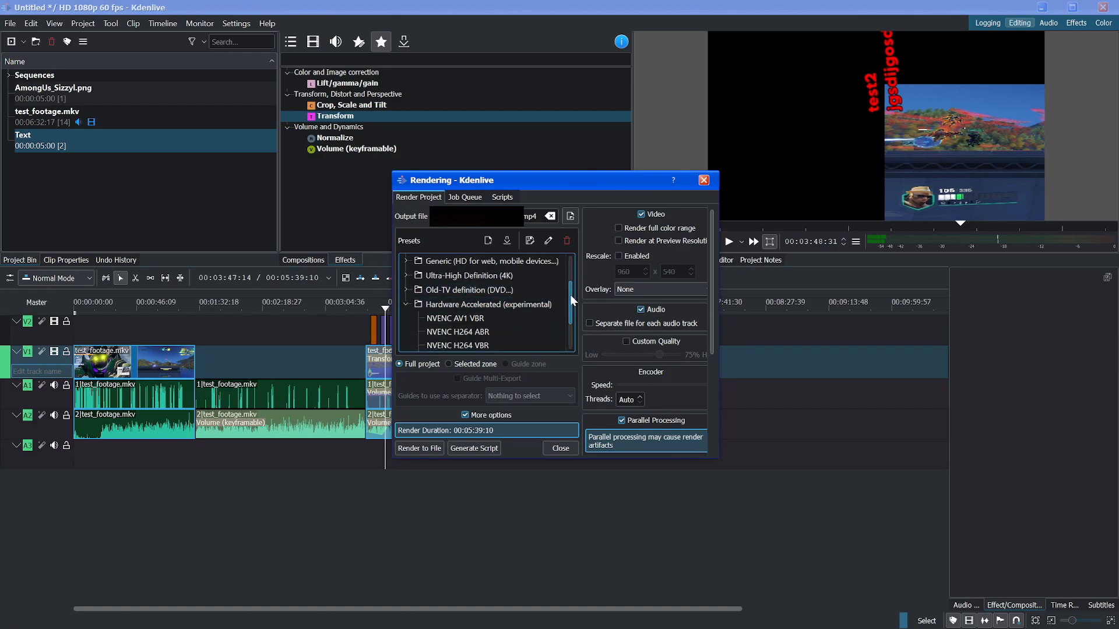
left_click_drag(565, 290, 582, 311)
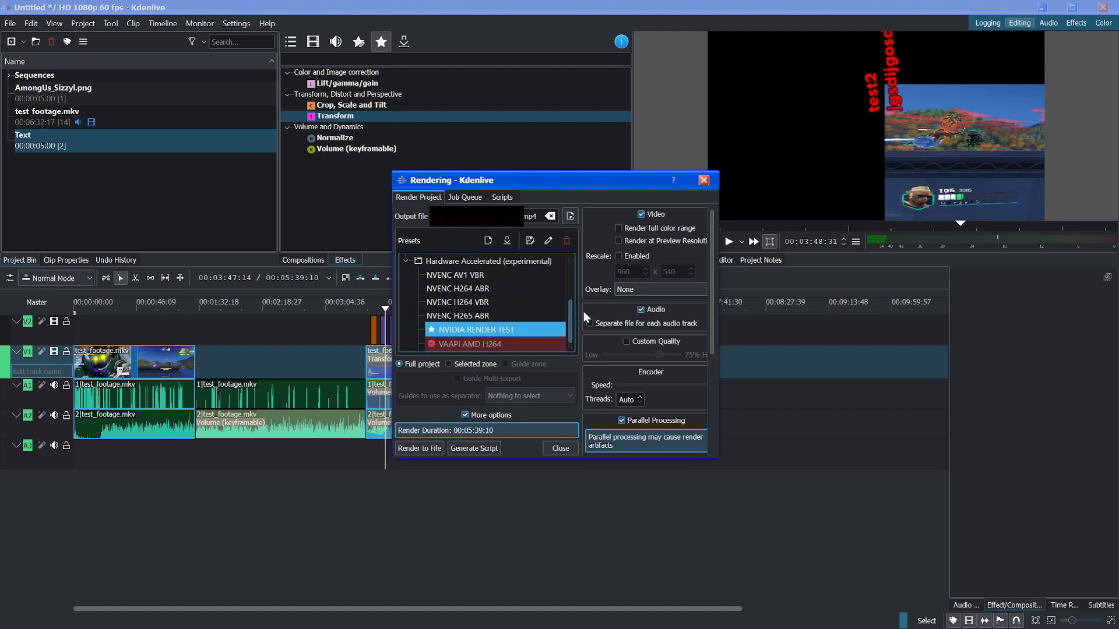
scroll(540, 316, "up", 1)
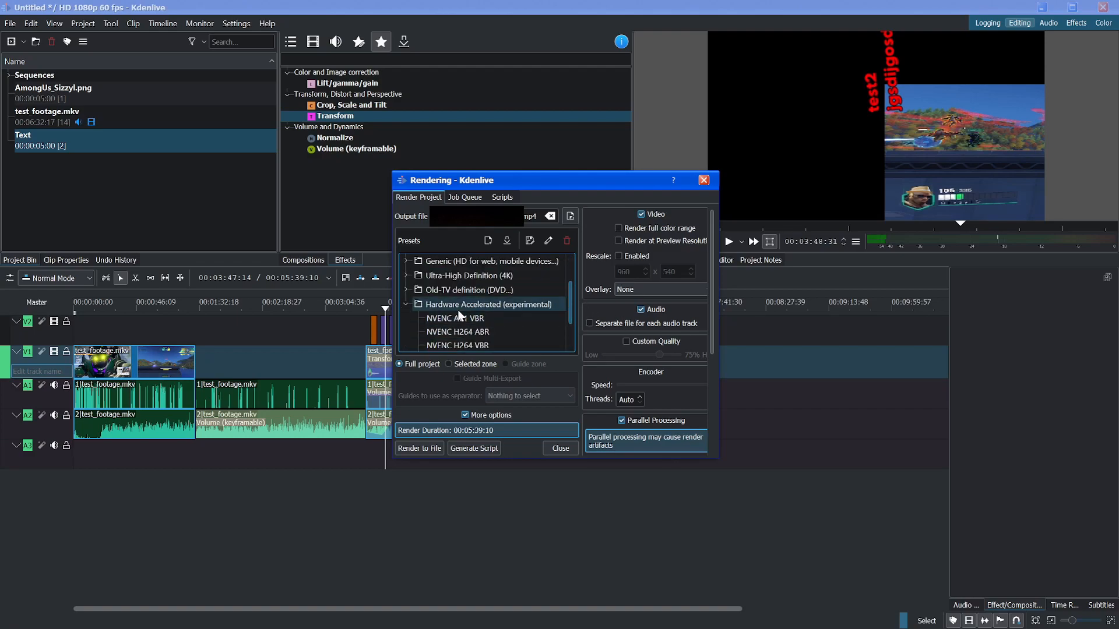
scroll(550, 310, "down", 2)
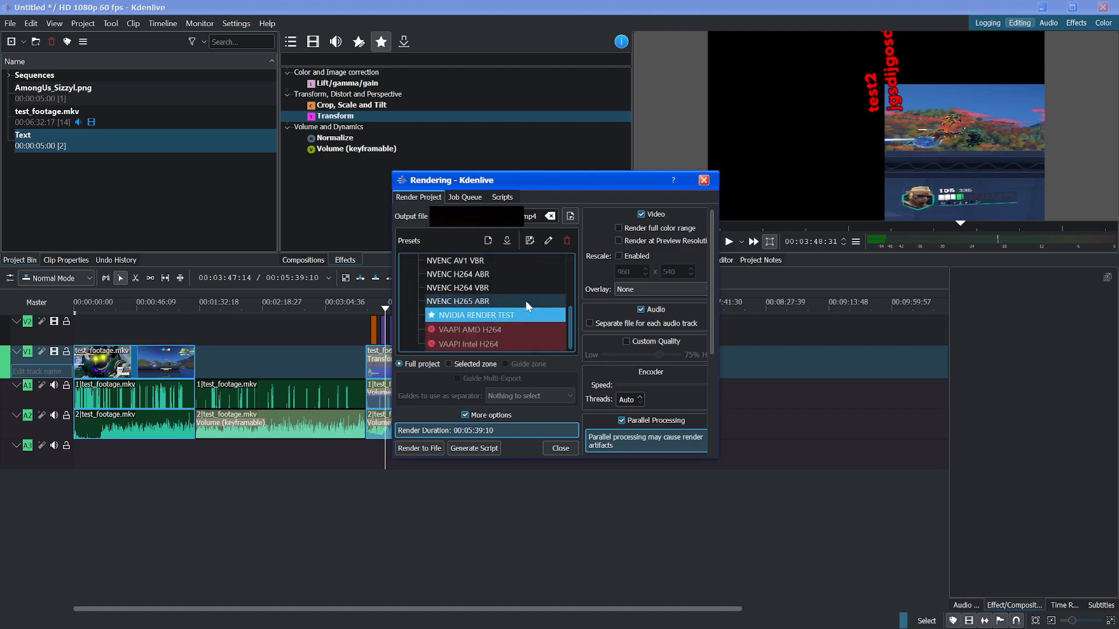
left_click(493, 289)
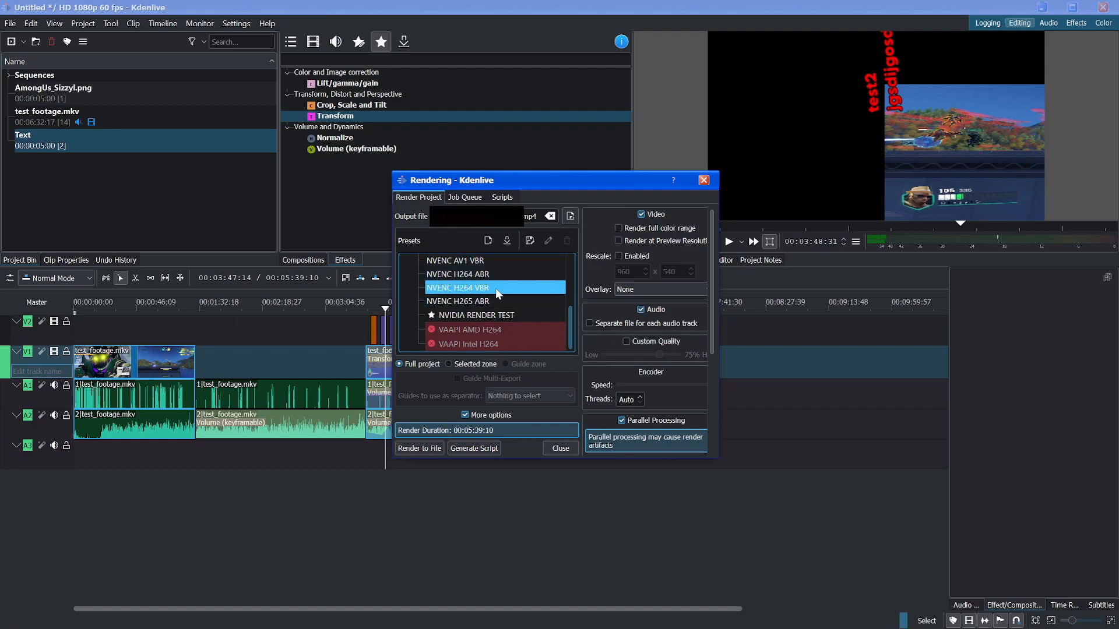
scroll(499, 293, "up", 1)
scroll(507, 309, "down", 1)
left_click(510, 315)
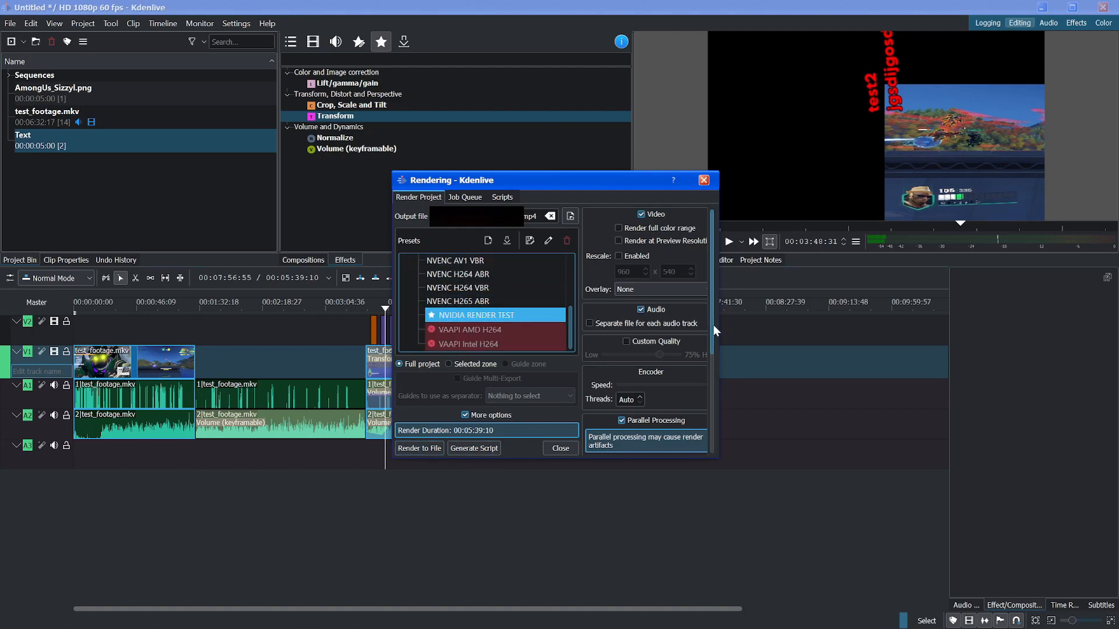
Widen the Rendering window and examine the encoder, parallel processing and export options
left_click_drag(718, 326, 908, 345)
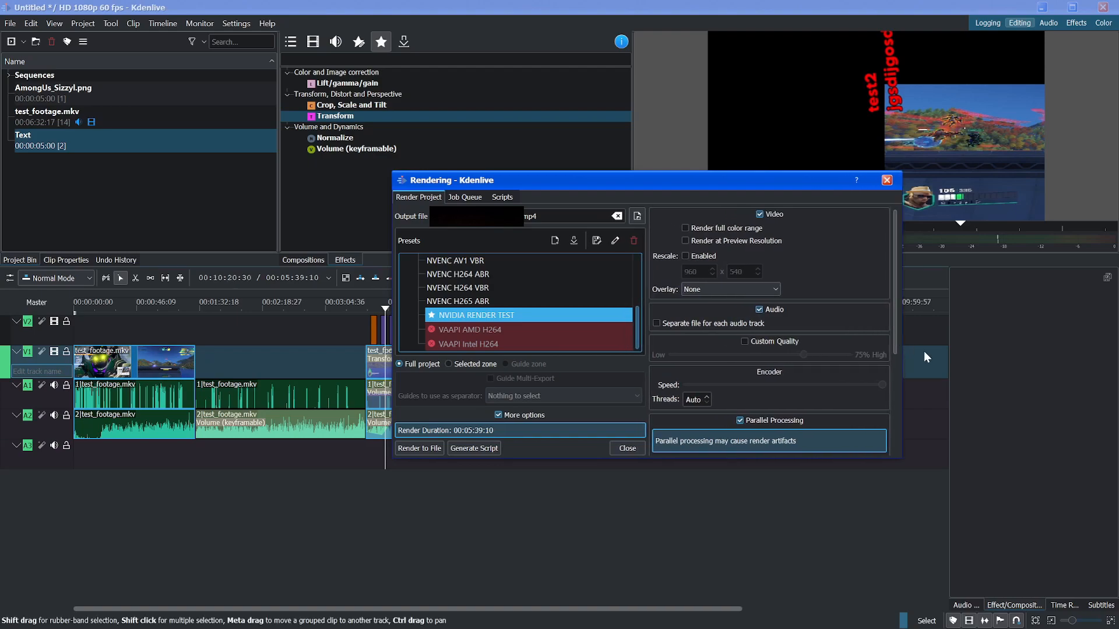
scroll(869, 362, "down", 3)
scroll(866, 366, "down", 1)
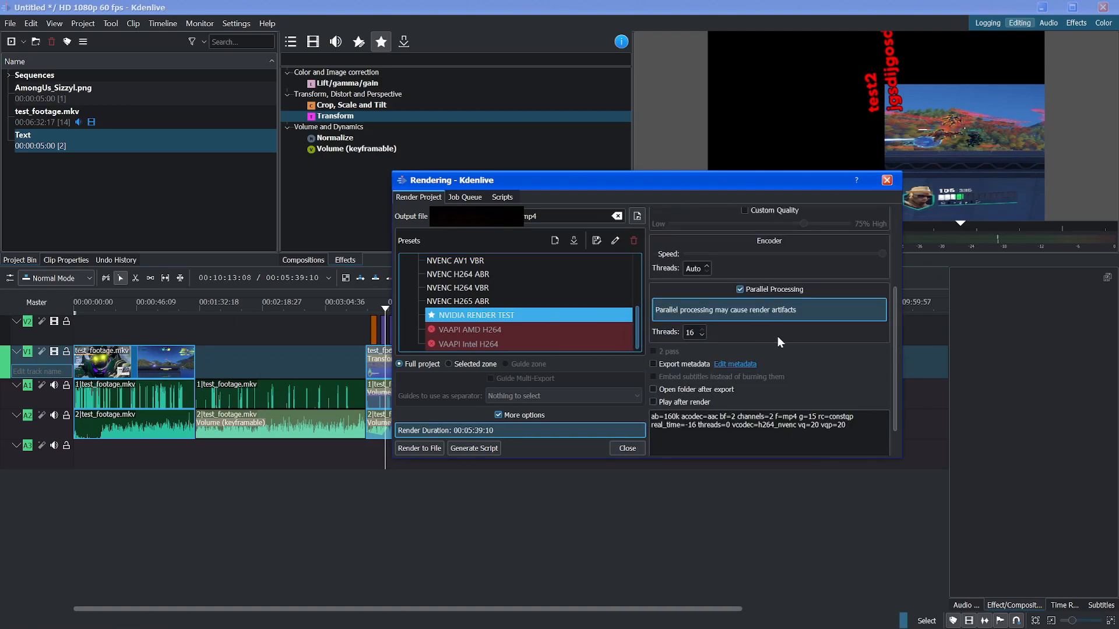
Examine the video, audio, encoder and parallel processing options available for the NVIDIA RENDER TEST preset
scroll(810, 344, "down", 1)
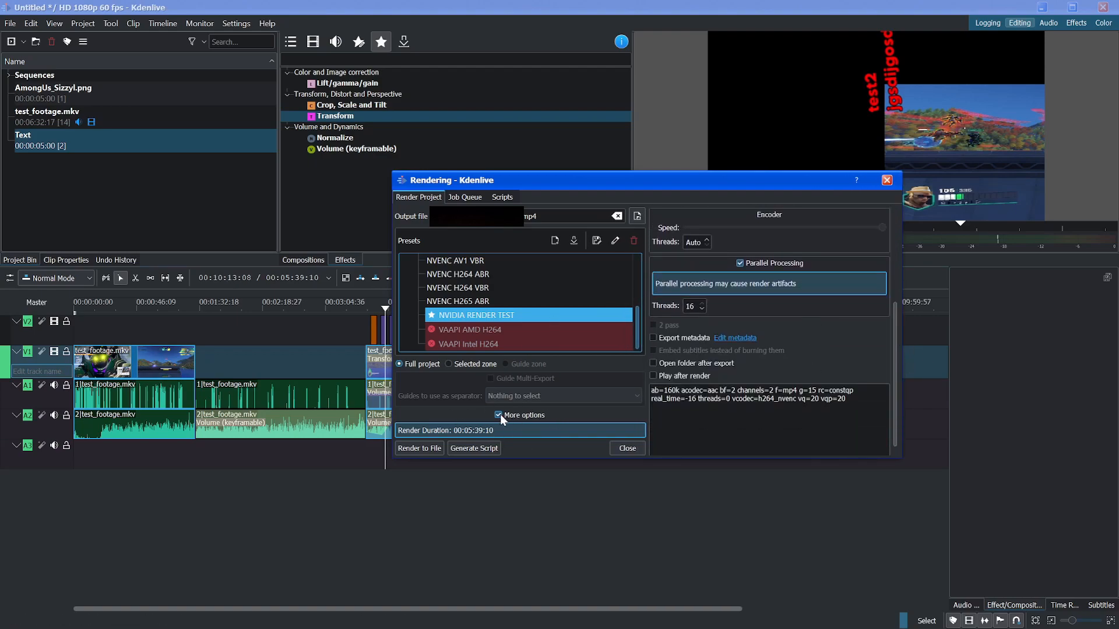
double_click(689, 306)
scroll(851, 357, "up", 1)
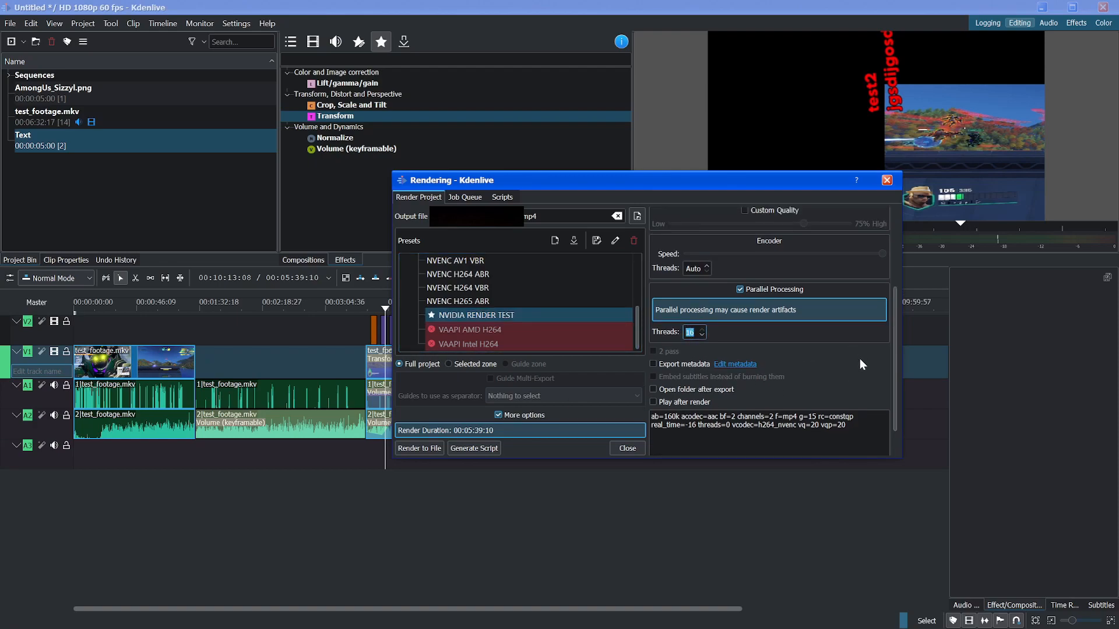
left_click(801, 444)
scroll(832, 365, "up", 4)
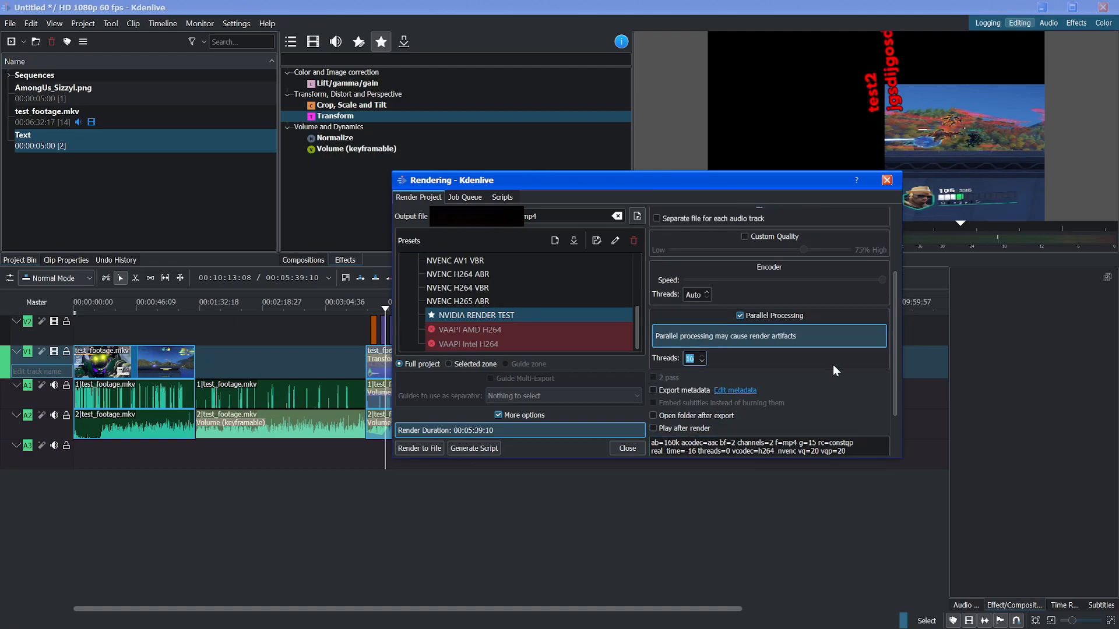
scroll(857, 379, "up", 1)
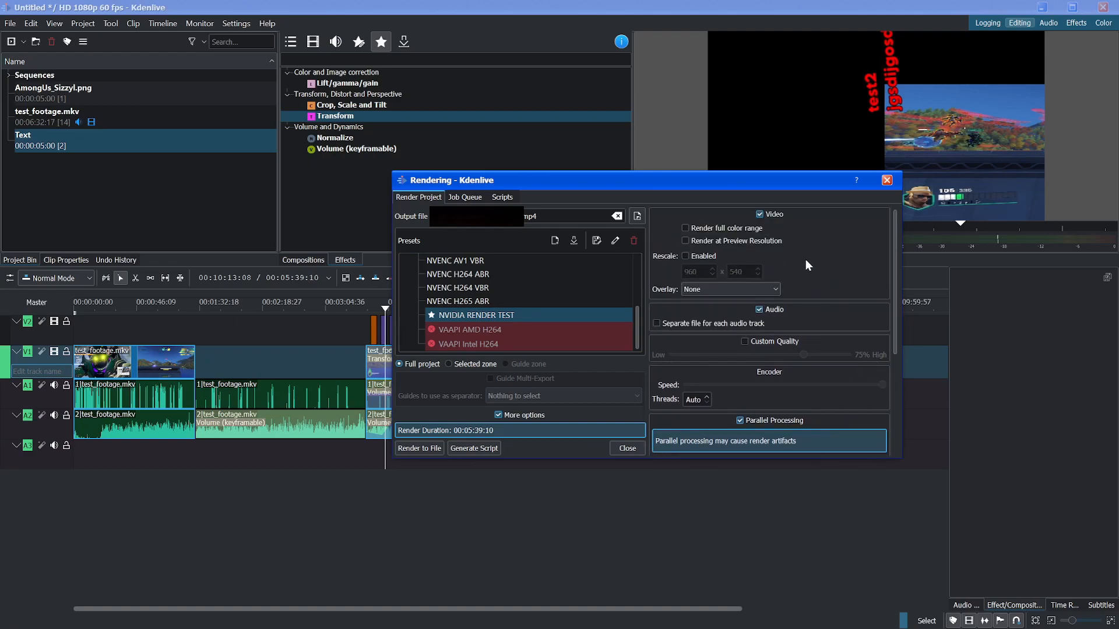
Browse the render presets and choose MP4-H264/AAC from the Generic (HD for web, mobile devices...) group
scroll(530, 314, "up", 10)
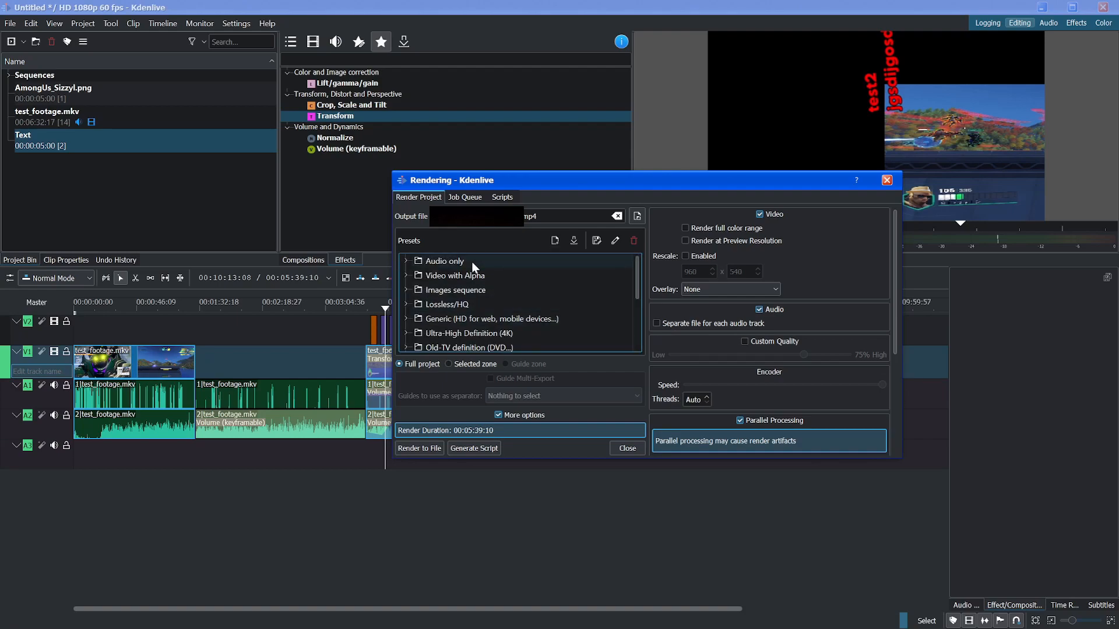
scroll(557, 294, "down", 3)
scroll(557, 293, "up", 3)
scroll(537, 299, "down", 10)
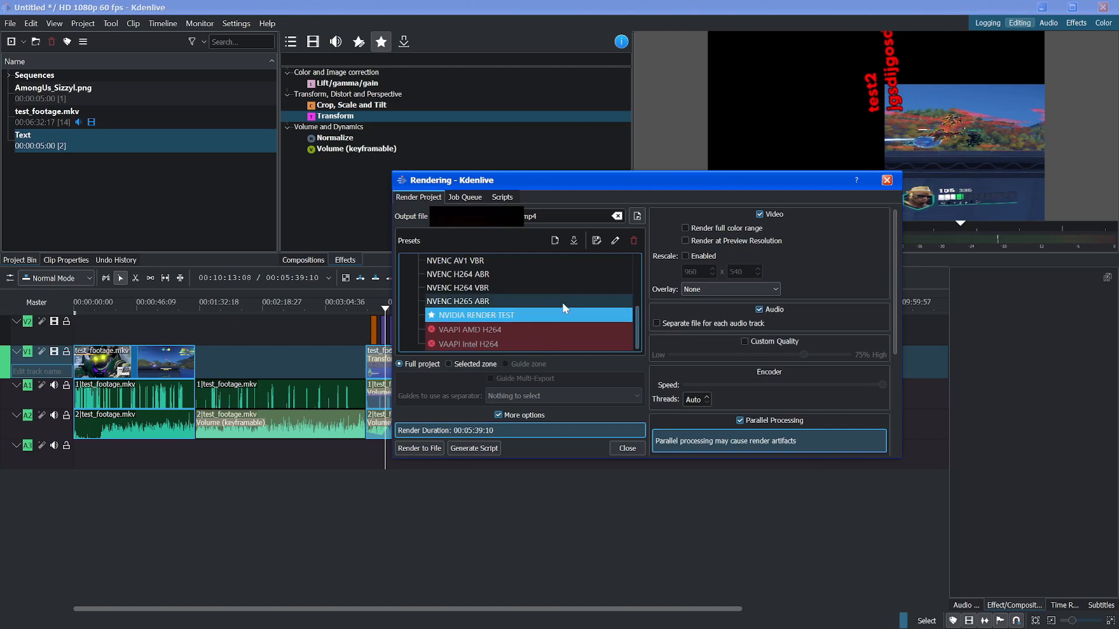
scroll(548, 295, "up", 10)
scroll(418, 289, "down", 1)
left_click(407, 275)
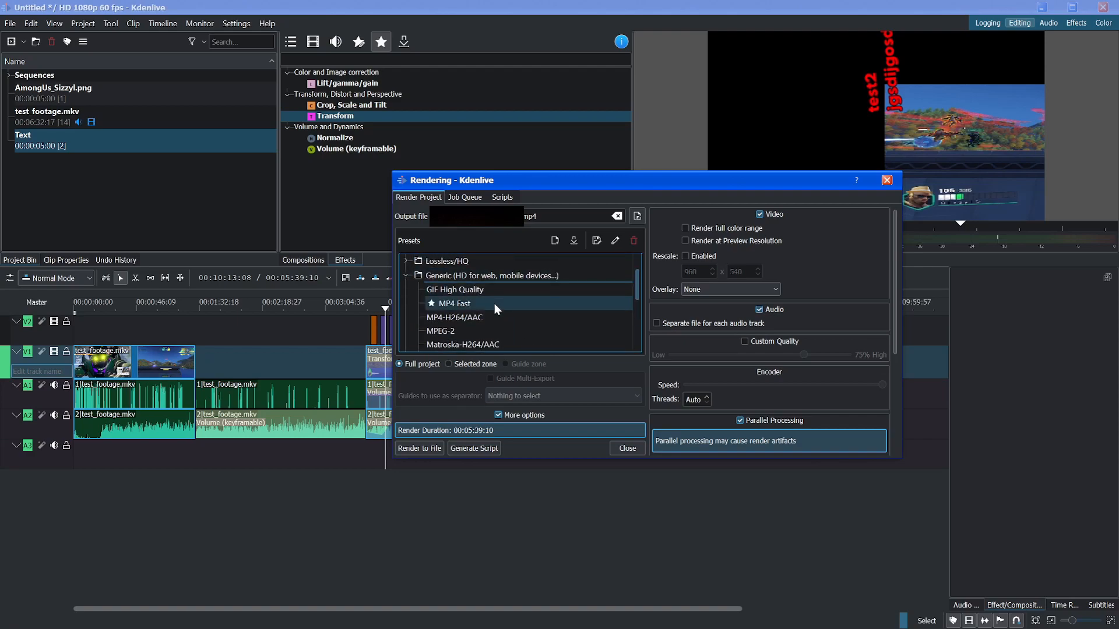
left_click(481, 305)
scroll(491, 311, "down", 1)
scroll(526, 294, "up", 1)
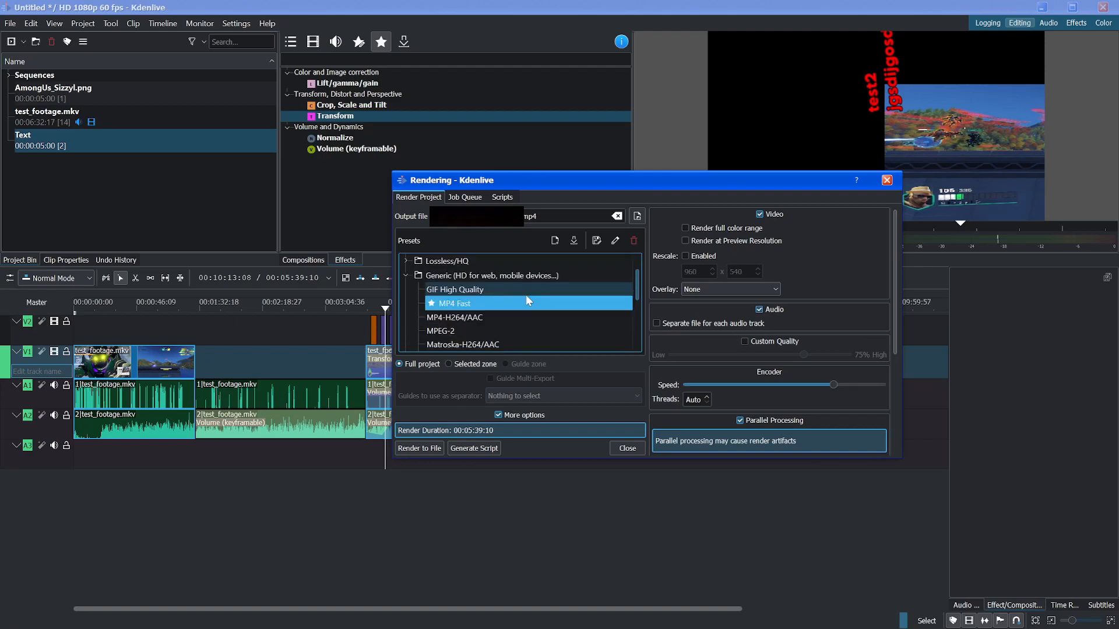
left_click(526, 318)
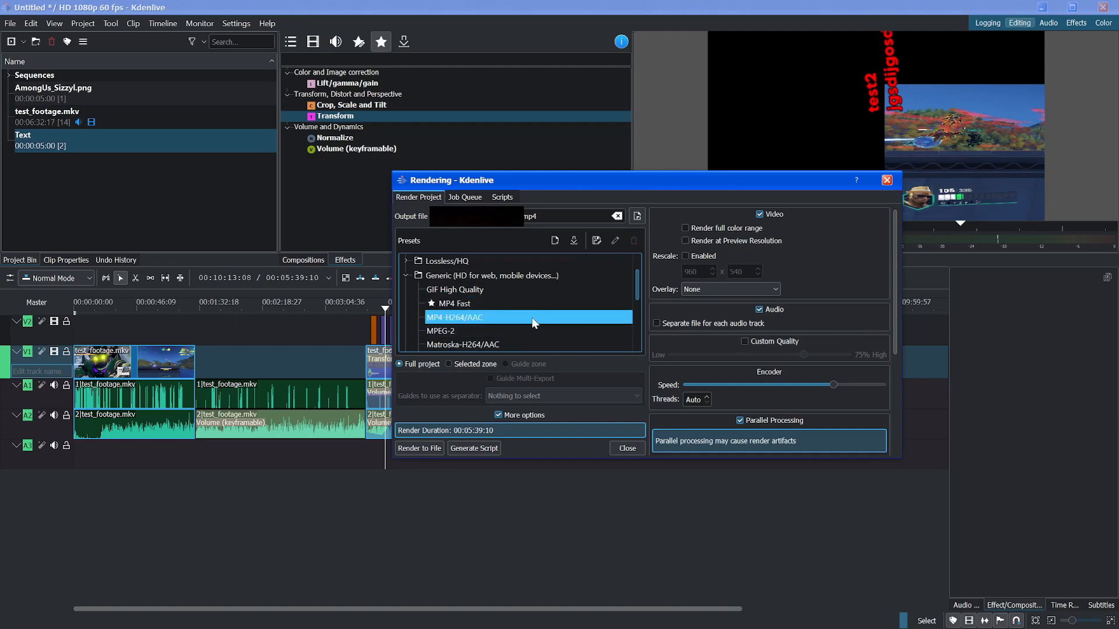
scroll(526, 317, "down", 1)
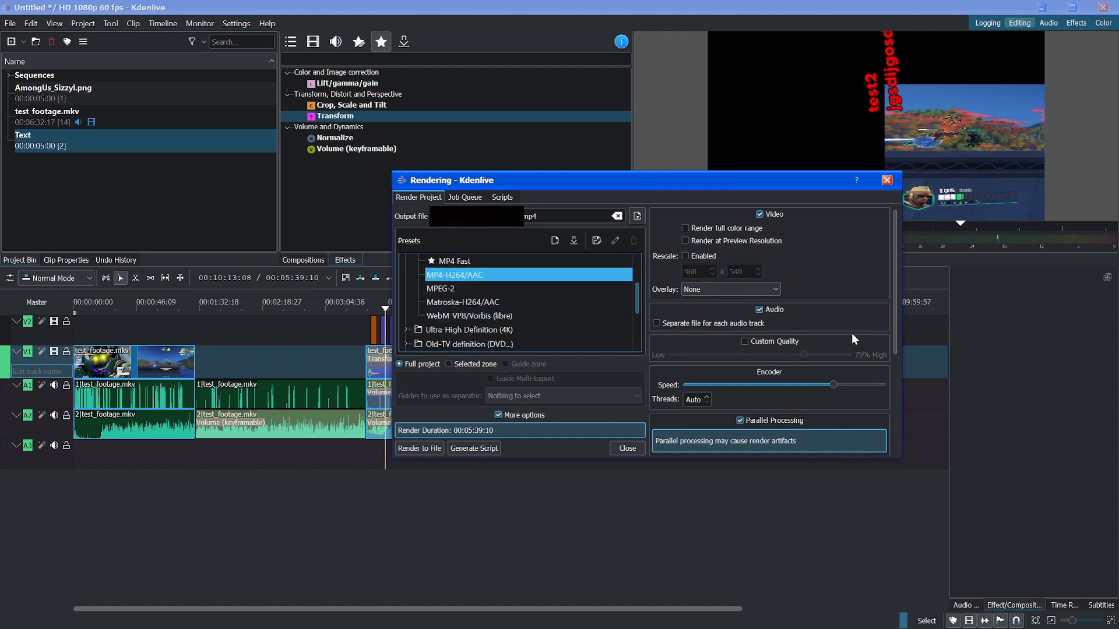
Check the encoder options, try Custom Quality with a raised quality level, and switch it off again
left_click_drag(894, 329, 894, 401)
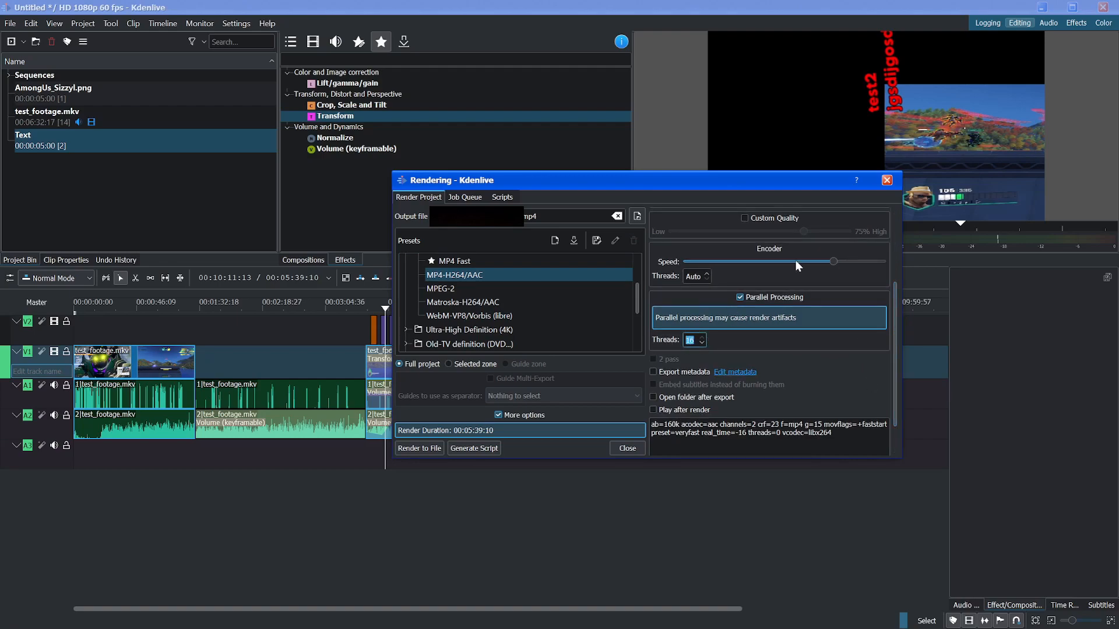
left_click_drag(899, 324, 897, 249)
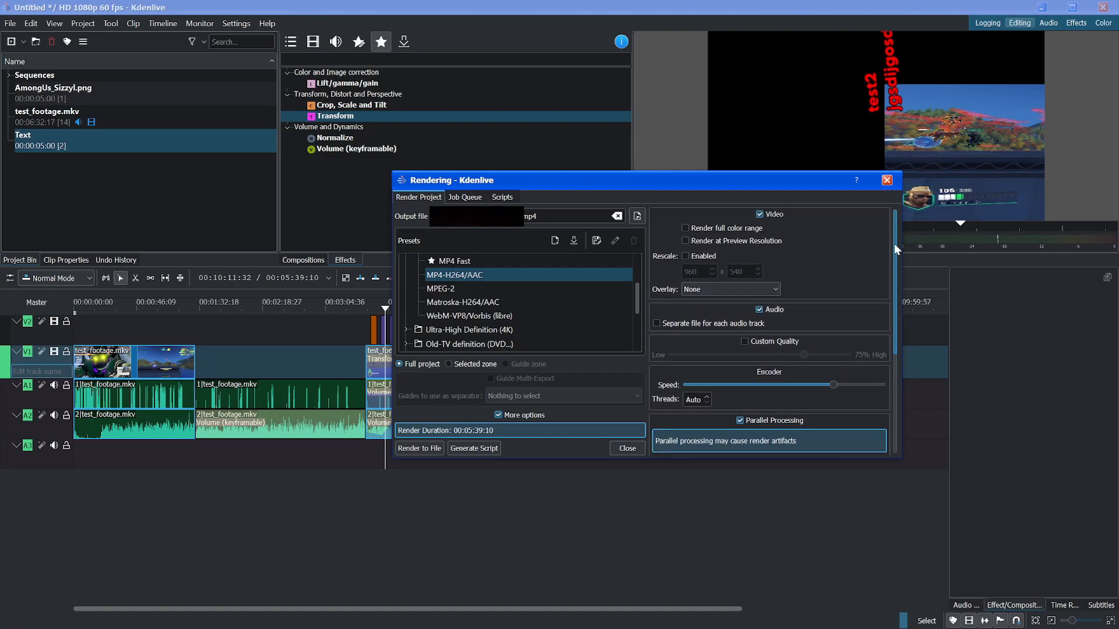
left_click(744, 340)
left_click(840, 354)
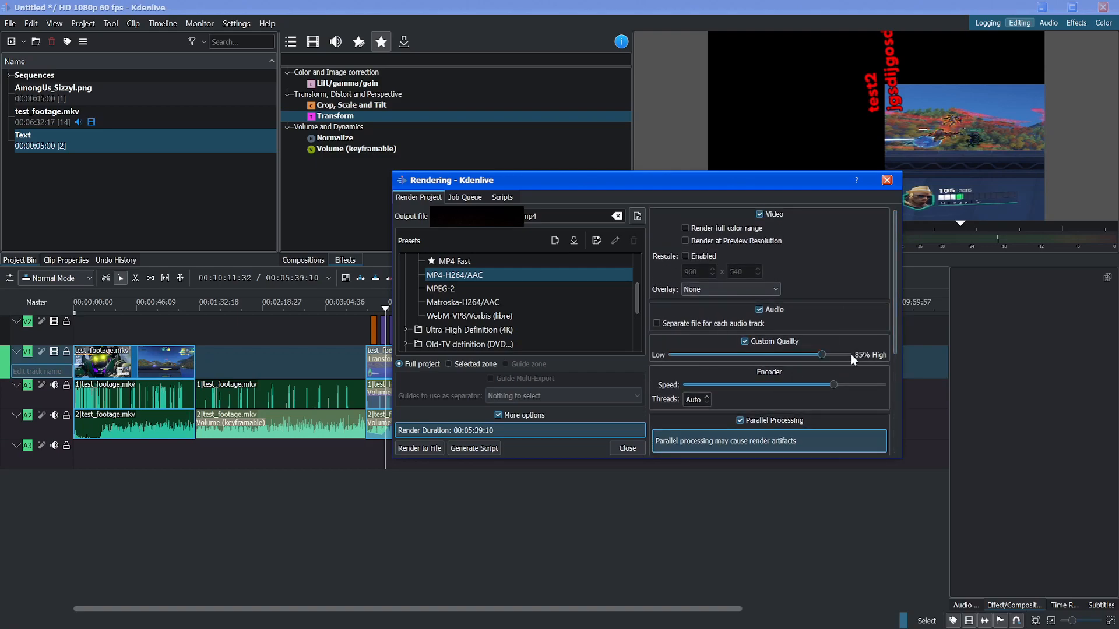
left_click(745, 341)
Examine the encoding parameters and the remaining export options of the MP4-H264/AAC preset
left_click_drag(896, 305, 892, 425)
triple_click(838, 391)
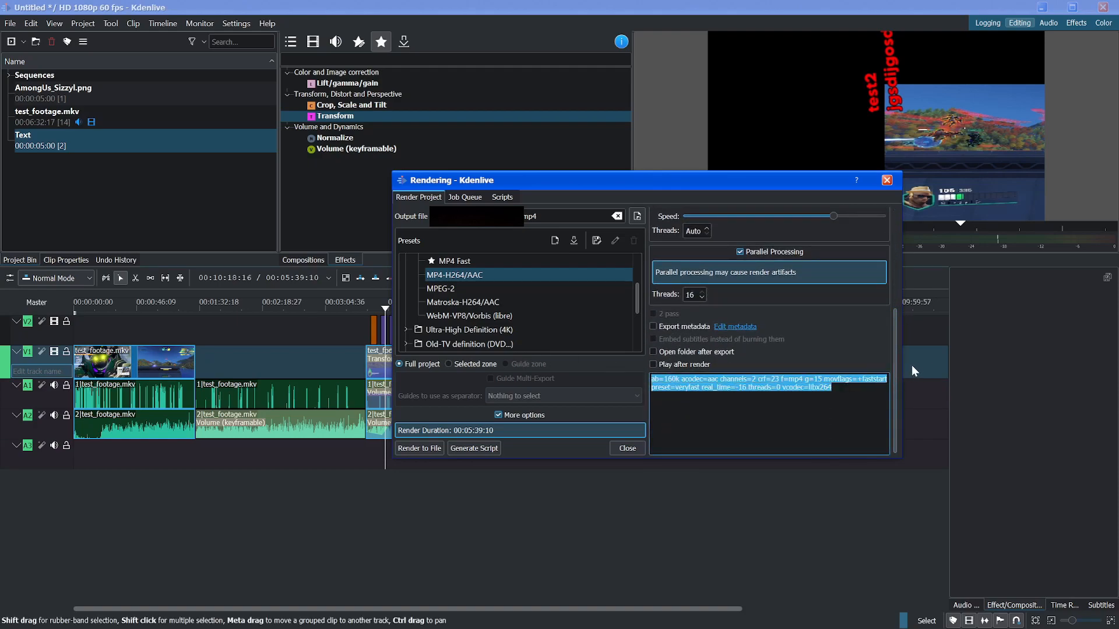
left_click(853, 386)
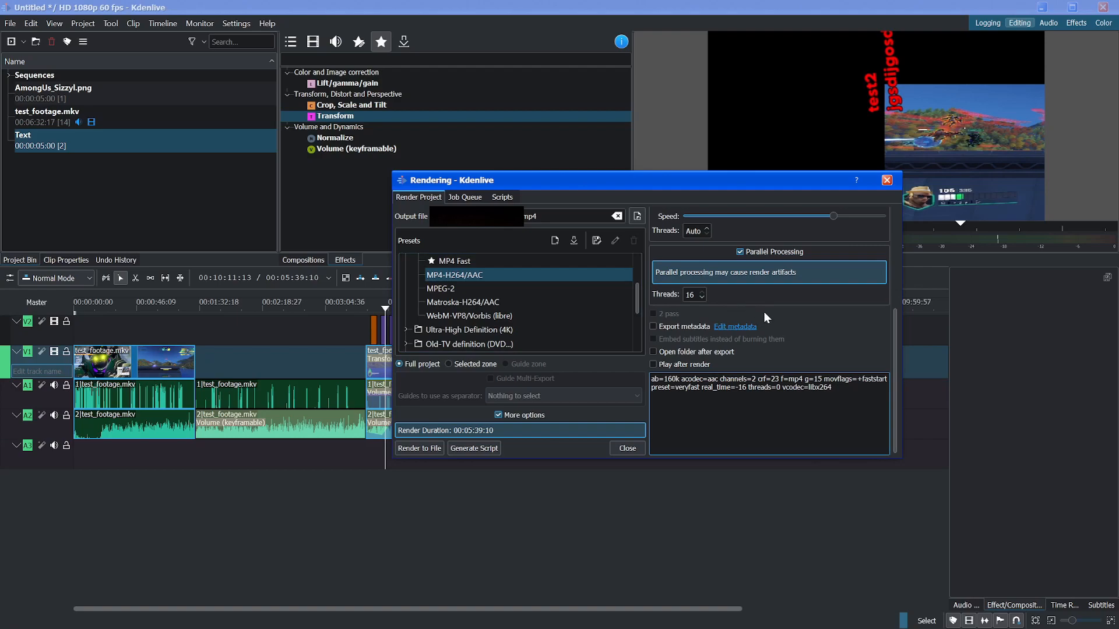
left_click_drag(893, 340, 850, 193)
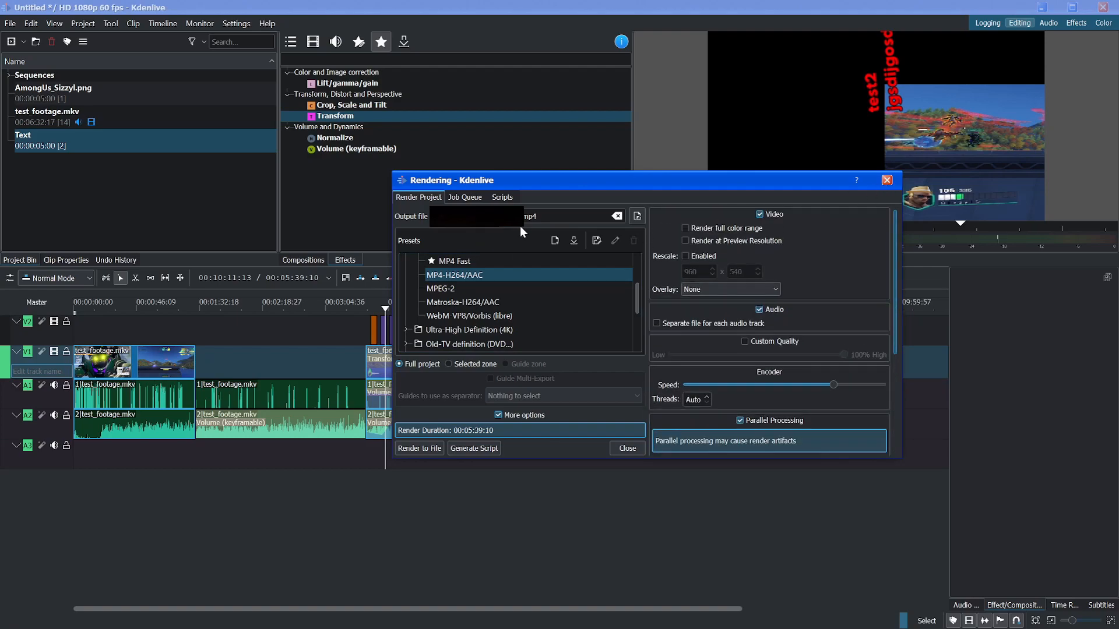
Set the render's output file to test3.mp4 on the Desktop
left_click_drag(499, 219, 521, 221)
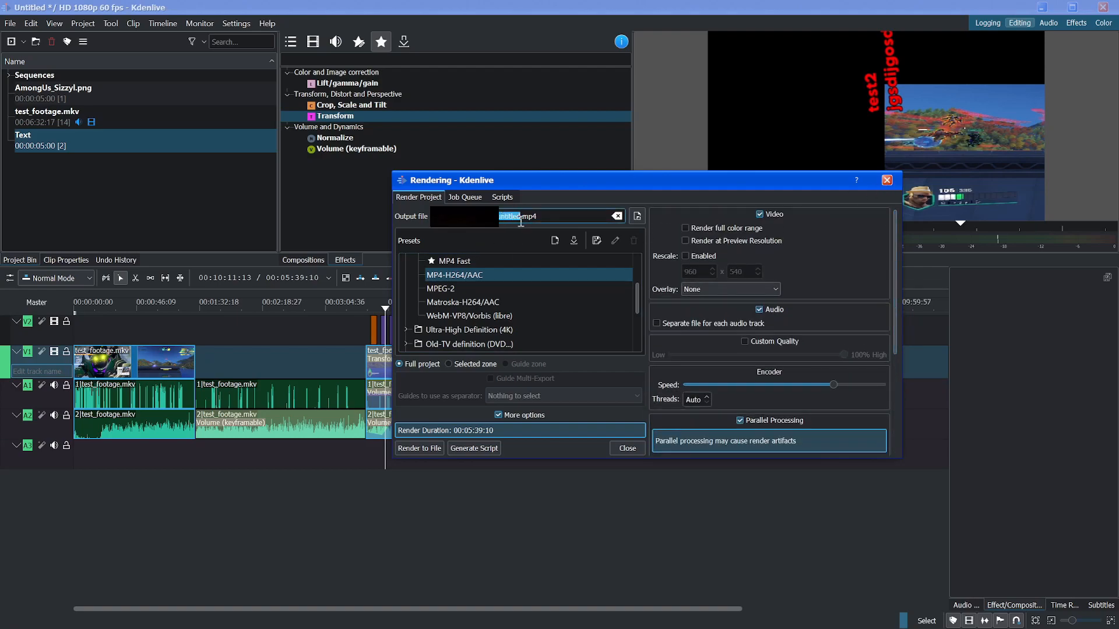
type("test_file.")
left_click(641, 215)
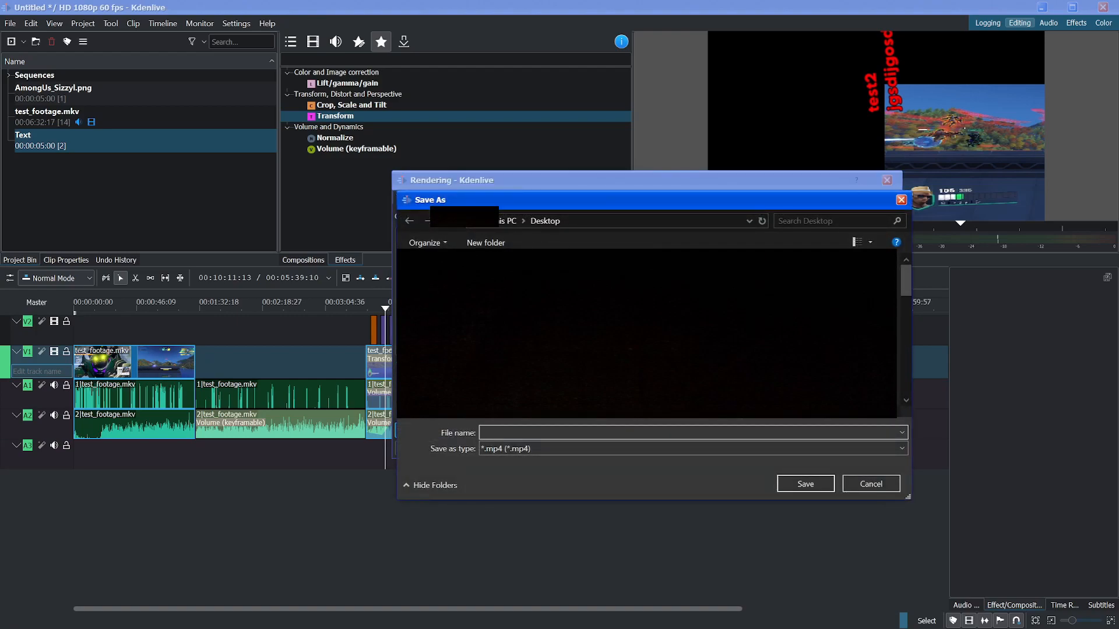
left_click(800, 486)
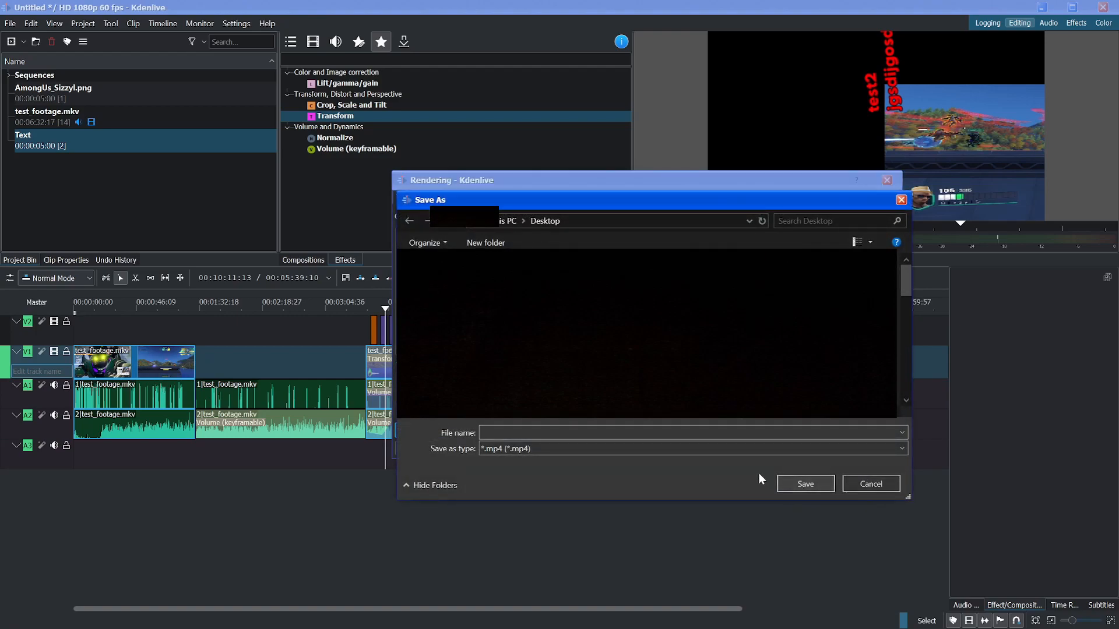
left_click(563, 432)
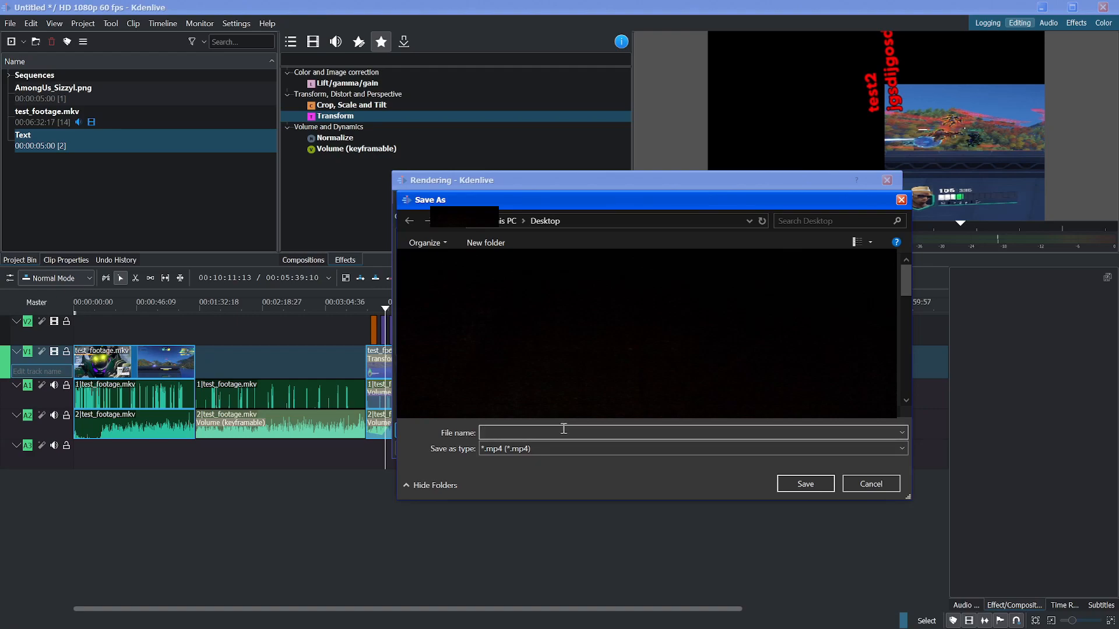
type("test3")
left_click(801, 490)
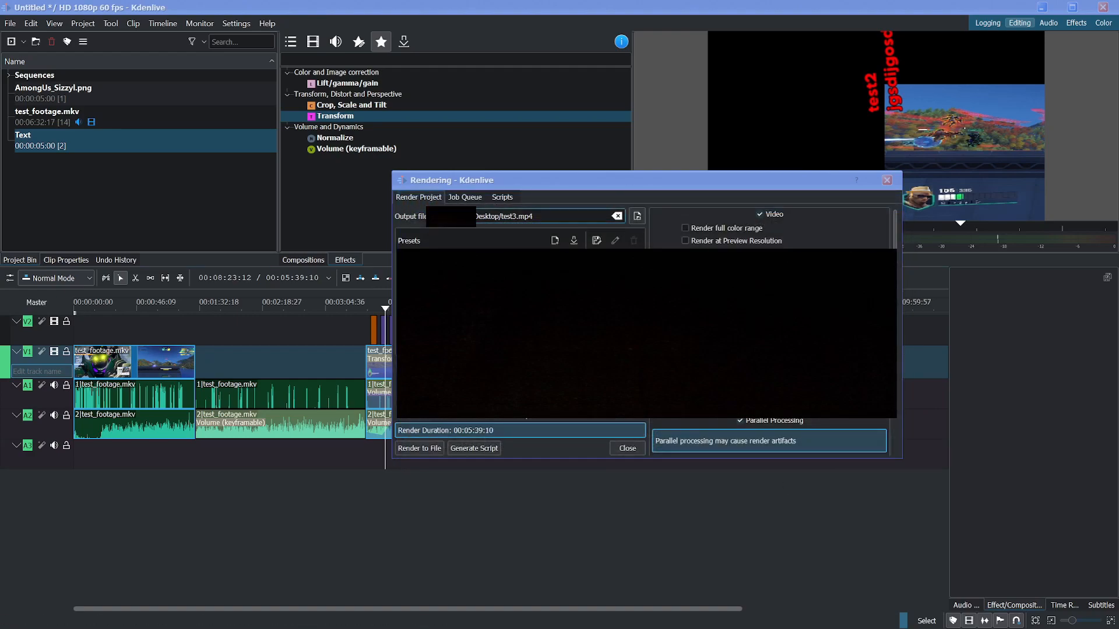
left_click_drag(477, 217, 540, 226)
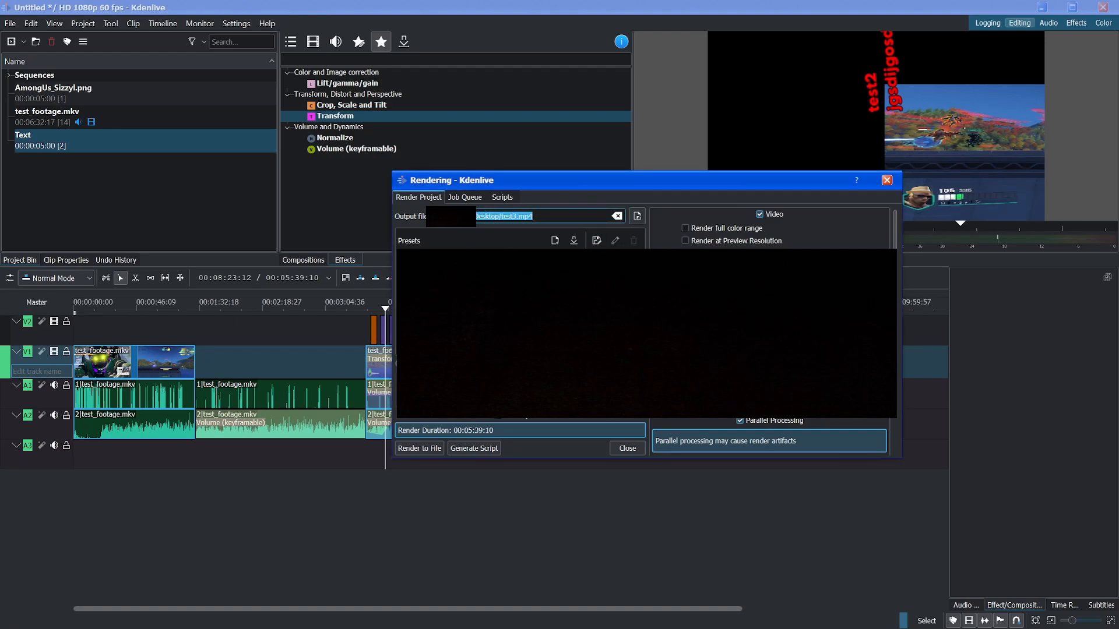
Render the full project to file and move the Rendering window aside to watch the job's progress
left_click(413, 448)
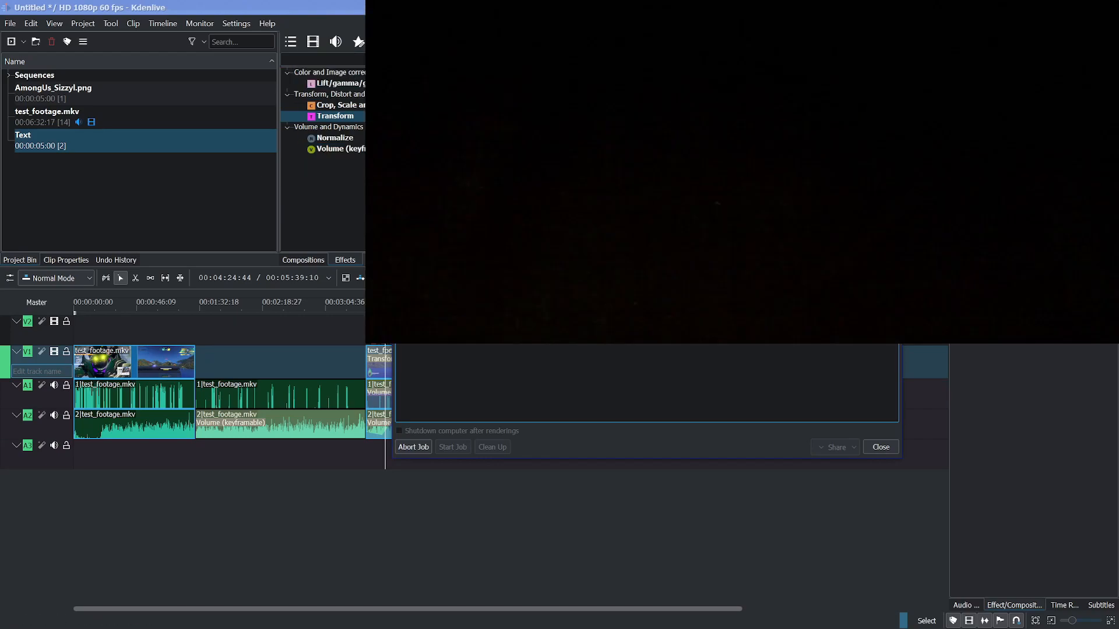
left_click_drag(495, 181, 658, 121)
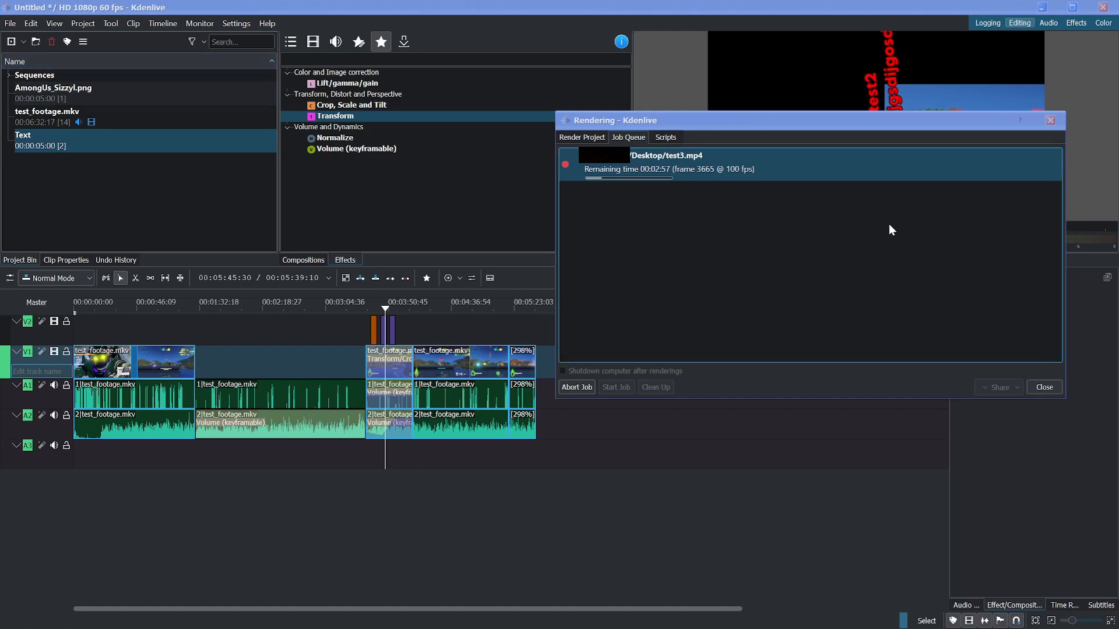
left_click(805, 124)
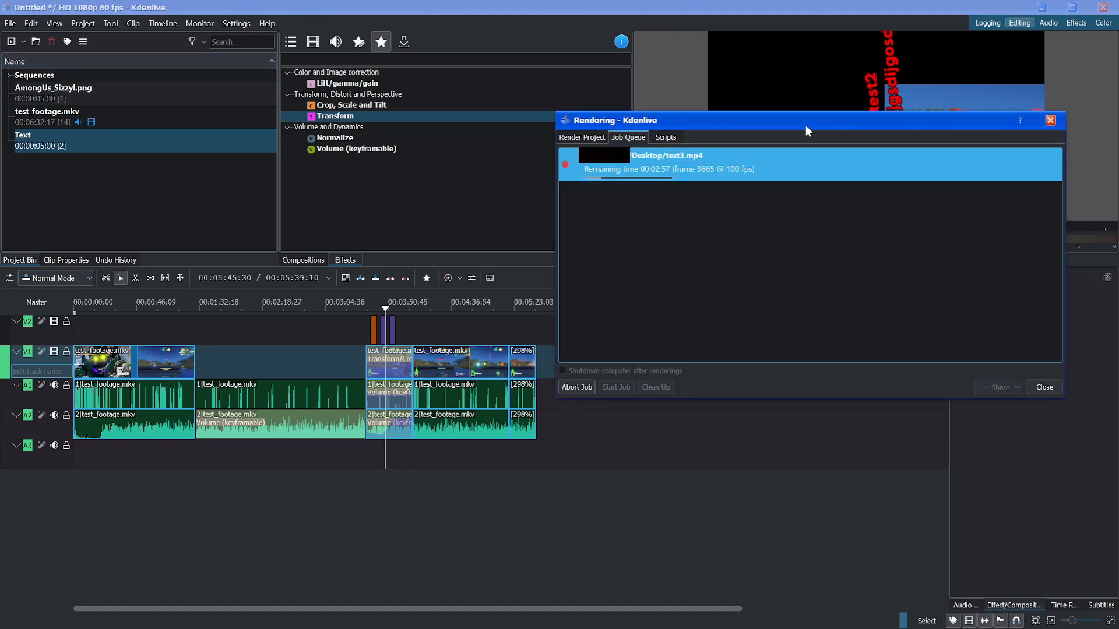